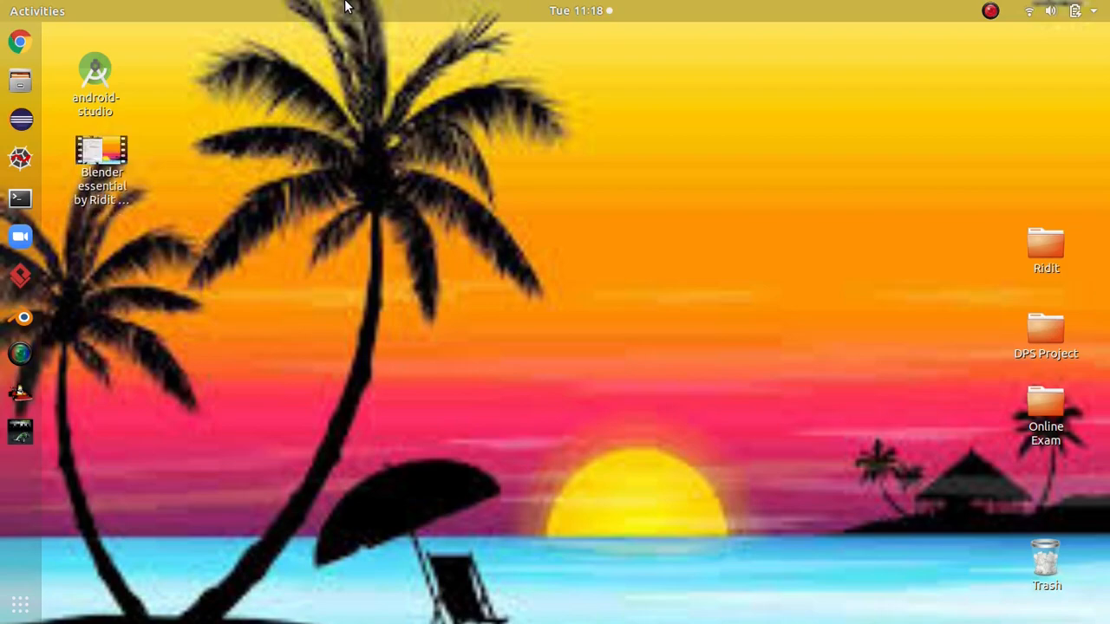
Launch Blender and dismiss its splash screen.
{"action": "left_click", "coordinate": [20, 318]}
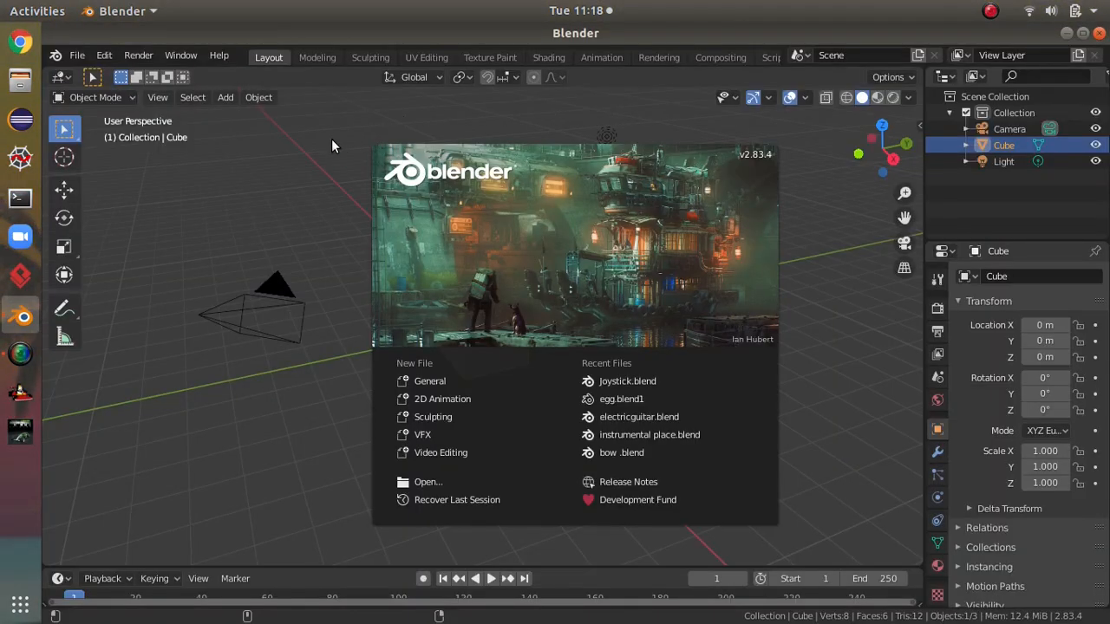
{"action": "left_click", "coordinate": [330, 137]}
Delete the default cube from the scene.
{"action": "middle_click_drag", "start_coordinate": [779, 323], "coordinate": [701, 389]}
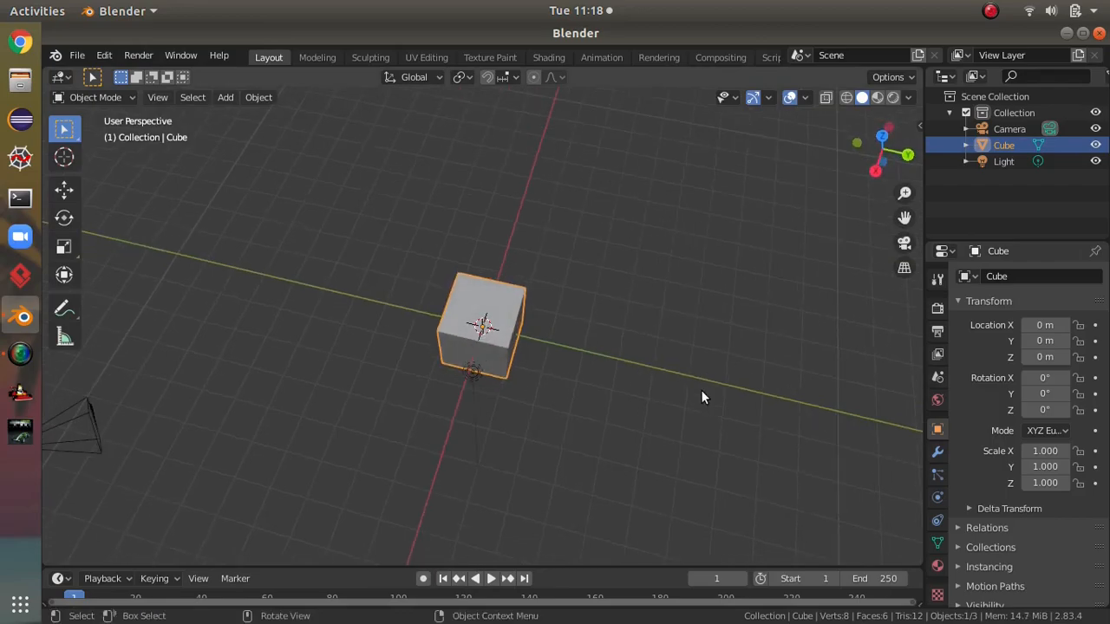
{"action": "middle_click_drag", "start_coordinate": [693, 342], "coordinate": [797, 191]}
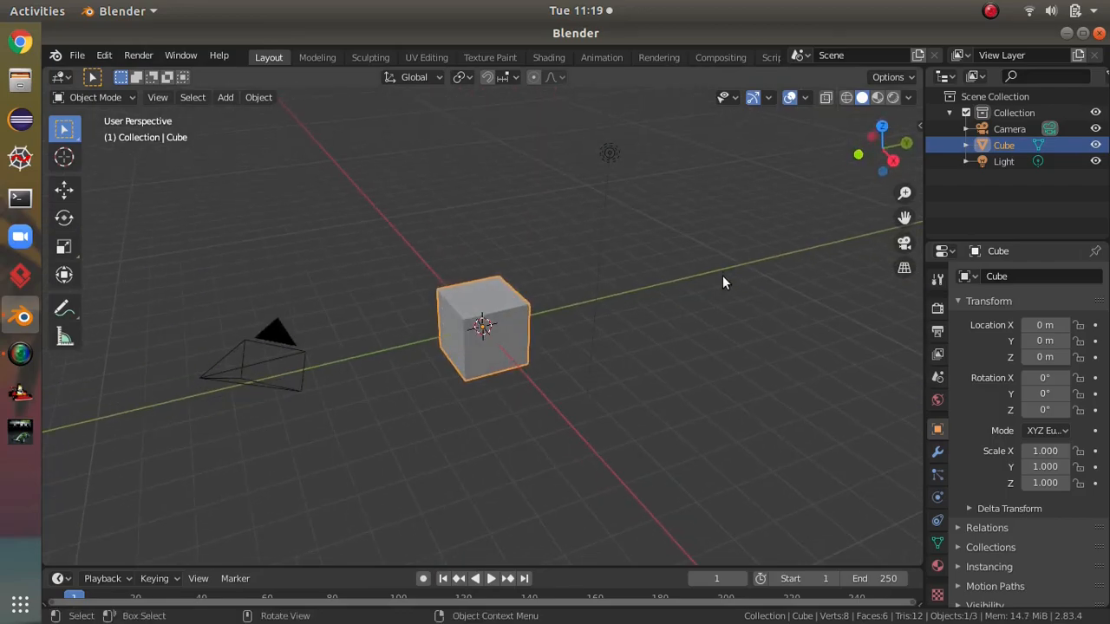
{"action": "scroll", "coordinate": [701, 287], "scroll_direction": "up", "scroll_amount": 5}
{"action": "middle_click_drag", "start_coordinate": [701, 287], "coordinate": [796, 272]}
{"action": "scroll", "coordinate": [538, 322], "scroll_direction": "down", "scroll_amount": 6}
{"action": "scroll", "coordinate": [698, 267], "scroll_direction": "up", "scroll_amount": 5}
{"action": "scroll", "coordinate": [654, 271], "scroll_direction": "up", "scroll_amount": 4}
{"action": "middle_click_drag", "start_coordinate": [654, 271], "coordinate": [626, 344]}
{"action": "scroll", "coordinate": [621, 367], "scroll_direction": "down", "scroll_amount": 6}
{"action": "scroll", "coordinate": [620, 271], "scroll_direction": "up", "scroll_amount": 6}
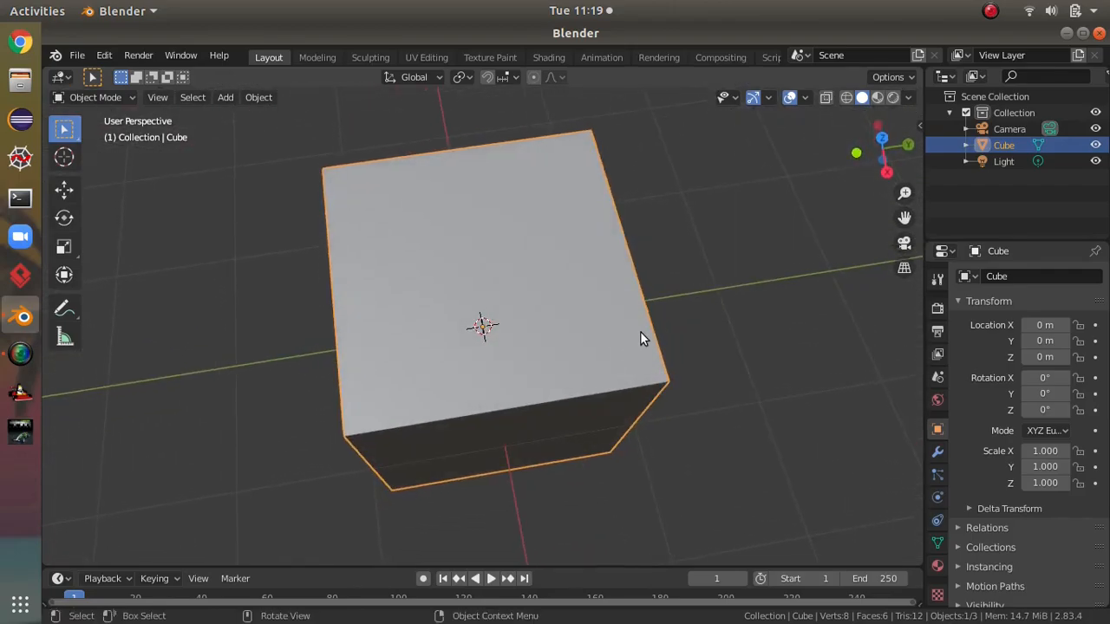
{"action": "key", "text": "Delete"}
{"action": "middle_click_drag", "start_coordinate": [609, 308], "coordinate": [616, 200]}
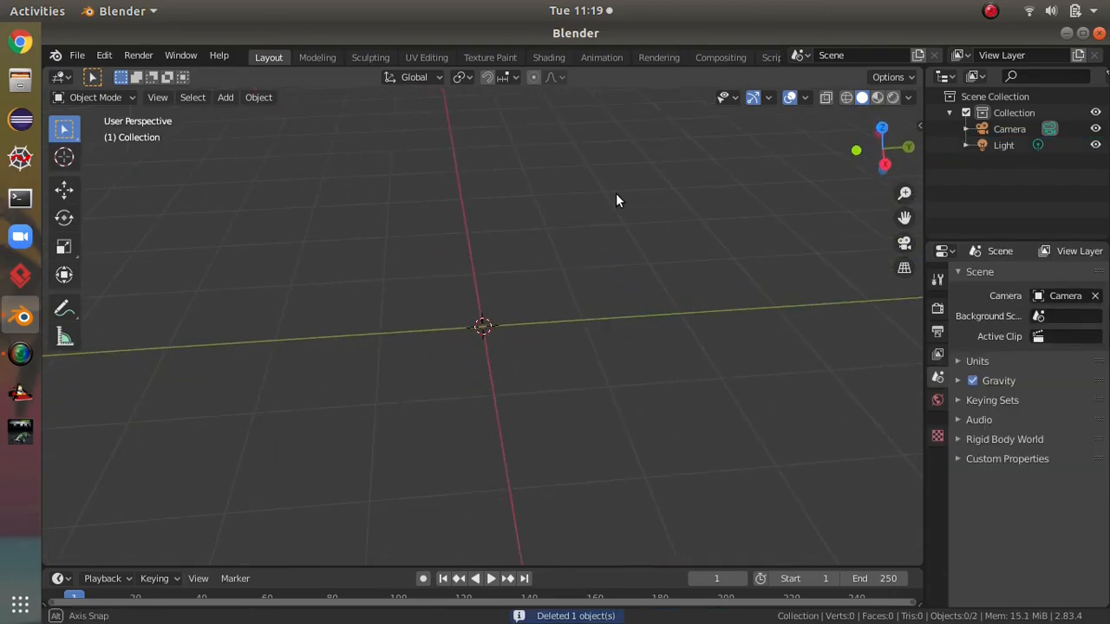
Add a UV sphere mesh to the empty scene.
{"action": "left_click", "coordinate": [230, 95]}
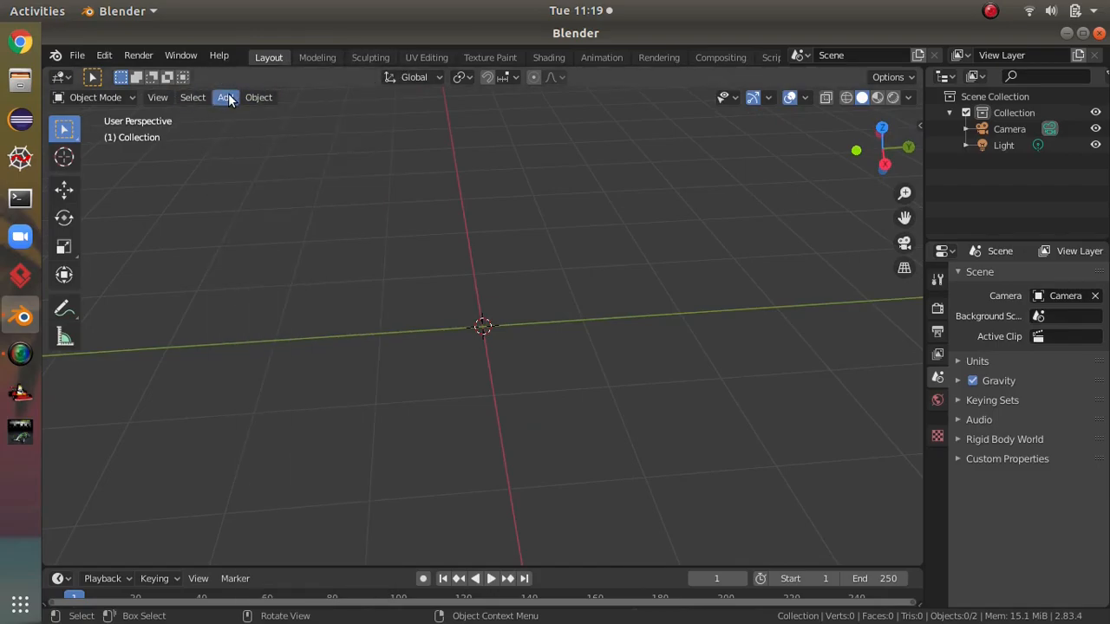
{"action": "left_click", "coordinate": [228, 97]}
{"action": "mouse_move", "coordinate": [242, 119]}
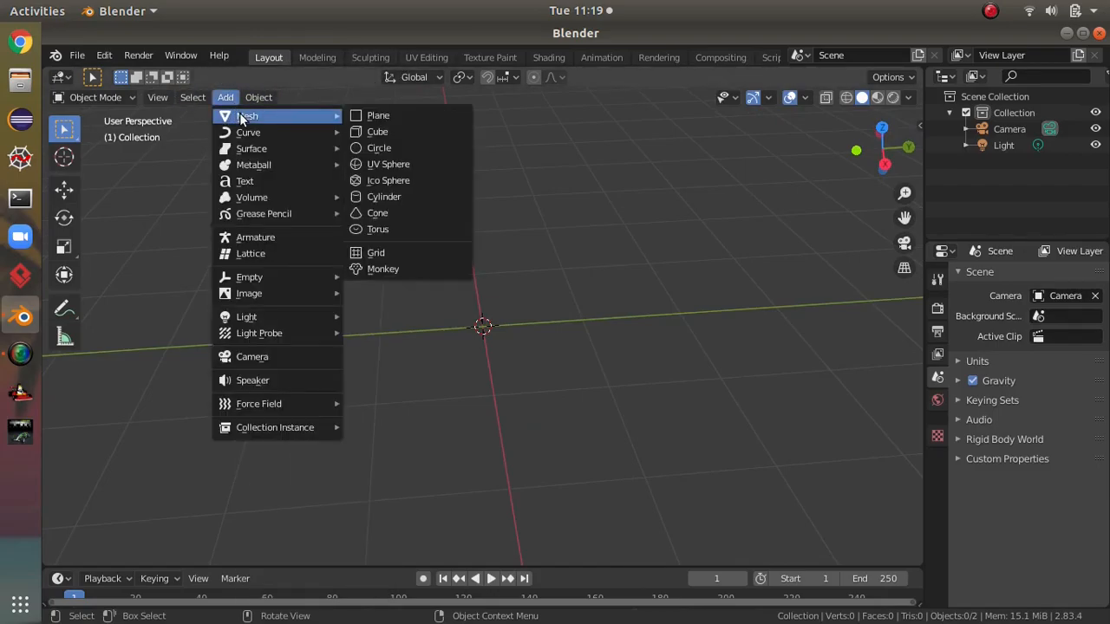
{"action": "left_click", "coordinate": [379, 165]}
Add a Subdivision Surface modifier to the sphere.
{"action": "middle_click_drag", "start_coordinate": [734, 377], "coordinate": [577, 390]}
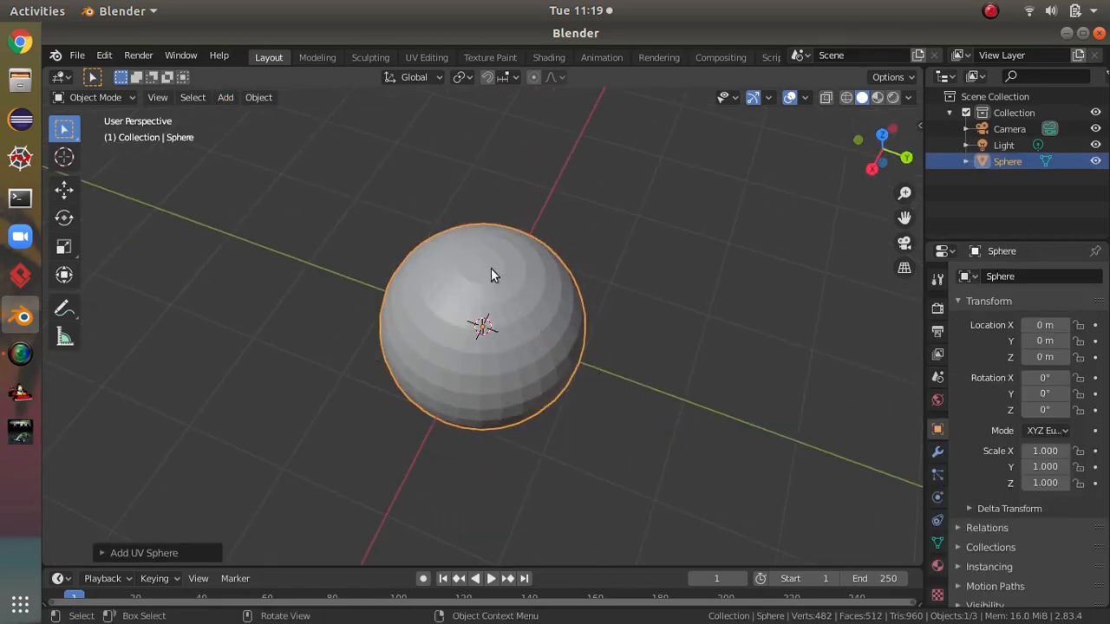
{"action": "middle_click_drag", "start_coordinate": [590, 288], "coordinate": [598, 417]}
{"action": "scroll", "coordinate": [642, 317], "scroll_direction": "up", "scroll_amount": 5}
{"action": "scroll", "coordinate": [572, 299], "scroll_direction": "down", "scroll_amount": 6}
{"action": "middle_click_drag", "start_coordinate": [571, 299], "coordinate": [604, 346]}
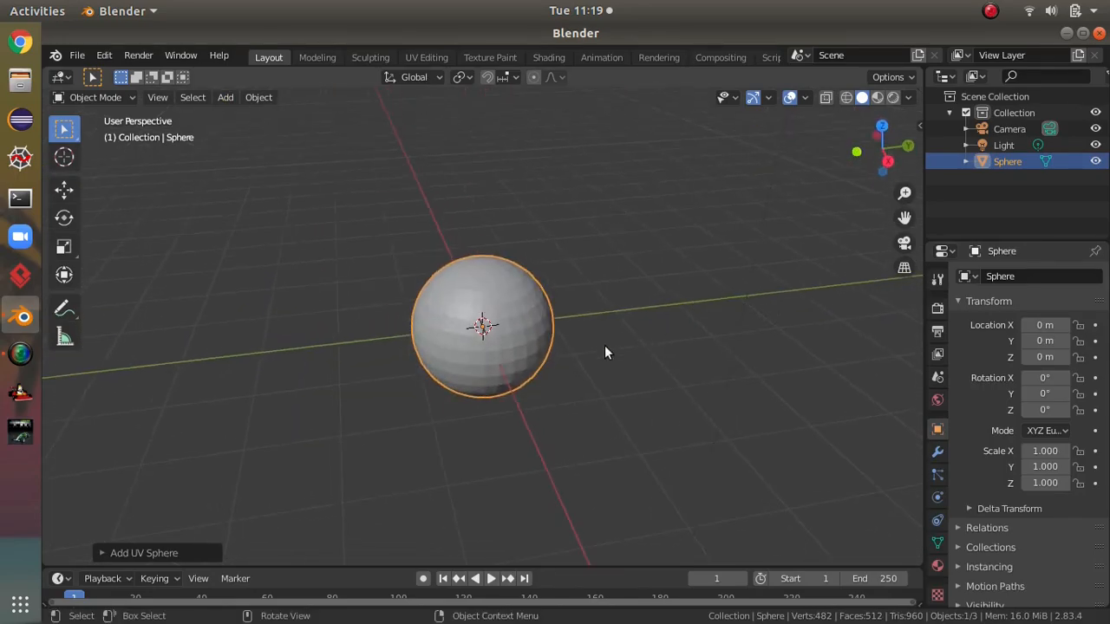
{"action": "left_click", "coordinate": [937, 460]}
{"action": "left_click", "coordinate": [1031, 277]}
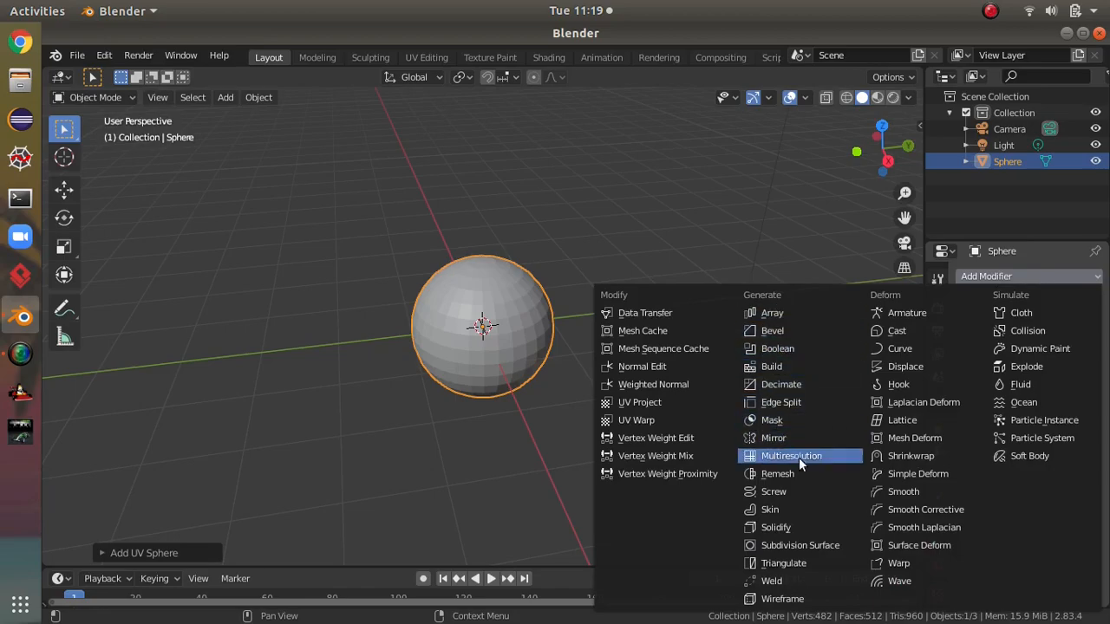
{"action": "left_click", "coordinate": [797, 545]}
{"action": "scroll", "coordinate": [689, 416], "scroll_direction": "up", "scroll_amount": 6}
{"action": "middle_click_drag", "start_coordinate": [694, 443], "coordinate": [650, 309]}
{"action": "scroll", "coordinate": [659, 464], "scroll_direction": "up", "scroll_amount": 3}
{"action": "scroll", "coordinate": [686, 330], "scroll_direction": "down", "scroll_amount": 6}
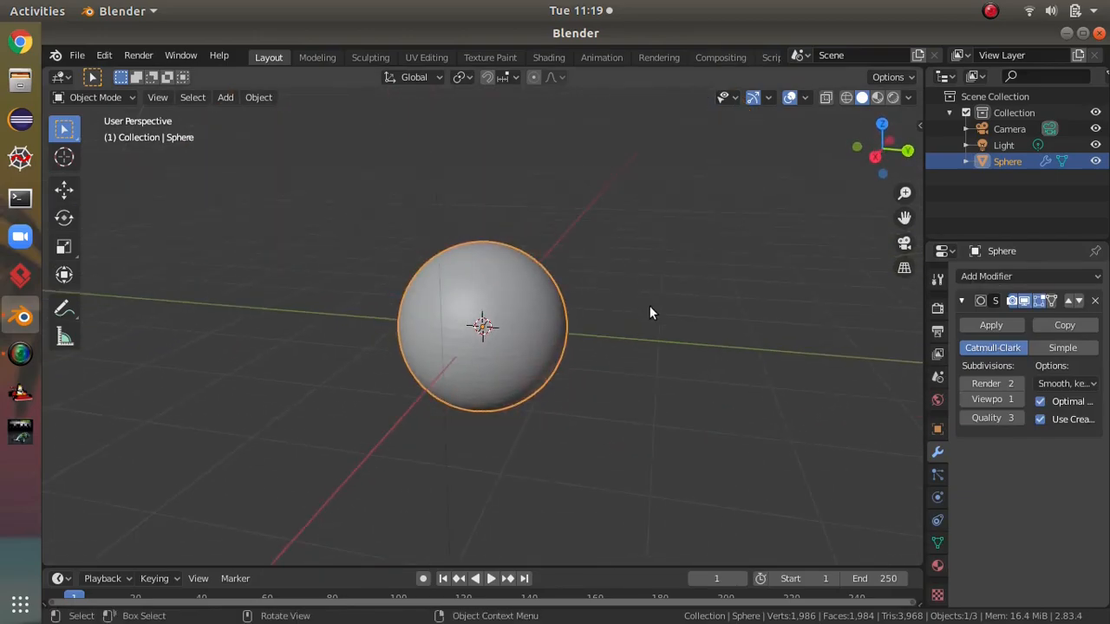
{"action": "scroll", "coordinate": [692, 330], "scroll_direction": "up", "scroll_amount": 1}
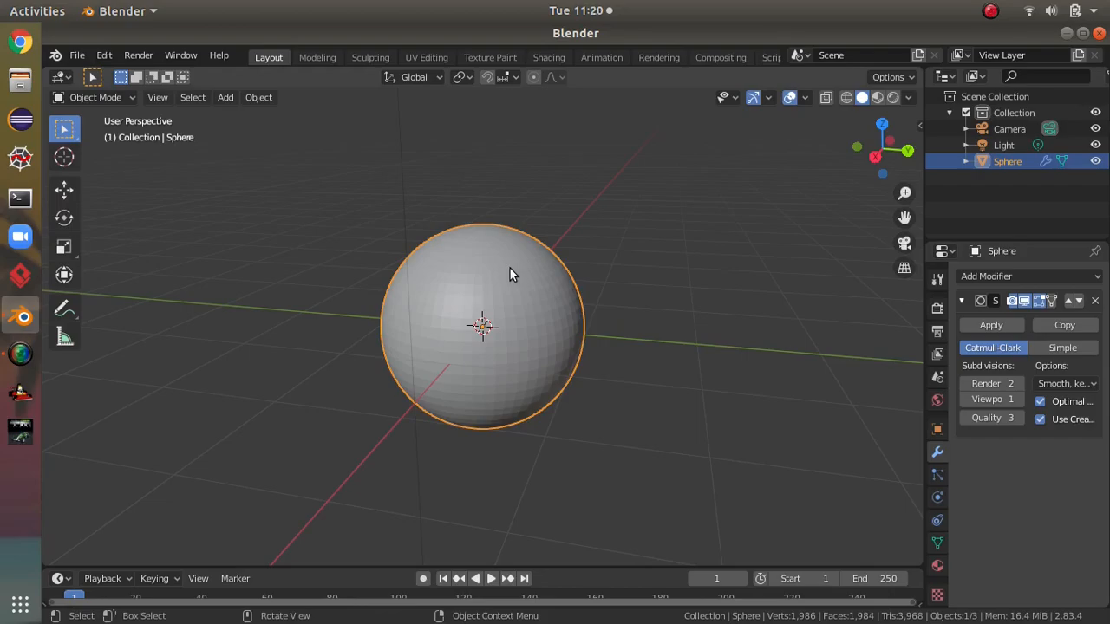
{"action": "scroll", "coordinate": [508, 332], "scroll_direction": "up", "scroll_amount": 5}
{"action": "mouse_move", "coordinate": [674, 404]}
{"action": "middle_mouse_down"}
{"action": "mouse_move", "coordinate": [743, 416]}
{"action": "mouse_move", "coordinate": [557, 366]}
{"action": "mouse_move", "coordinate": [535, 437]}
{"action": "mouse_move", "coordinate": [421, 212]}
{"action": "middle_mouse_up"}
{"action": "right_click", "coordinate": [516, 253]}
{"action": "left_click", "coordinate": [521, 251]}
{"action": "right_click", "coordinate": [518, 239]}
{"action": "left_click", "coordinate": [517, 241]}
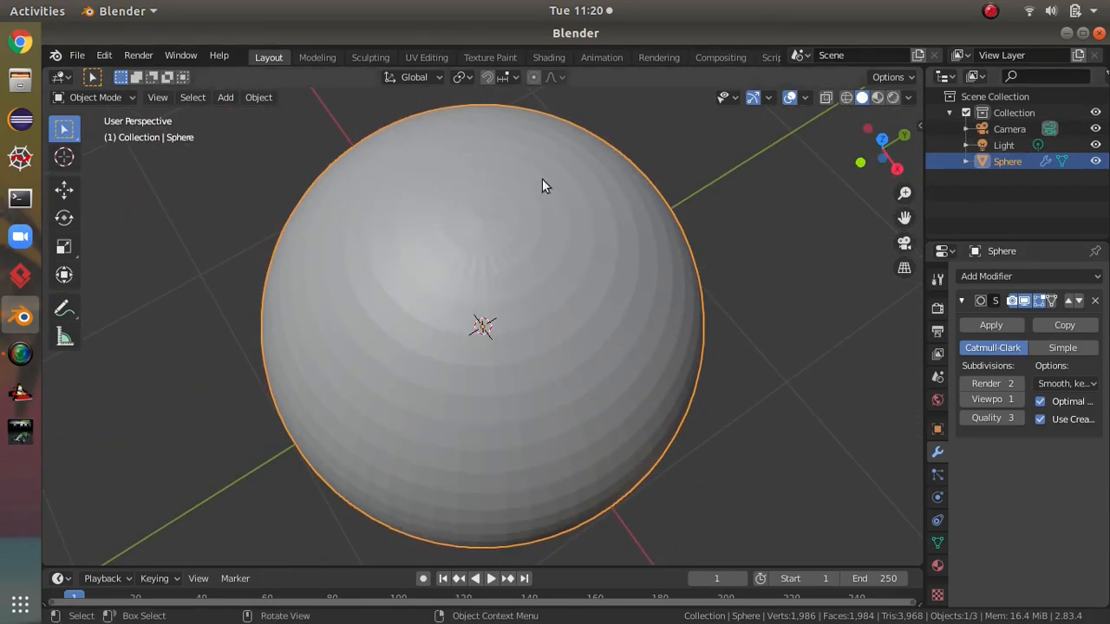
{"action": "right_click", "coordinate": [574, 298]}
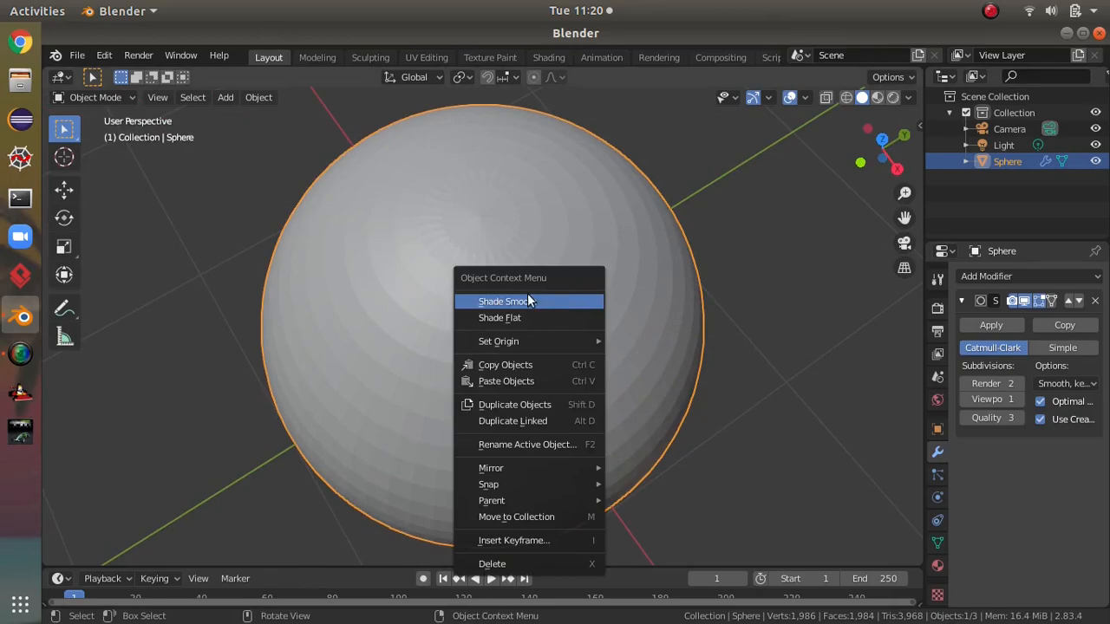
{"action": "right_click", "coordinate": [629, 245]}
{"action": "right_click", "coordinate": [631, 245]}
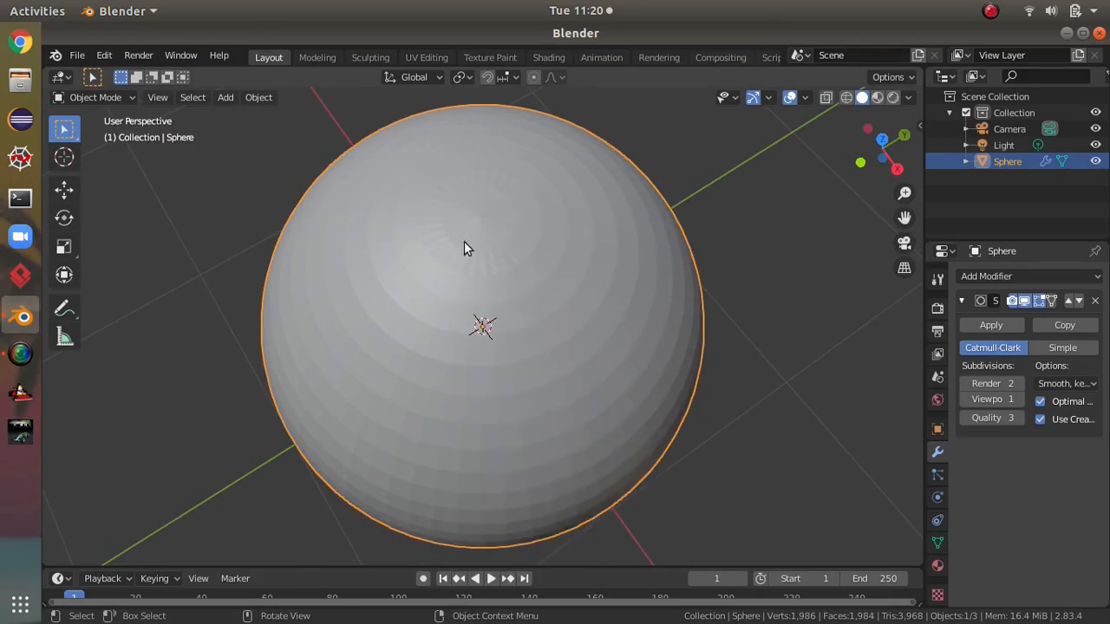
Apply smooth shading to the whole sphere.
{"action": "right_click", "coordinate": [487, 265]}
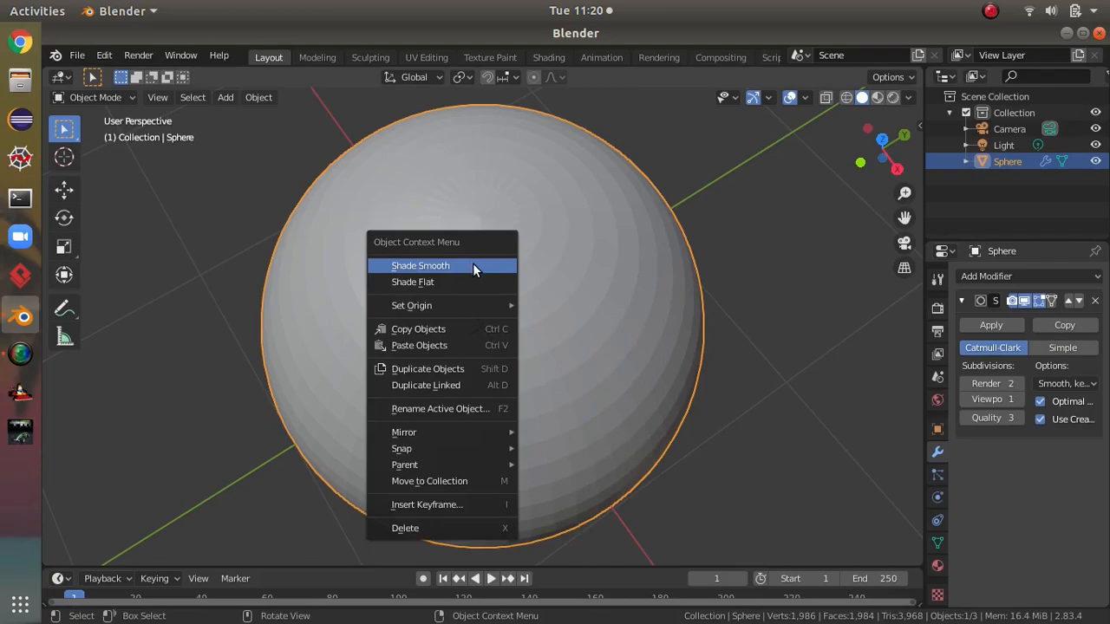
{"action": "left_click", "coordinate": [477, 263]}
{"action": "middle_click_drag", "start_coordinate": [617, 302], "coordinate": [697, 251]}
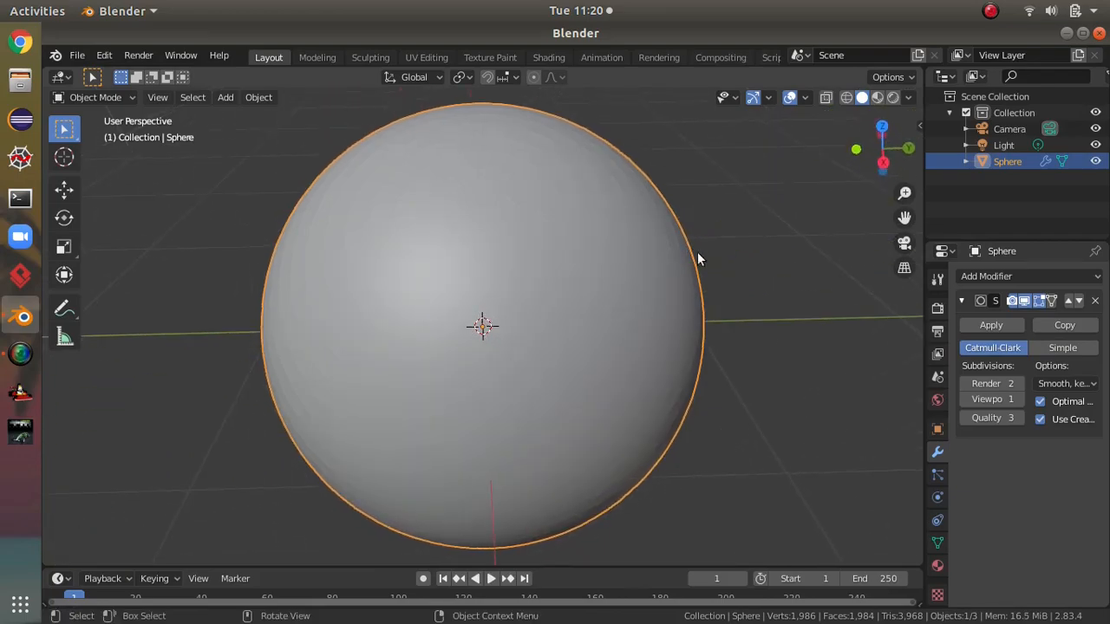
{"action": "scroll", "coordinate": [620, 297], "scroll_direction": "up", "scroll_amount": 2}
{"action": "middle_click_drag", "start_coordinate": [620, 297], "coordinate": [657, 363]}
{"action": "scroll", "coordinate": [842, 408], "scroll_direction": "down", "scroll_amount": 2}
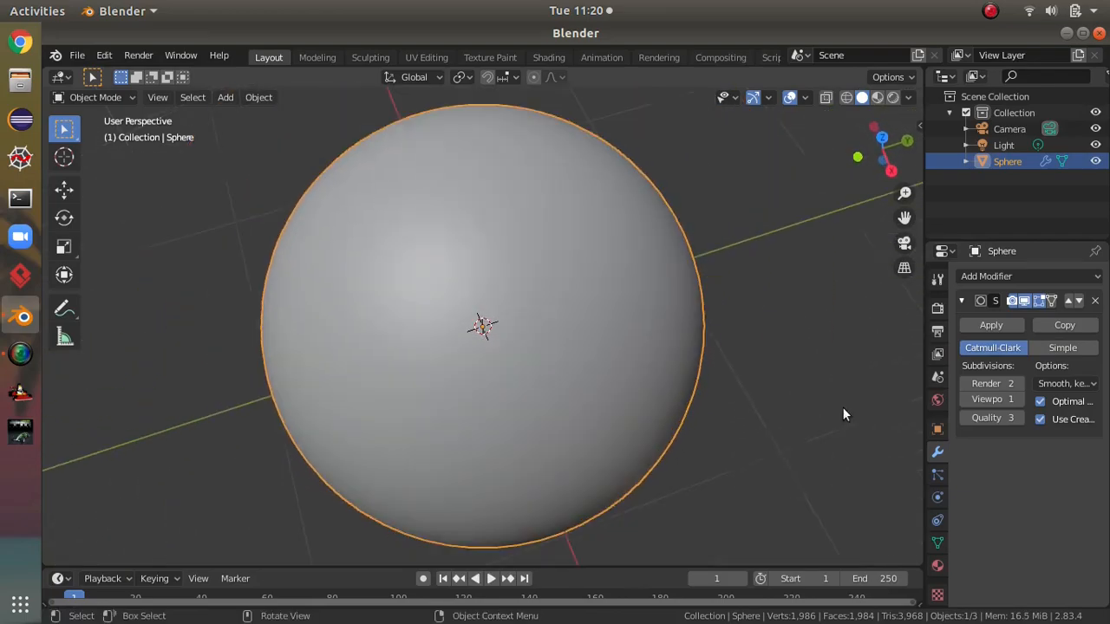
Apply the sphere's Subdivision Surface modifier so its subdivisions become real geometry.
{"action": "left_click", "coordinate": [996, 328]}
{"action": "mouse_move", "coordinate": [737, 356]}
{"action": "middle_mouse_down"}
{"action": "mouse_move", "coordinate": [669, 372]}
{"action": "mouse_move", "coordinate": [696, 218]}
{"action": "mouse_move", "coordinate": [677, 282]}
{"action": "mouse_move", "coordinate": [747, 279]}
{"action": "mouse_move", "coordinate": [733, 350]}
{"action": "middle_mouse_up"}
{"action": "scroll", "coordinate": [677, 282], "scroll_direction": "down", "scroll_amount": 2}
{"action": "key", "text": "Tab"}
{"action": "scroll", "coordinate": [745, 364], "scroll_direction": "up", "scroll_amount": 4}
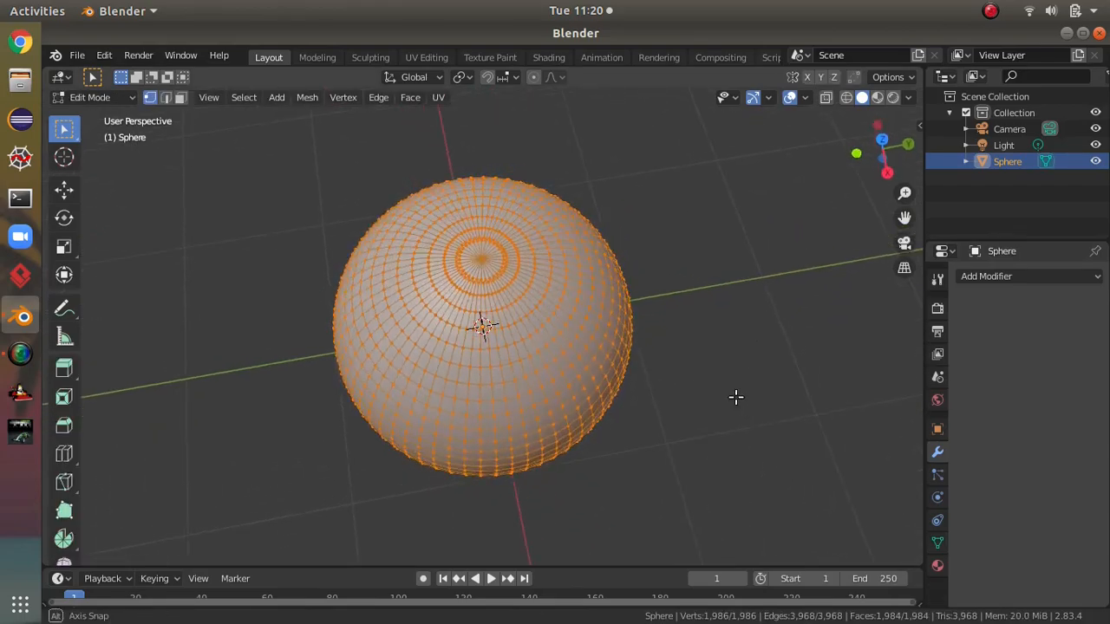
{"action": "key", "text": "Tab"}
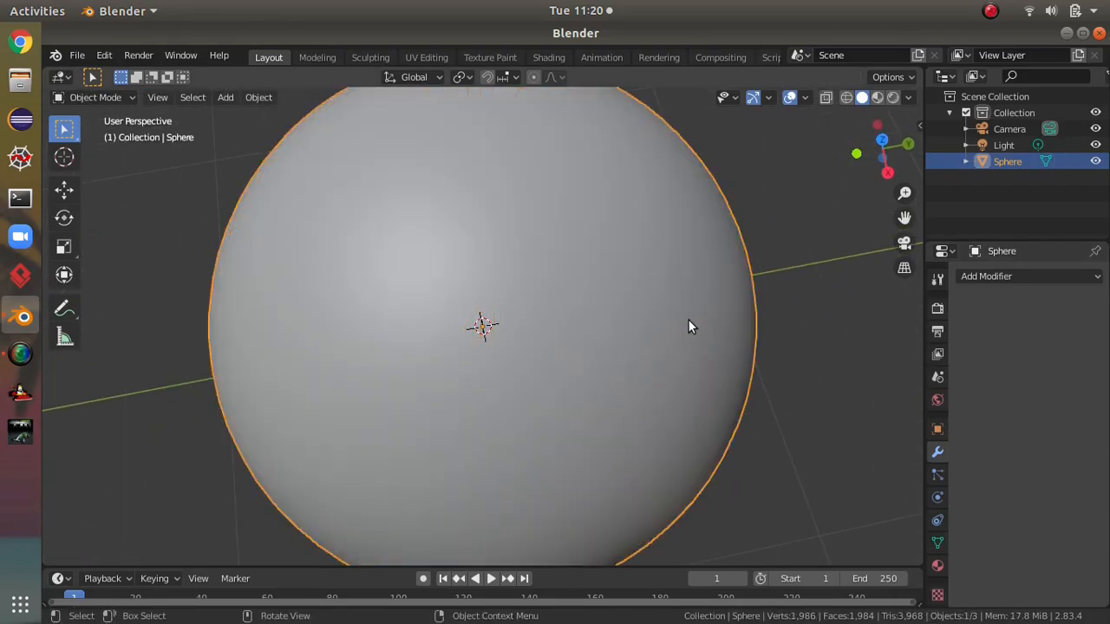
{"action": "key", "text": "Tab"}
{"action": "middle_click_drag", "start_coordinate": [513, 253], "coordinate": [564, 260]}
{"action": "key", "text": "Tab"}
{"action": "key", "text": "Tab"}
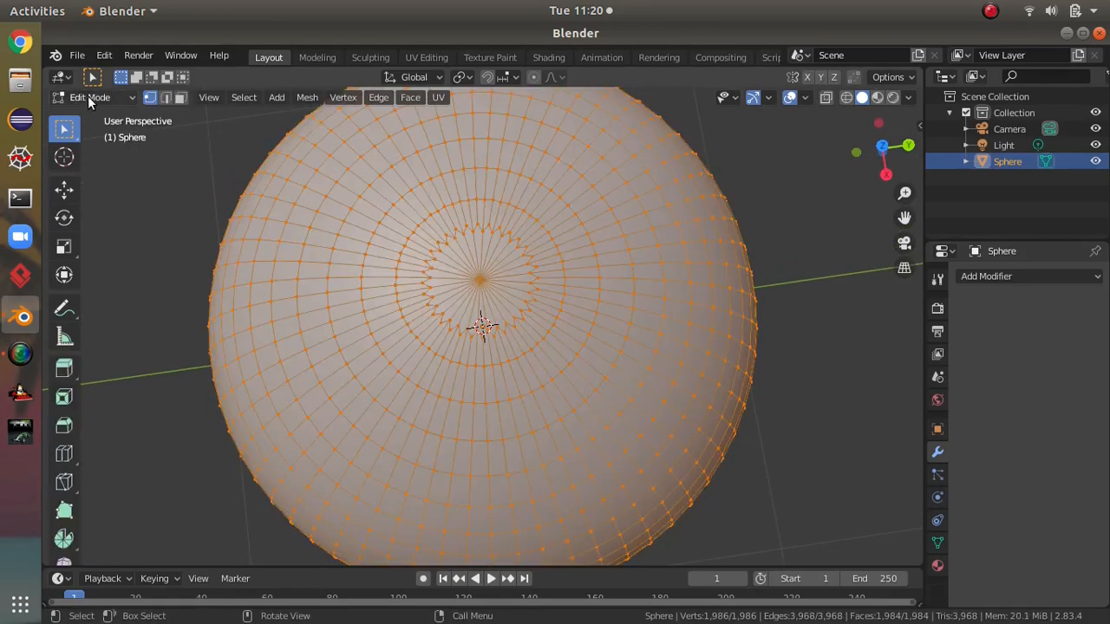
{"action": "key", "text": "Tab"}
Switch the sphere from Object Mode to Edit Mode.
{"action": "left_click", "coordinate": [123, 100]}
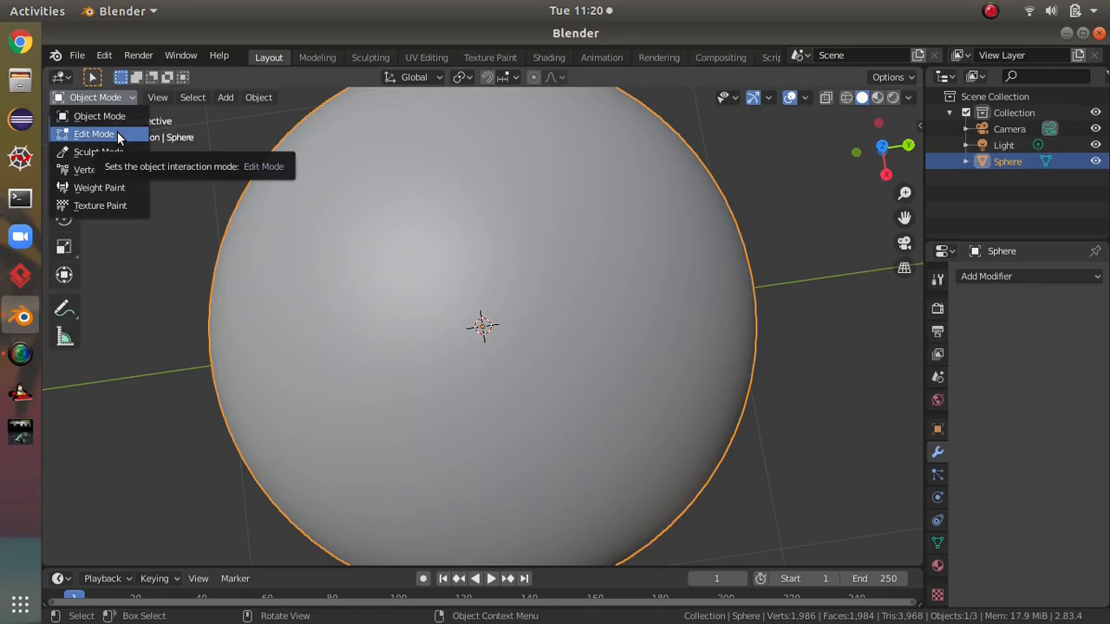
{"action": "left_click", "coordinate": [95, 134]}
{"action": "middle_click_drag", "start_coordinate": [714, 252], "coordinate": [692, 301]}
{"action": "scroll", "coordinate": [696, 280], "scroll_direction": "up", "scroll_amount": 3}
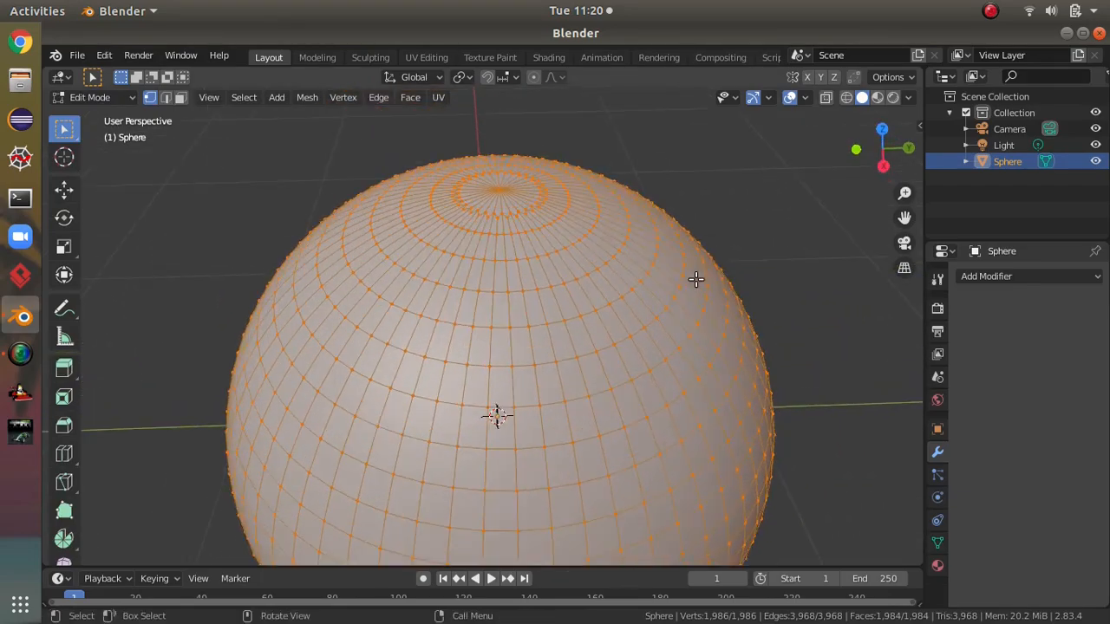
Select only the single pole vertex at the very top of the sphere.
{"action": "middle_click_drag", "start_coordinate": [667, 254], "coordinate": [656, 364]}
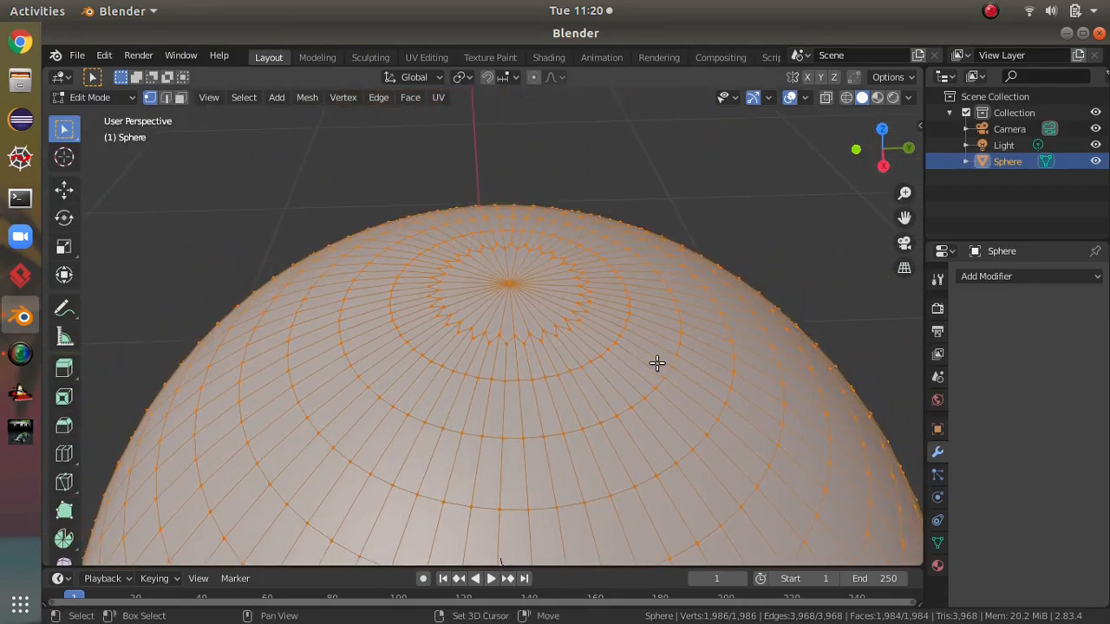
{"action": "middle_click_drag", "start_coordinate": [618, 283], "coordinate": [708, 265]}
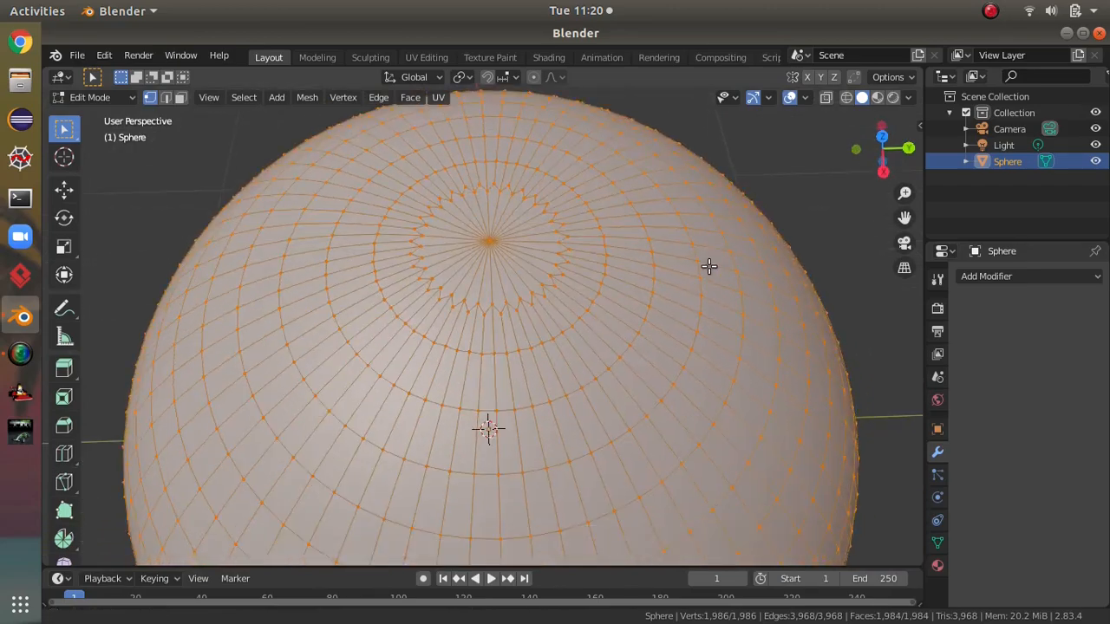
{"action": "scroll", "coordinate": [703, 321], "scroll_direction": "down", "scroll_amount": 5}
{"action": "middle_click_drag", "start_coordinate": [704, 322], "coordinate": [706, 265]}
{"action": "left_click", "coordinate": [535, 78]}
{"action": "left_click", "coordinate": [538, 77]}
{"action": "middle_click_drag", "start_coordinate": [619, 206], "coordinate": [654, 285]}
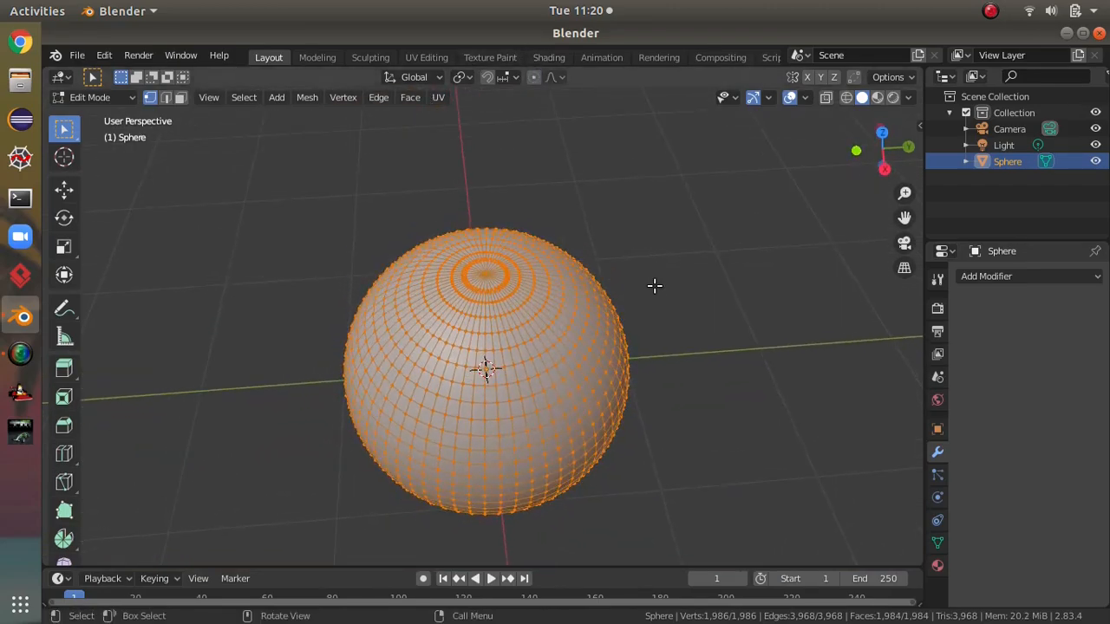
{"action": "scroll", "coordinate": [639, 218], "scroll_direction": "up", "scroll_amount": 4}
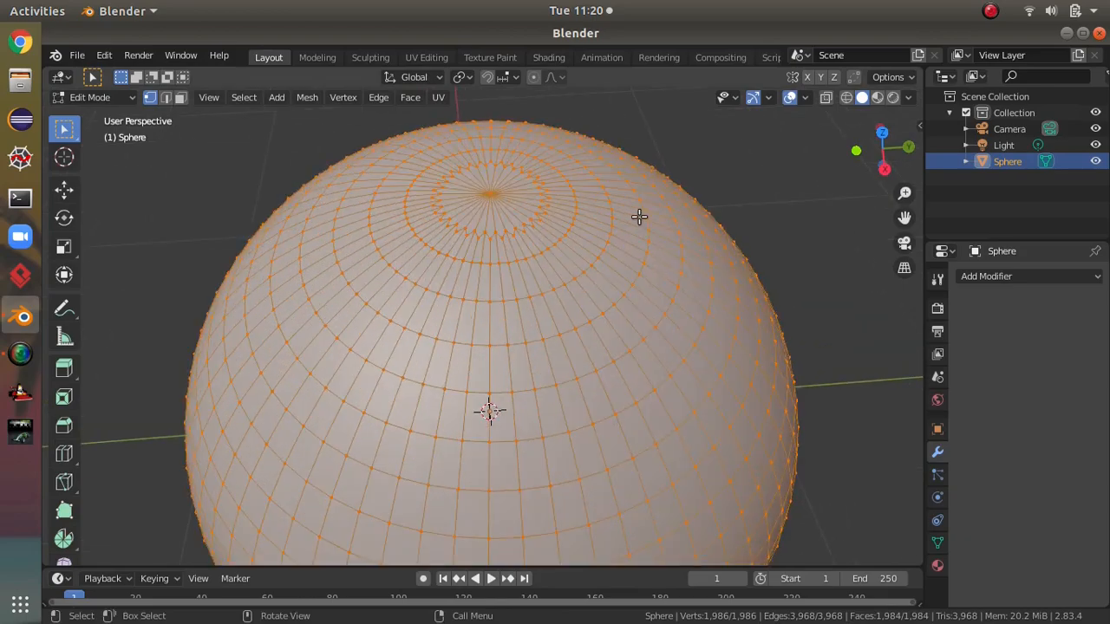
{"action": "left_click", "coordinate": [491, 194]}
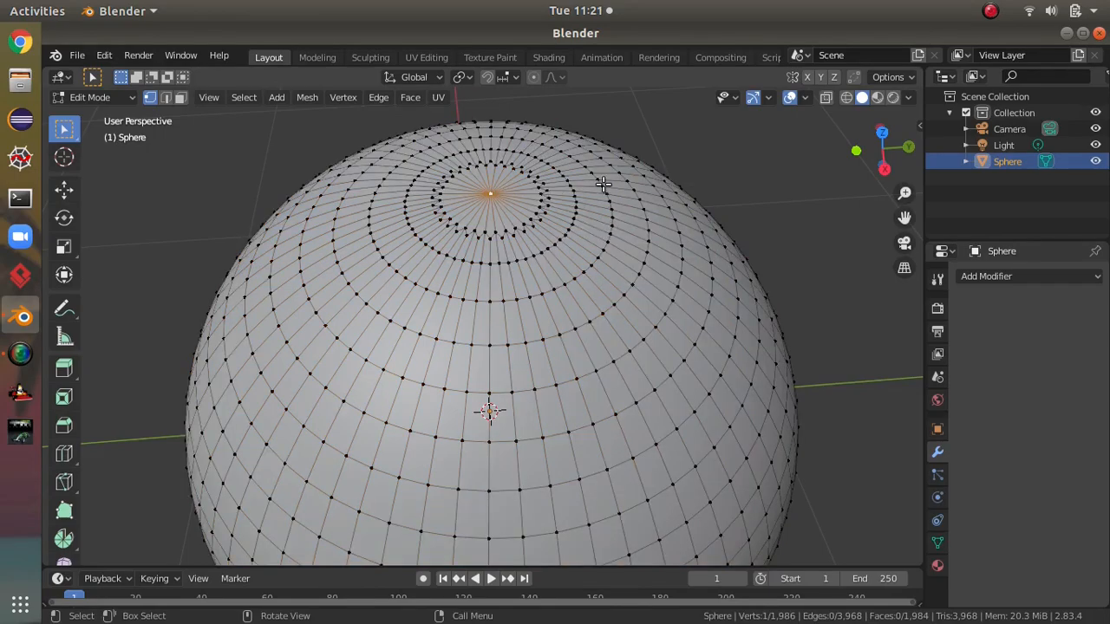
Enable proportional editing for the selected top vertex of the sphere.
{"action": "key", "text": "o"}
{"action": "middle_click_drag", "start_coordinate": [634, 199], "coordinate": [633, 155]}
{"action": "scroll", "coordinate": [688, 292], "scroll_direction": "up", "scroll_amount": 2}
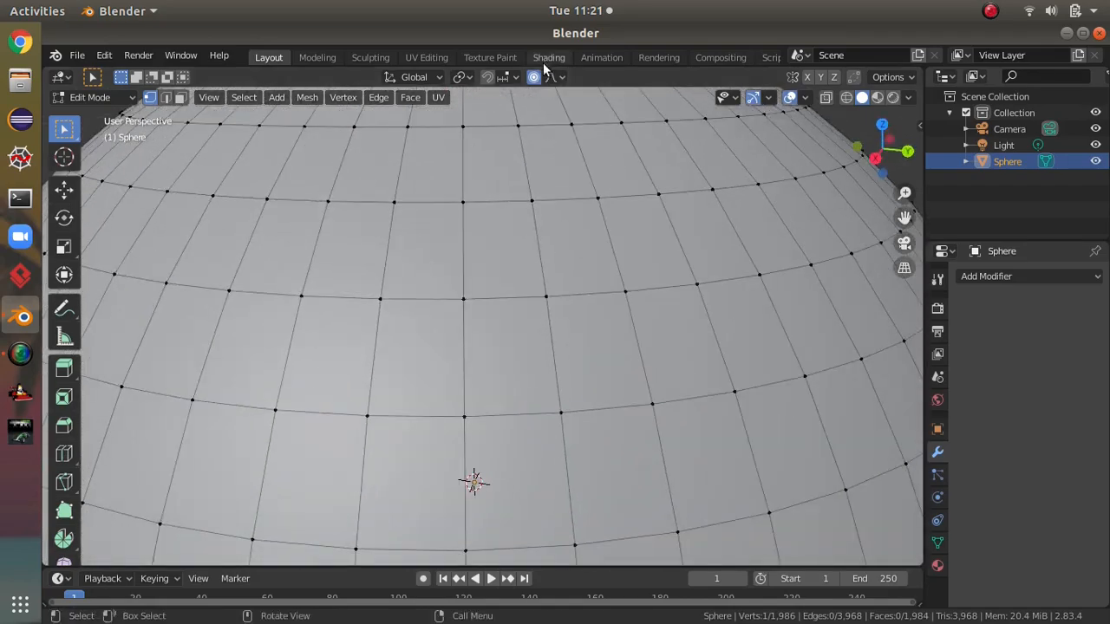
{"action": "scroll", "coordinate": [532, 131], "scroll_direction": "down", "scroll_amount": 4}
{"action": "middle_click_drag", "start_coordinate": [561, 180], "coordinate": [555, 203]}
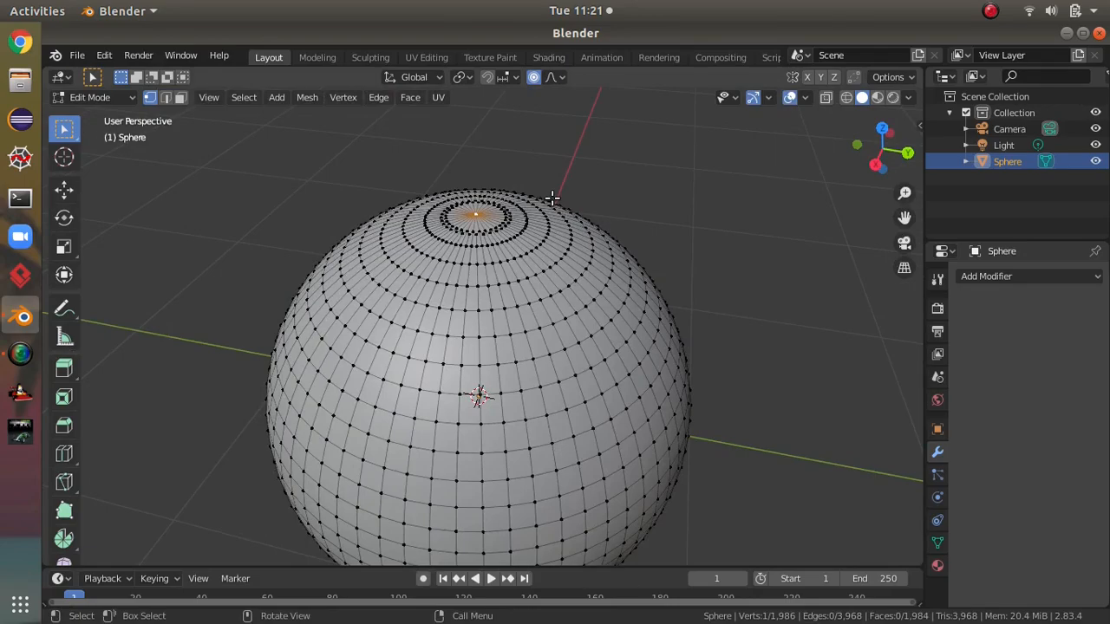
{"action": "left_click", "coordinate": [534, 77]}
{"action": "middle_click_drag", "start_coordinate": [625, 154], "coordinate": [579, 89]}
Set the proportional editing falloff to Sharp.
{"action": "left_click", "coordinate": [562, 78]}
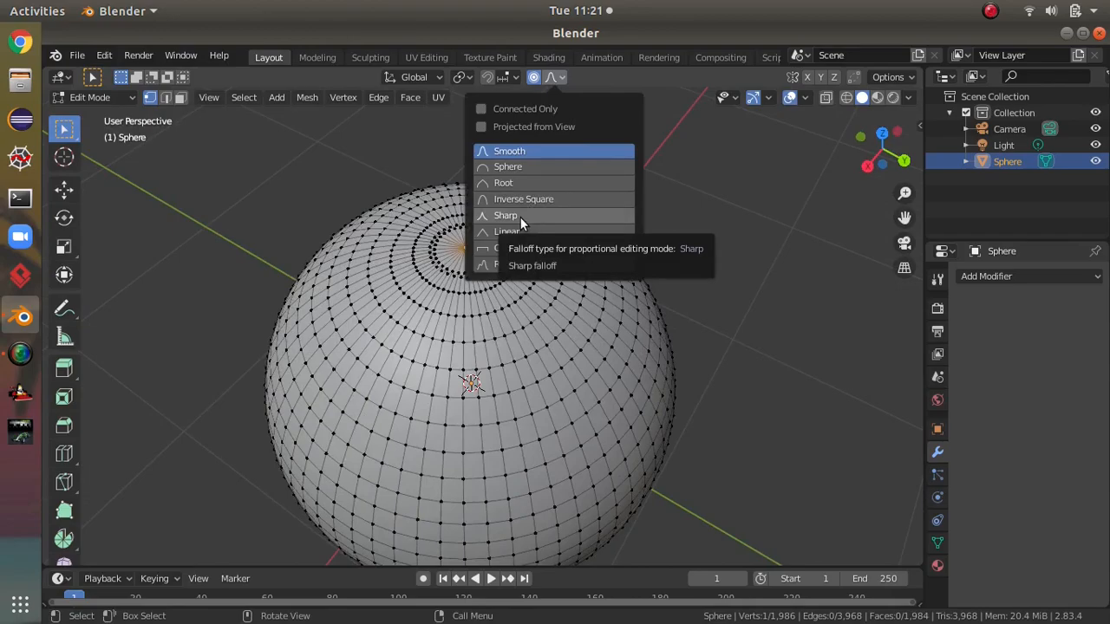
{"action": "left_click", "coordinate": [562, 77]}
{"action": "left_click", "coordinate": [562, 77]}
{"action": "left_click", "coordinate": [535, 153]}
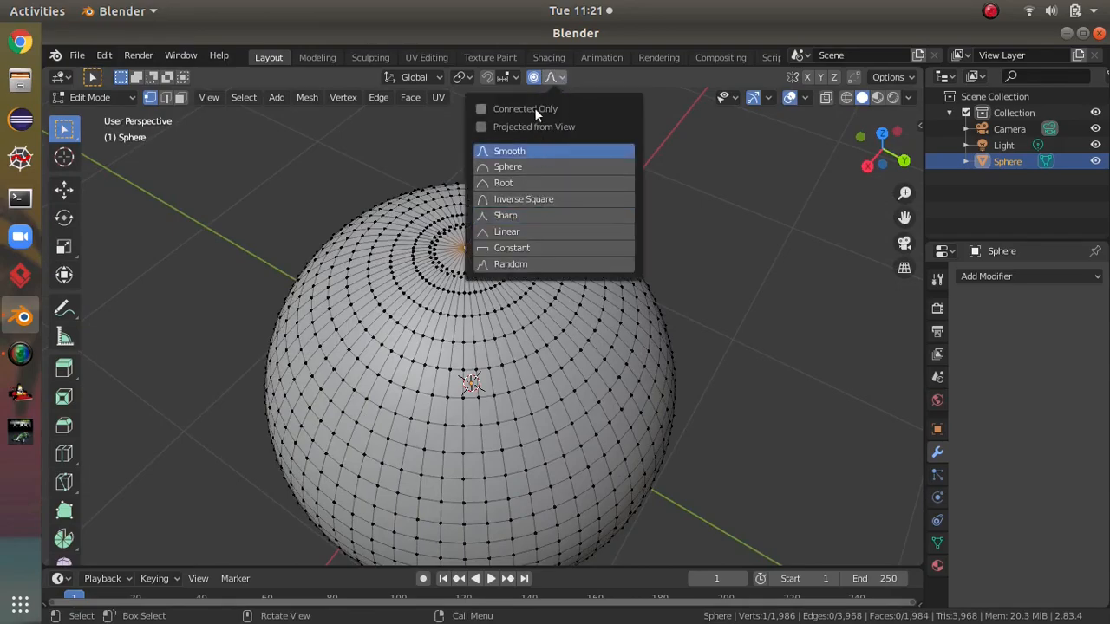
{"action": "left_click", "coordinate": [528, 217]}
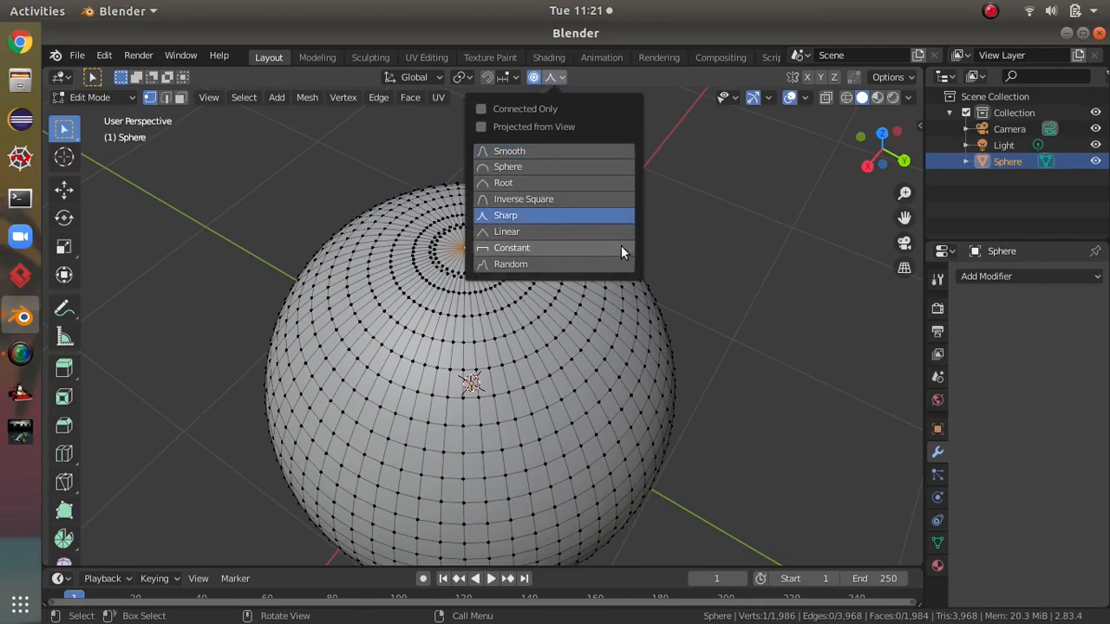
Try nudging the top vertex slightly down with the proportional size reduced to 0.29.
{"action": "middle_click_drag", "start_coordinate": [722, 356], "coordinate": [693, 314]}
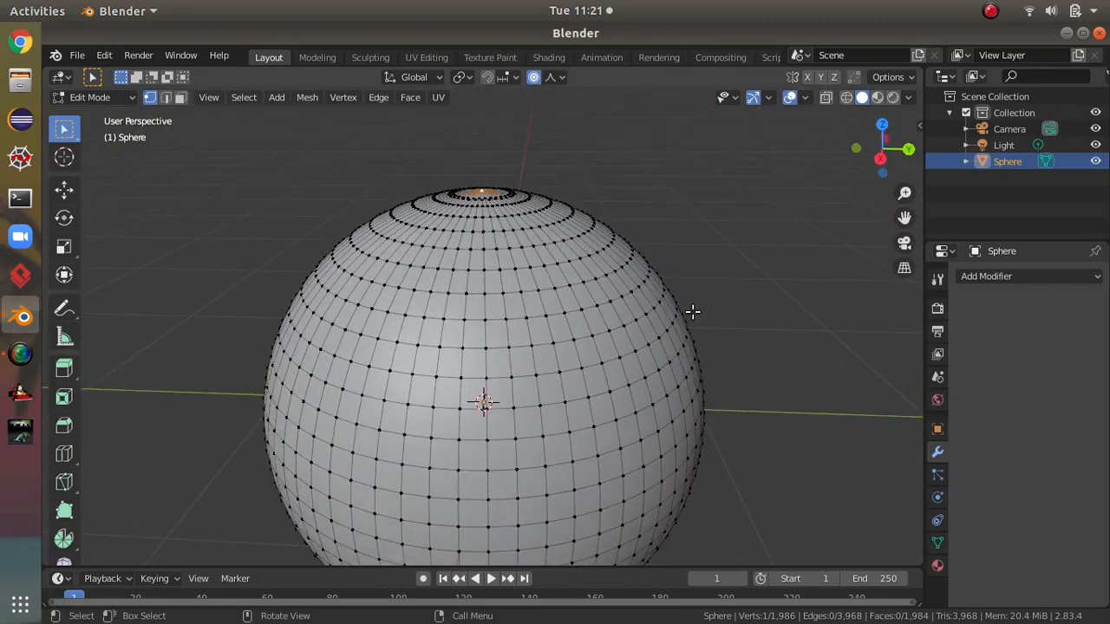
{"action": "key", "text": "g"}
{"action": "scroll", "coordinate": [694, 312], "scroll_direction": "down", "scroll_amount": 1}
{"action": "scroll", "coordinate": [694, 312], "scroll_direction": "up", "scroll_amount": 8}
{"action": "scroll", "coordinate": [694, 312], "scroll_direction": "up", "scroll_amount": 20}
{"action": "scroll", "coordinate": [694, 312], "scroll_direction": "down", "scroll_amount": 16}
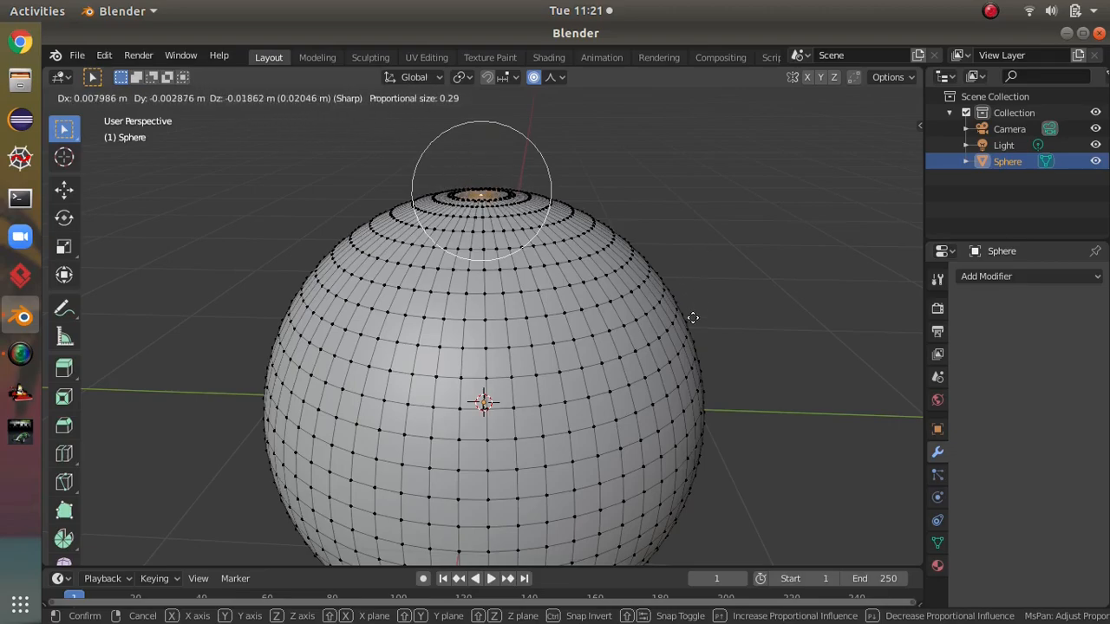
{"action": "left_click", "coordinate": [693, 318]}
Try pulling the top vertex upward freehand with Sharp falloff and the proportional size enlarged to about 1.33.
{"action": "scroll", "coordinate": [698, 303], "scroll_direction": "up", "scroll_amount": 3}
{"action": "middle_click_drag", "start_coordinate": [706, 303], "coordinate": [697, 382]}
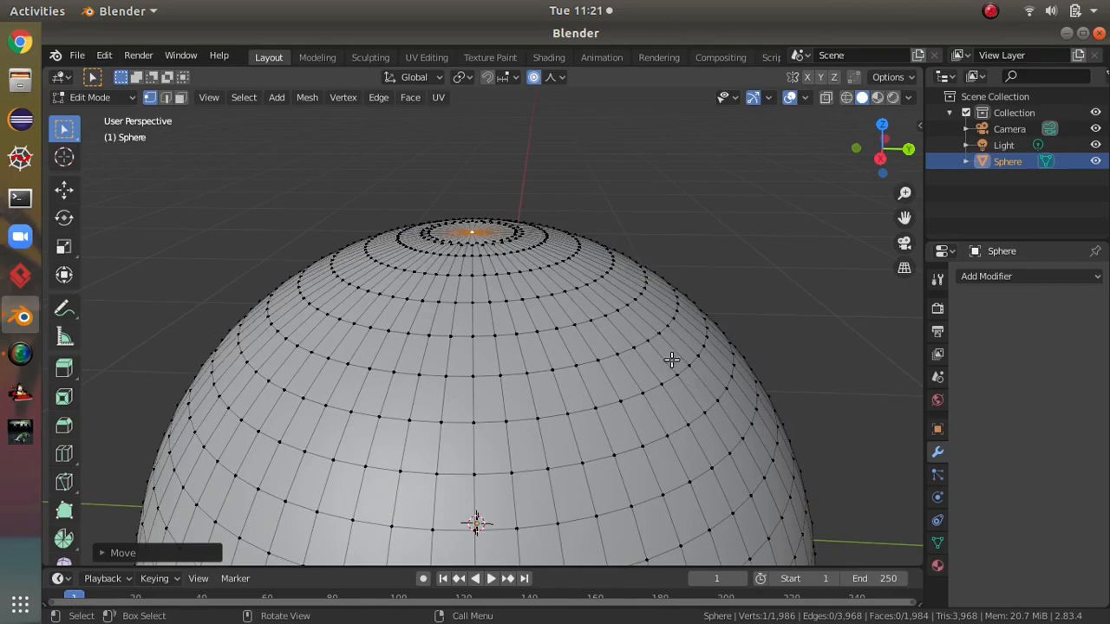
{"action": "key", "text": "g"}
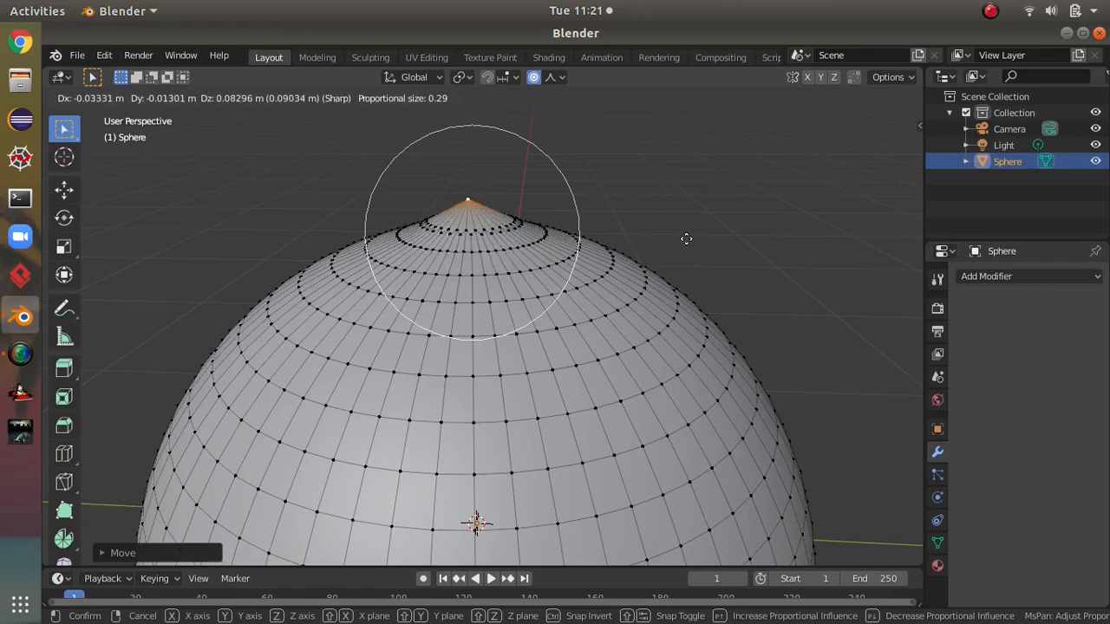
{"action": "scroll", "coordinate": [687, 269], "scroll_direction": "down", "scroll_amount": 15}
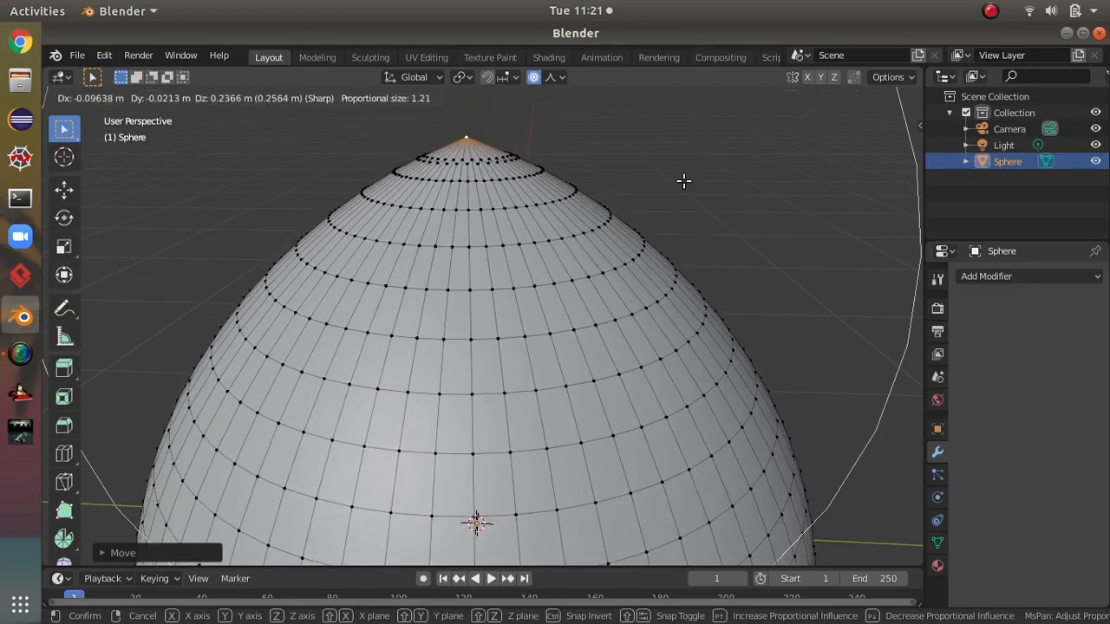
{"action": "left_click", "coordinate": [706, 229]}
{"action": "scroll", "coordinate": [706, 229], "scroll_direction": "down", "scroll_amount": 2}
{"action": "key", "text": "g"}
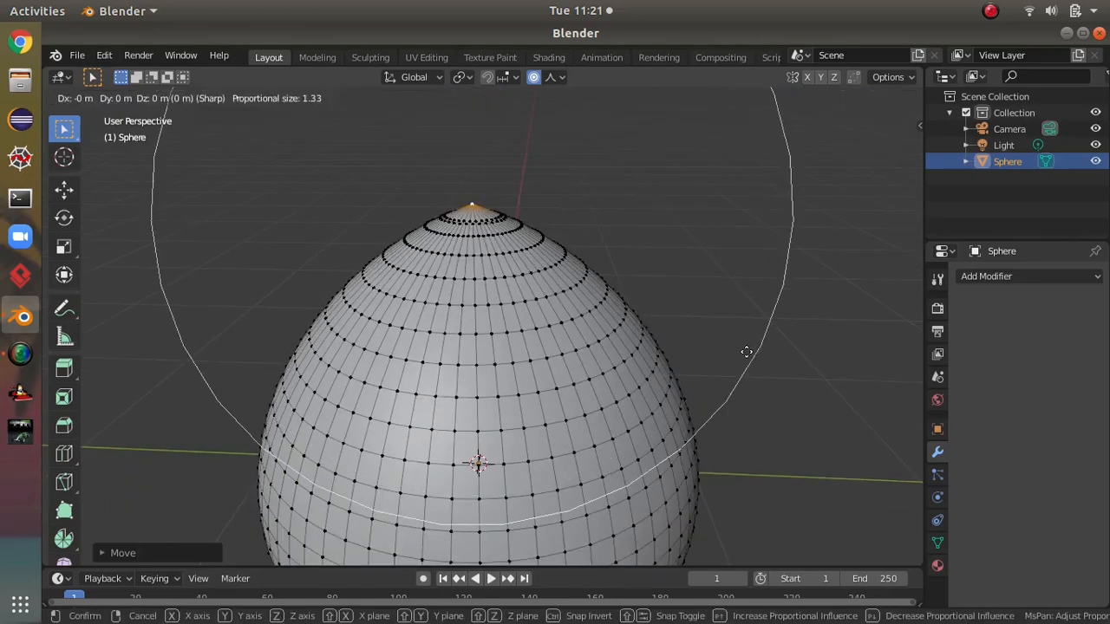
{"action": "scroll", "coordinate": [746, 352], "scroll_direction": "up", "scroll_amount": 10}
{"action": "scroll", "coordinate": [745, 353], "scroll_direction": "down", "scroll_amount": 5}
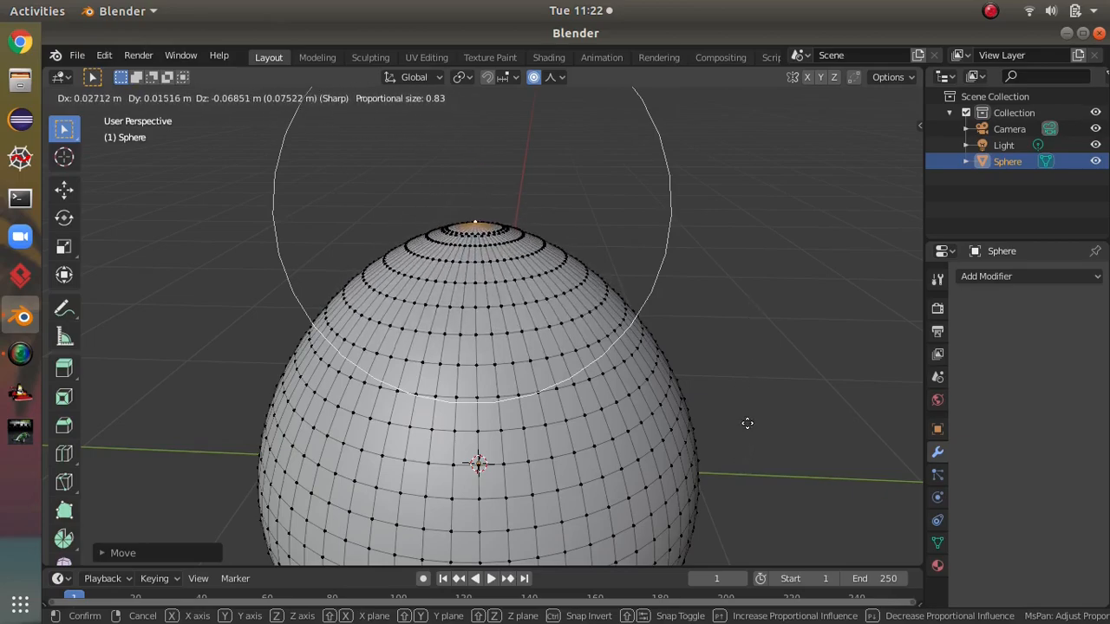
{"action": "right_click", "coordinate": [758, 438]}
Examine the alignment of the pulled-up tip with the vertical axis from the front and from above.
{"action": "scroll", "coordinate": [798, 380], "scroll_direction": "down", "scroll_amount": 3}
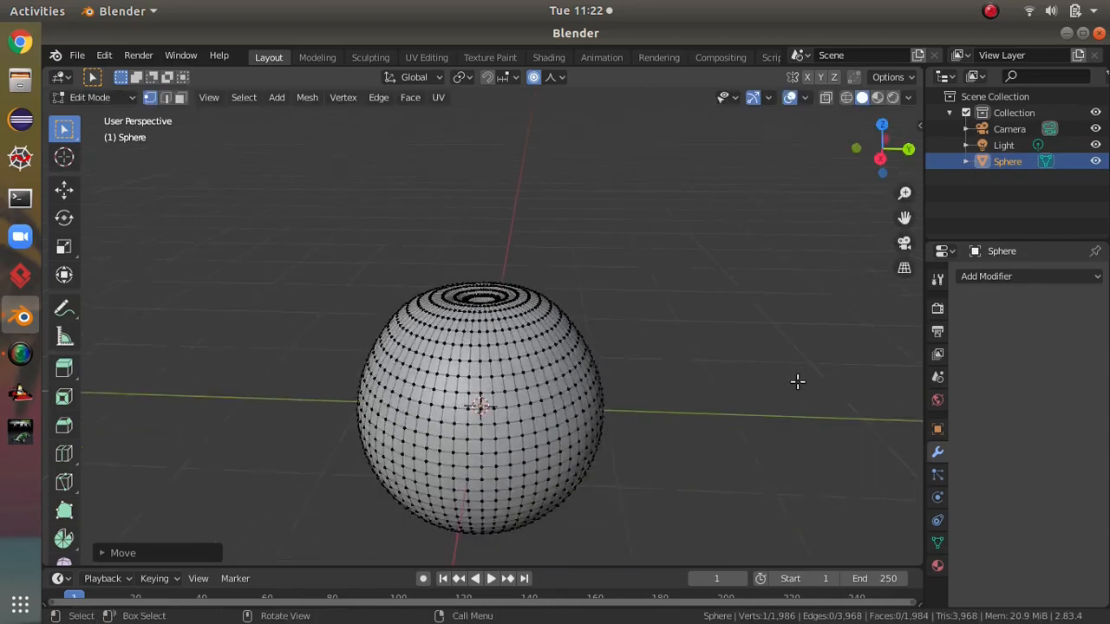
{"action": "scroll", "coordinate": [756, 399], "scroll_direction": "up", "scroll_amount": 5}
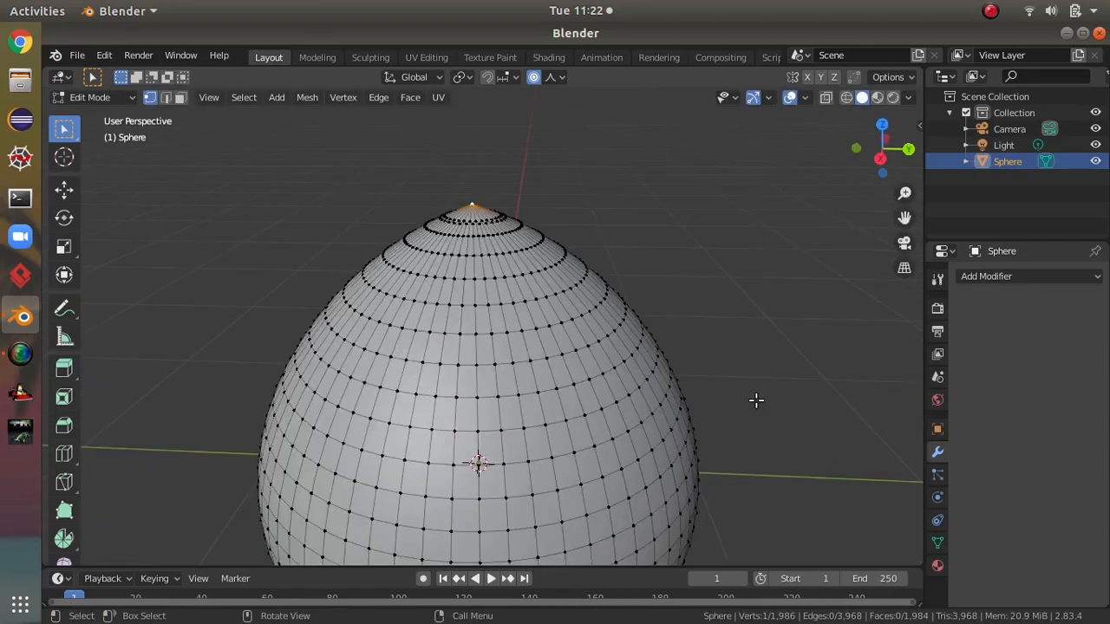
{"action": "key", "text": "grave"}
{"action": "left_click", "coordinate": [710, 345]}
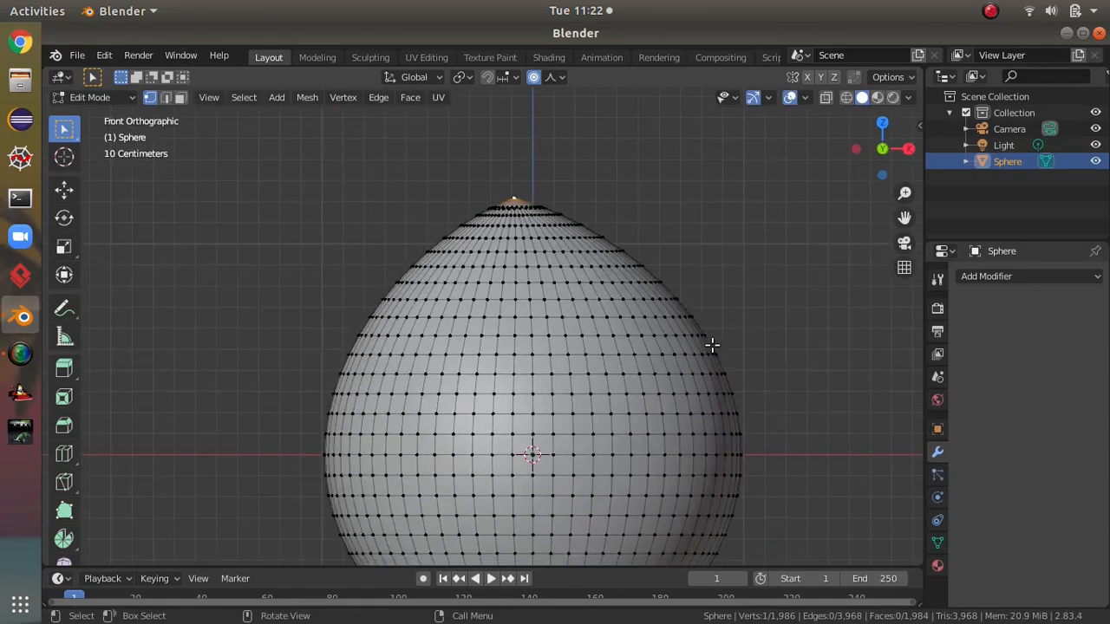
{"action": "scroll", "coordinate": [768, 325], "scroll_direction": "down", "scroll_amount": 3}
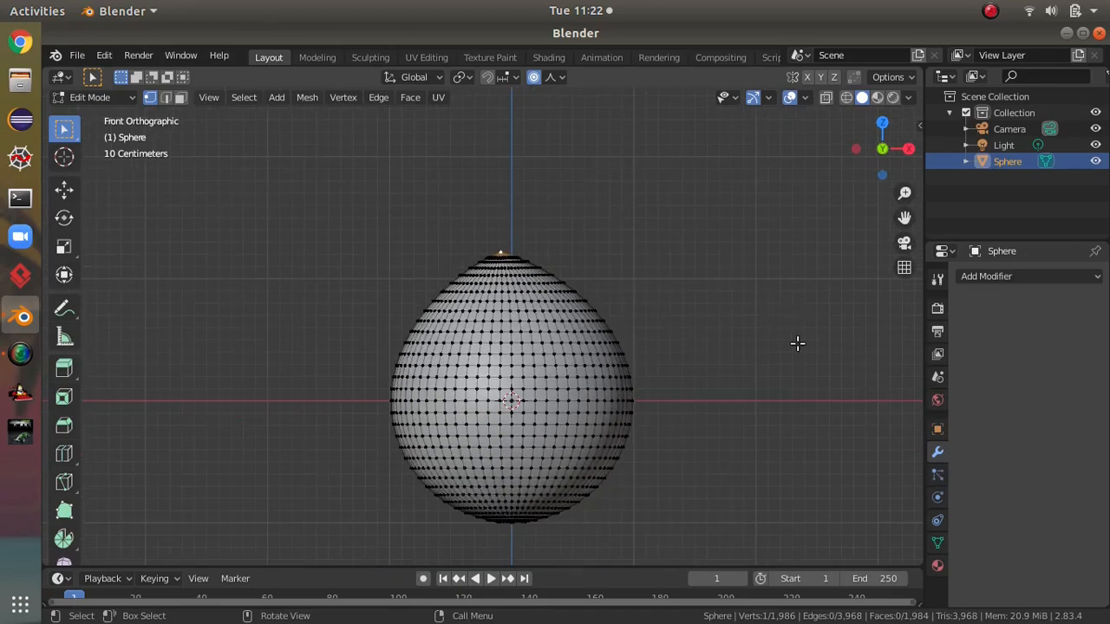
{"action": "scroll", "coordinate": [833, 316], "scroll_direction": "up", "scroll_amount": 3}
{"action": "scroll", "coordinate": [772, 330], "scroll_direction": "down", "scroll_amount": 2}
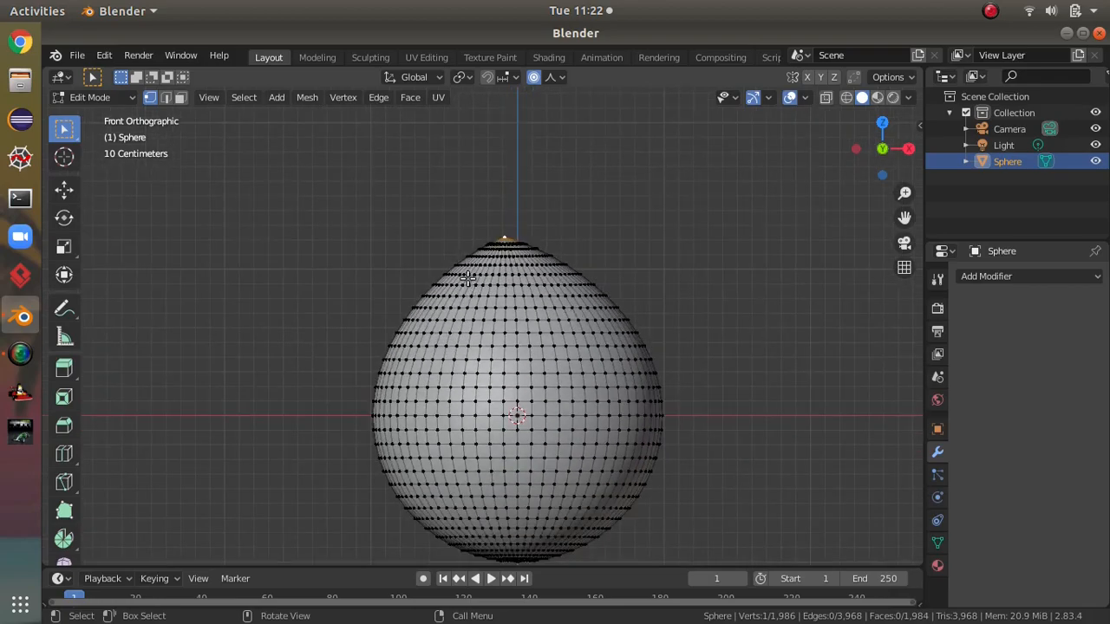
{"action": "middle_click_drag", "start_coordinate": [710, 244], "coordinate": [701, 391]}
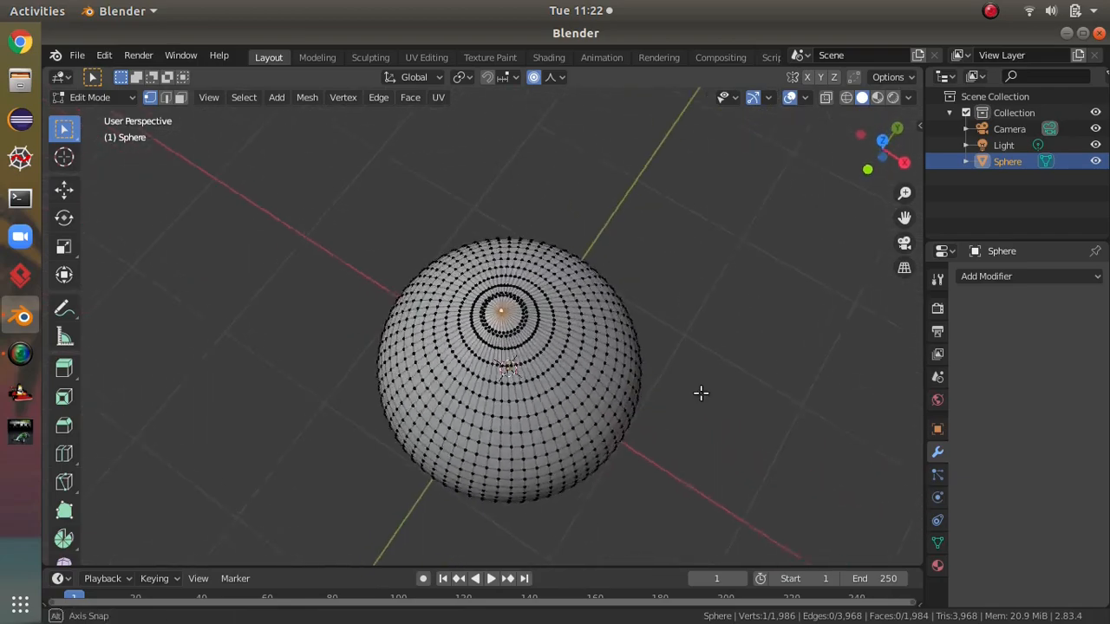
{"action": "scroll", "coordinate": [763, 394], "scroll_direction": "up", "scroll_amount": 3}
{"action": "middle_click_drag", "start_coordinate": [788, 380], "coordinate": [834, 293]}
{"action": "middle_click_drag", "start_coordinate": [748, 398], "coordinate": [767, 363]}
Try moving the top vertex along the Z axis in front view with Sharp falloff, and undo the vertex moves made so far.
{"action": "key", "text": "grave"}
{"action": "left_click", "coordinate": [709, 300]}
{"action": "key", "text": "g"}
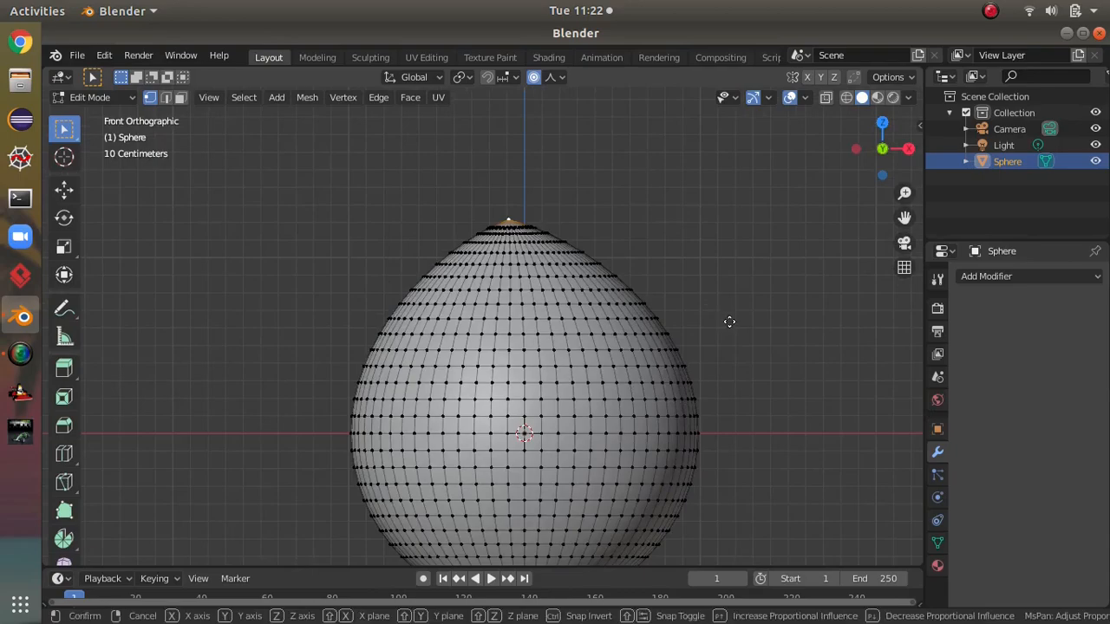
{"action": "key", "text": "z"}
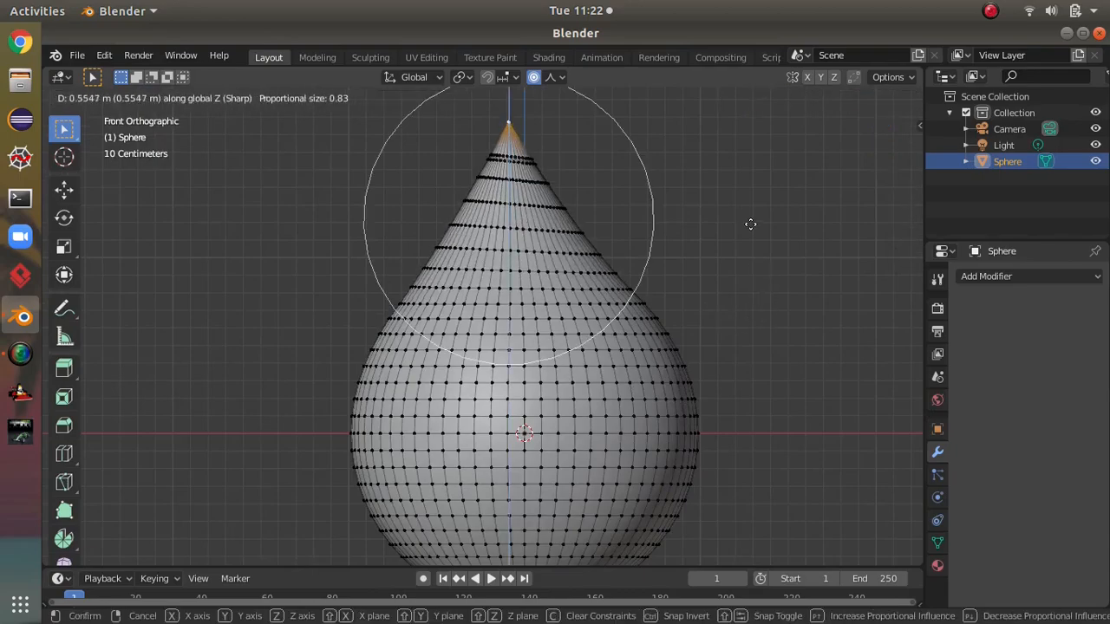
{"action": "left_click", "coordinate": [747, 385]}
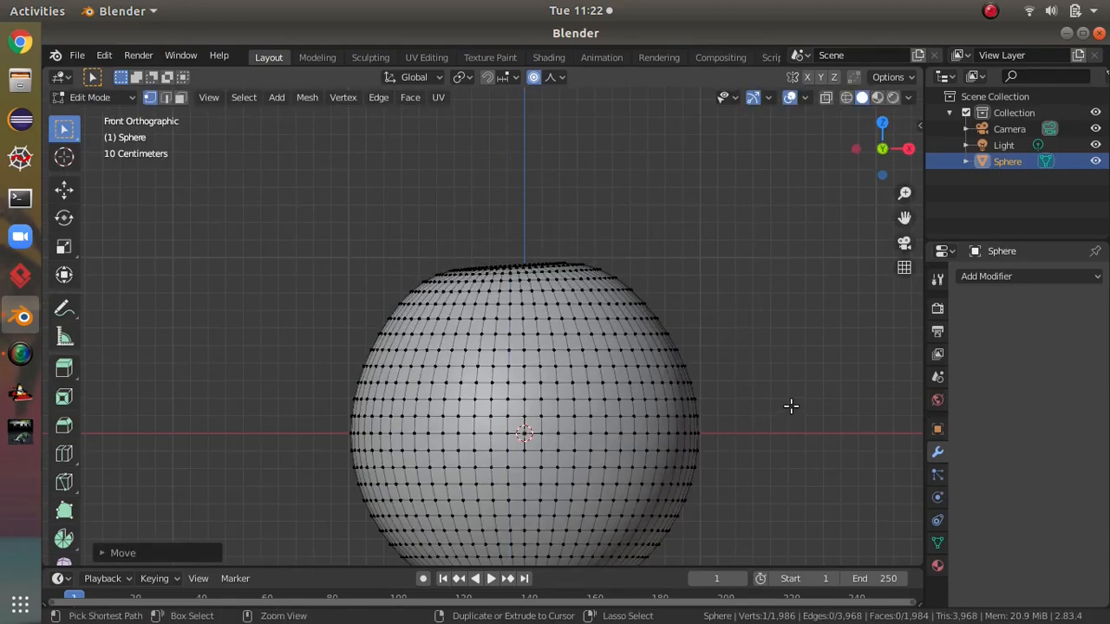
Set the proportional editing falloff to Smooth.
{"action": "middle_click_drag", "start_coordinate": [793, 401], "coordinate": [740, 445]}
{"action": "left_click", "coordinate": [555, 77]}
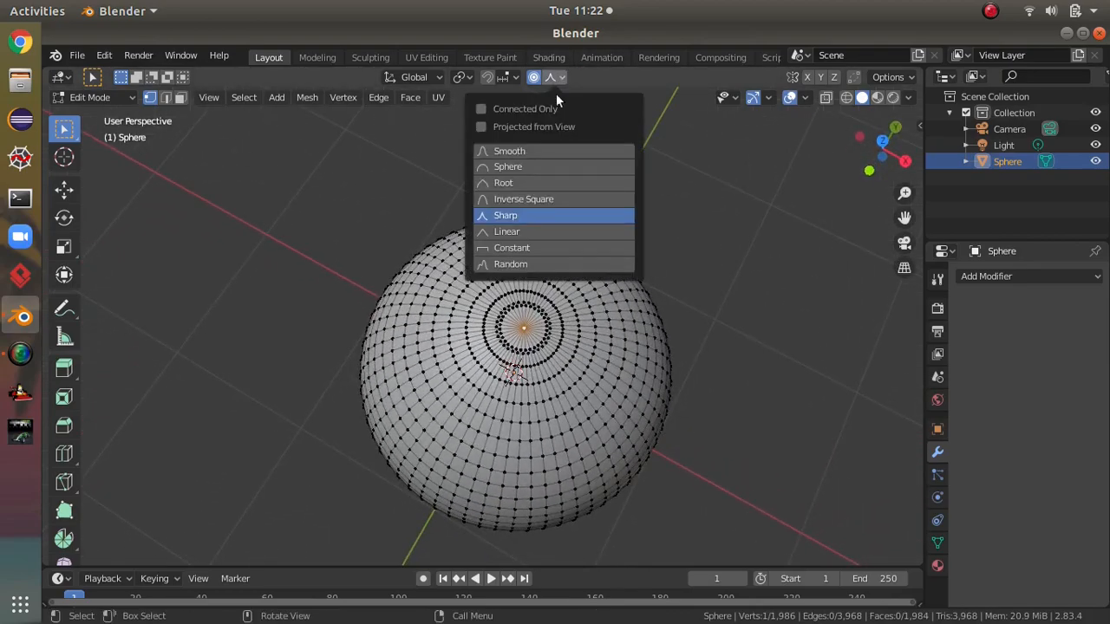
{"action": "left_click", "coordinate": [540, 148]}
Try raising the top vertex about 0.48 m along the Z axis in front view with Smooth falloff, and undo it.
{"action": "middle_click_drag", "start_coordinate": [842, 417], "coordinate": [786, 419]}
{"action": "key", "text": "grave"}
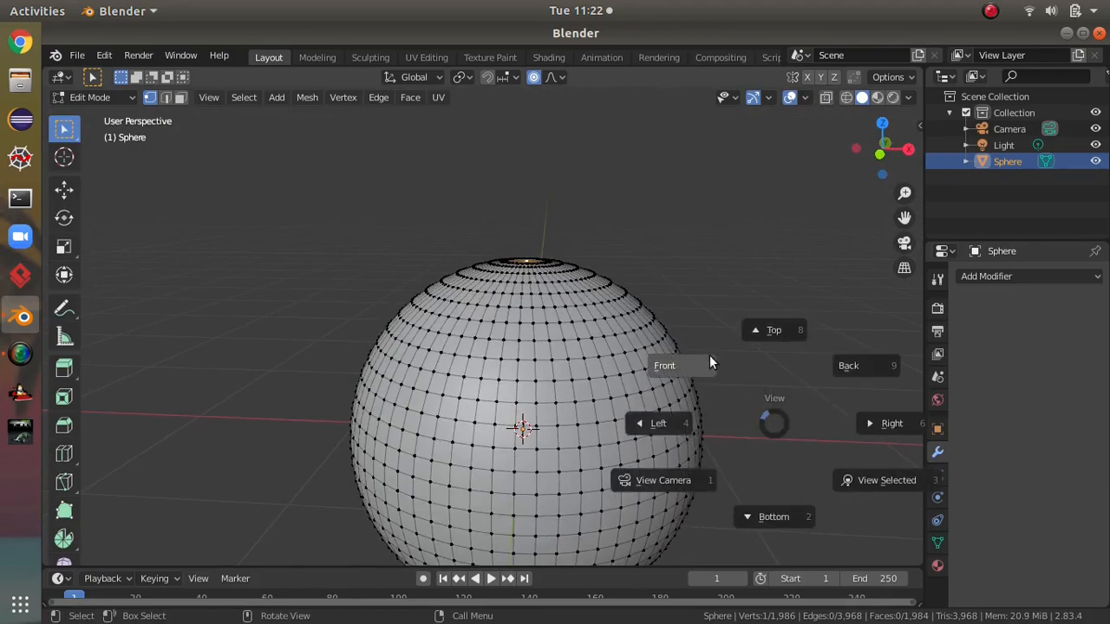
{"action": "left_click", "coordinate": [711, 362]}
{"action": "key", "text": "g"}
{"action": "key", "text": "z"}
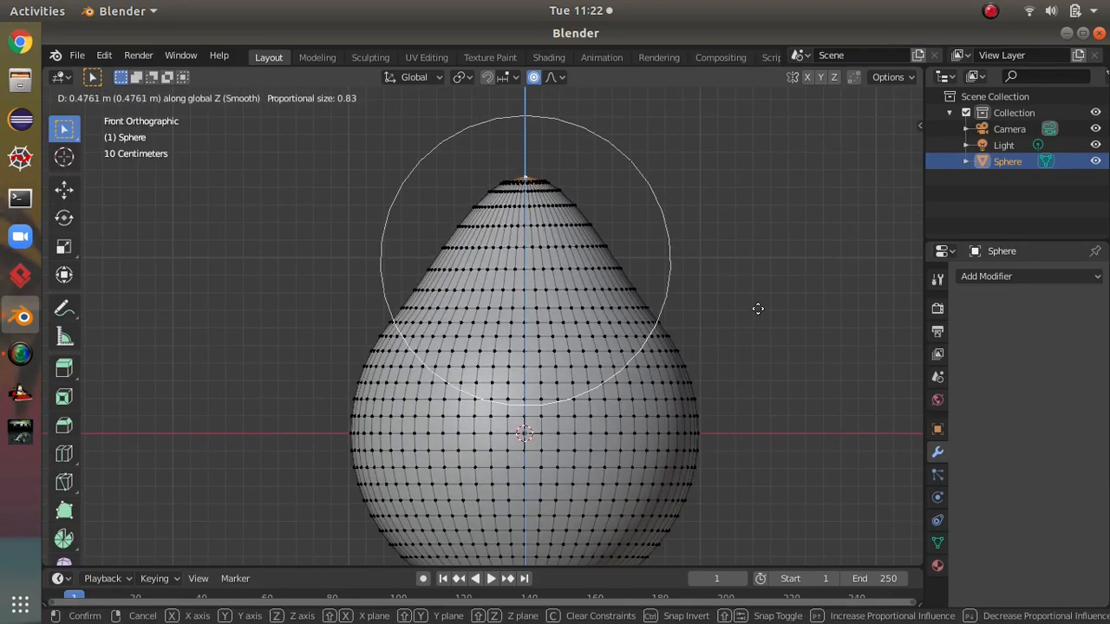
{"action": "left_click", "coordinate": [758, 308]}
{"action": "middle_click_drag", "start_coordinate": [758, 309], "coordinate": [879, 379]}
{"action": "scroll", "coordinate": [738, 412], "scroll_direction": "down", "scroll_amount": 3}
{"action": "key", "text": "ctrl+z"}
Raise the top vertex along the Z axis in front view with a larger proportional size to form an egg shape.
{"action": "key", "text": "grave"}
{"action": "left_click", "coordinate": [702, 350]}
{"action": "key", "text": "g"}
{"action": "scroll", "coordinate": [701, 355], "scroll_direction": "down", "scroll_amount": 2}
{"action": "key", "text": "z"}
{"action": "left_click", "coordinate": [706, 305]}
{"action": "middle_click_drag", "start_coordinate": [706, 310], "coordinate": [657, 404]}
Return the egg-shaped mesh to Object Mode and check its smooth shape from several sides.
{"action": "key", "text": "Tab"}
{"action": "middle_click_drag", "start_coordinate": [765, 396], "coordinate": [746, 295]}
{"action": "scroll", "coordinate": [685, 424], "scroll_direction": "up", "scroll_amount": 3}
{"action": "scroll", "coordinate": [719, 466], "scroll_direction": "up", "scroll_amount": 4}
{"action": "scroll", "coordinate": [634, 281], "scroll_direction": "down", "scroll_amount": 5}
{"action": "middle_click_drag", "start_coordinate": [634, 280], "coordinate": [764, 274]}
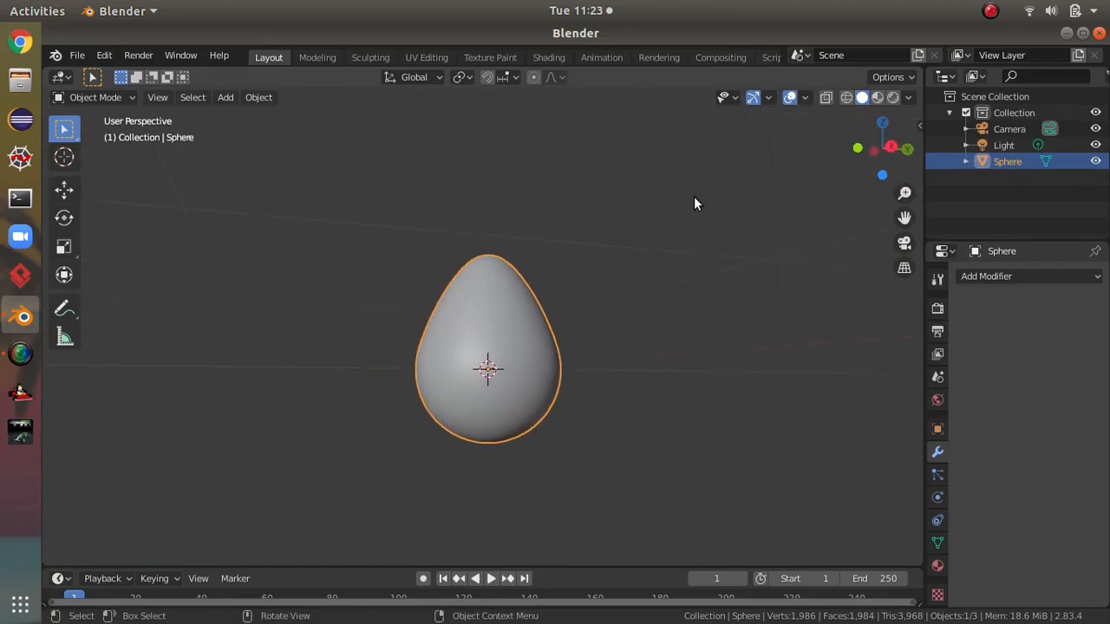
{"action": "key", "text": "Tab"}
{"action": "key", "text": "Tab"}
Compare the egg in Material Preview, Rendered, Wireframe and Solid viewport shading.
{"action": "left_click", "coordinate": [876, 97]}
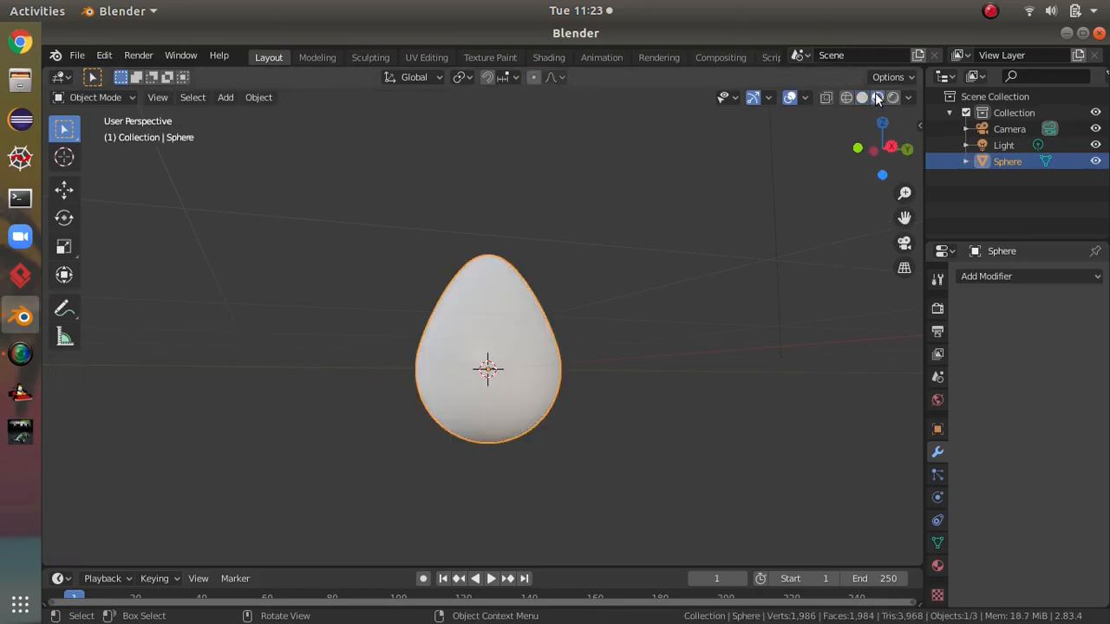
{"action": "middle_click_drag", "start_coordinate": [841, 154], "coordinate": [796, 209]}
{"action": "left_click", "coordinate": [863, 98]}
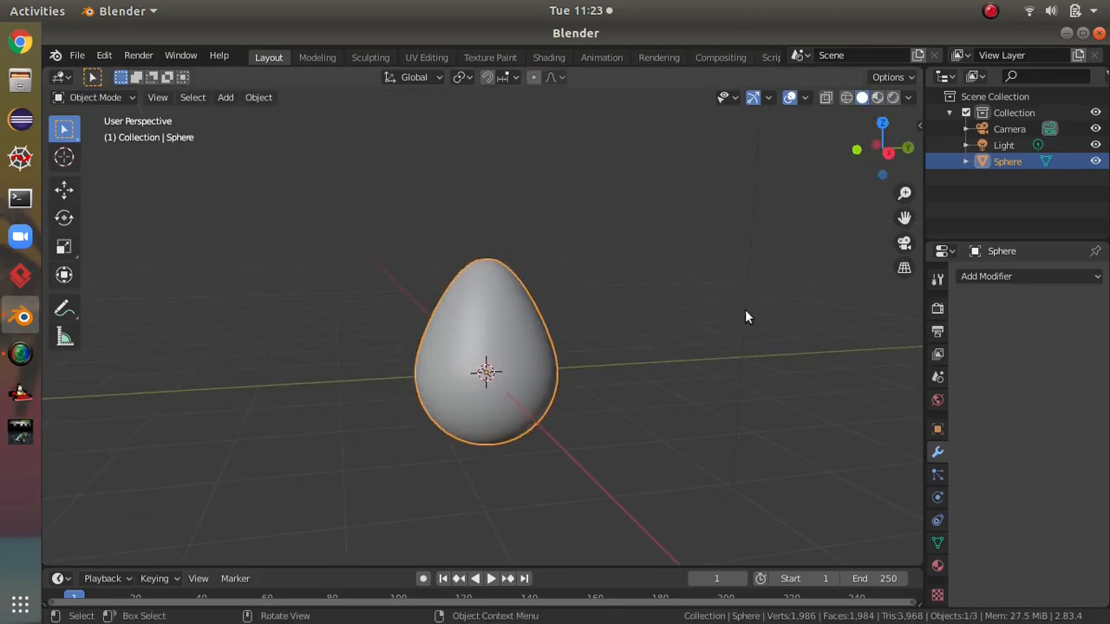
{"action": "middle_click_drag", "start_coordinate": [745, 310], "coordinate": [796, 388]}
{"action": "scroll", "coordinate": [795, 388], "scroll_direction": "up", "scroll_amount": 5}
{"action": "left_click", "coordinate": [878, 97]}
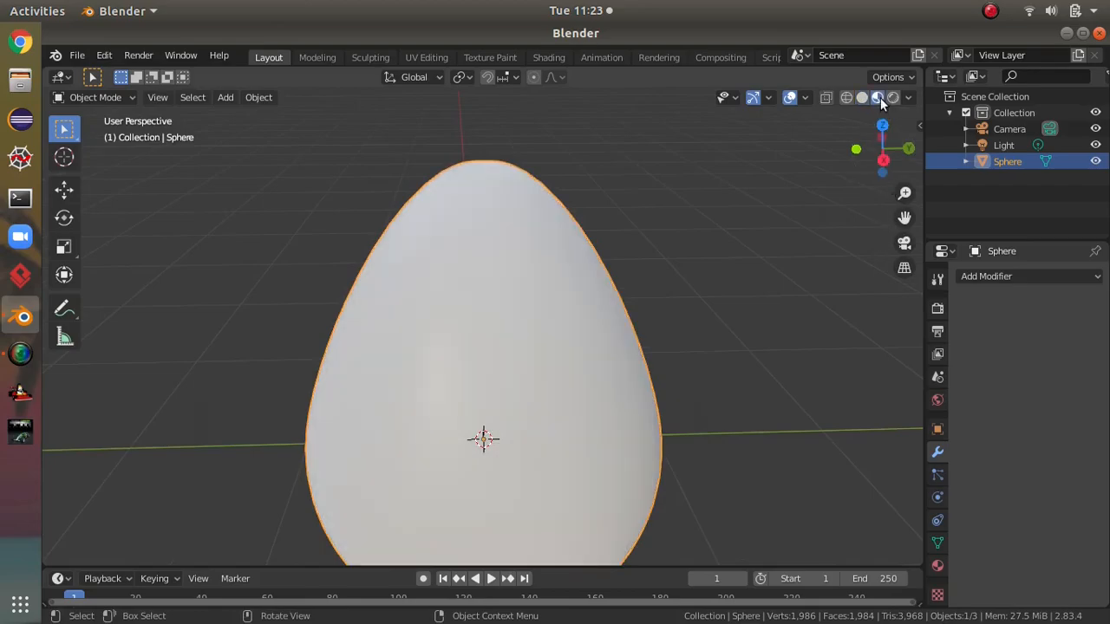
{"action": "left_click", "coordinate": [896, 97]}
{"action": "left_click", "coordinate": [848, 97]}
{"action": "left_click", "coordinate": [861, 97]}
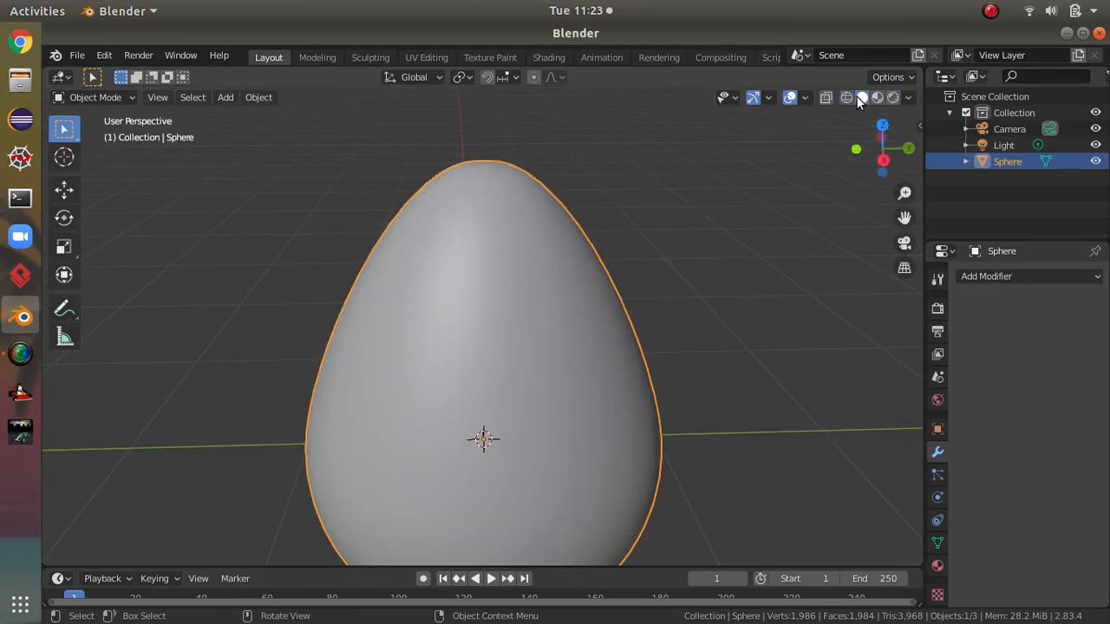
{"action": "left_click", "coordinate": [847, 97]}
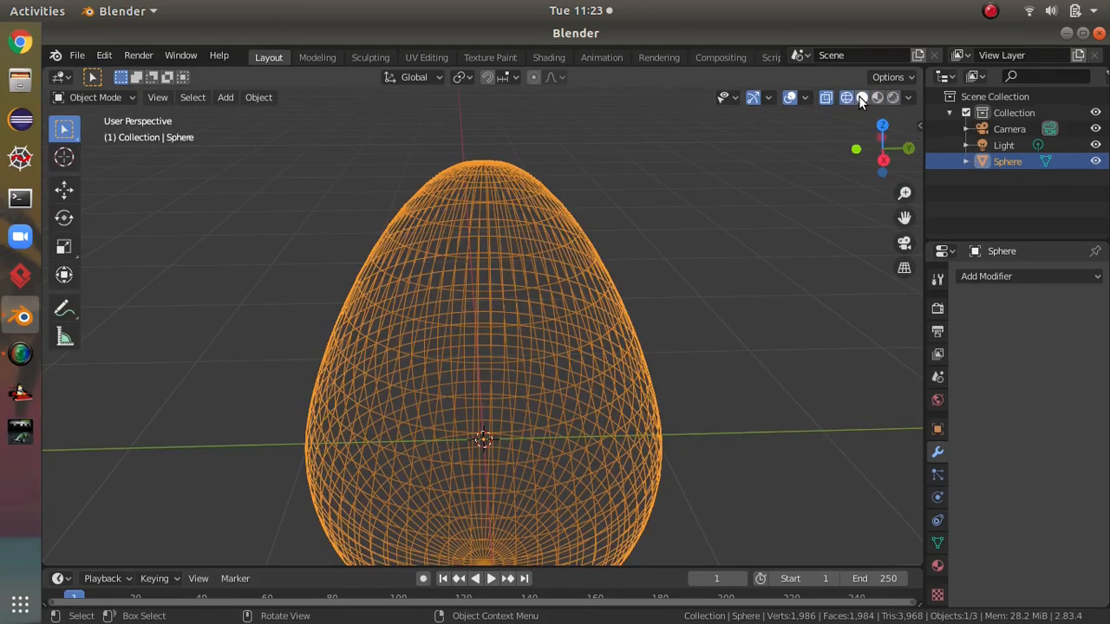
{"action": "left_click", "coordinate": [859, 98]}
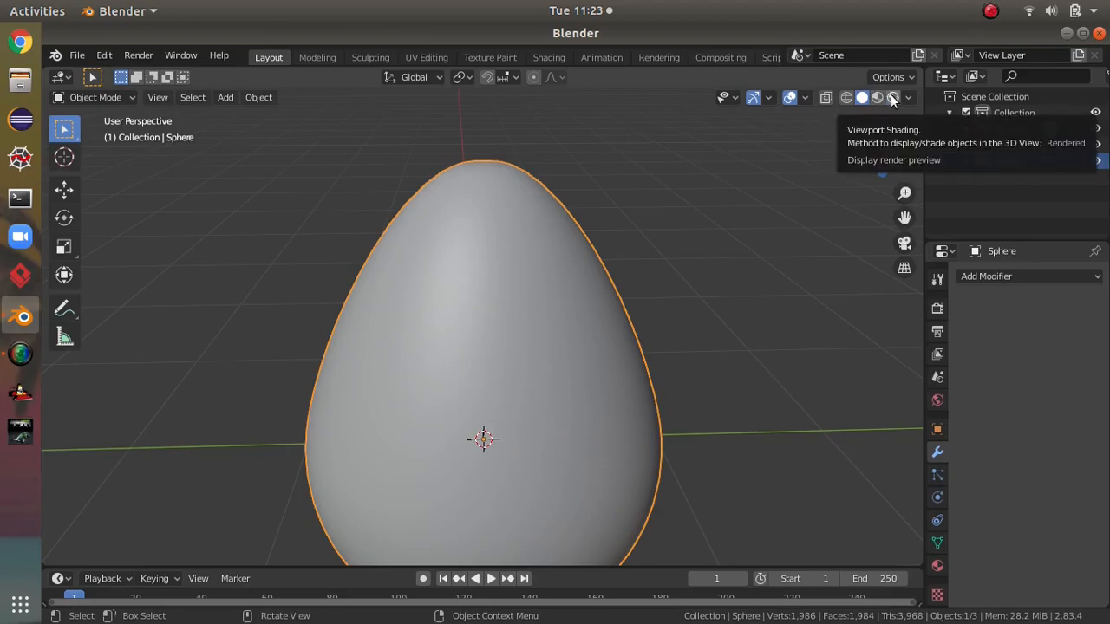
View the egg and the scene light in Rendered viewport shading.
{"action": "middle_click_drag", "start_coordinate": [656, 347], "coordinate": [765, 359]}
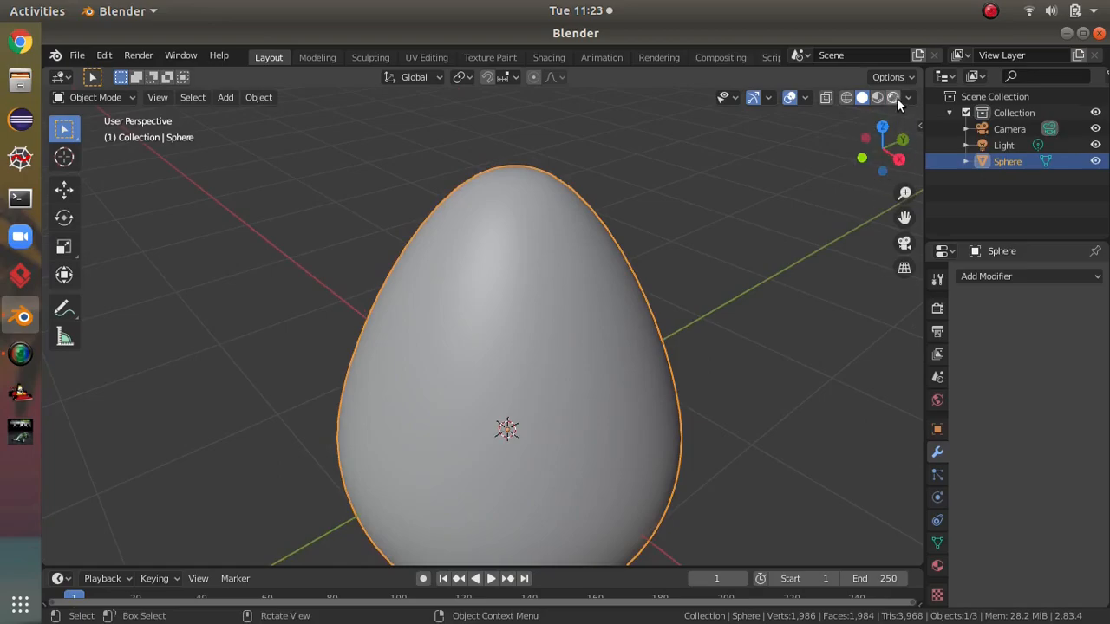
{"action": "left_click", "coordinate": [895, 97]}
{"action": "scroll", "coordinate": [640, 365], "scroll_direction": "down", "scroll_amount": 6}
{"action": "mouse_move", "coordinate": [711, 396]}
{"action": "middle_mouse_down"}
{"action": "mouse_move", "coordinate": [724, 405]}
{"action": "mouse_move", "coordinate": [687, 417]}
{"action": "mouse_move", "coordinate": [714, 402]}
{"action": "mouse_move", "coordinate": [685, 303]}
{"action": "middle_mouse_up"}
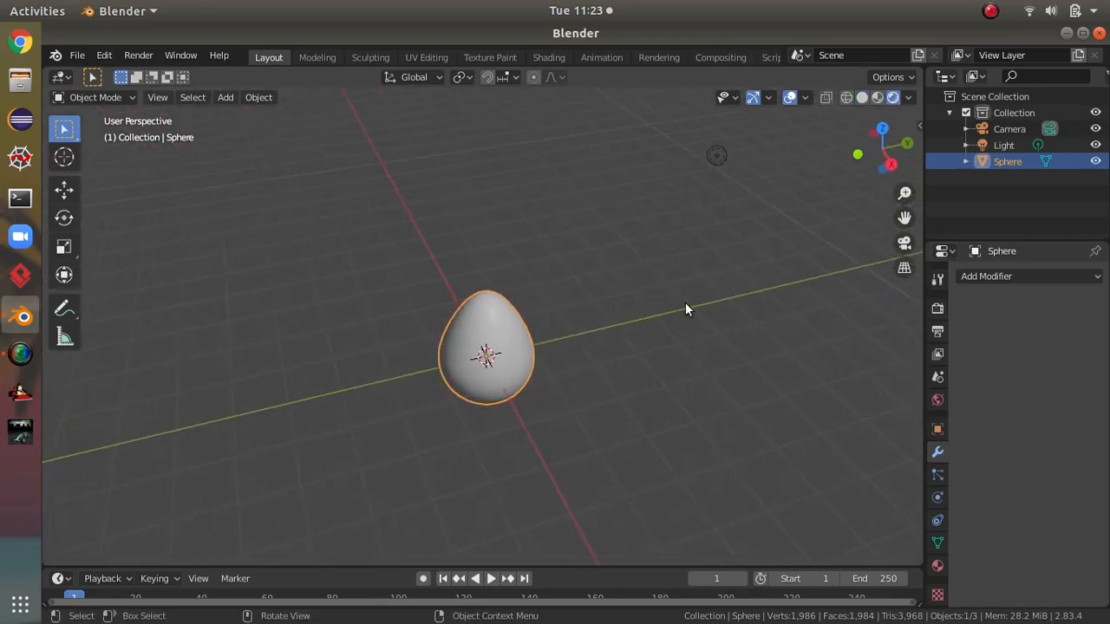
Move the light to above the egg, at about X 0.36, Y -0.31 and Z 6.95.
{"action": "left_click", "coordinate": [718, 154]}
{"action": "key", "text": "g"}
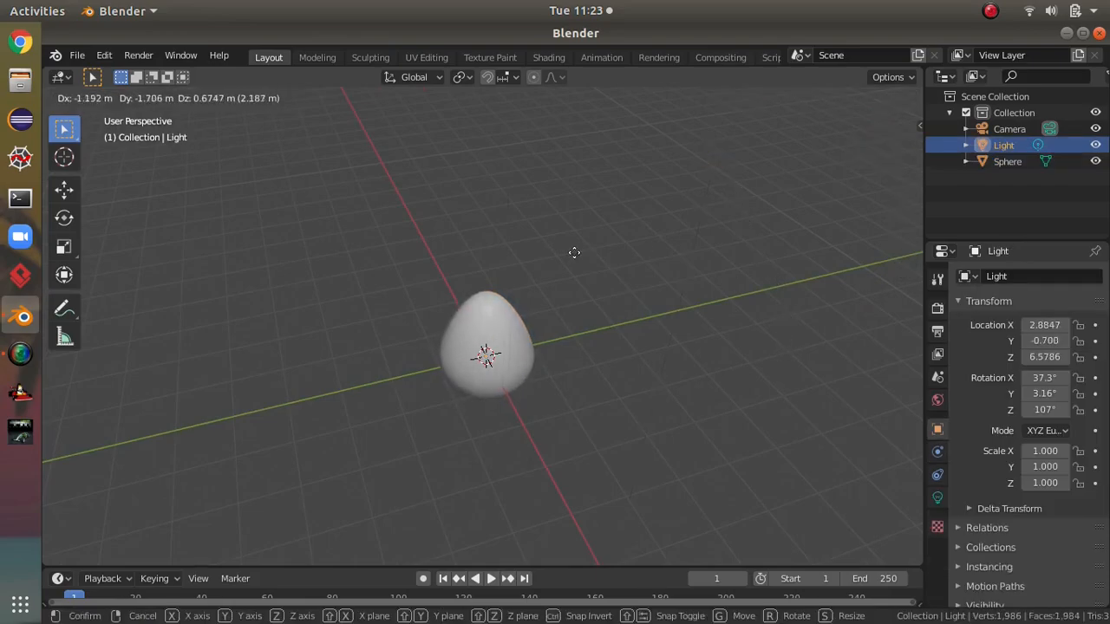
{"action": "left_click", "coordinate": [607, 286]}
{"action": "middle_click_drag", "start_coordinate": [686, 391], "coordinate": [797, 415]}
{"action": "key", "text": "g"}
{"action": "left_click", "coordinate": [608, 342]}
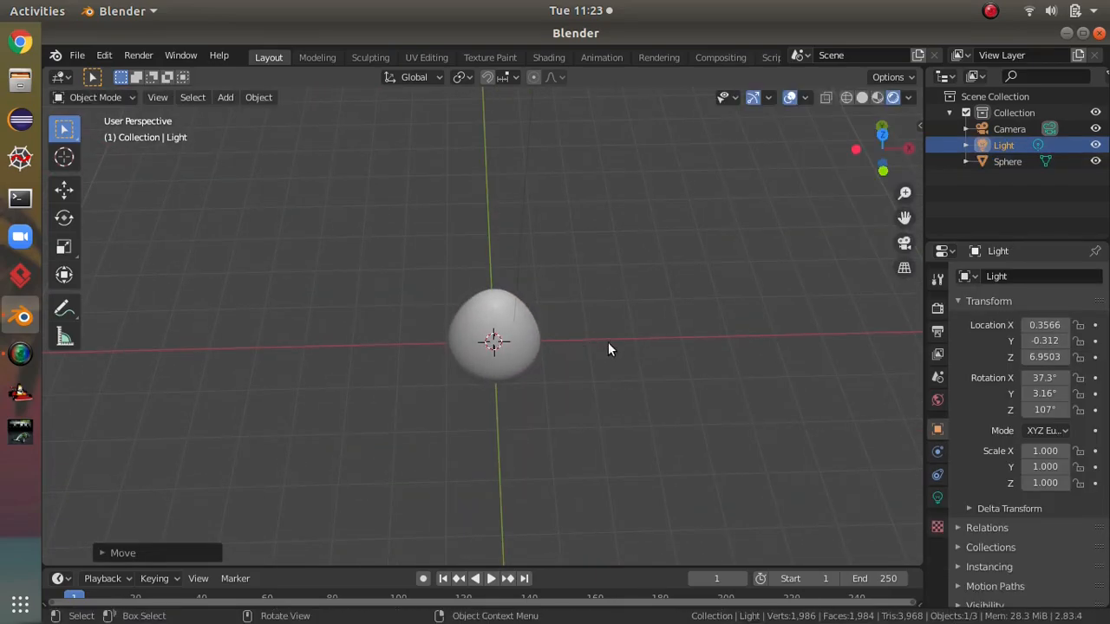
{"action": "middle_click_drag", "start_coordinate": [608, 341], "coordinate": [674, 319]}
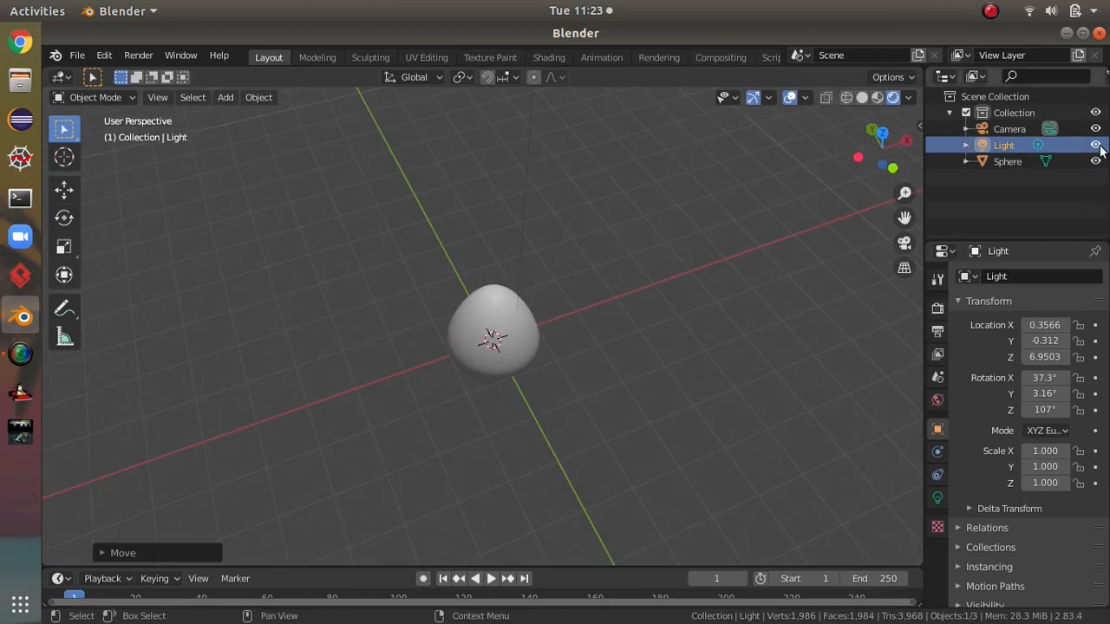
Delete the light from the scene and check the unlit egg in Rendered shading.
{"action": "key", "text": "Delete"}
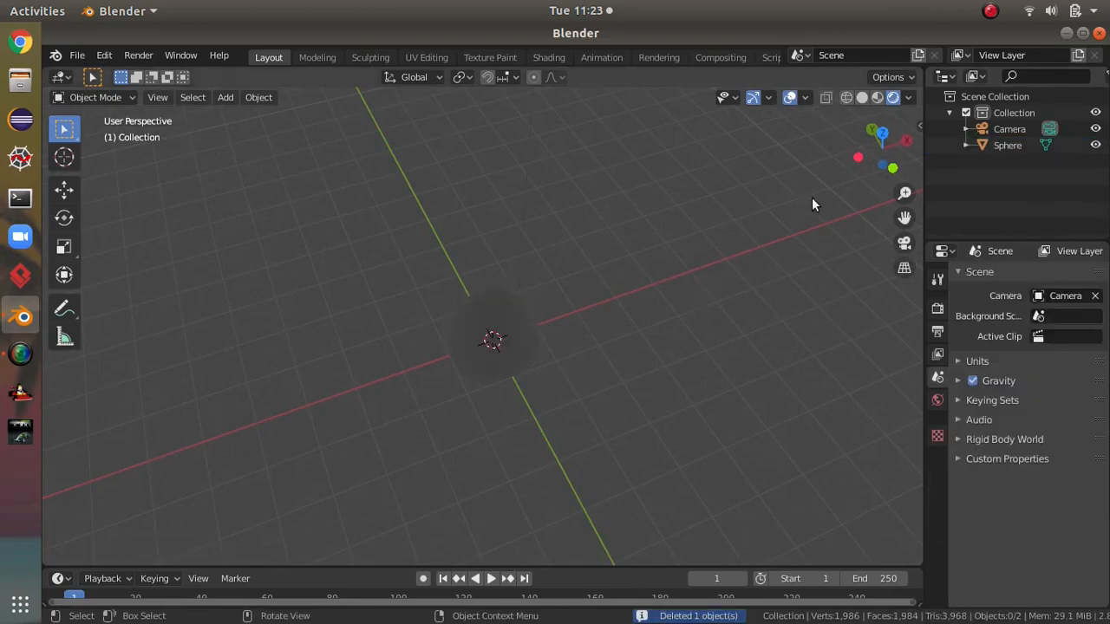
{"action": "middle_click_drag", "start_coordinate": [756, 243], "coordinate": [659, 208]}
{"action": "middle_click_drag", "start_coordinate": [619, 372], "coordinate": [745, 367]}
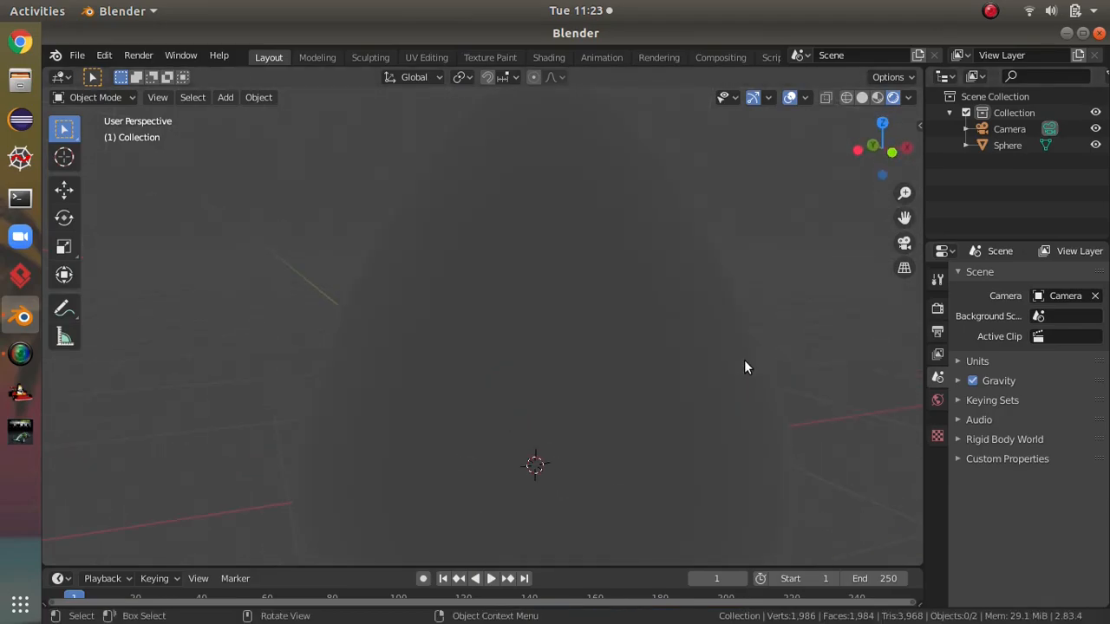
Switch the viewport shading to Material Preview and view the egg from several angles.
{"action": "left_click", "coordinate": [876, 100]}
{"action": "scroll", "coordinate": [693, 314], "scroll_direction": "down", "scroll_amount": 5}
{"action": "middle_click_drag", "start_coordinate": [691, 319], "coordinate": [594, 407]}
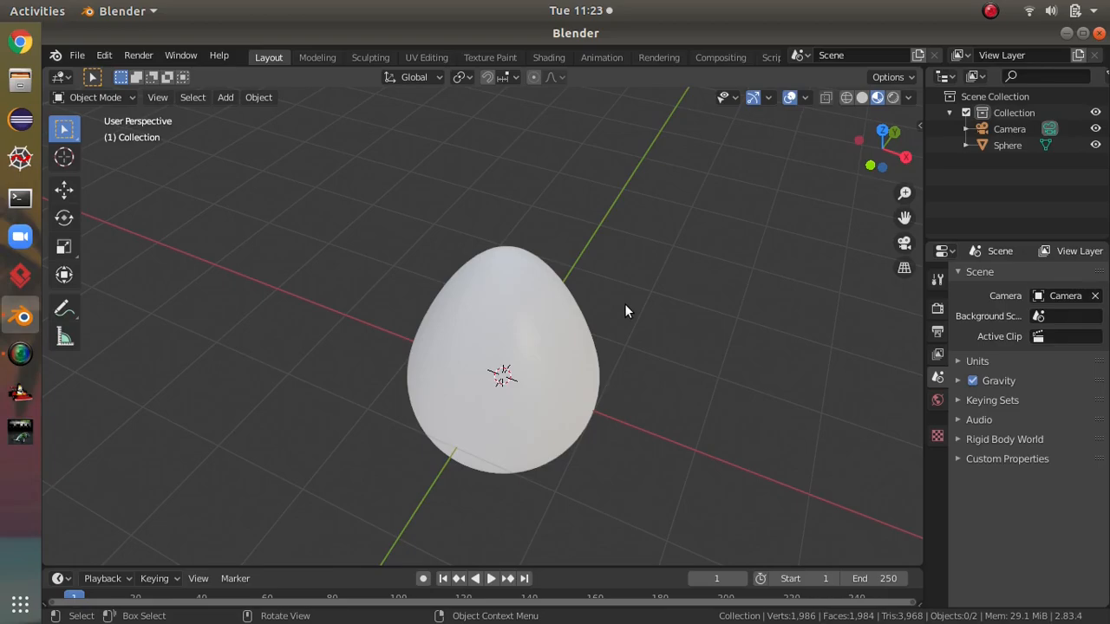
{"action": "middle_click_drag", "start_coordinate": [572, 307], "coordinate": [835, 347]}
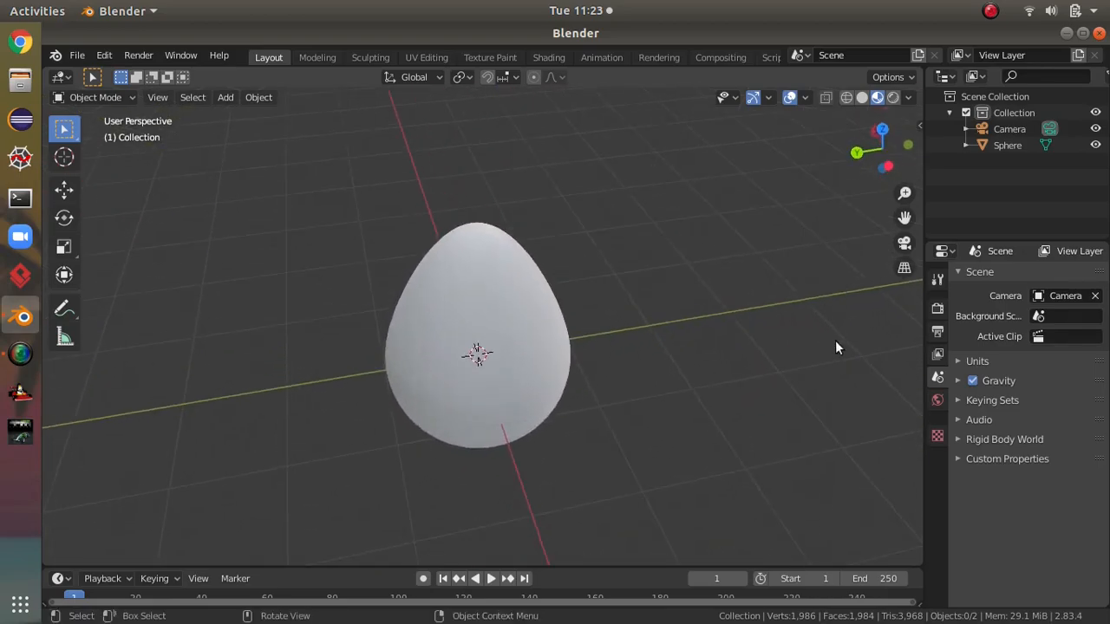
Select the egg and show its material properties.
{"action": "left_click", "coordinate": [497, 335]}
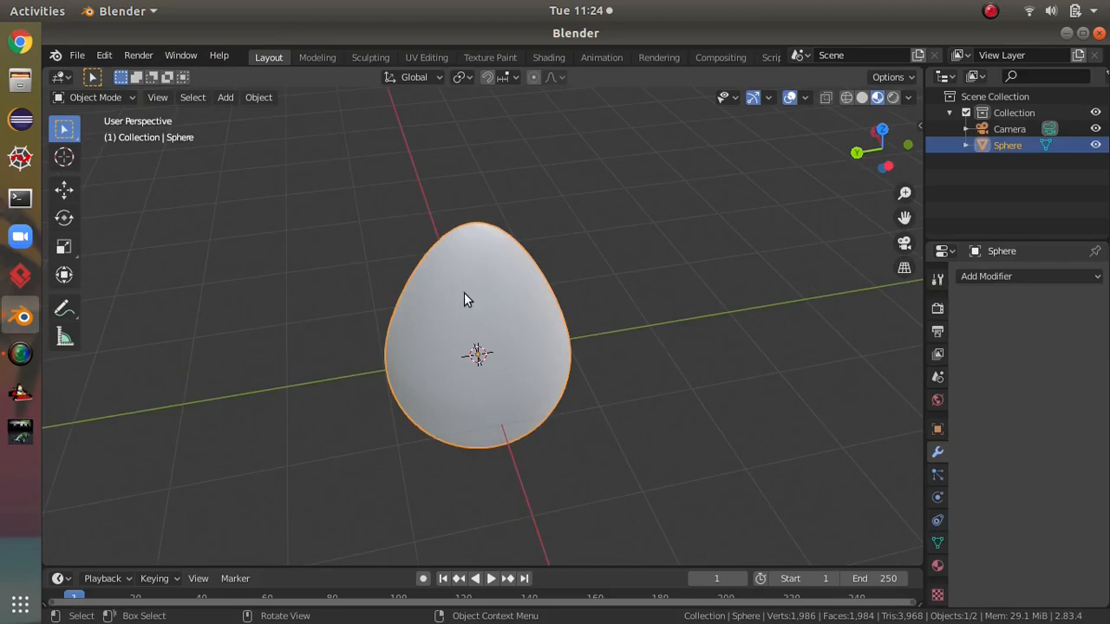
{"action": "left_click", "coordinate": [939, 565]}
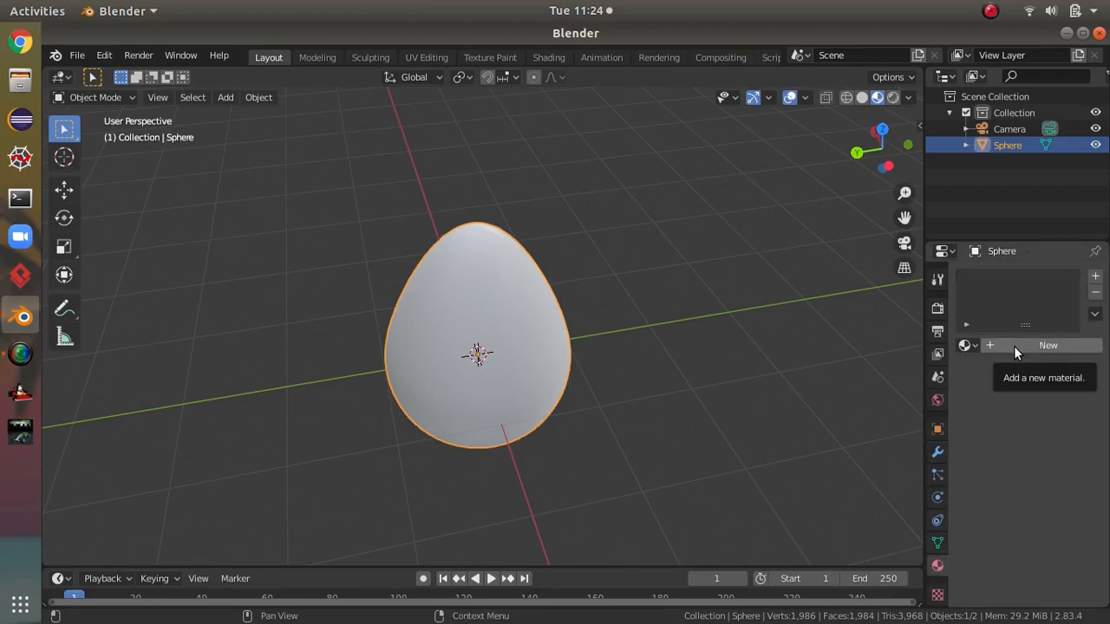
Save the scene as egg.blend in the blender folder inside Workspace.
{"action": "key", "text": "ctrl+s"}
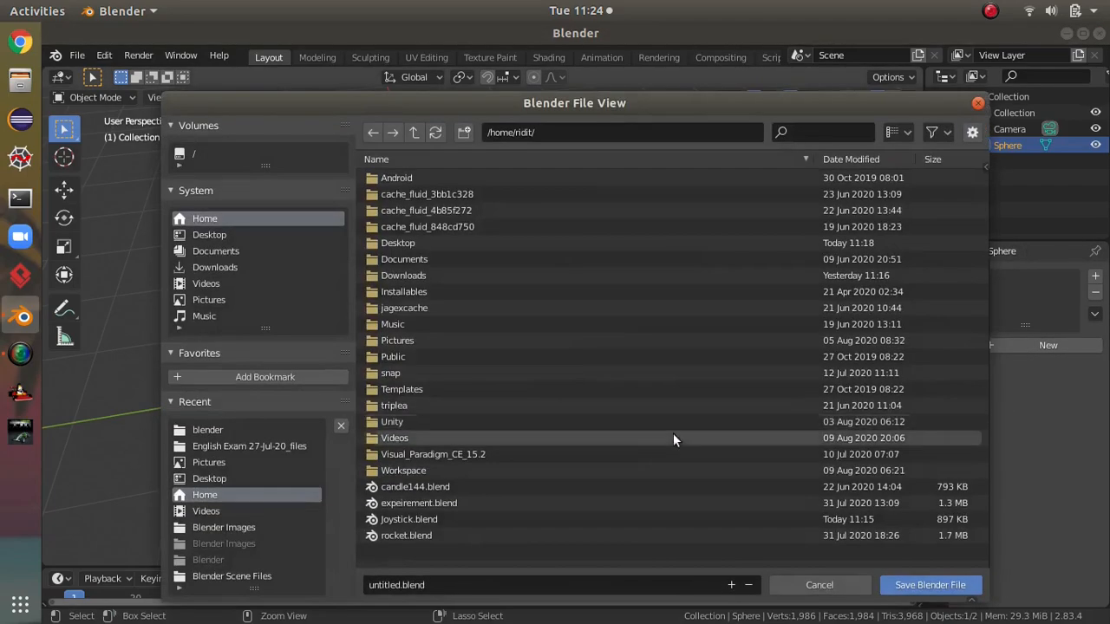
{"action": "left_click", "coordinate": [516, 580]}
{"action": "key", "text": "BackSpace"}
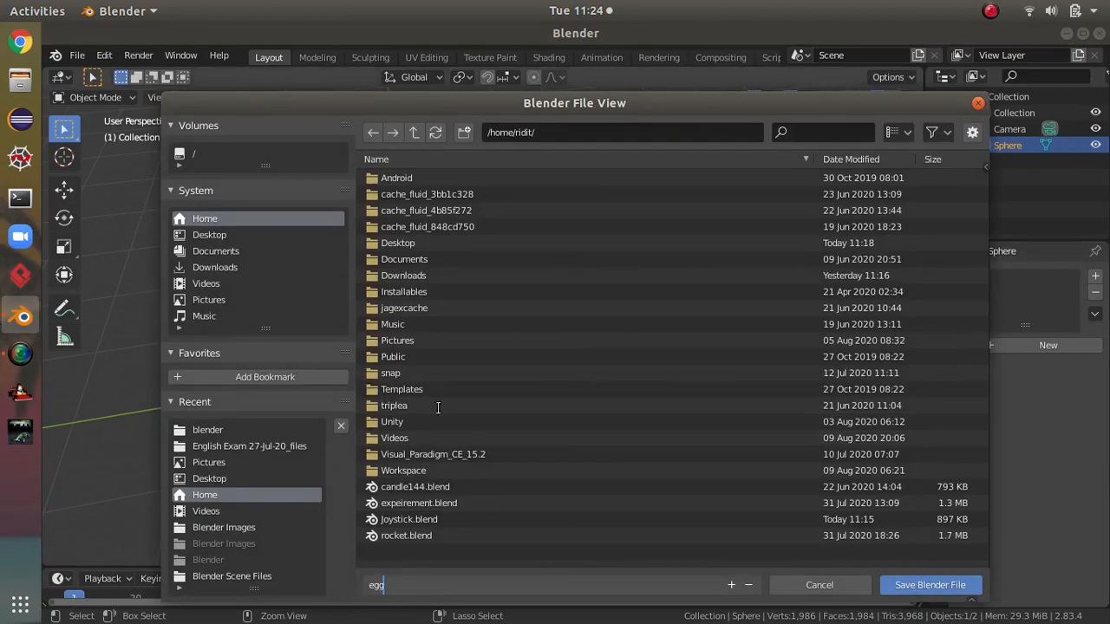
{"action": "left_click", "coordinate": [408, 468]}
{"action": "double_click", "coordinate": [408, 468]}
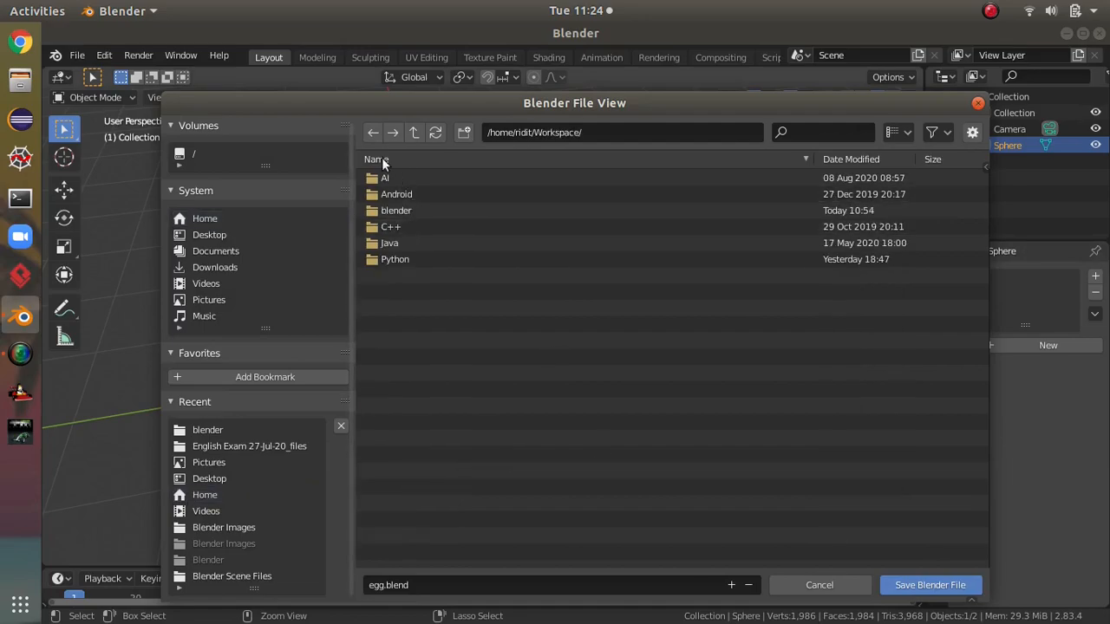
{"action": "double_click", "coordinate": [397, 212]}
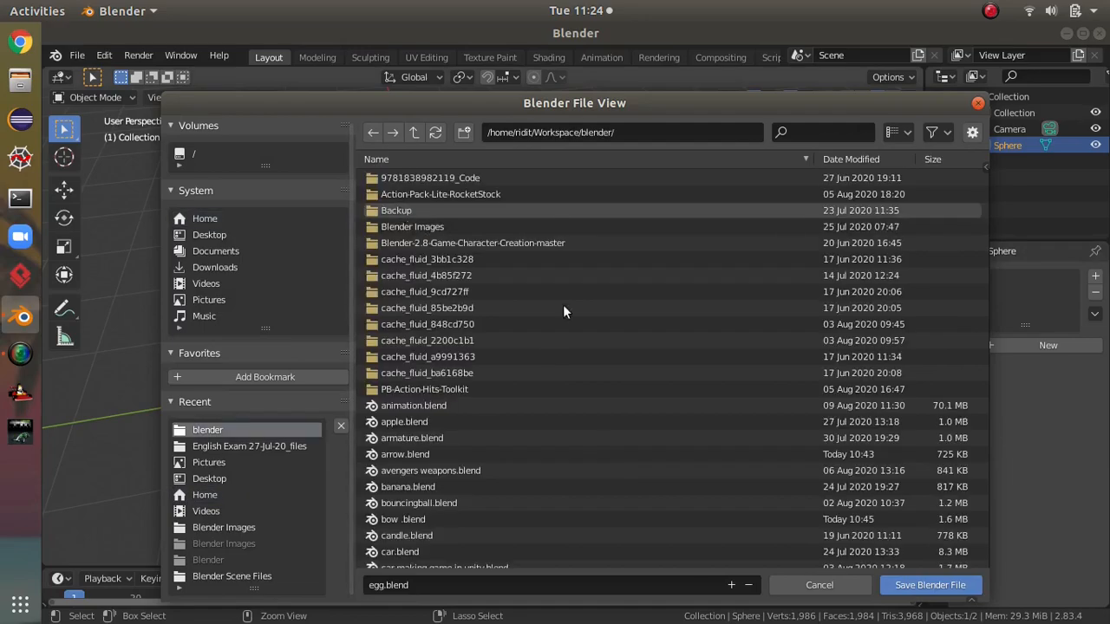
{"action": "left_click", "coordinate": [954, 587]}
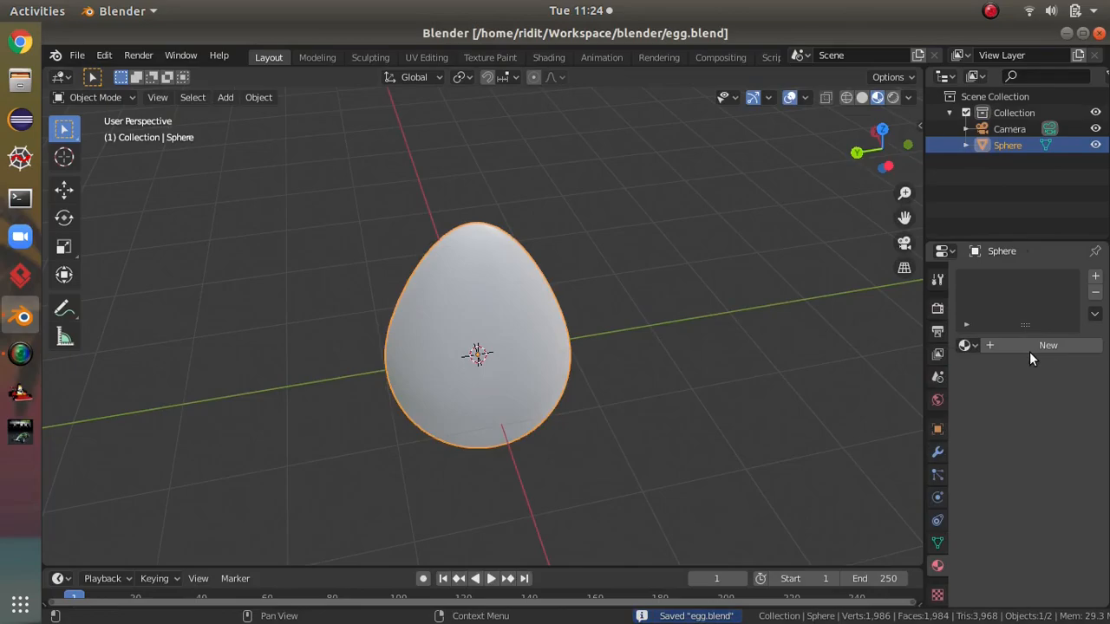
Add a new material to the egg and view the egg up close.
{"action": "left_click", "coordinate": [1028, 345]}
{"action": "middle_click_drag", "start_coordinate": [633, 391], "coordinate": [880, 318]}
{"action": "scroll", "coordinate": [696, 390], "scroll_direction": "up", "scroll_amount": 4}
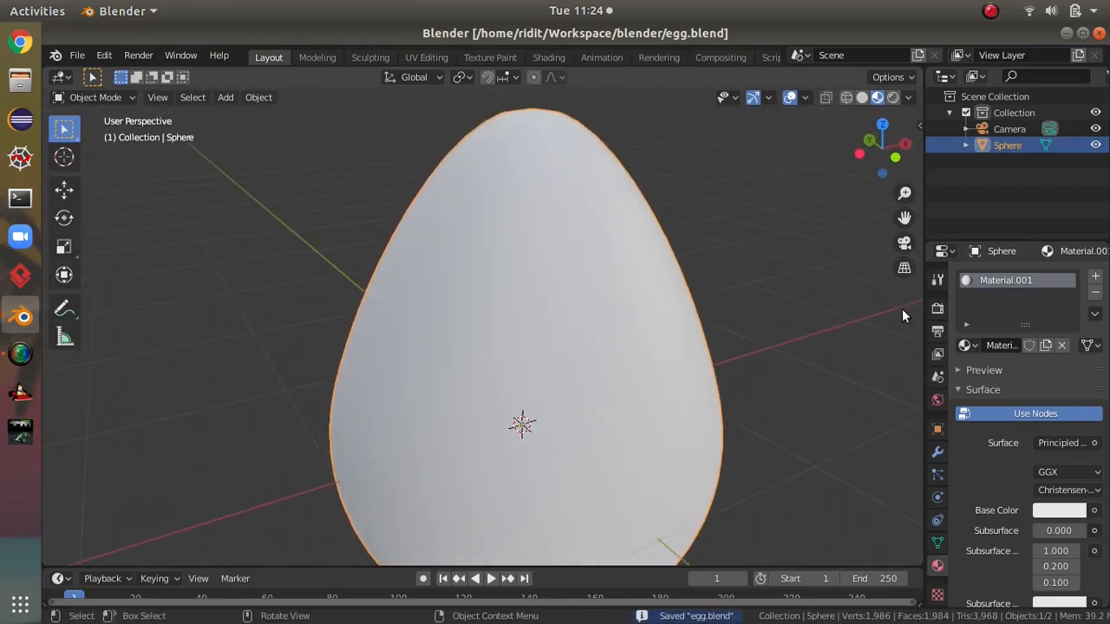
Set the egg material's base color to light pink, about hue 0.827, saturation 0.256 and value 0.906, and check it from several angles.
{"action": "left_click", "coordinate": [1058, 511]}
{"action": "mouse_move", "coordinate": [1005, 340]}
{"action": "left_mouse_down"}
{"action": "mouse_move", "coordinate": [972, 390]}
{"action": "mouse_move", "coordinate": [980, 378]}
{"action": "mouse_move", "coordinate": [952, 322]}
{"action": "mouse_move", "coordinate": [1024, 293]}
{"action": "mouse_move", "coordinate": [1041, 369]}
{"action": "mouse_move", "coordinate": [987, 355]}
{"action": "mouse_move", "coordinate": [1013, 322]}
{"action": "mouse_move", "coordinate": [1021, 349]}
{"action": "left_mouse_up"}
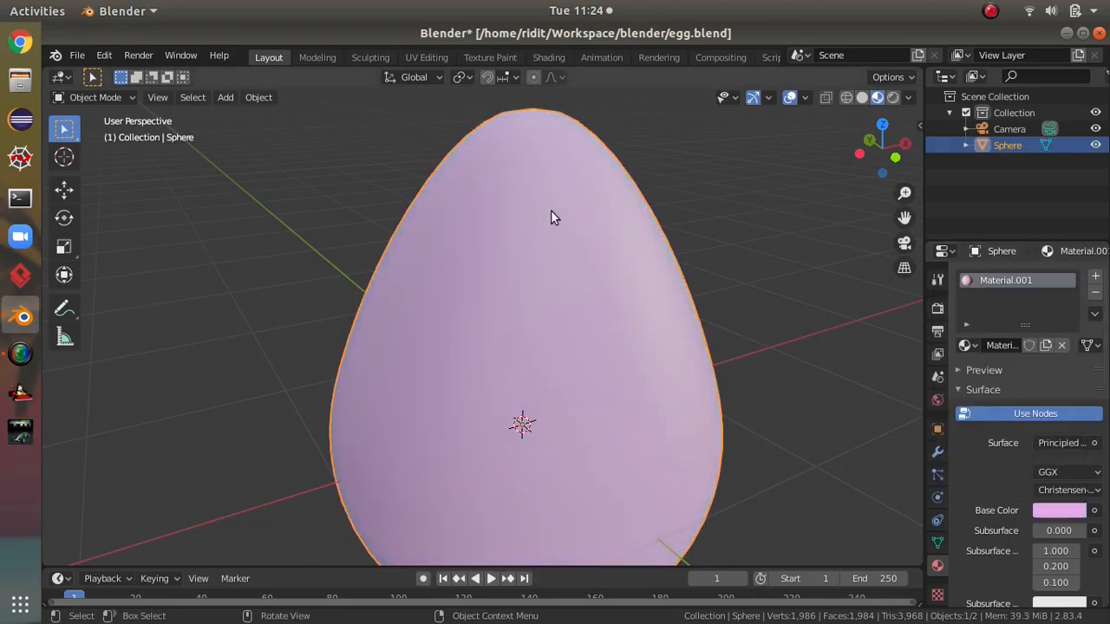
{"action": "scroll", "coordinate": [607, 234], "scroll_direction": "down", "scroll_amount": 5}
{"action": "middle_click_drag", "start_coordinate": [656, 252], "coordinate": [587, 387]}
{"action": "scroll", "coordinate": [689, 290], "scroll_direction": "up", "scroll_amount": 4}
{"action": "middle_click_drag", "start_coordinate": [688, 289], "coordinate": [655, 226]}
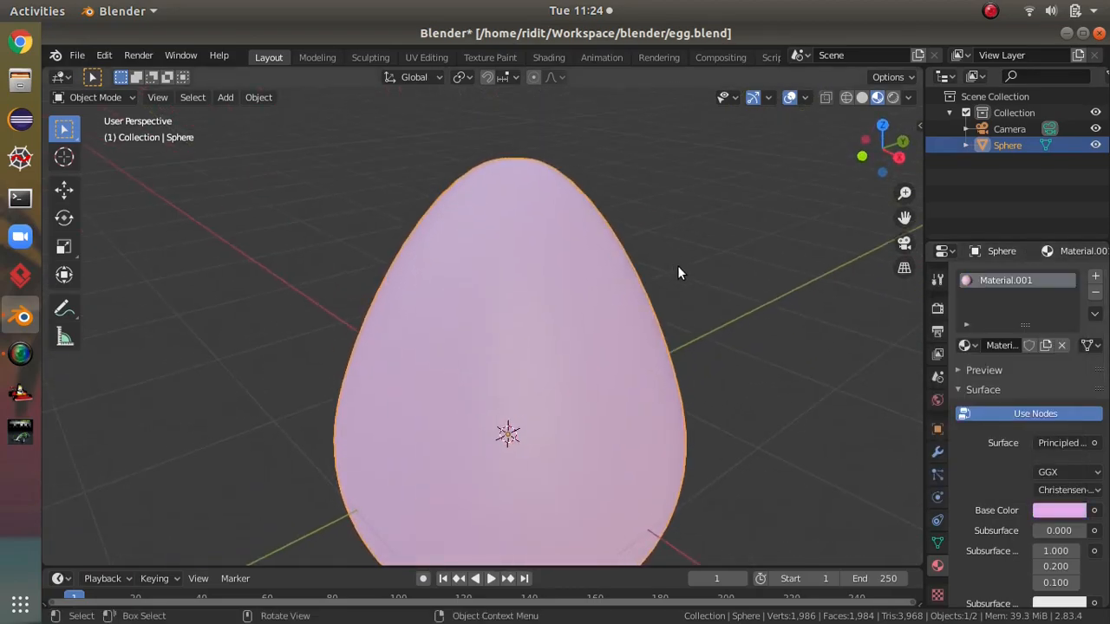
Change the egg material's base color to light yellow and view the whole egg.
{"action": "left_click", "coordinate": [1051, 510]}
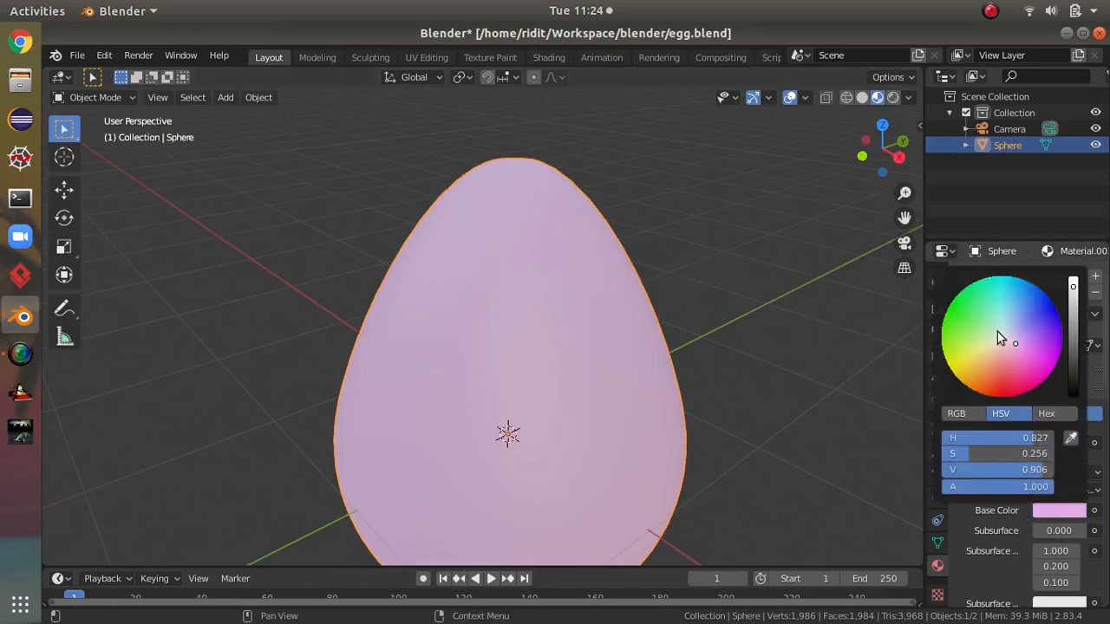
{"action": "left_click_drag", "start_coordinate": [1013, 344], "coordinate": [977, 360]}
{"action": "scroll", "coordinate": [704, 362], "scroll_direction": "down", "scroll_amount": 5}
{"action": "middle_click_drag", "start_coordinate": [732, 382], "coordinate": [859, 390]}
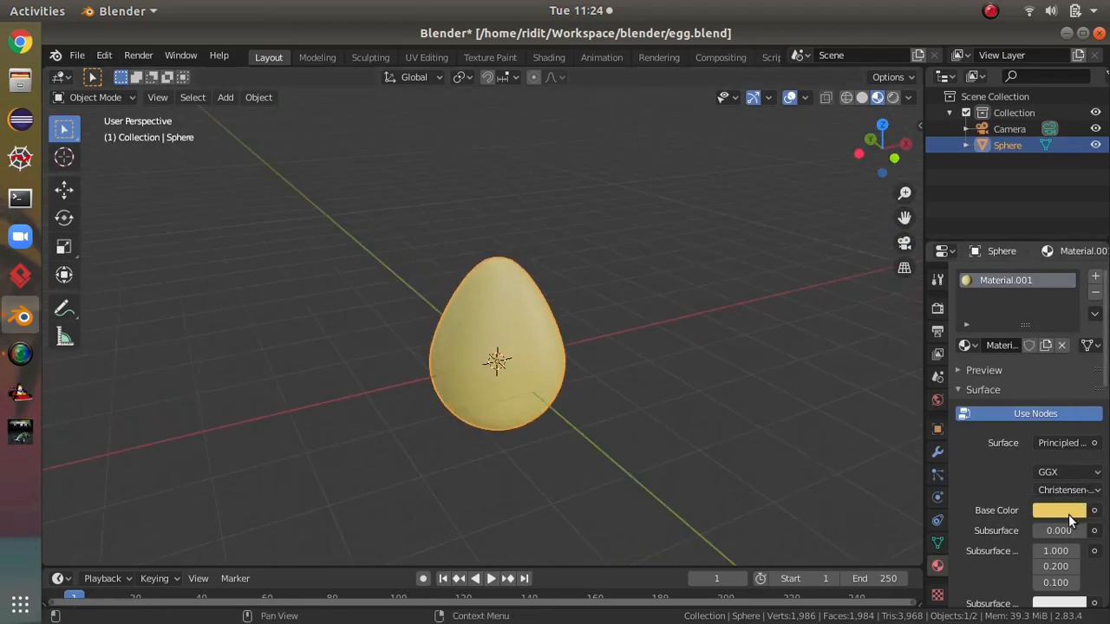
Set the egg material's base color to a saturated orange.
{"action": "left_click", "coordinate": [1068, 514]}
{"action": "mouse_move", "coordinate": [979, 363]}
{"action": "left_mouse_down"}
{"action": "mouse_move", "coordinate": [983, 385]}
{"action": "mouse_move", "coordinate": [1002, 342]}
{"action": "mouse_move", "coordinate": [987, 392]}
{"action": "left_mouse_up"}
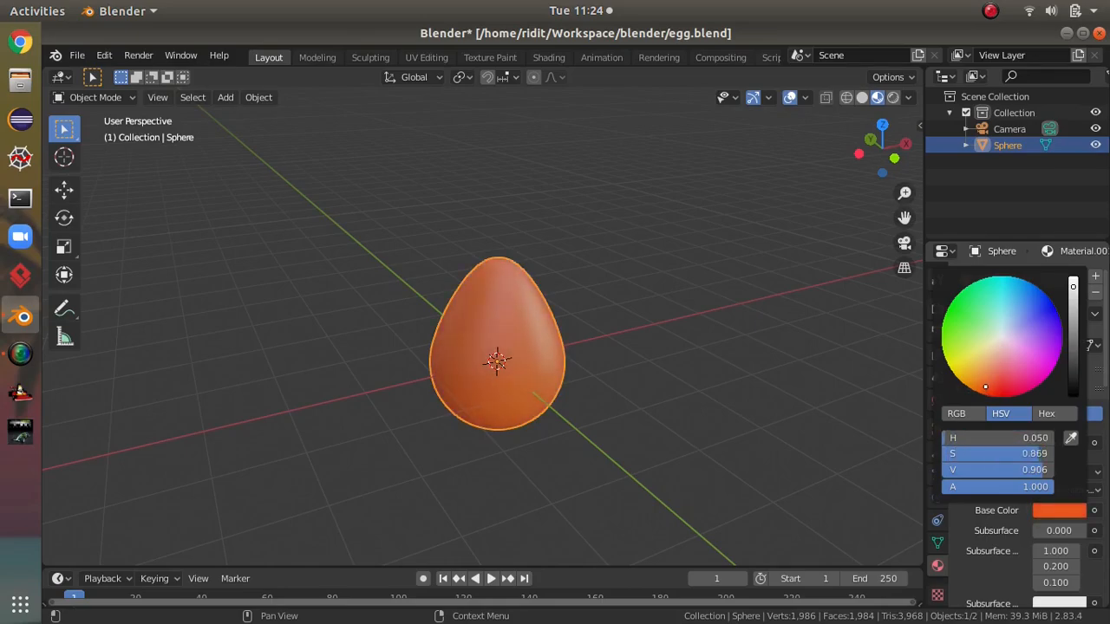
Examine the orange egg from the side, below and above, both close up and from a distance.
{"action": "middle_click_drag", "start_coordinate": [612, 343], "coordinate": [770, 356]}
{"action": "scroll", "coordinate": [842, 332], "scroll_direction": "up", "scroll_amount": 3}
{"action": "scroll", "coordinate": [842, 333], "scroll_direction": "up", "scroll_amount": 3}
{"action": "middle_click_drag", "start_coordinate": [878, 320], "coordinate": [912, 147]}
{"action": "scroll", "coordinate": [600, 220], "scroll_direction": "down", "scroll_amount": 6}
{"action": "middle_click_drag", "start_coordinate": [621, 223], "coordinate": [648, 419]}
{"action": "scroll", "coordinate": [632, 280], "scroll_direction": "down", "scroll_amount": 3}
{"action": "scroll", "coordinate": [660, 376], "scroll_direction": "up", "scroll_amount": 4}
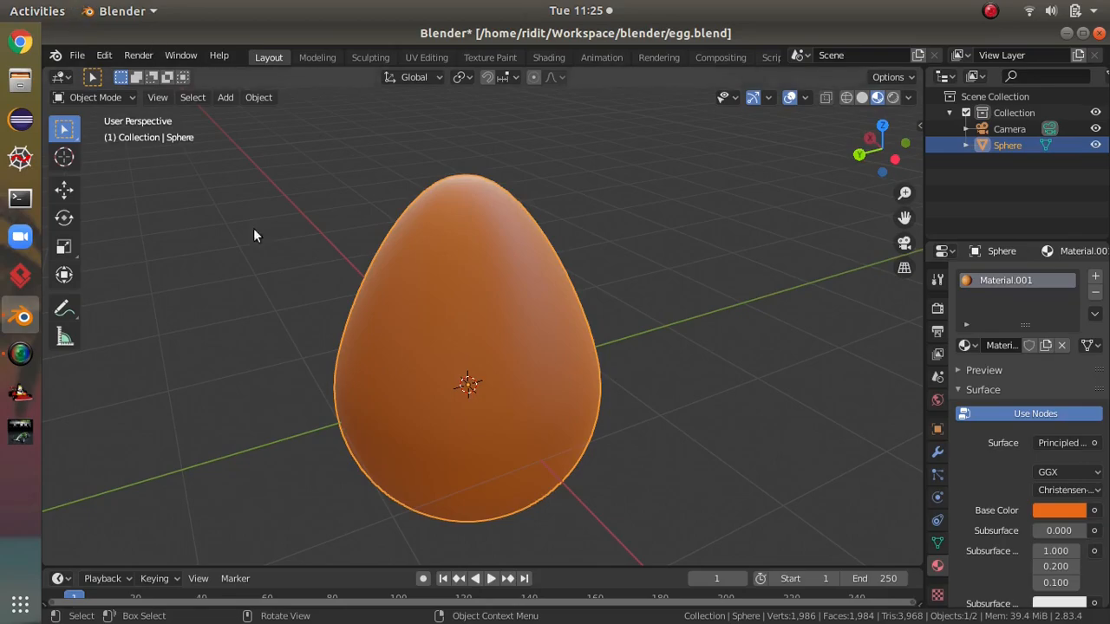
{"action": "middle_click_drag", "start_coordinate": [637, 260], "coordinate": [674, 373]}
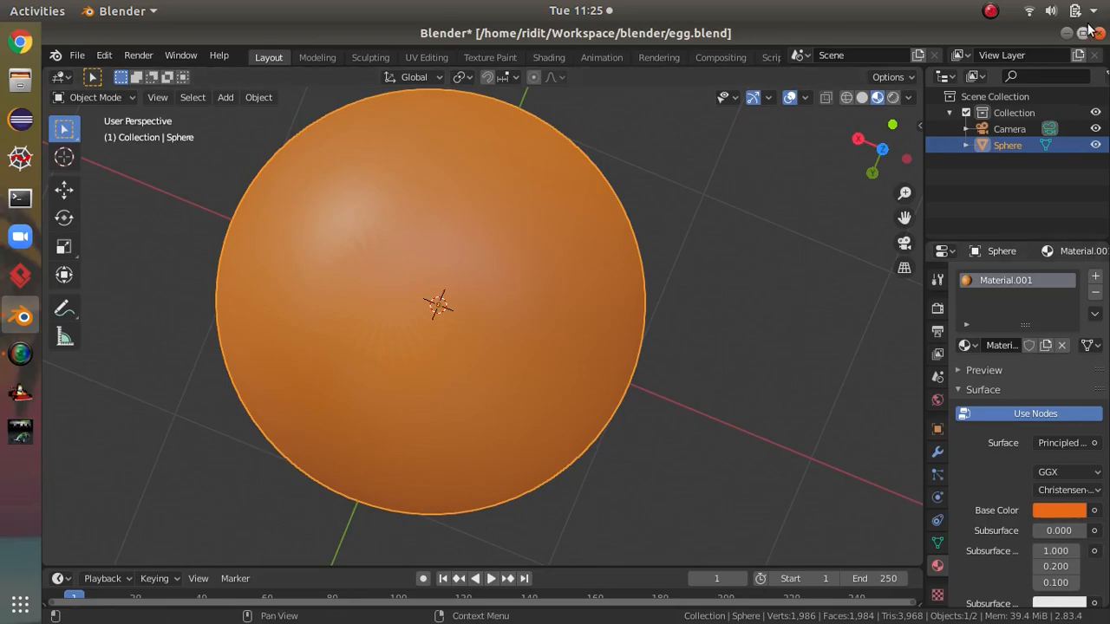
Quit Blender with the egg file and relaunch it with the default cube scene, dismissing the splash screen.
{"action": "left_click", "coordinate": [1100, 33]}
{"action": "left_click", "coordinate": [708, 364]}
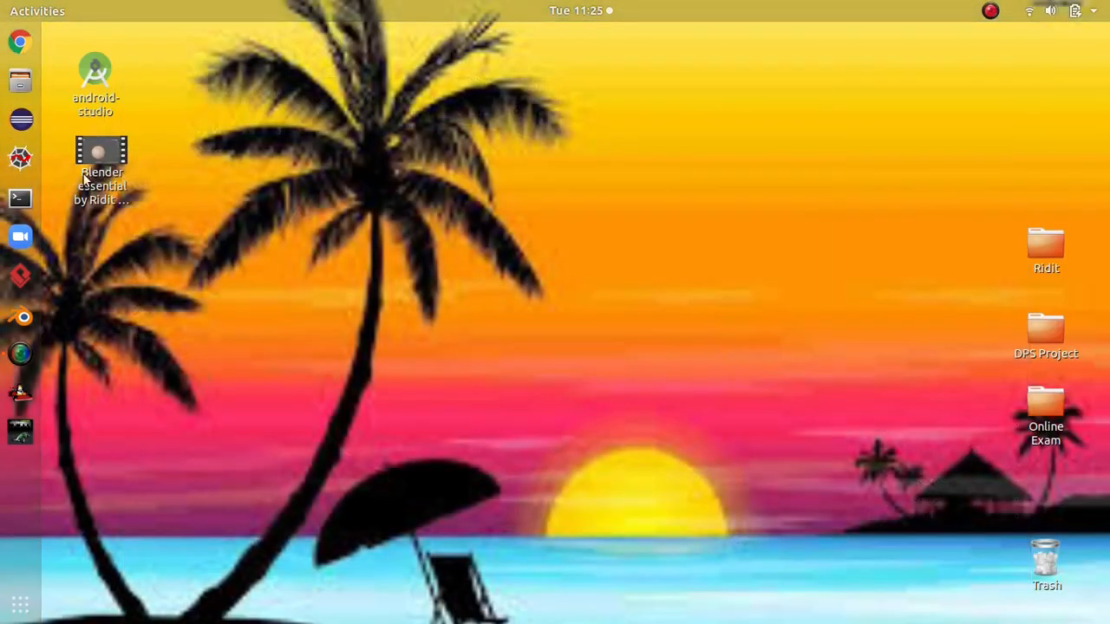
{"action": "left_click", "coordinate": [21, 319]}
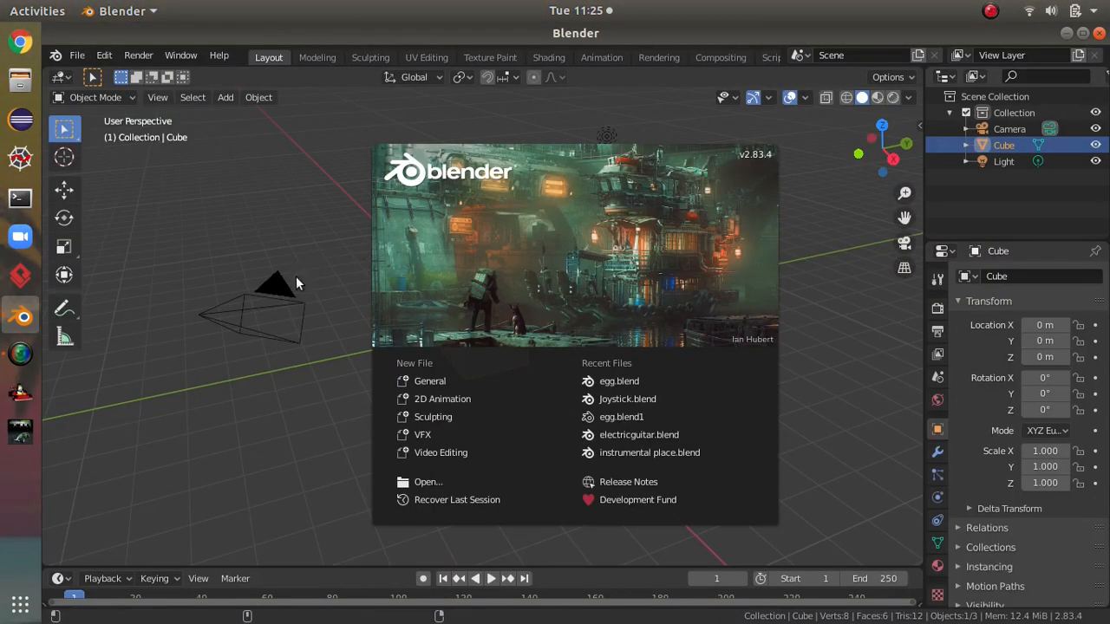
{"action": "left_click", "coordinate": [248, 274]}
Delete the default cube and undo the deletion.
{"action": "middle_click_drag", "start_coordinate": [680, 344], "coordinate": [518, 373]}
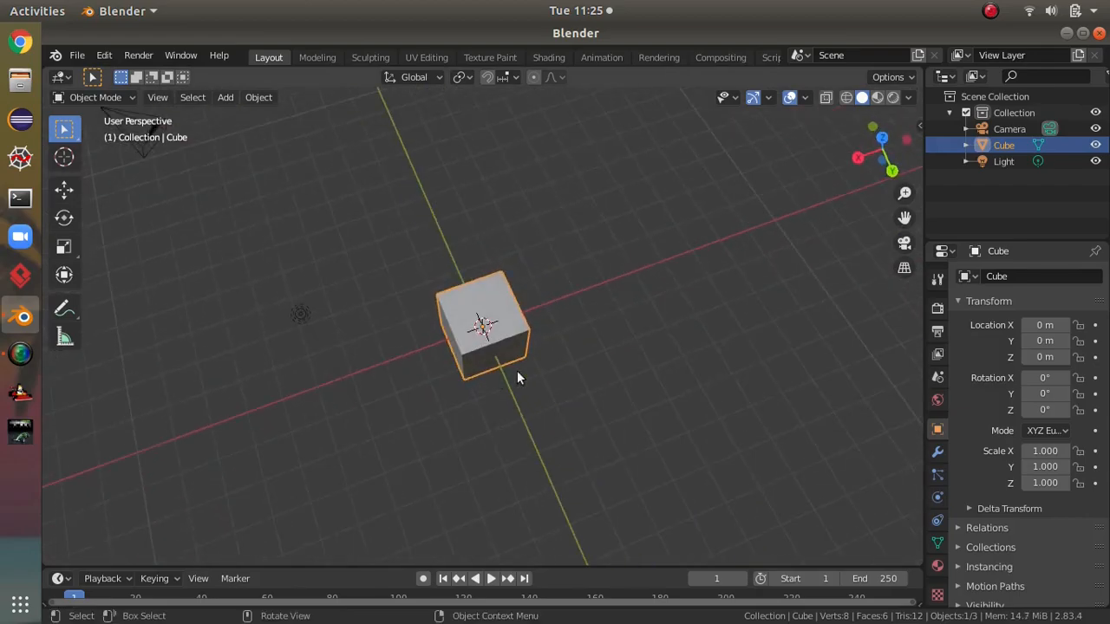
{"action": "scroll", "coordinate": [516, 377], "scroll_direction": "up", "scroll_amount": 5}
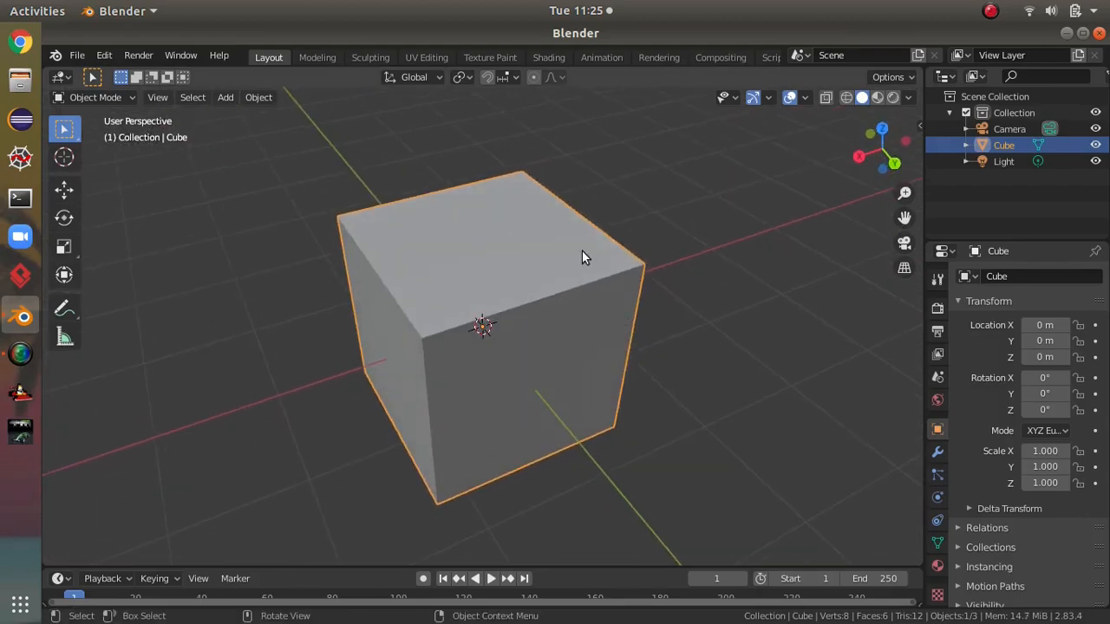
{"action": "key", "text": "Delete"}
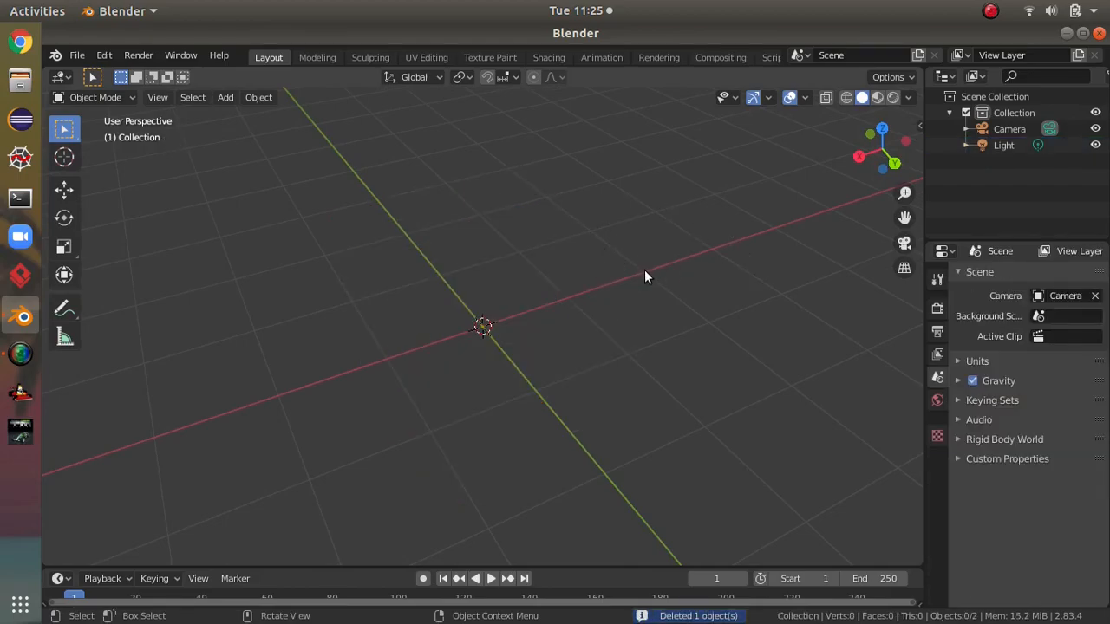
{"action": "key", "text": "ctrl+z"}
Flatten the default cube along the global Z axis to a scale of about 0.304.
{"action": "middle_click_drag", "start_coordinate": [684, 253], "coordinate": [340, 267]}
{"action": "scroll", "coordinate": [660, 363], "scroll_direction": "up", "scroll_amount": 4}
{"action": "middle_click_drag", "start_coordinate": [666, 367], "coordinate": [581, 227]}
{"action": "scroll", "coordinate": [683, 374], "scroll_direction": "down", "scroll_amount": 5}
{"action": "middle_click_drag", "start_coordinate": [628, 260], "coordinate": [694, 382]}
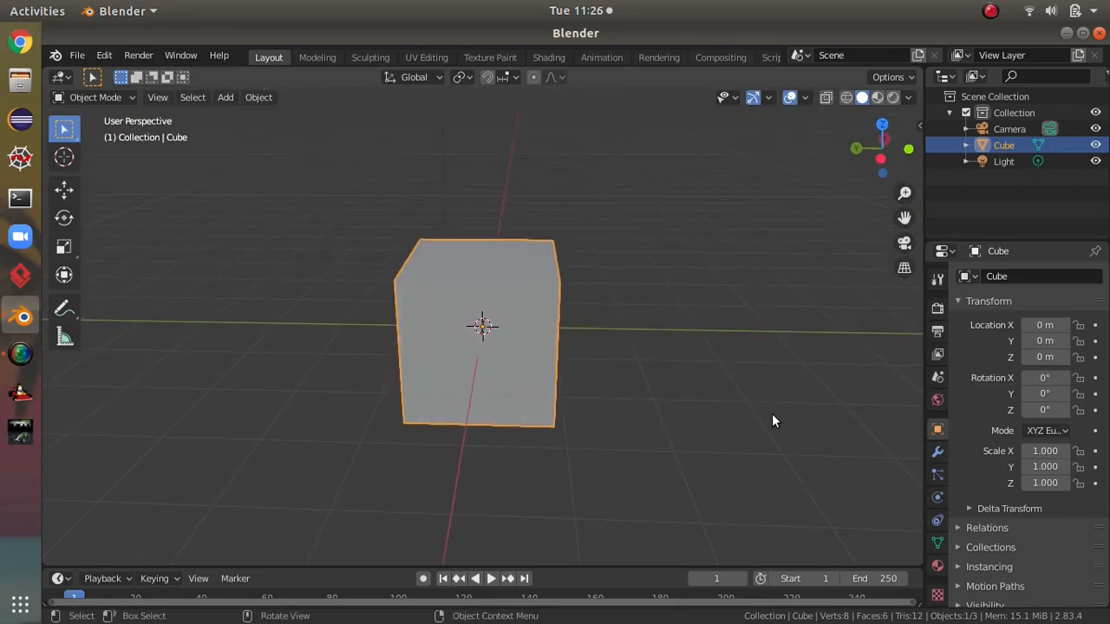
{"action": "scroll", "coordinate": [772, 414], "scroll_direction": "up", "scroll_amount": 4}
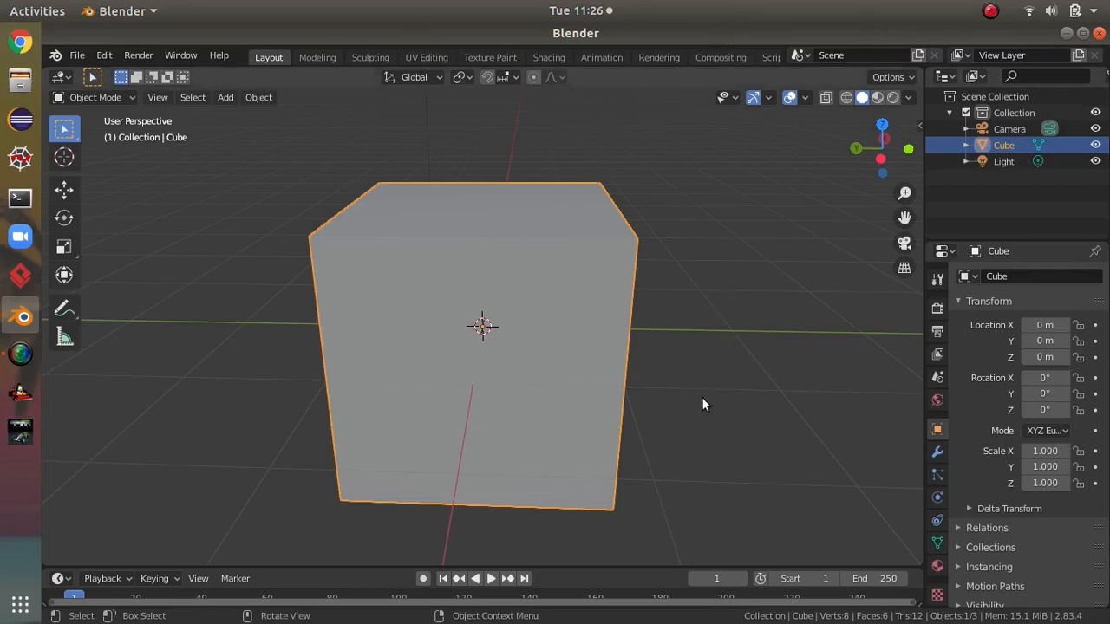
{"action": "key", "text": "s"}
{"action": "key", "text": "z"}
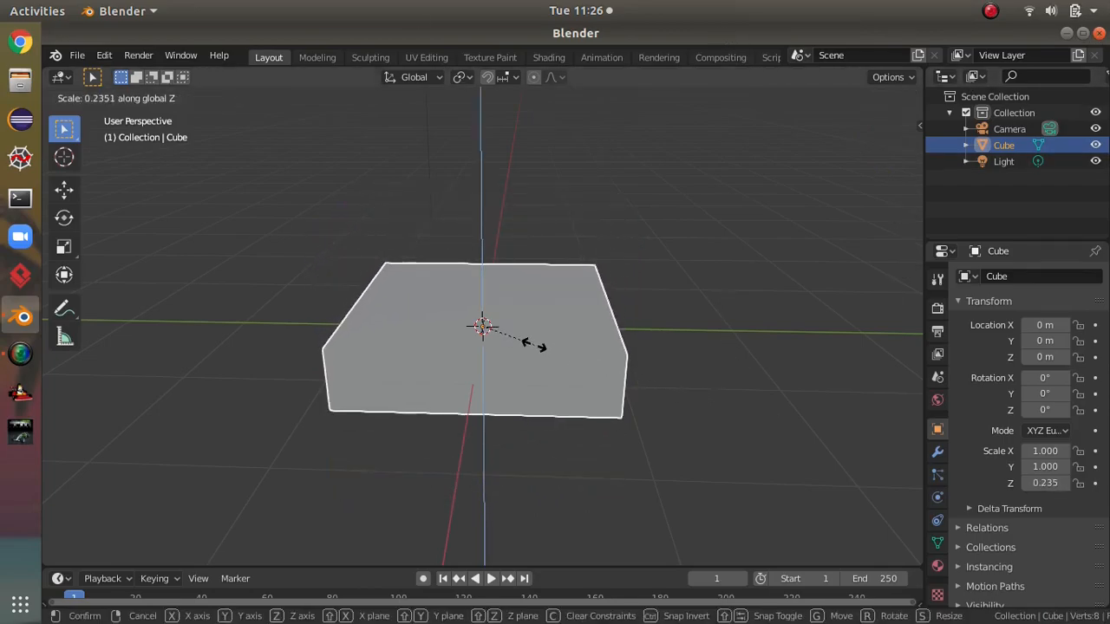
{"action": "left_click", "coordinate": [550, 354]}
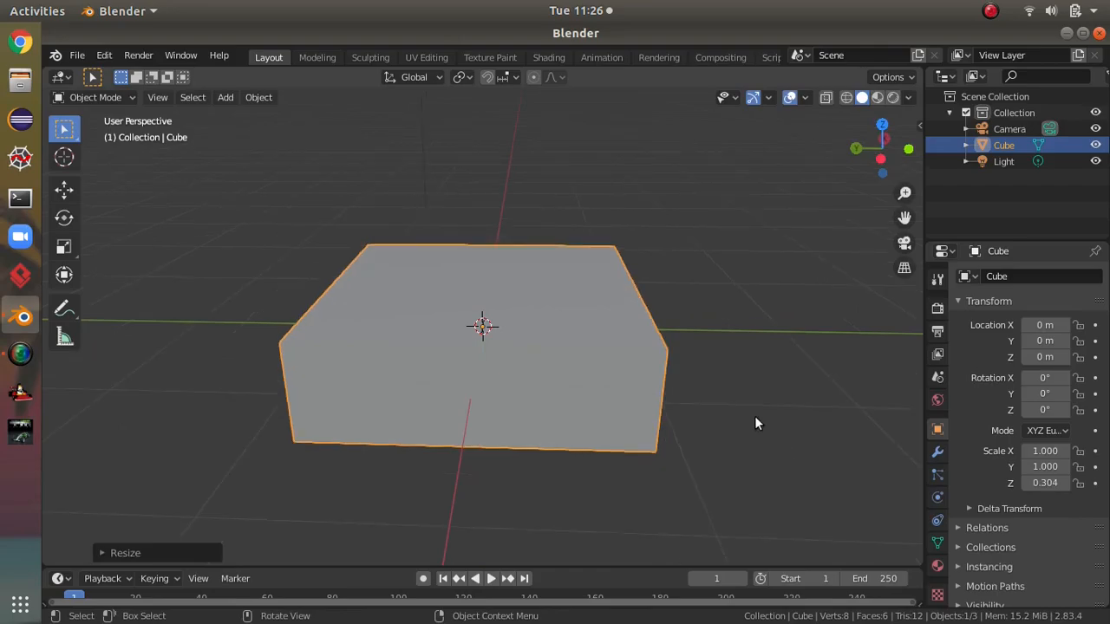
Duplicate the flattened cube in place and delete the copy.
{"action": "key", "text": "shift+d"}
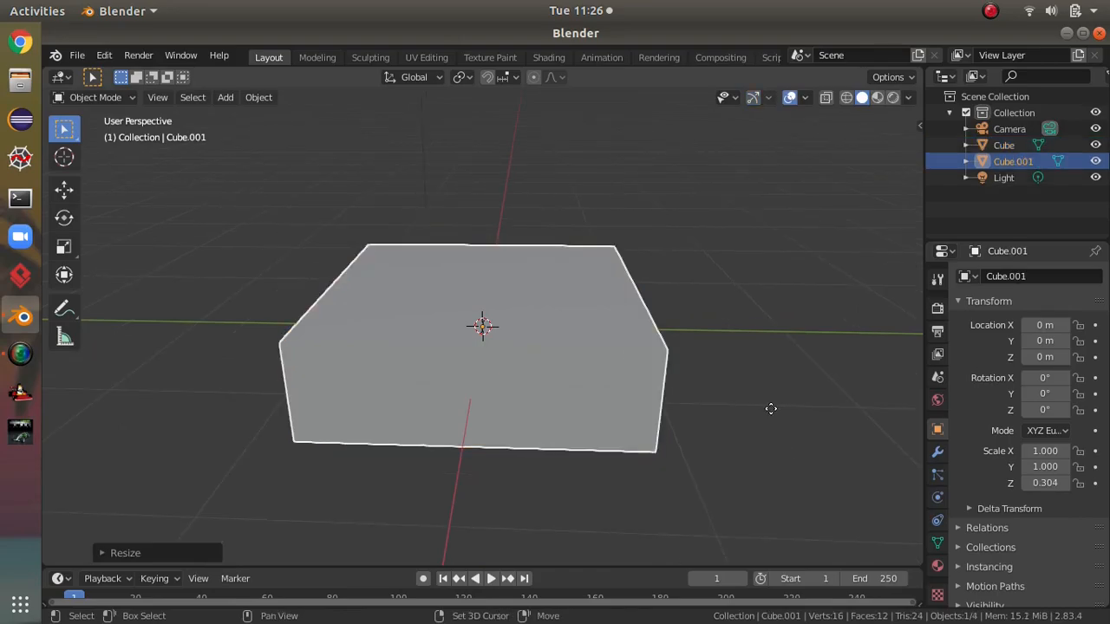
{"action": "key", "text": "Escape"}
{"action": "key", "text": "Delete"}
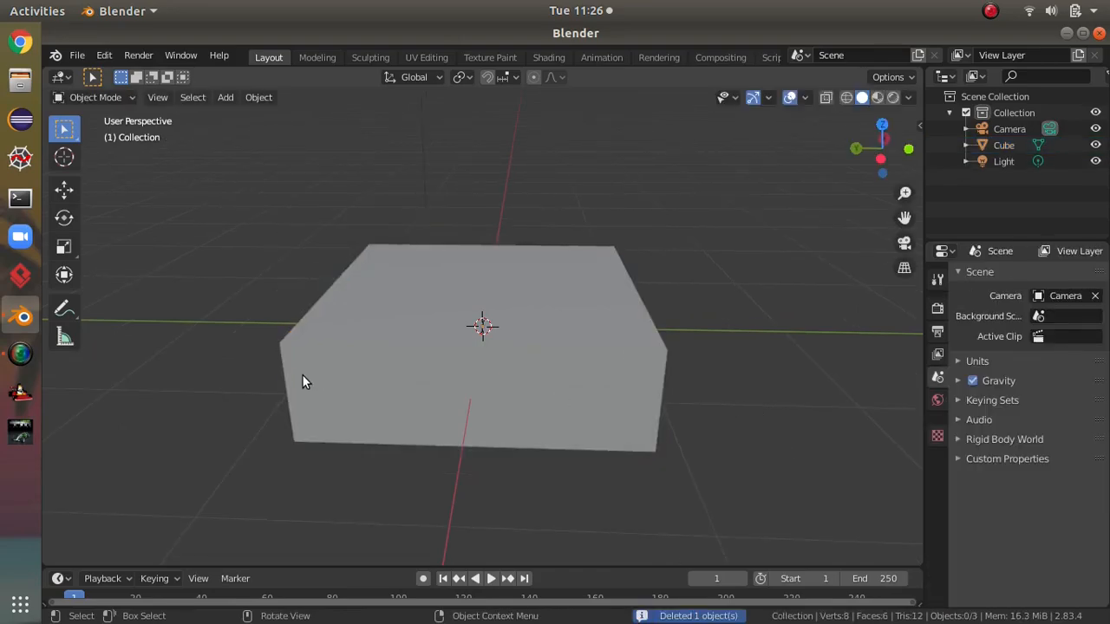
Select the remaining flattened cube.
{"action": "middle_click_drag", "start_coordinate": [604, 382], "coordinate": [632, 396]}
{"action": "left_click", "coordinate": [632, 396]}
{"action": "middle_click_drag", "start_coordinate": [706, 401], "coordinate": [714, 345]}
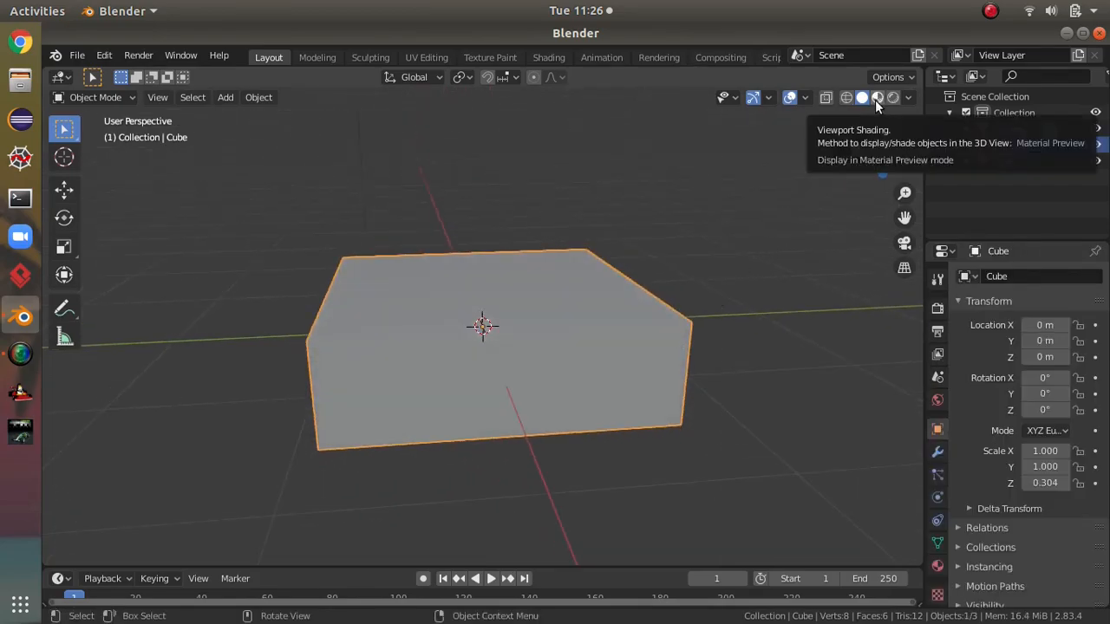
Preview the flattened cube in Material Preview shading, return the viewport to Solid and view the block from several angles.
{"action": "mouse_move", "coordinate": [824, 276]}
{"action": "middle_mouse_down"}
{"action": "mouse_move", "coordinate": [835, 285]}
{"action": "mouse_move", "coordinate": [810, 275]}
{"action": "middle_mouse_up"}
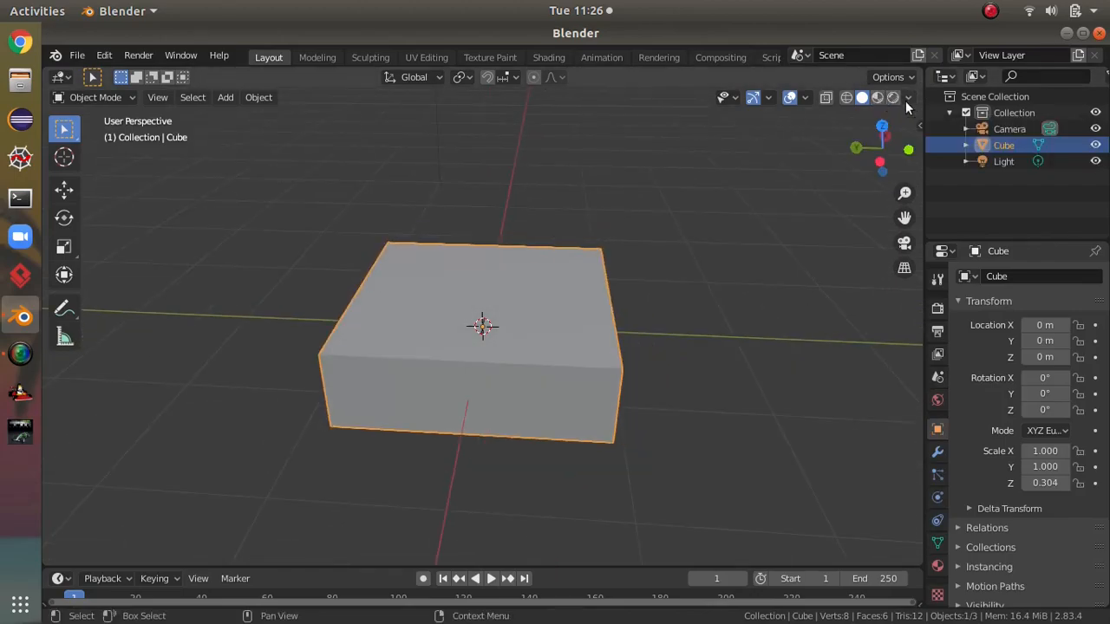
{"action": "left_click", "coordinate": [878, 97]}
{"action": "left_click", "coordinate": [862, 97]}
{"action": "middle_click_drag", "start_coordinate": [778, 207], "coordinate": [818, 246]}
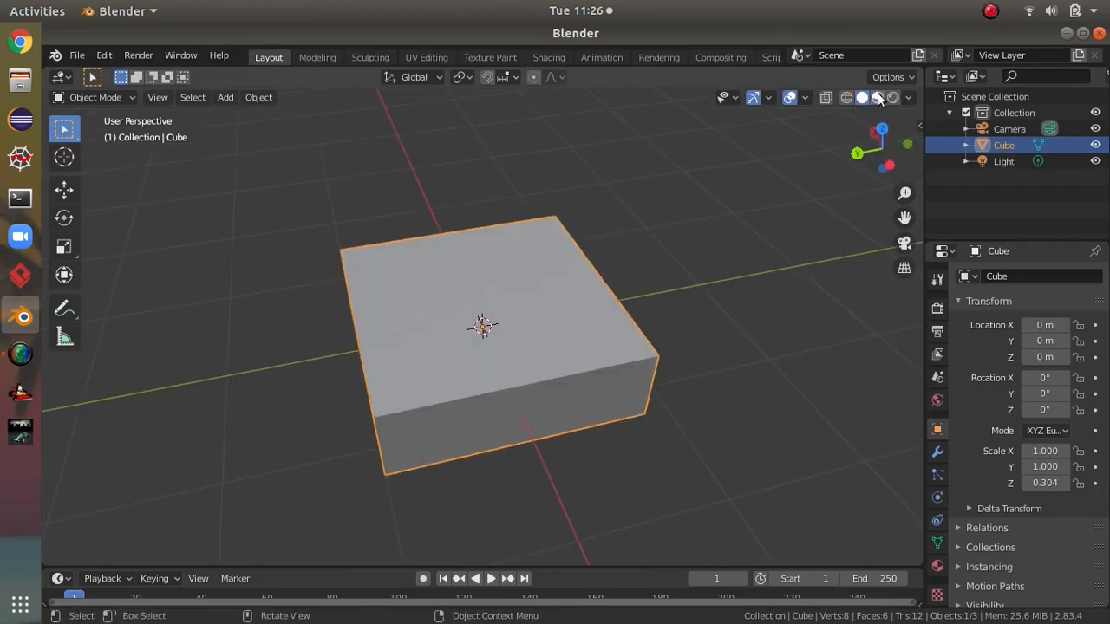
{"action": "mouse_move", "coordinate": [780, 330]}
{"action": "middle_mouse_down"}
{"action": "mouse_move", "coordinate": [717, 364]}
{"action": "mouse_move", "coordinate": [756, 285]}
{"action": "middle_mouse_up"}
{"action": "middle_click_drag", "start_coordinate": [753, 340], "coordinate": [804, 349]}
View the block in Material Preview and Rendered shading, and return the viewport to Solid.
{"action": "key", "text": "z"}
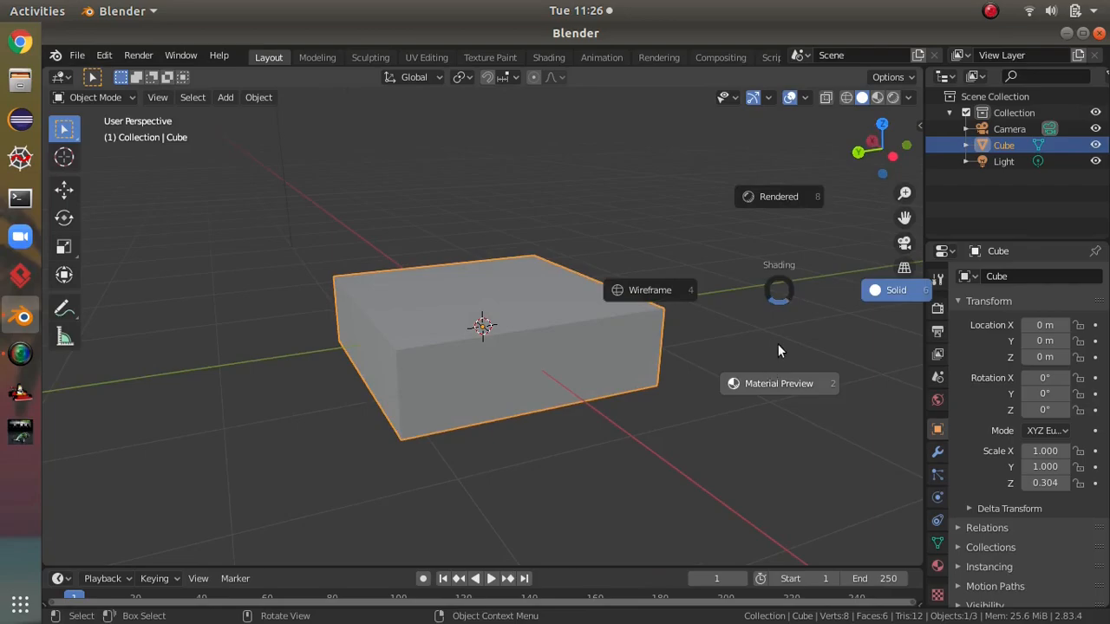
{"action": "left_click", "coordinate": [809, 382]}
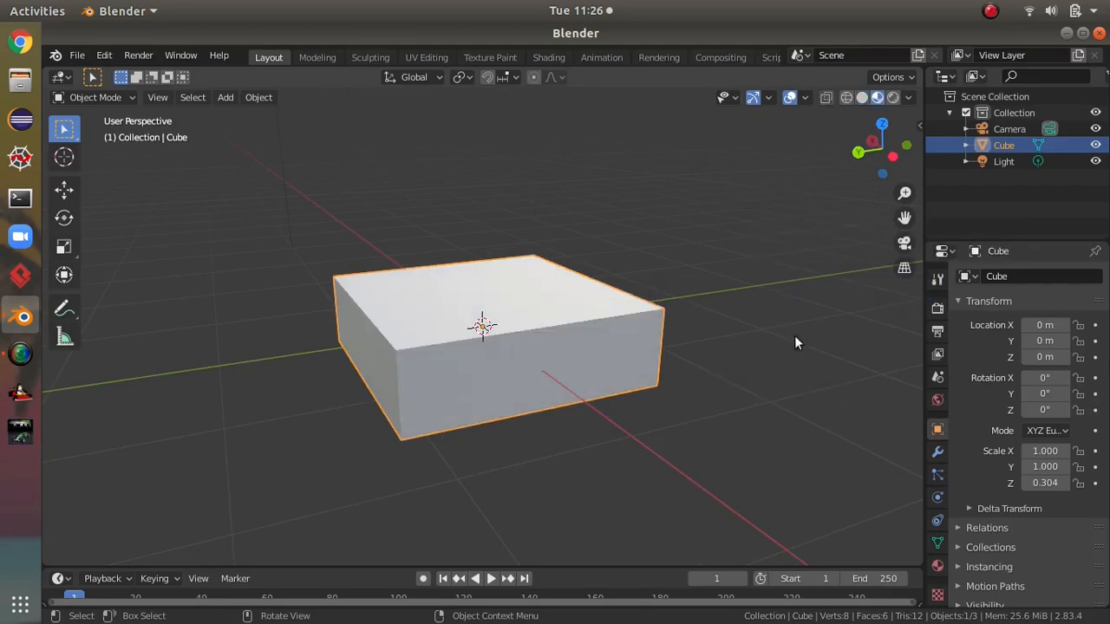
{"action": "middle_click_drag", "start_coordinate": [794, 335], "coordinate": [699, 418]}
{"action": "key", "text": "z"}
{"action": "left_click", "coordinate": [762, 249]}
{"action": "mouse_move", "coordinate": [762, 249]}
{"action": "middle_mouse_down"}
{"action": "mouse_move", "coordinate": [550, 319]}
{"action": "mouse_move", "coordinate": [732, 257]}
{"action": "middle_mouse_up"}
{"action": "left_click", "coordinate": [861, 97]}
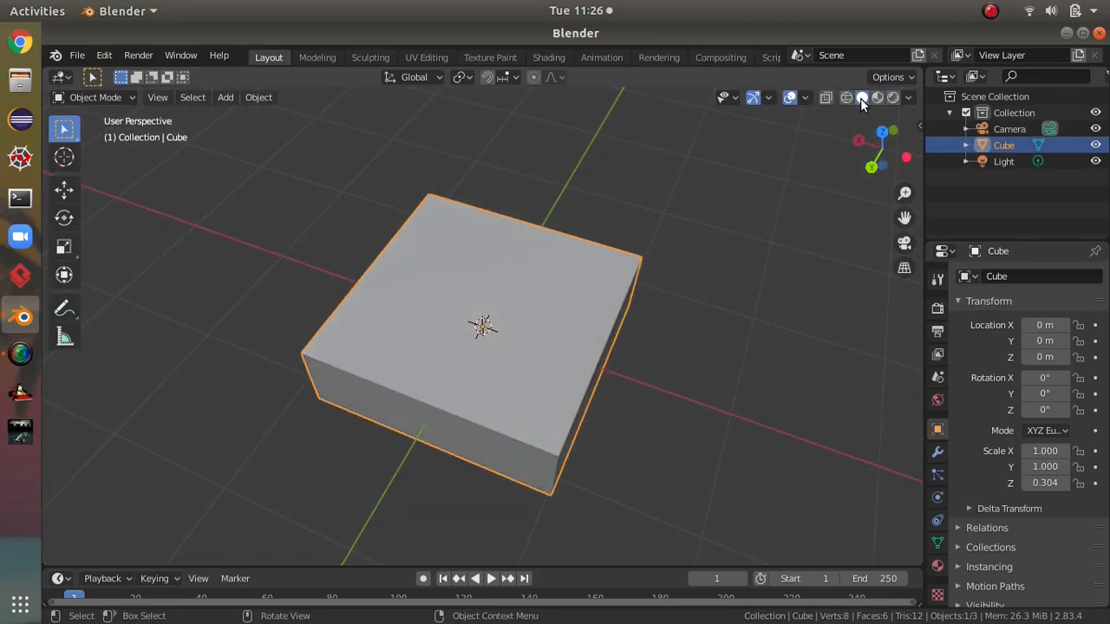
Cycle the viewport through the shading modes, ending in Material Preview, and view the block from the side.
{"action": "key", "text": "z"}
{"action": "left_click", "coordinate": [896, 449]}
{"action": "key", "text": "z"}
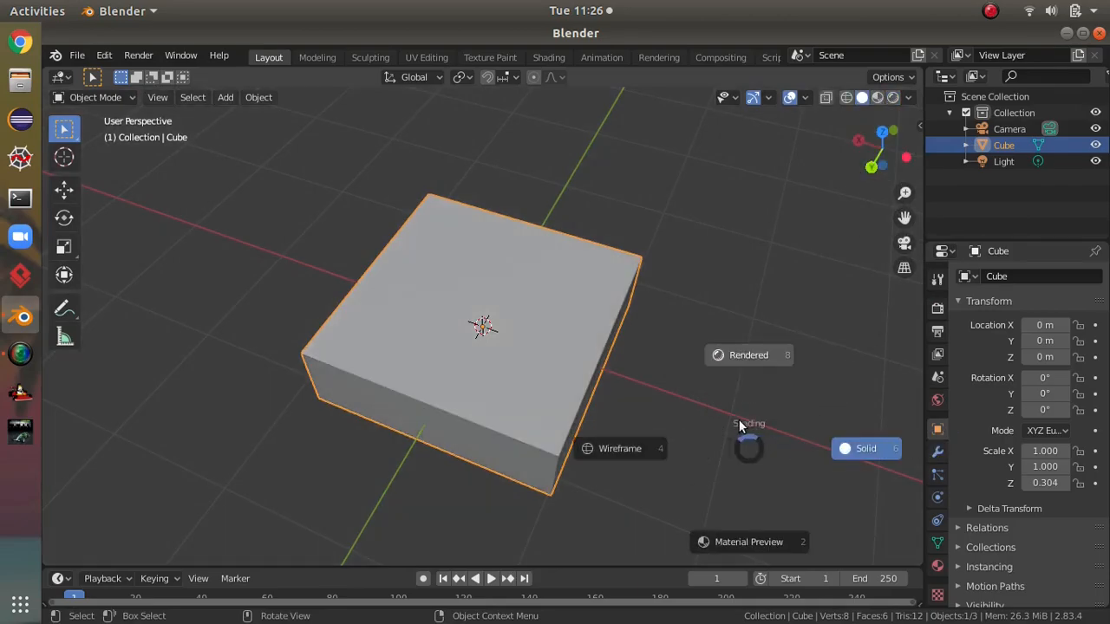
{"action": "left_click", "coordinate": [702, 425]}
{"action": "key", "text": "z"}
{"action": "left_click", "coordinate": [768, 287]}
{"action": "key", "text": "z"}
{"action": "left_click", "coordinate": [743, 479]}
{"action": "middle_click_drag", "start_coordinate": [690, 293], "coordinate": [761, 174]}
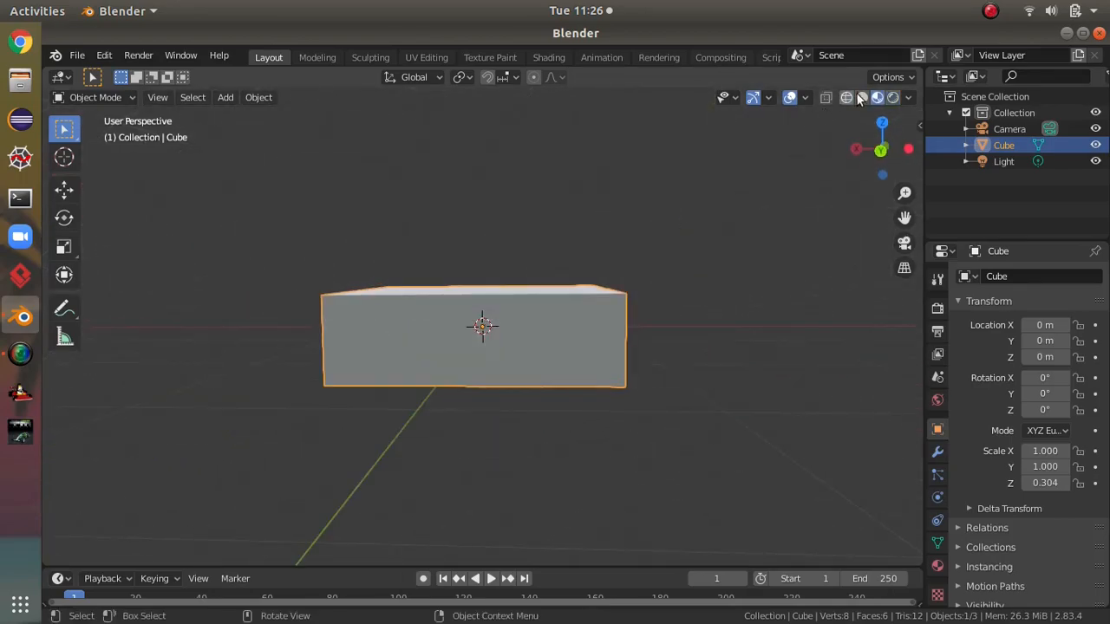
Switch the viewport back to Solid shading and view the block's side face up close.
{"action": "left_click", "coordinate": [862, 97]}
{"action": "mouse_move", "coordinate": [718, 254]}
{"action": "middle_mouse_down"}
{"action": "mouse_move", "coordinate": [727, 414]}
{"action": "mouse_move", "coordinate": [801, 315]}
{"action": "middle_mouse_up"}
{"action": "scroll", "coordinate": [766, 319], "scroll_direction": "up", "scroll_amount": 4}
{"action": "middle_click_drag", "start_coordinate": [766, 351], "coordinate": [726, 305]}
{"action": "scroll", "coordinate": [753, 336], "scroll_direction": "down", "scroll_amount": 1}
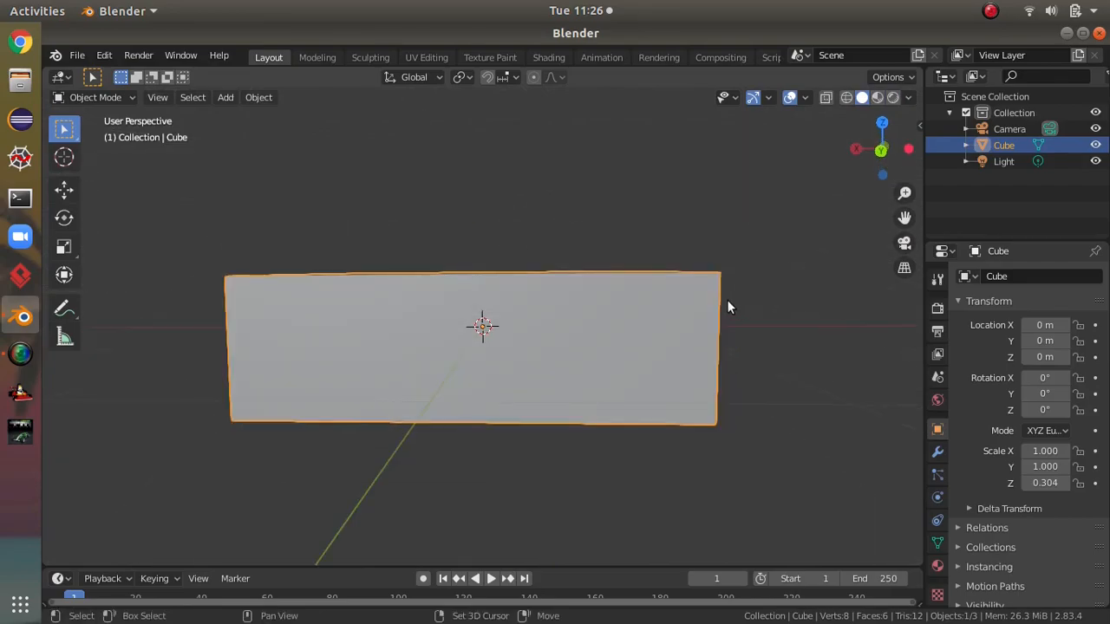
Duplicate the flattened cube and raise the copy about 0.6 m straight up along Z.
{"action": "key", "text": "shift+d"}
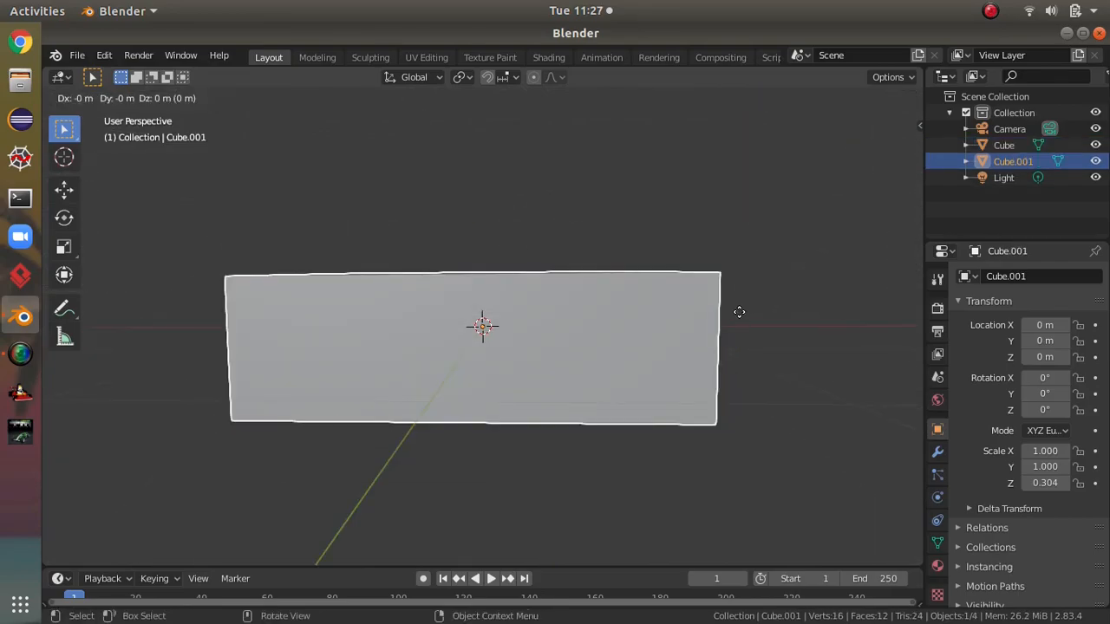
{"action": "key", "text": "z"}
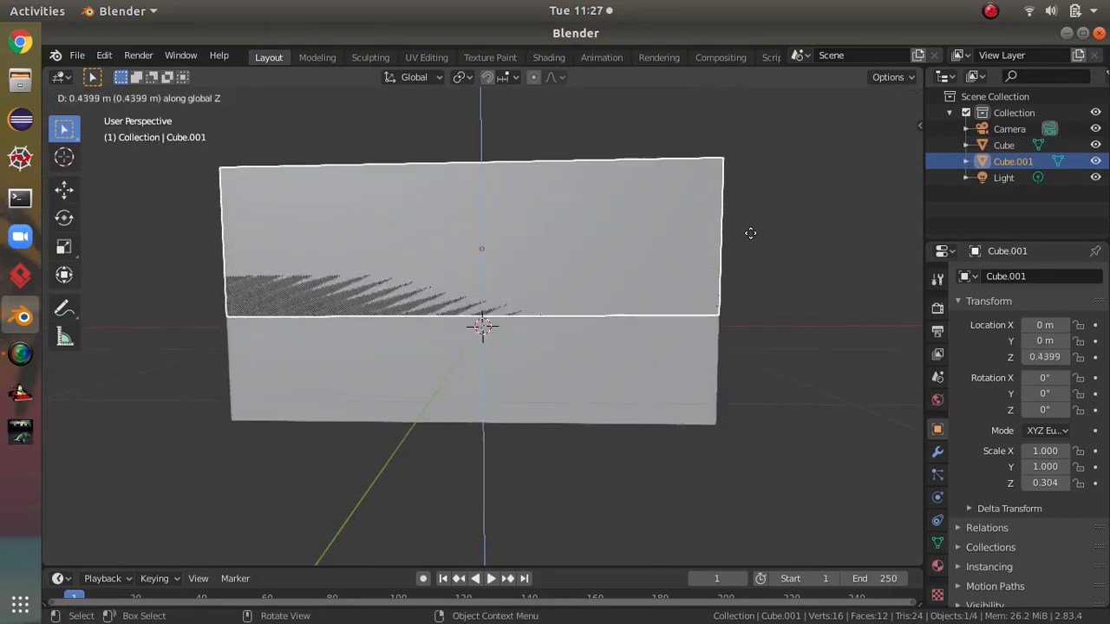
{"action": "left_click", "coordinate": [751, 203]}
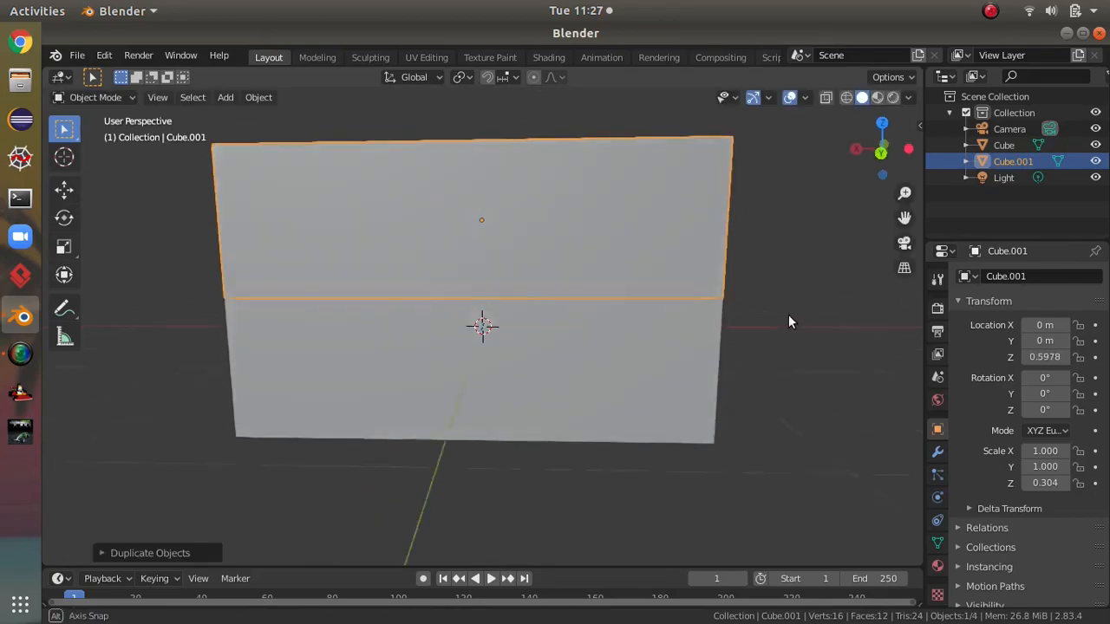
{"action": "middle_click_drag", "start_coordinate": [789, 315], "coordinate": [771, 392]}
Scale the raised copy down uniformly and delete it.
{"action": "key", "text": "s"}
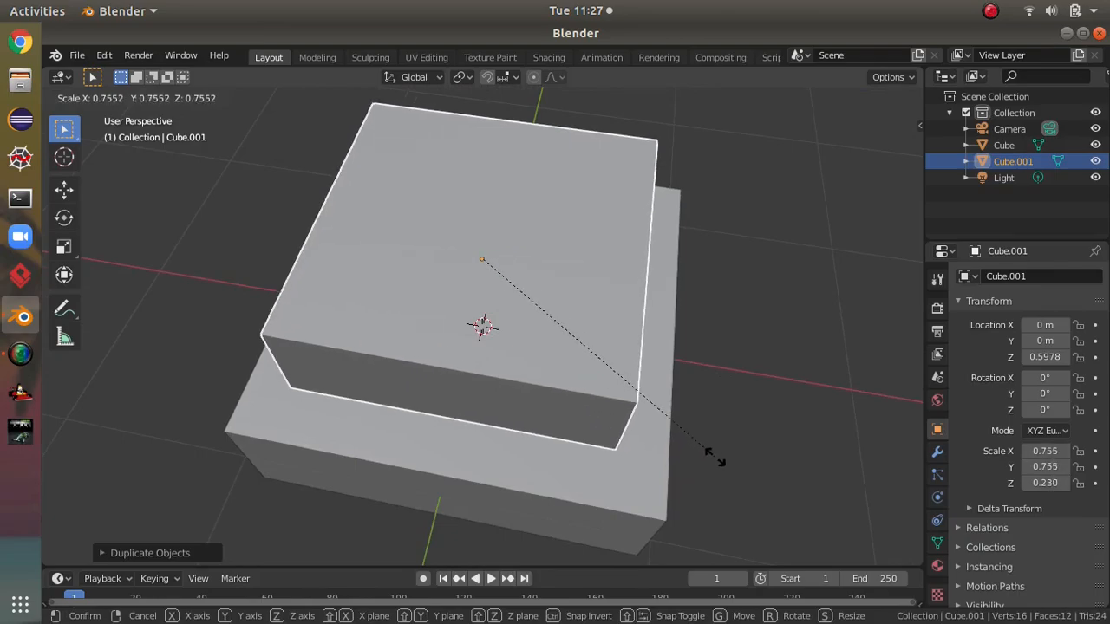
{"action": "left_click", "coordinate": [730, 491]}
{"action": "key", "text": "Delete"}
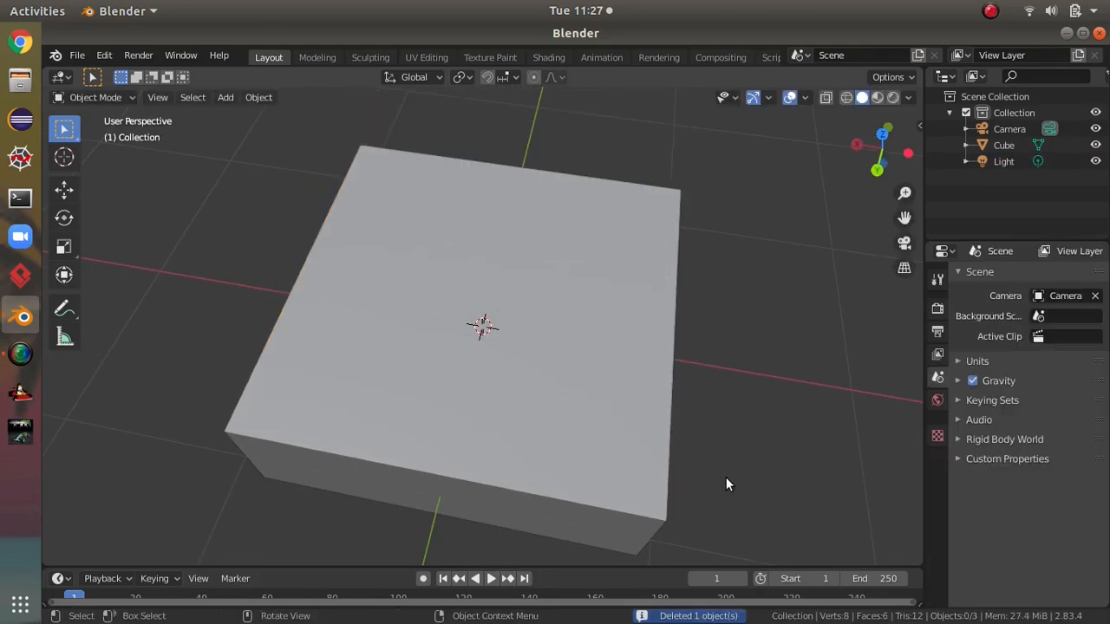
Select the remaining flattened cube and enter Edit Mode with vertex selection.
{"action": "middle_click_drag", "start_coordinate": [746, 451], "coordinate": [753, 408]}
{"action": "left_click", "coordinate": [612, 382]}
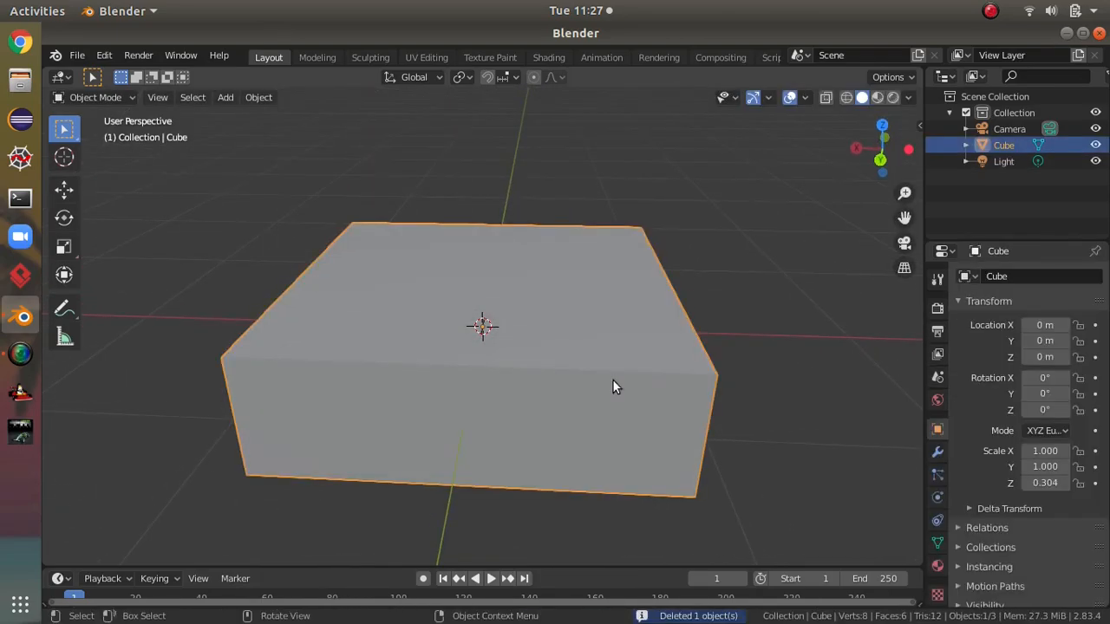
{"action": "key", "text": "Tab"}
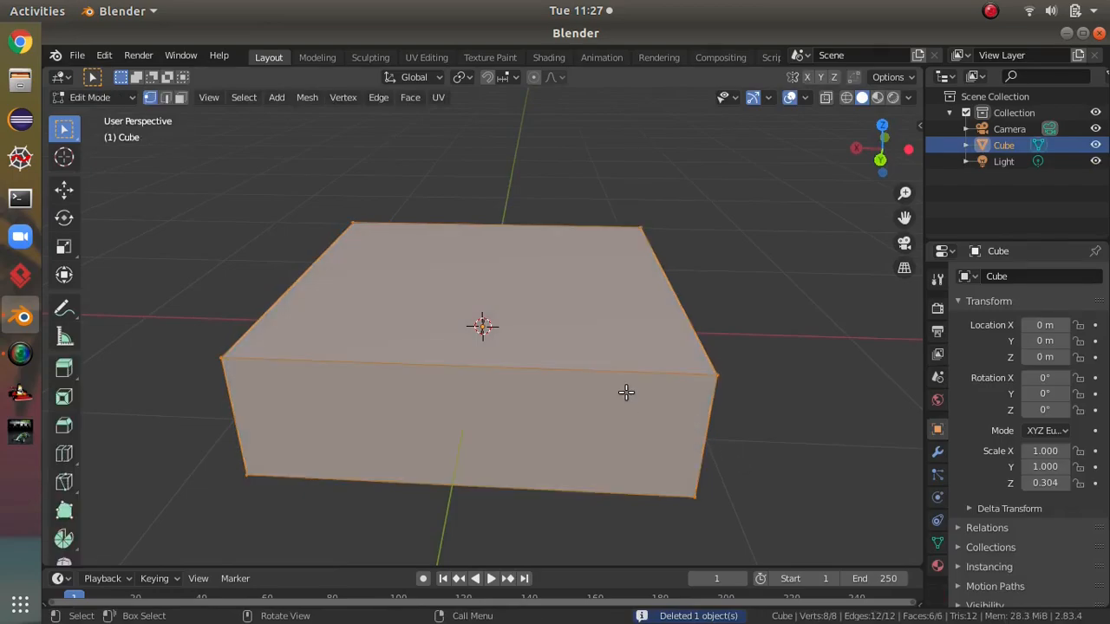
{"action": "middle_click_drag", "start_coordinate": [627, 390], "coordinate": [585, 422]}
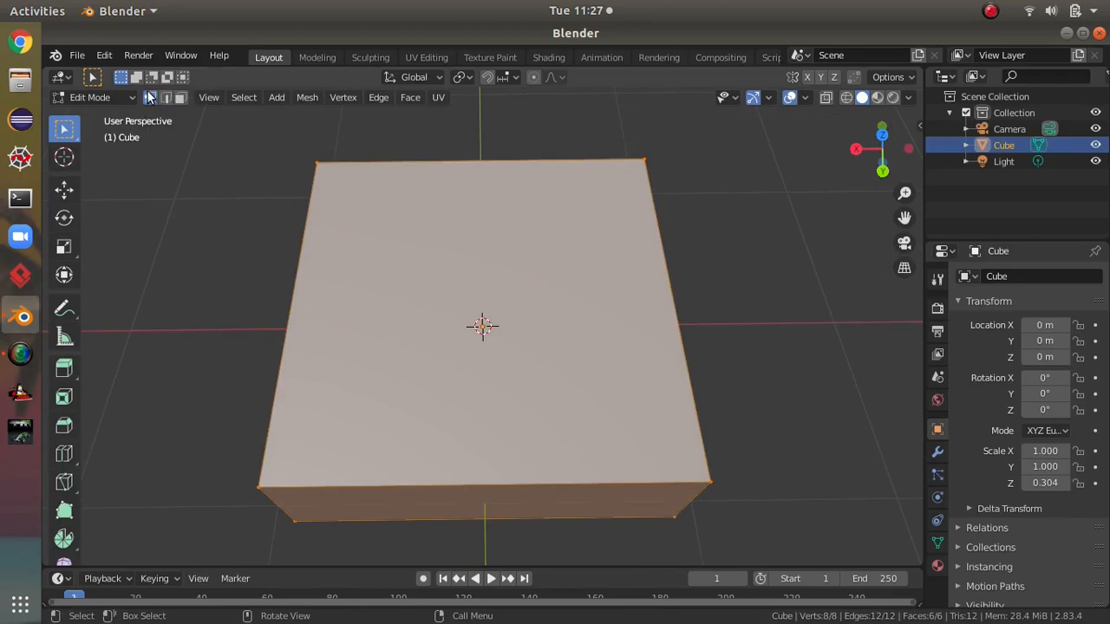
{"action": "middle_click_drag", "start_coordinate": [607, 330], "coordinate": [614, 413]}
Move one upper corner vertex of the block outward and undo the move.
{"action": "left_click", "coordinate": [400, 305]}
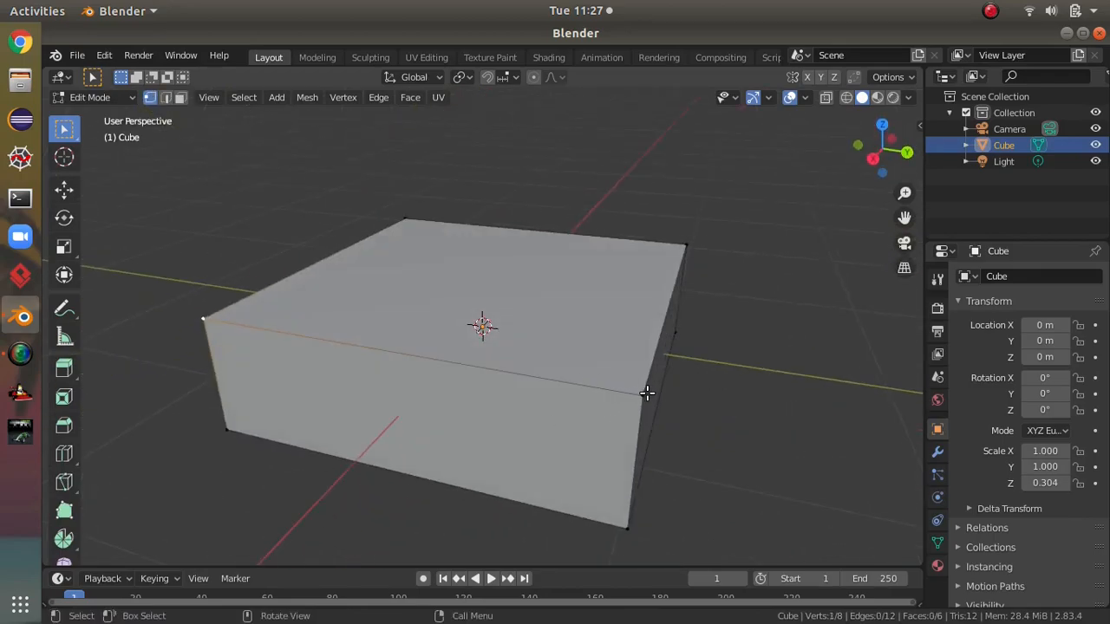
{"action": "key", "text": "g"}
{"action": "left_click", "coordinate": [799, 422]}
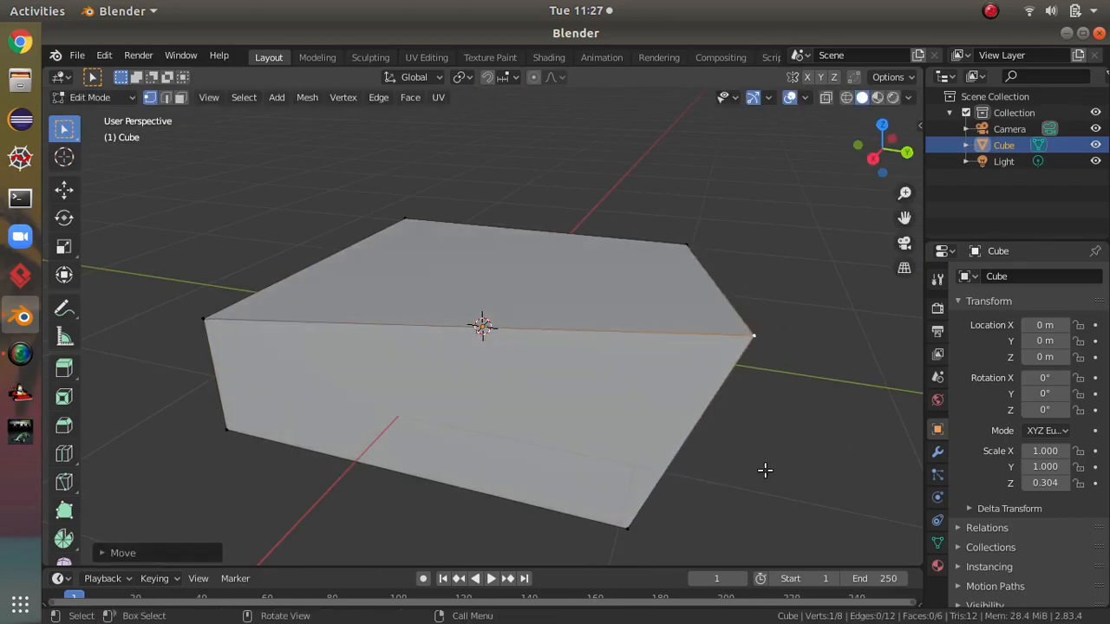
{"action": "key", "text": "ctrl+z"}
Switch to edge selection, extrude one top edge of the block outward as a flap, and undo the extrusion.
{"action": "middle_click_drag", "start_coordinate": [772, 424], "coordinate": [416, 297]}
{"action": "left_click", "coordinate": [166, 97]}
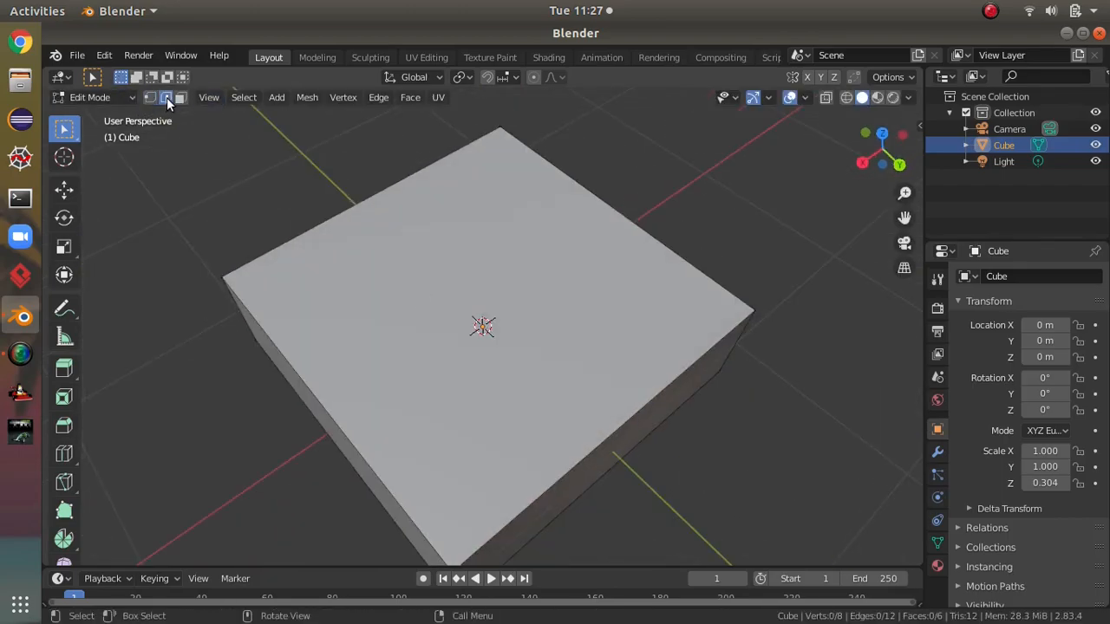
{"action": "middle_click_drag", "start_coordinate": [524, 246], "coordinate": [498, 327]}
{"action": "left_click", "coordinate": [490, 352]}
{"action": "middle_click_drag", "start_coordinate": [768, 382], "coordinate": [701, 396]}
{"action": "key", "text": "e"}
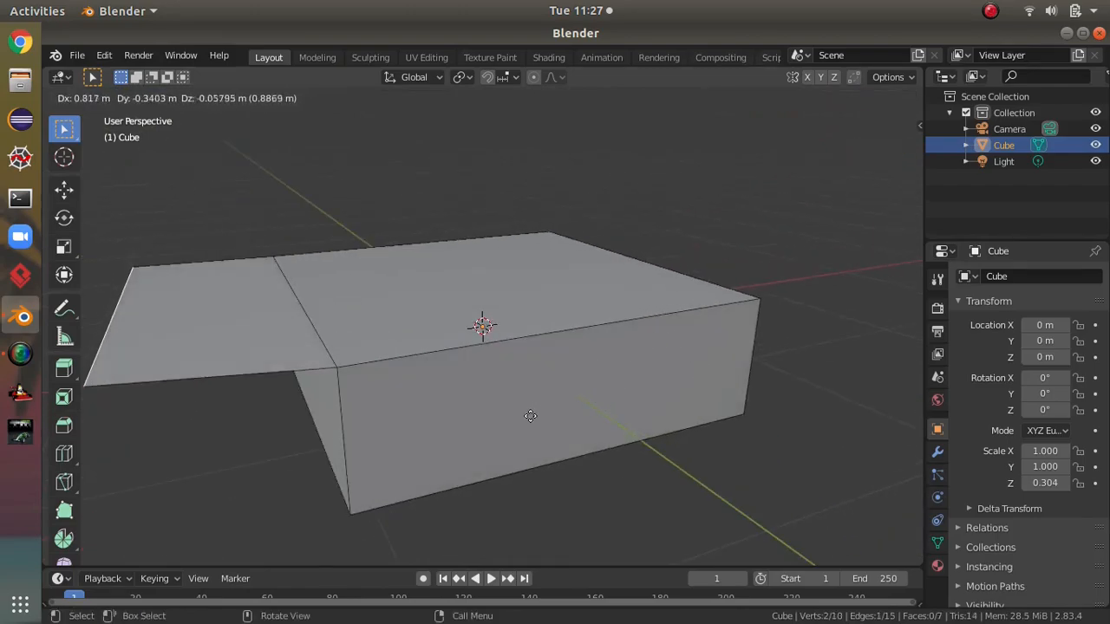
{"action": "left_click", "coordinate": [549, 434]}
{"action": "key", "text": "ctrl+z"}
Switch to face selection and extrude one side face of the block outward along its normal.
{"action": "middle_click_drag", "start_coordinate": [649, 414], "coordinate": [314, 245]}
{"action": "left_click", "coordinate": [181, 97]}
{"action": "middle_click_drag", "start_coordinate": [684, 471], "coordinate": [824, 465]}
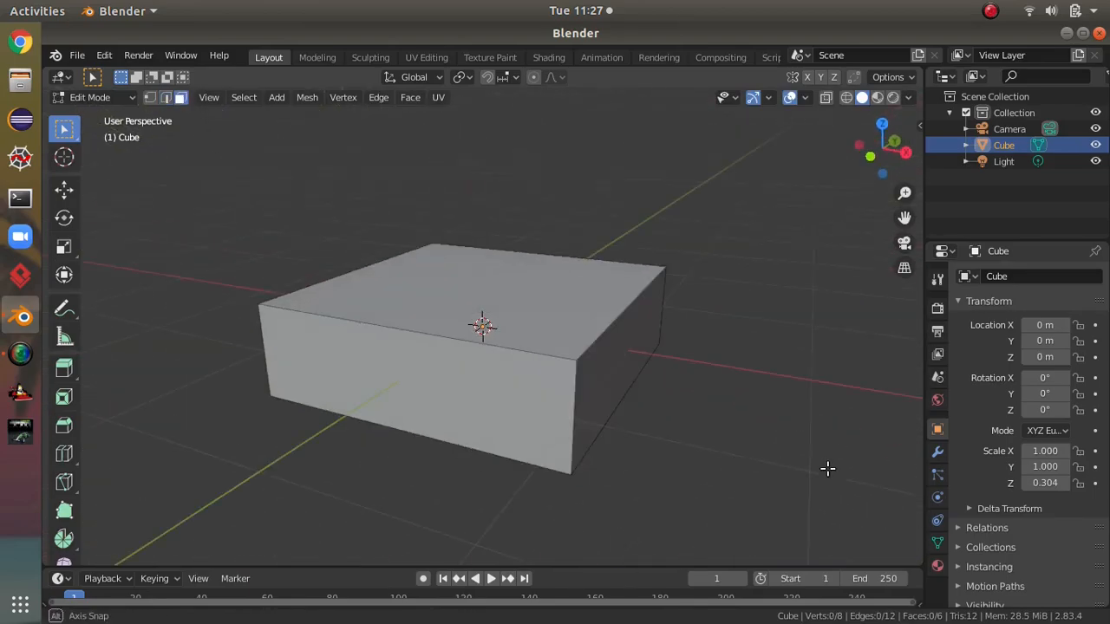
{"action": "left_click", "coordinate": [626, 350]}
{"action": "middle_click_drag", "start_coordinate": [626, 350], "coordinate": [691, 399]}
{"action": "key", "text": "e"}
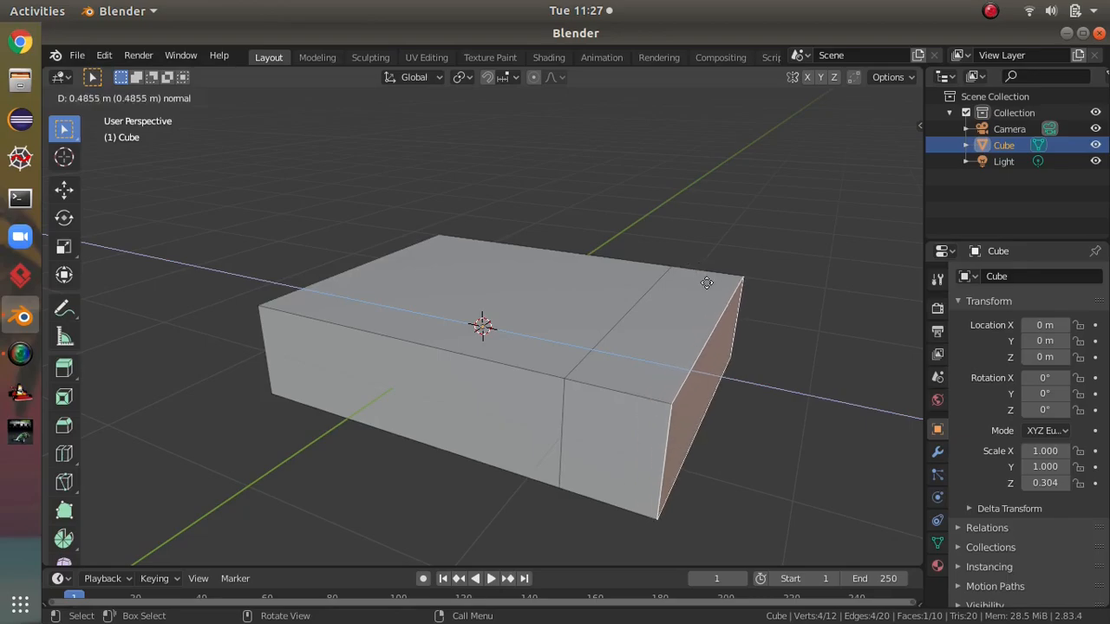
{"action": "left_click", "coordinate": [716, 242]}
Delete the extruded end face so the block is open on that side.
{"action": "middle_click_drag", "start_coordinate": [715, 242], "coordinate": [678, 239]}
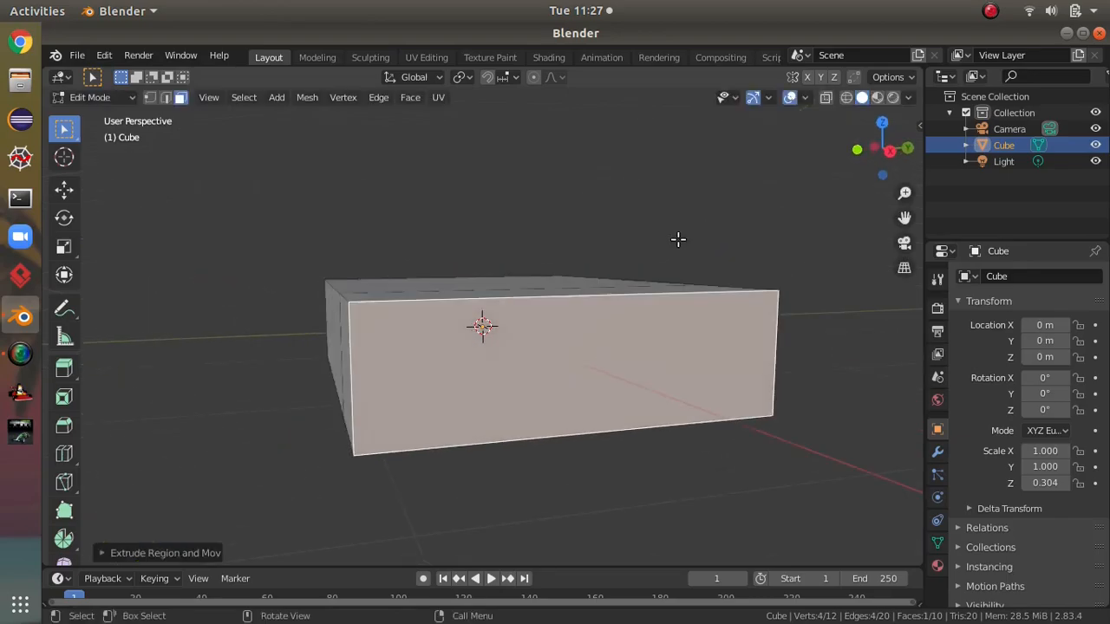
{"action": "key", "text": "x"}
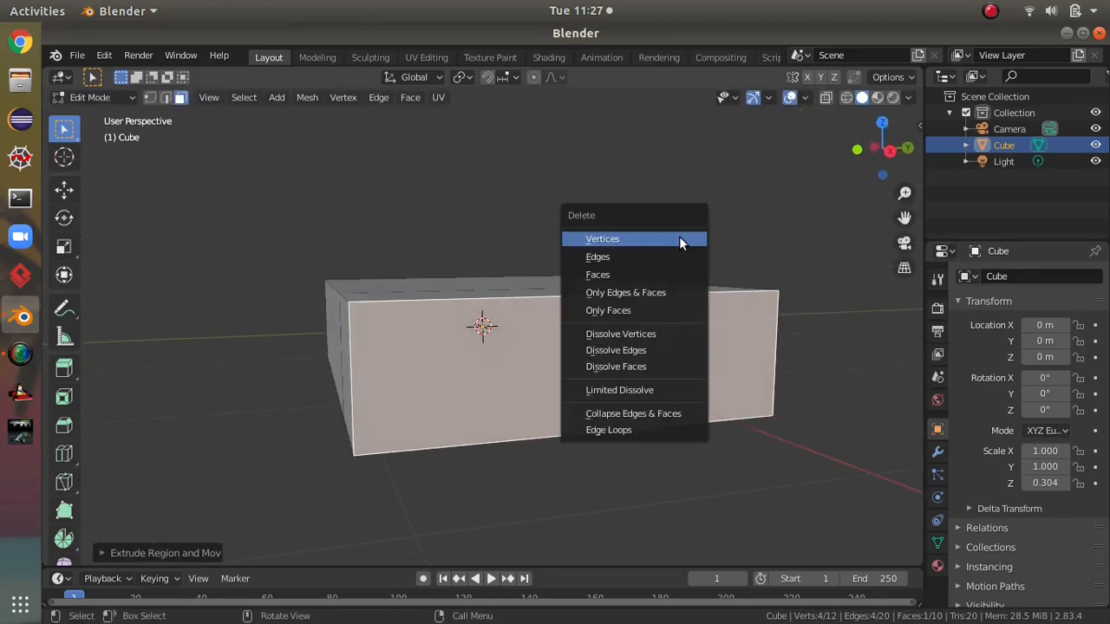
{"action": "left_click", "coordinate": [622, 278]}
{"action": "middle_click_drag", "start_coordinate": [622, 279], "coordinate": [627, 315]}
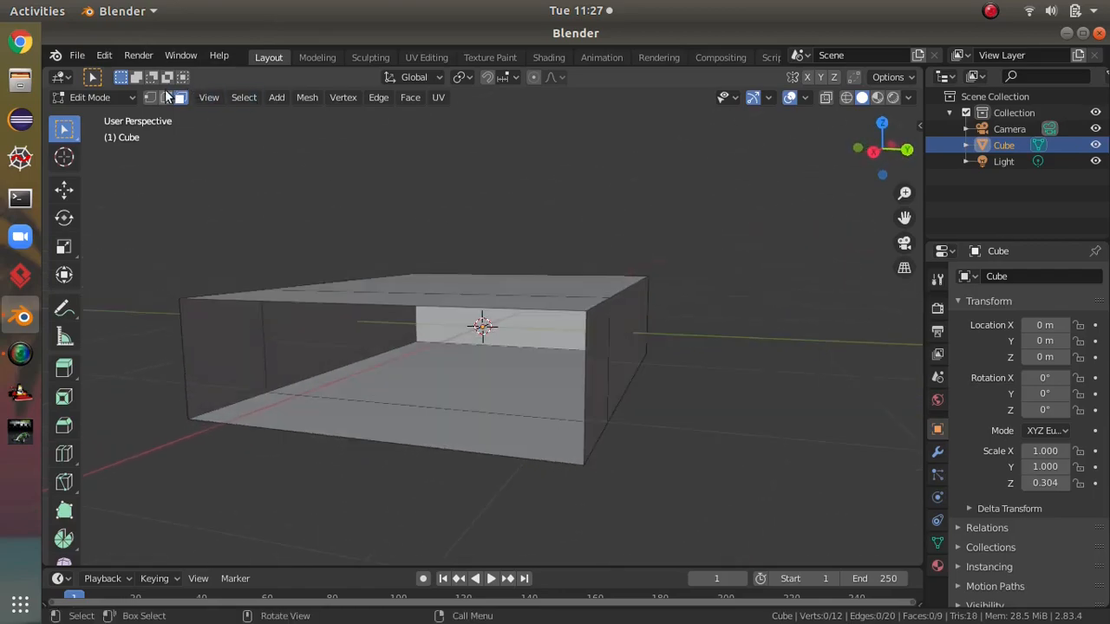
Select the edge loop around the block's open end and fill it with a new face.
{"action": "middle_click_drag", "start_coordinate": [537, 306], "coordinate": [651, 337]}
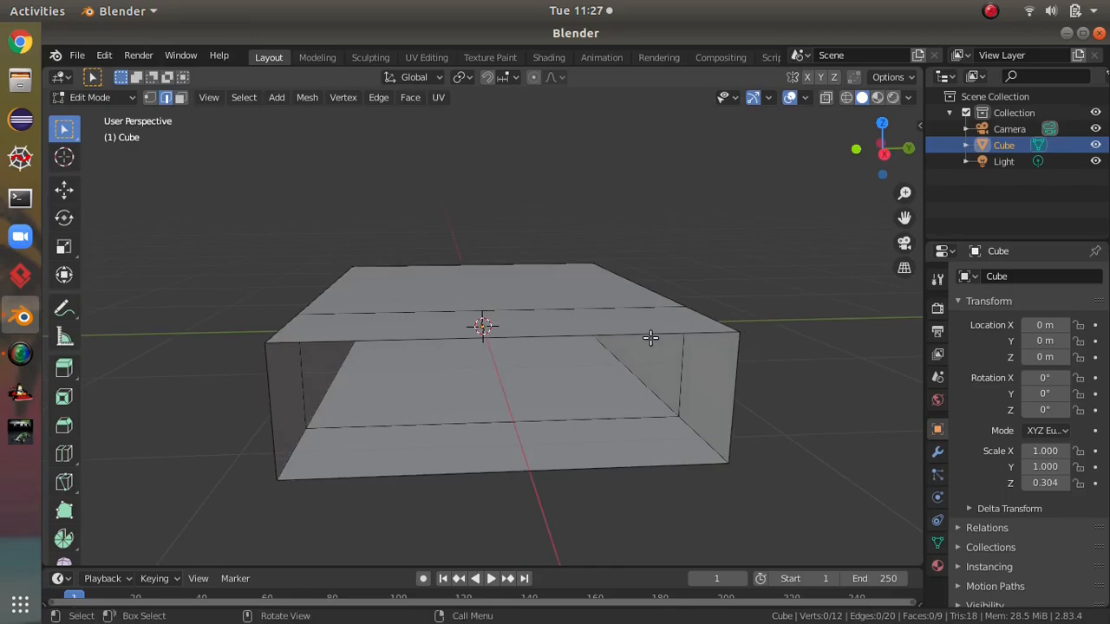
{"action": "left_click", "coordinate": [650, 337], "text": "alt"}
{"action": "middle_click_drag", "start_coordinate": [835, 373], "coordinate": [822, 335]}
{"action": "left_click", "coordinate": [818, 335]}
{"action": "middle_click_drag", "start_coordinate": [721, 300], "coordinate": [528, 316]}
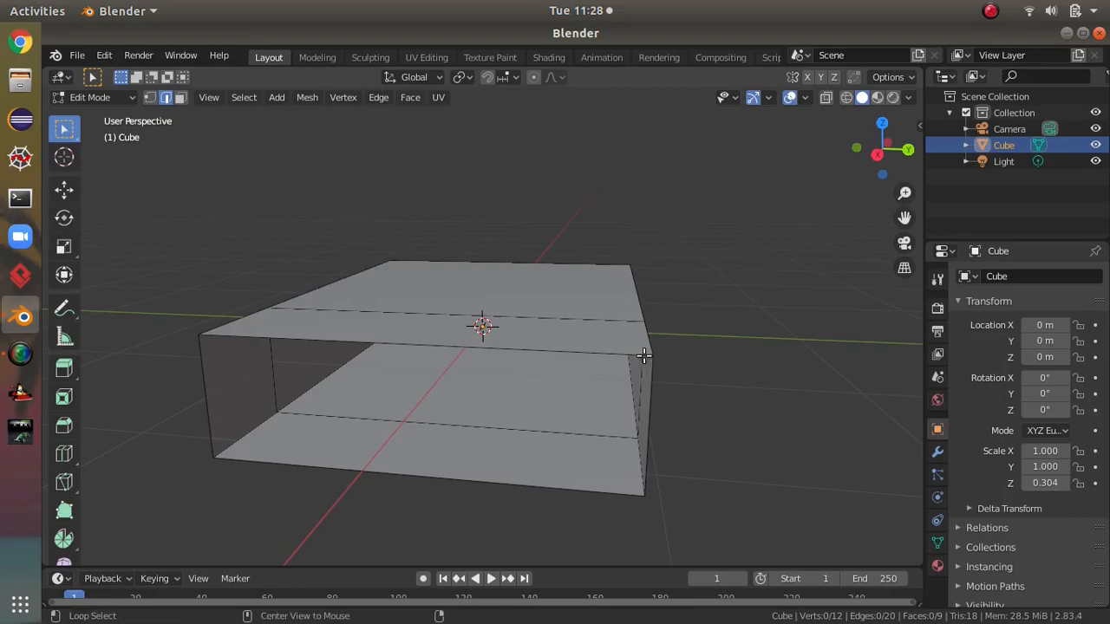
{"action": "left_click", "coordinate": [614, 355], "text": "alt"}
{"action": "middle_click_drag", "start_coordinate": [717, 377], "coordinate": [668, 308]}
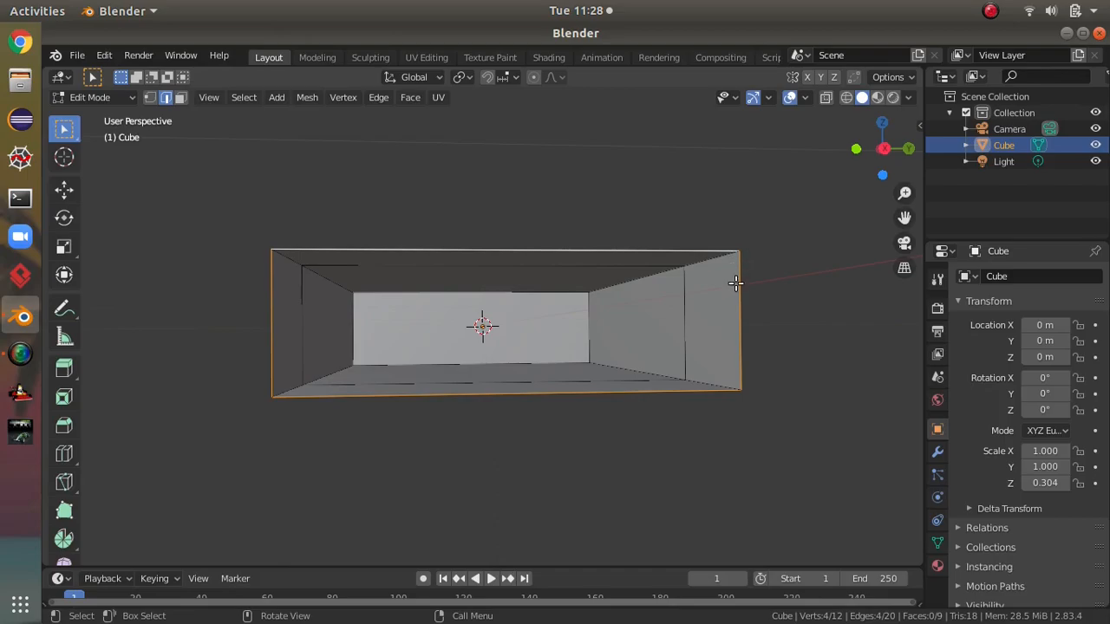
{"action": "middle_click_drag", "start_coordinate": [766, 277], "coordinate": [757, 399]}
{"action": "key", "text": "f"}
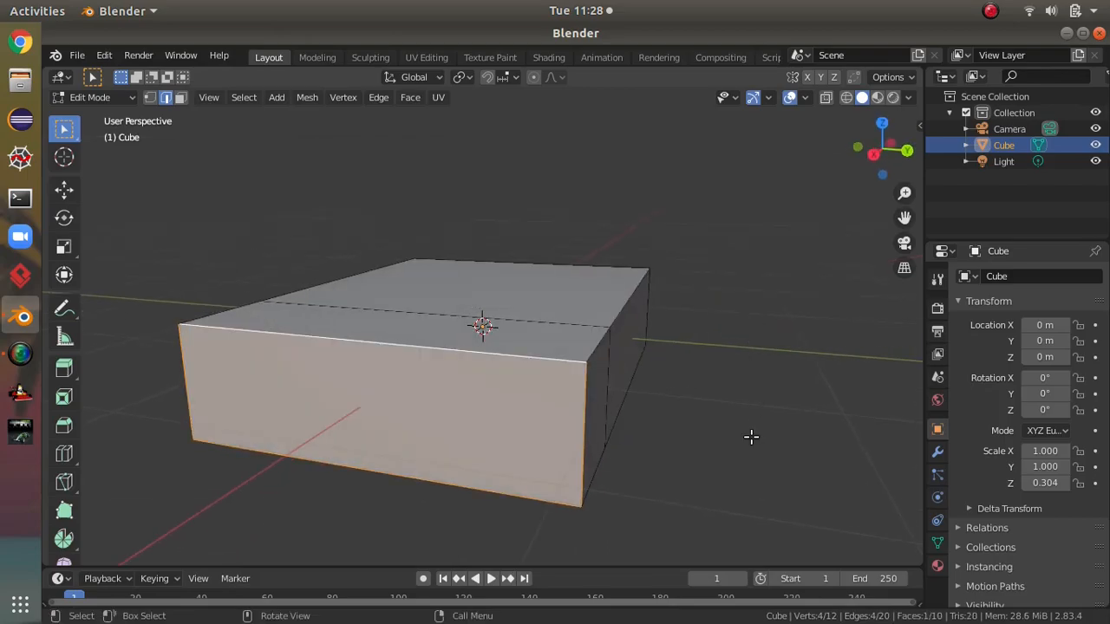
Try moving the filled end face, and undo the move and the fill.
{"action": "middle_click_drag", "start_coordinate": [751, 436], "coordinate": [757, 390]}
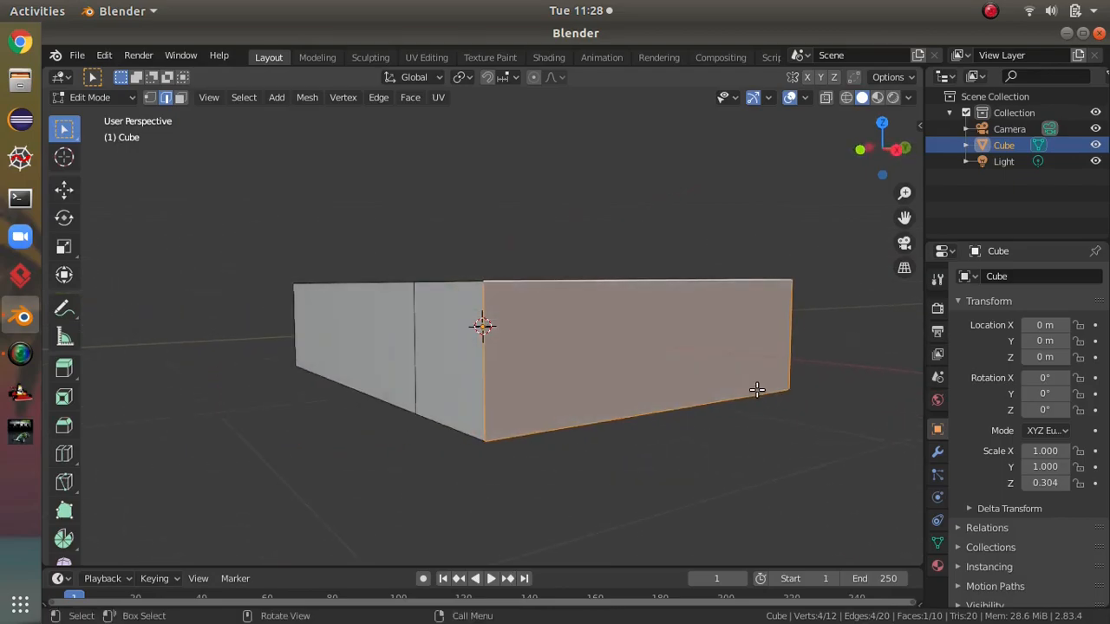
{"action": "middle_click_drag", "start_coordinate": [522, 289], "coordinate": [500, 293]}
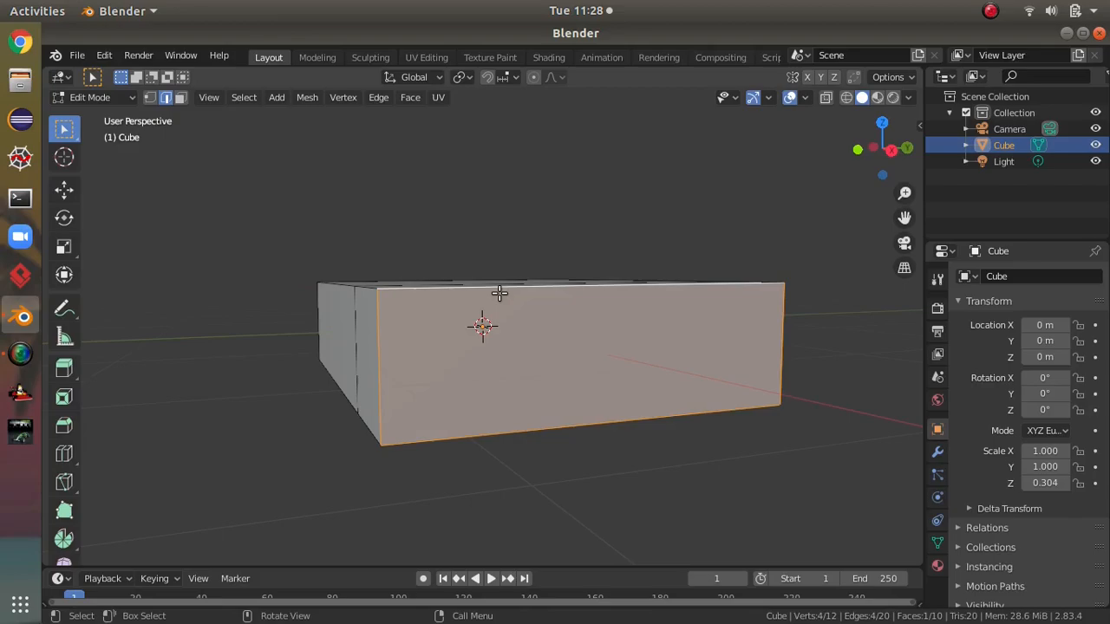
{"action": "middle_click_drag", "start_coordinate": [602, 254], "coordinate": [504, 335]}
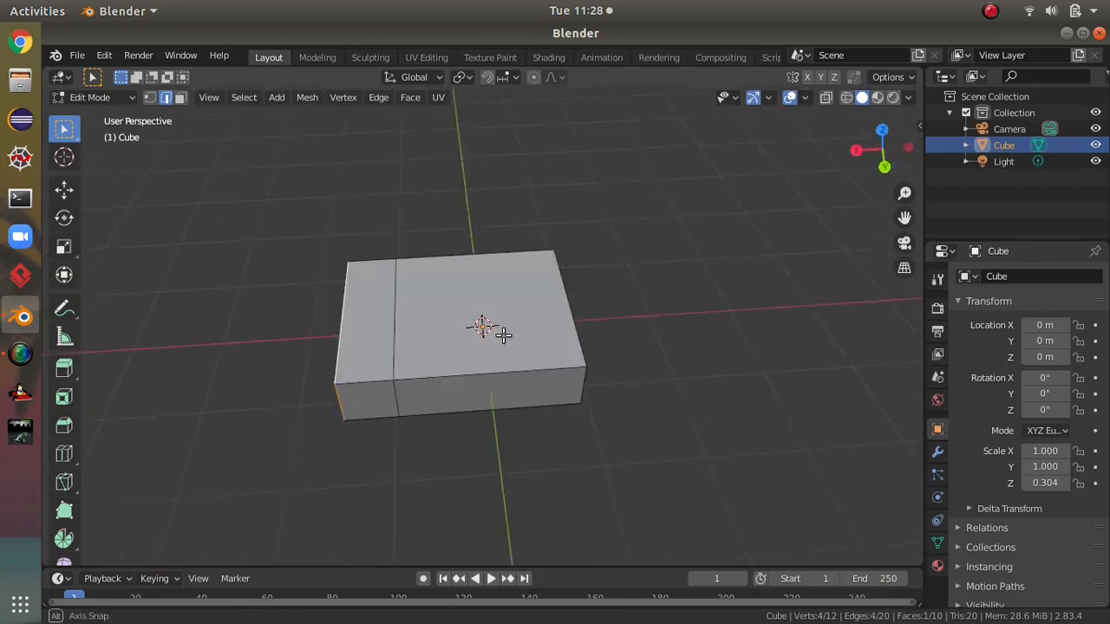
{"action": "key", "text": "g"}
{"action": "left_click", "coordinate": [618, 298]}
{"action": "middle_click_drag", "start_coordinate": [619, 298], "coordinate": [356, 301]}
{"action": "key", "text": "ctrl+z"}
Clear the mesh selection, return to Object Mode and delete the open-ended block.
{"action": "key", "text": "Tab"}
{"action": "key", "text": "Tab"}
{"action": "left_click_drag", "start_coordinate": [269, 251], "coordinate": [607, 552]}
{"action": "middle_click_drag", "start_coordinate": [607, 551], "coordinate": [788, 498]}
{"action": "left_click", "coordinate": [716, 487]}
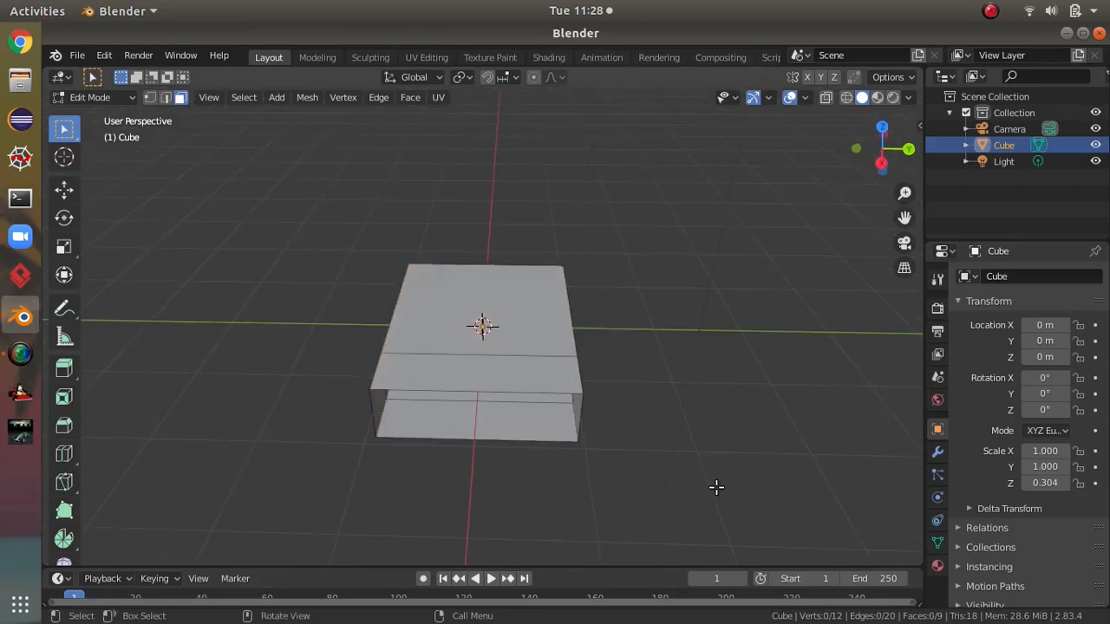
{"action": "key", "text": "Tab"}
{"action": "key", "text": "Delete"}
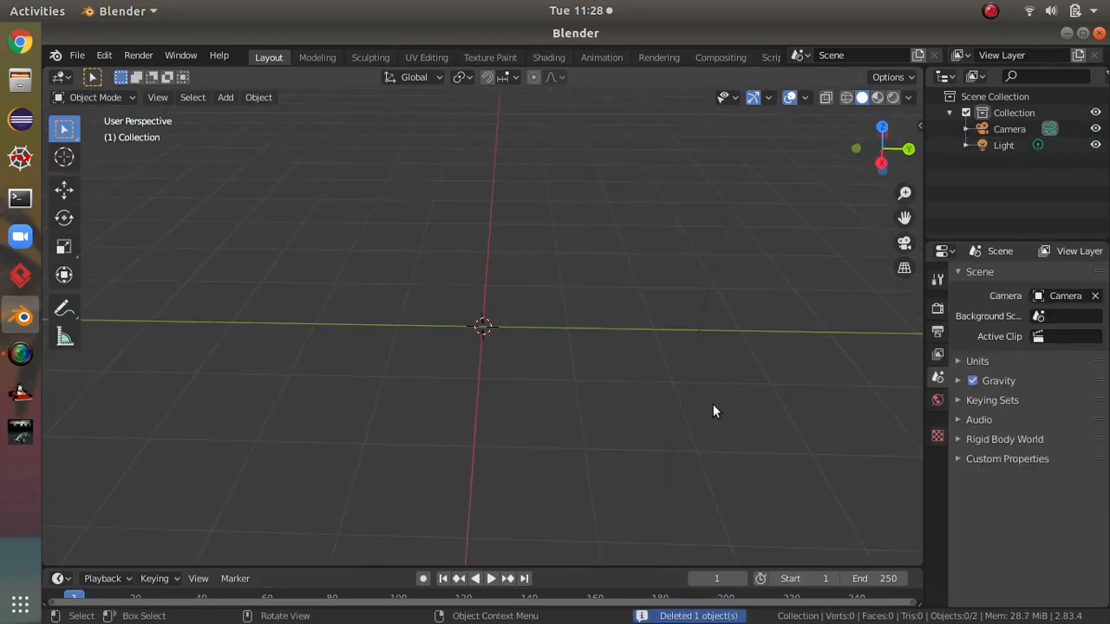
Add a new mesh cube and flatten it along Z to a scale of about 0.194.
{"action": "left_click", "coordinate": [225, 97]}
{"action": "mouse_move", "coordinate": [247, 112]}
{"action": "left_click", "coordinate": [380, 135]}
{"action": "middle_click_drag", "start_coordinate": [555, 277], "coordinate": [776, 439]}
{"action": "key", "text": "s"}
{"action": "key", "text": "z"}
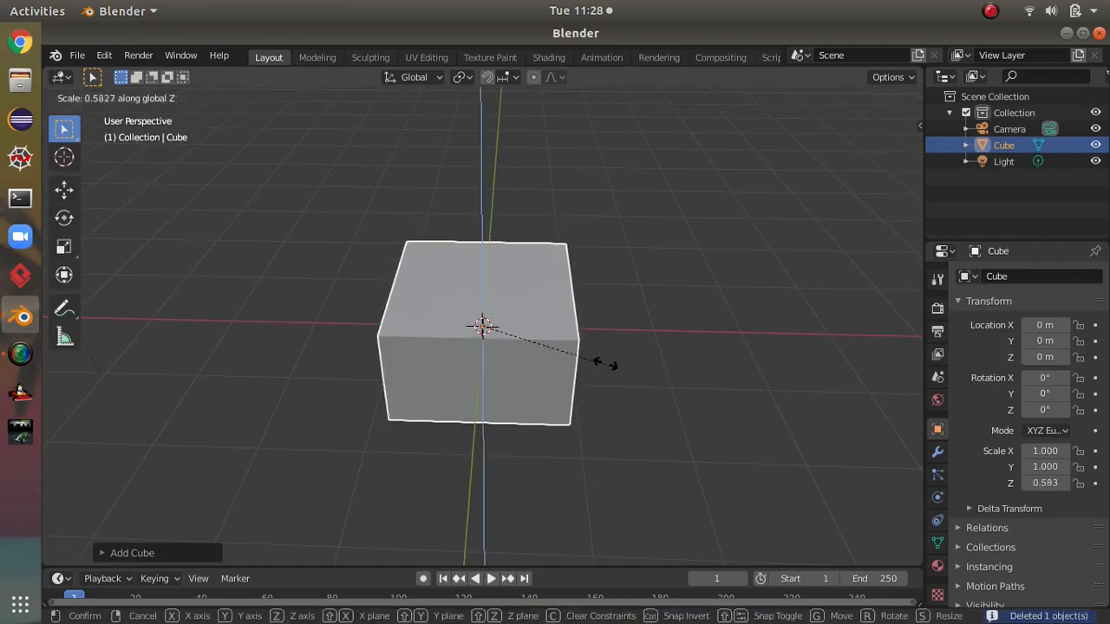
{"action": "left_click", "coordinate": [519, 332]}
Examine the new flattened cube from several angles and distances.
{"action": "middle_click_drag", "start_coordinate": [623, 407], "coordinate": [678, 390]}
{"action": "scroll", "coordinate": [720, 390], "scroll_direction": "up", "scroll_amount": 4}
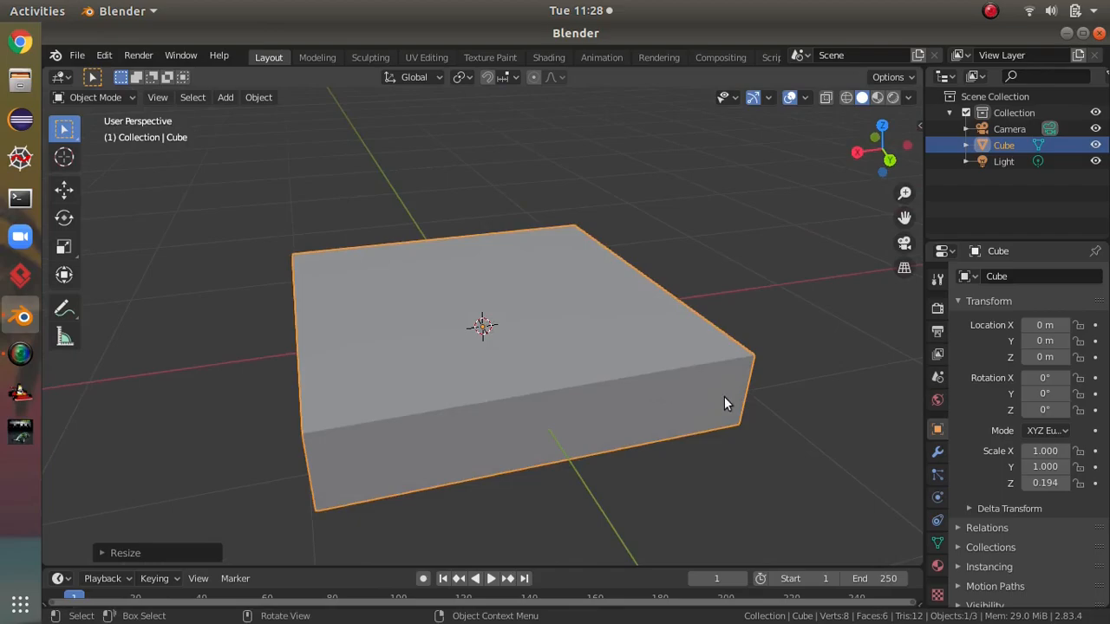
{"action": "scroll", "coordinate": [758, 387], "scroll_direction": "down", "scroll_amount": 1}
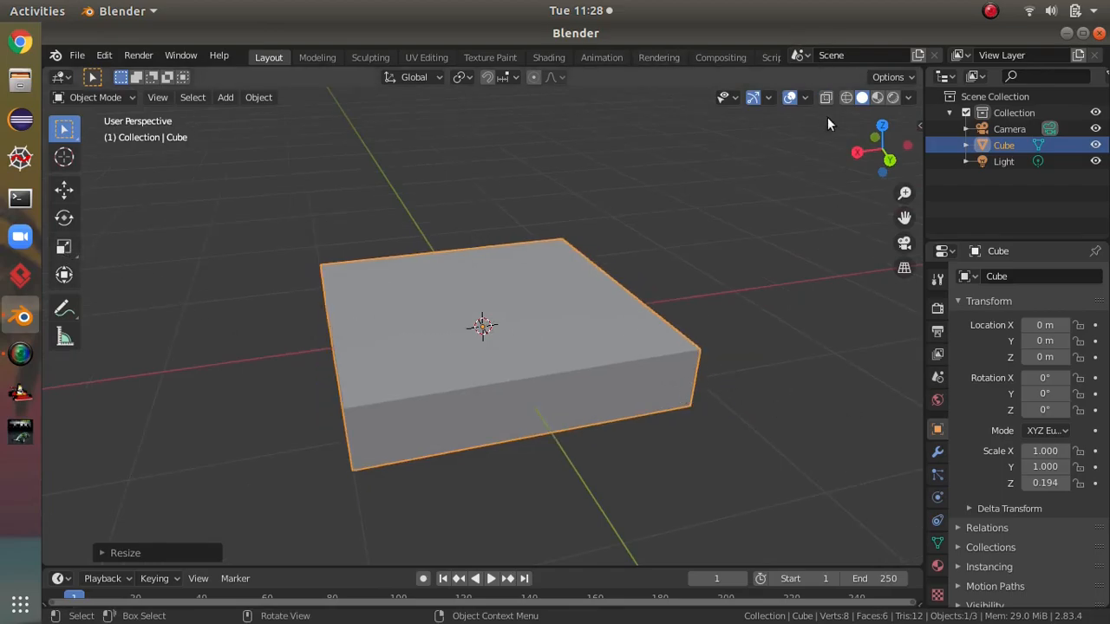
{"action": "middle_click_drag", "start_coordinate": [775, 189], "coordinate": [655, 363]}
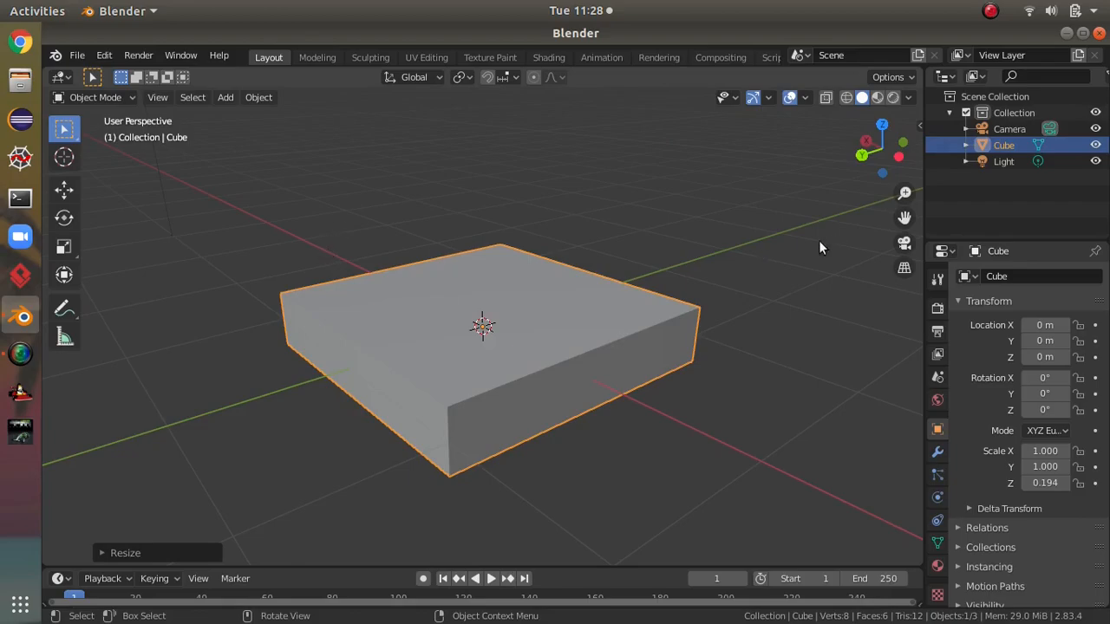
{"action": "middle_click_drag", "start_coordinate": [236, 428], "coordinate": [659, 199]}
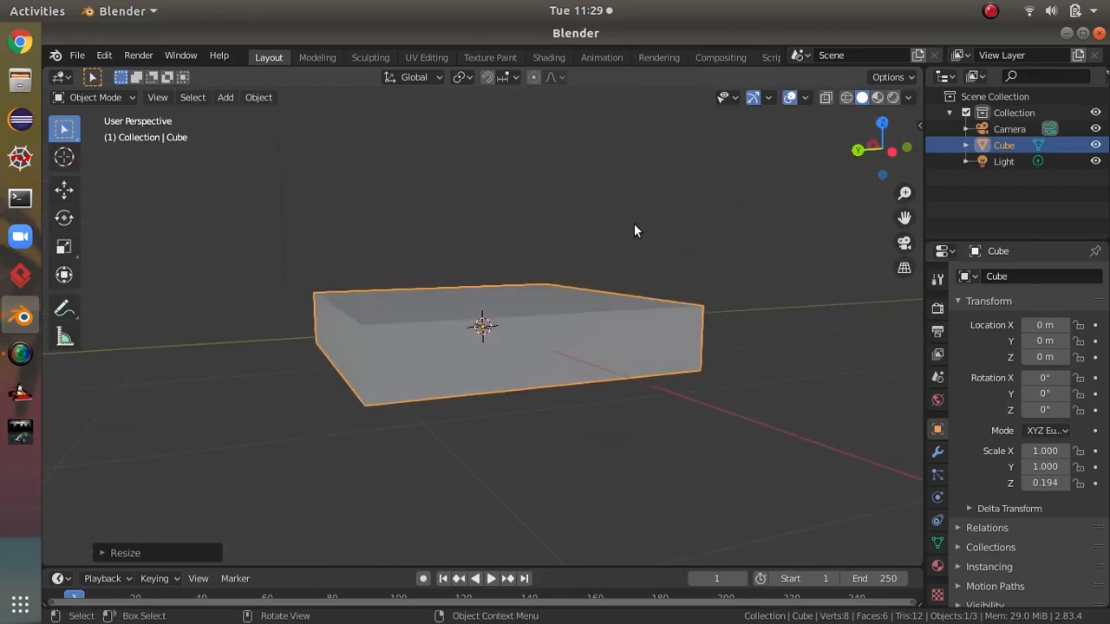
{"action": "middle_click_drag", "start_coordinate": [674, 220], "coordinate": [729, 283]}
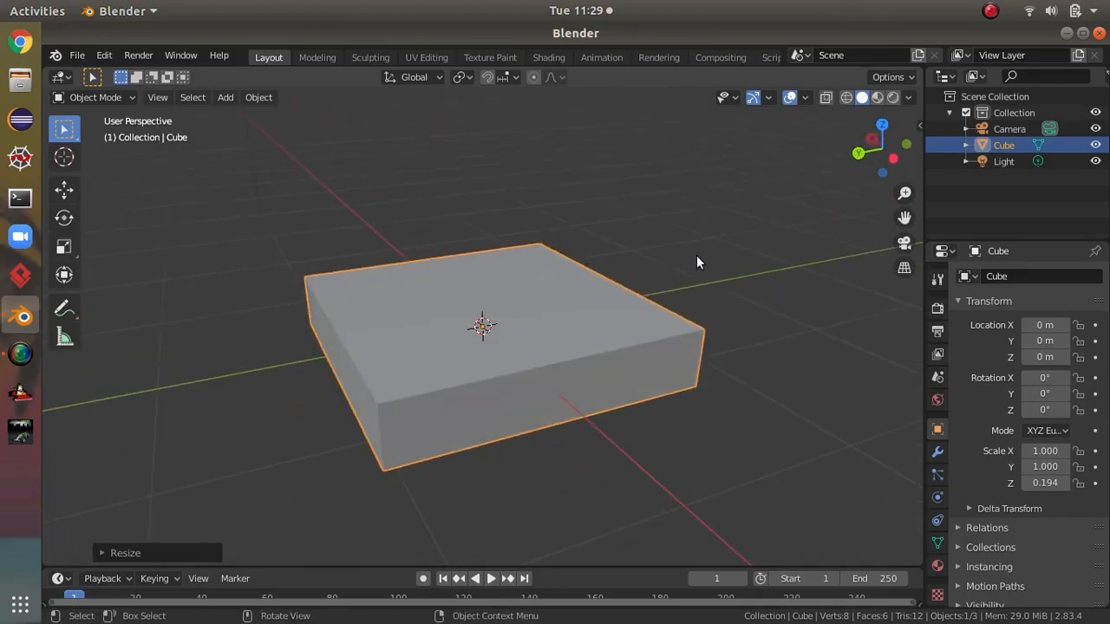
{"action": "middle_click_drag", "start_coordinate": [731, 251], "coordinate": [707, 400]}
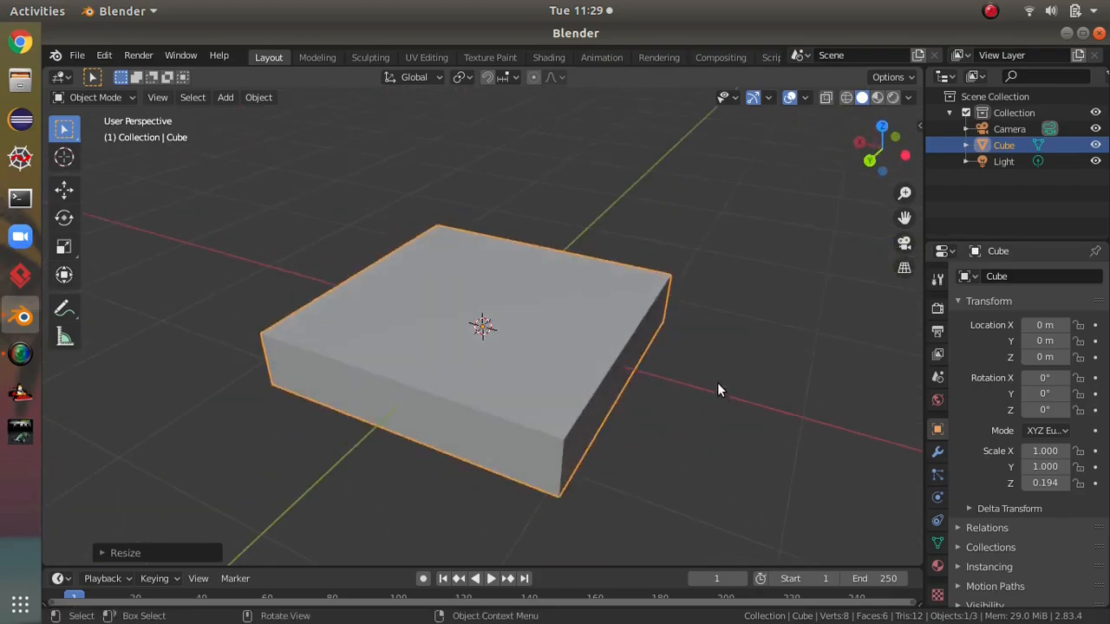
{"action": "middle_click_drag", "start_coordinate": [803, 292], "coordinate": [720, 313]}
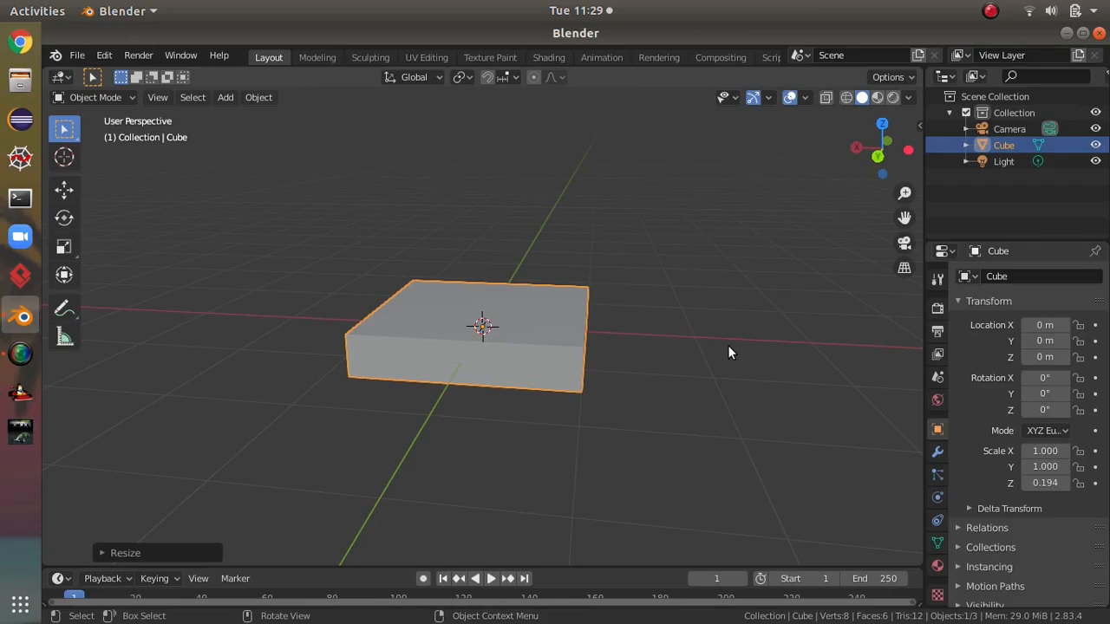
{"action": "scroll", "coordinate": [670, 483], "scroll_direction": "up", "scroll_amount": 3}
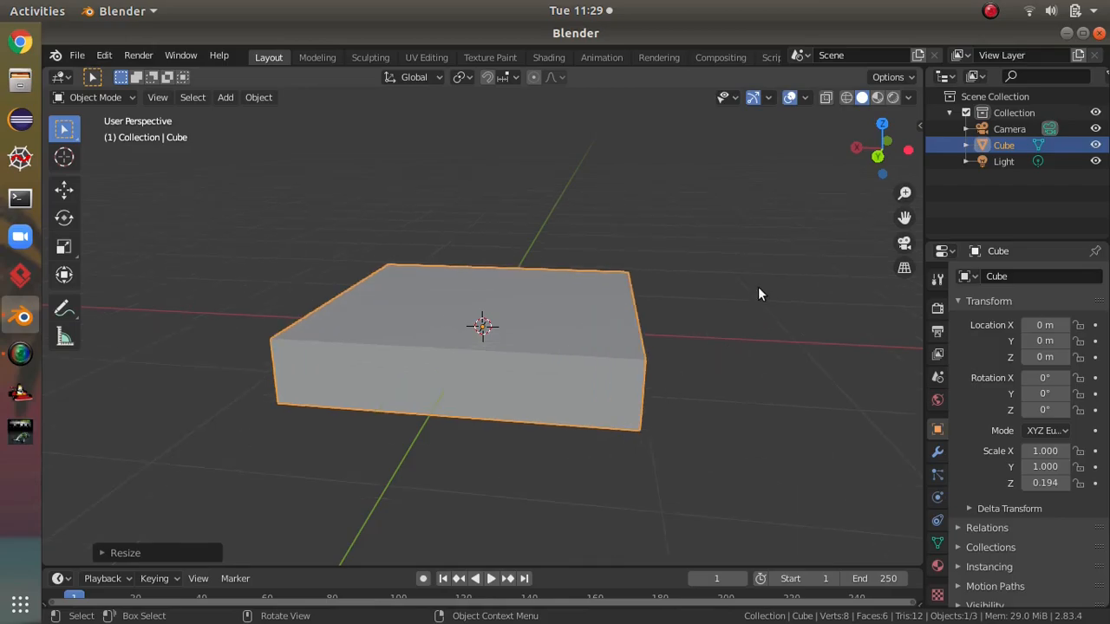
Thicken the flattened cube along the Z axis to a scale of about 0.306.
{"action": "key", "text": "s"}
{"action": "key", "text": "z"}
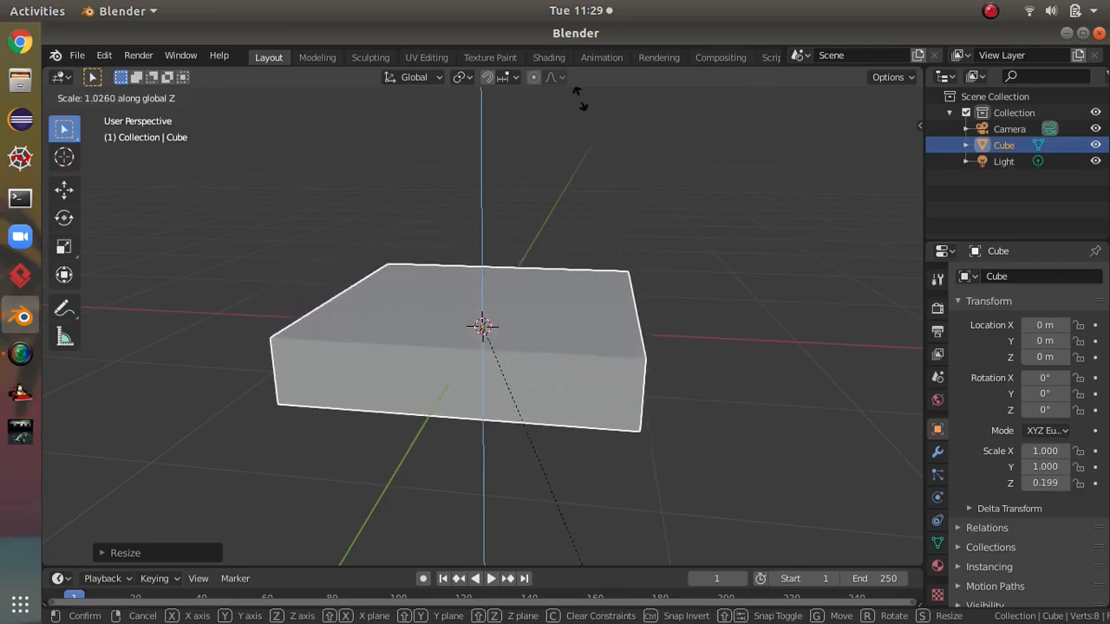
{"action": "left_click", "coordinate": [573, 262]}
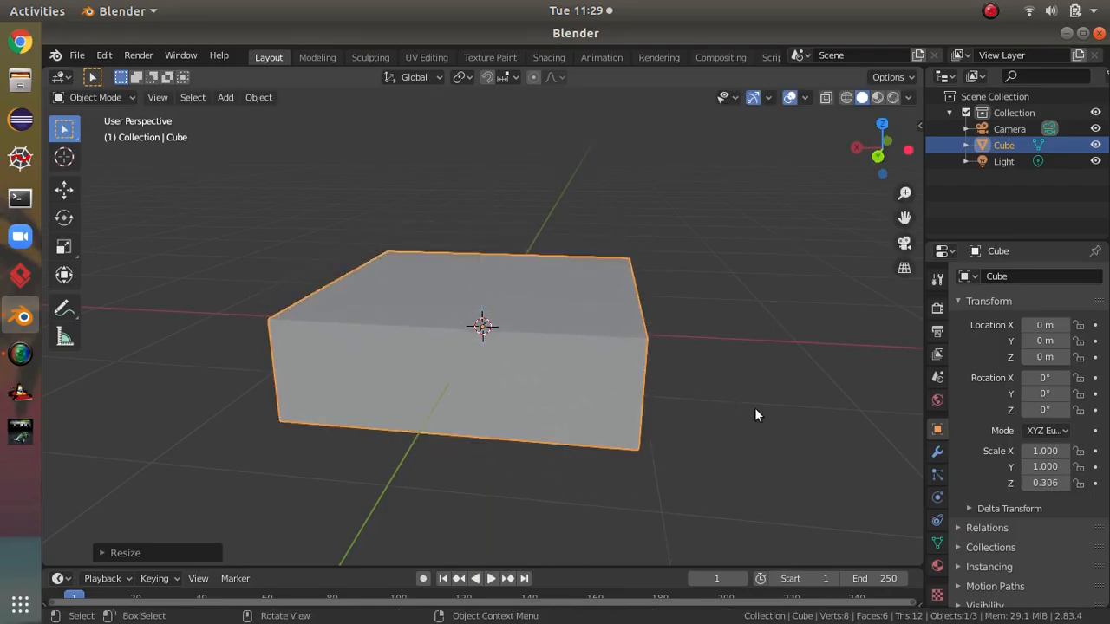
Scale the whole cube down uniformly to about 0.929 on X and Y and 0.284 on Z.
{"action": "key", "text": "s"}
{"action": "key", "text": "x"}
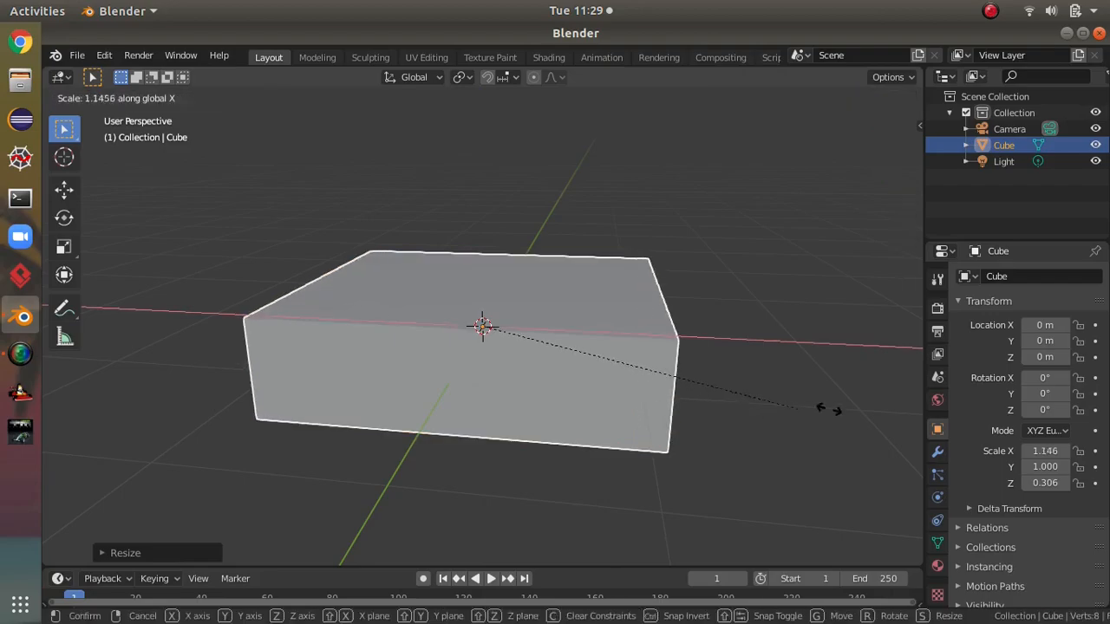
{"action": "key", "text": "x"}
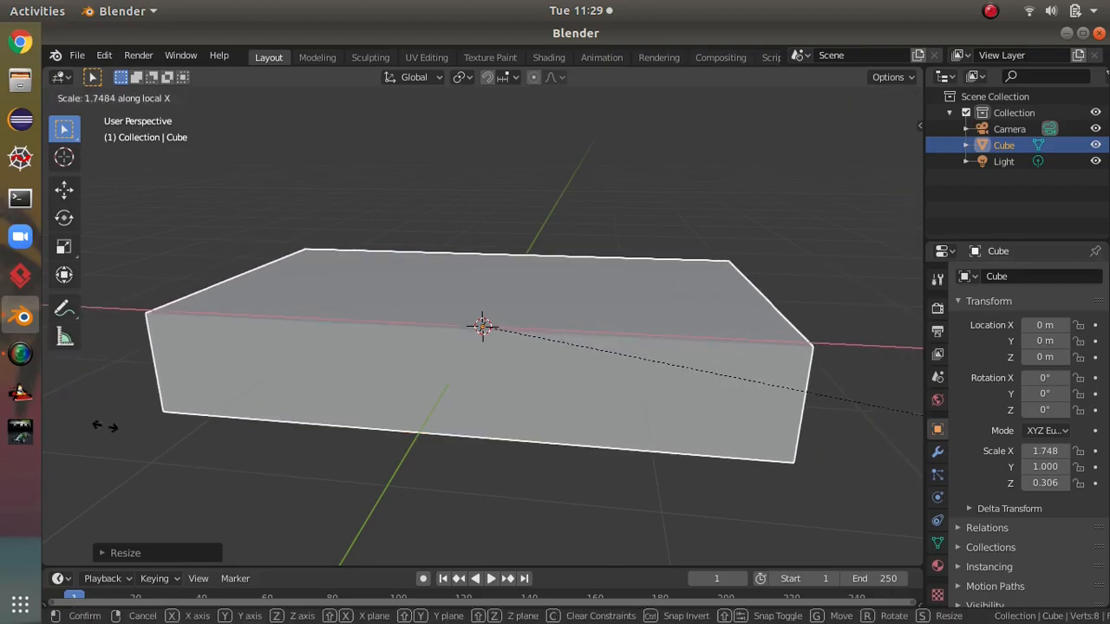
{"action": "key", "text": "x"}
{"action": "left_click", "coordinate": [742, 367]}
{"action": "middle_click_drag", "start_coordinate": [739, 368], "coordinate": [700, 388]}
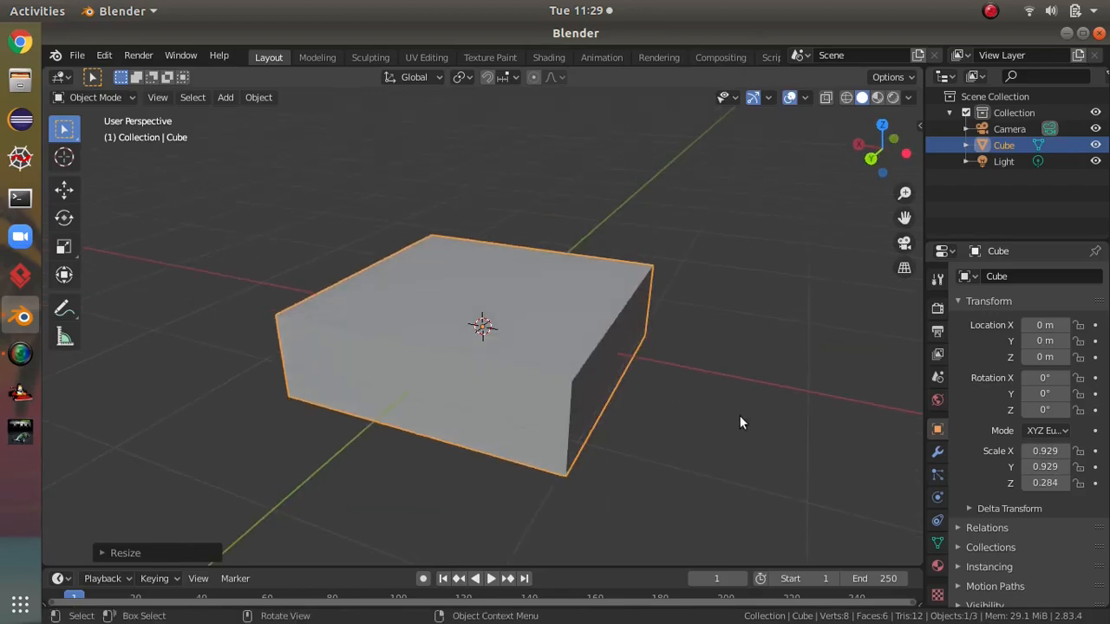
Try stretching the cube along the Y axis to a scale of about 1.764, and undo it.
{"action": "key", "text": "s"}
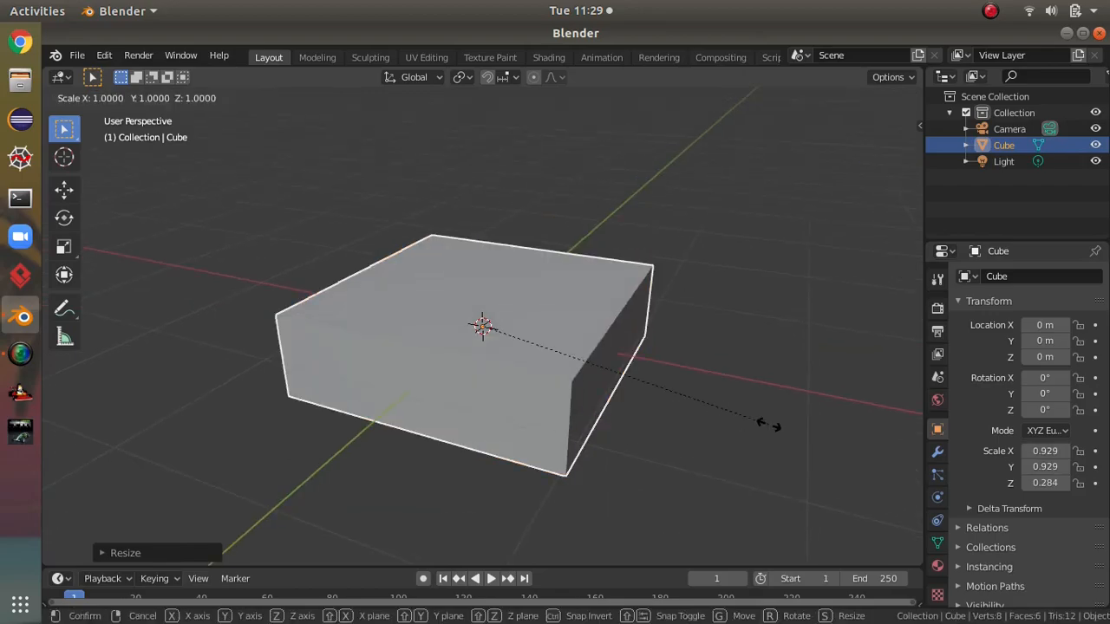
{"action": "key", "text": "y"}
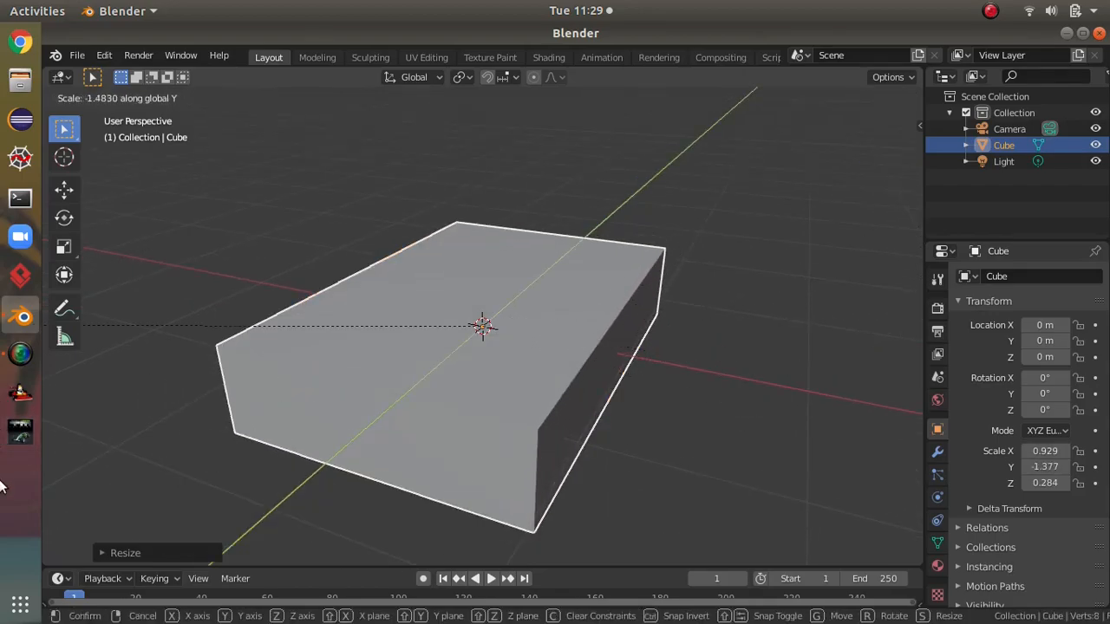
{"action": "left_click", "coordinate": [407, 565]}
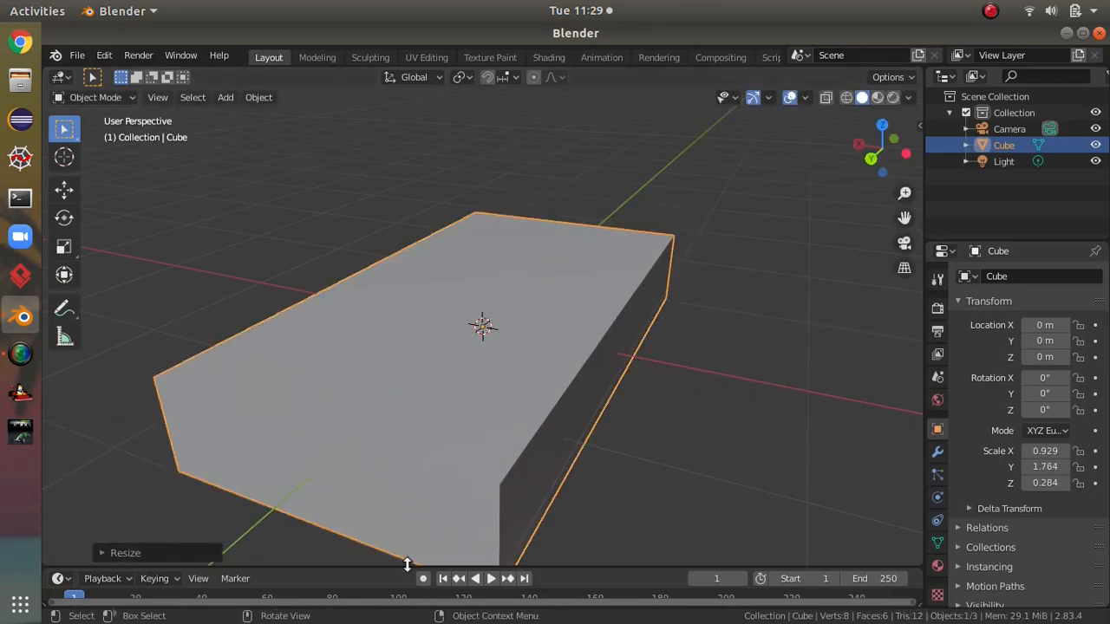
{"action": "key", "text": "ctrl+z"}
Try rotating the cube freely without an axis constraint, and clear its rotation.
{"action": "middle_click_drag", "start_coordinate": [619, 448], "coordinate": [752, 365]}
{"action": "key", "text": "r"}
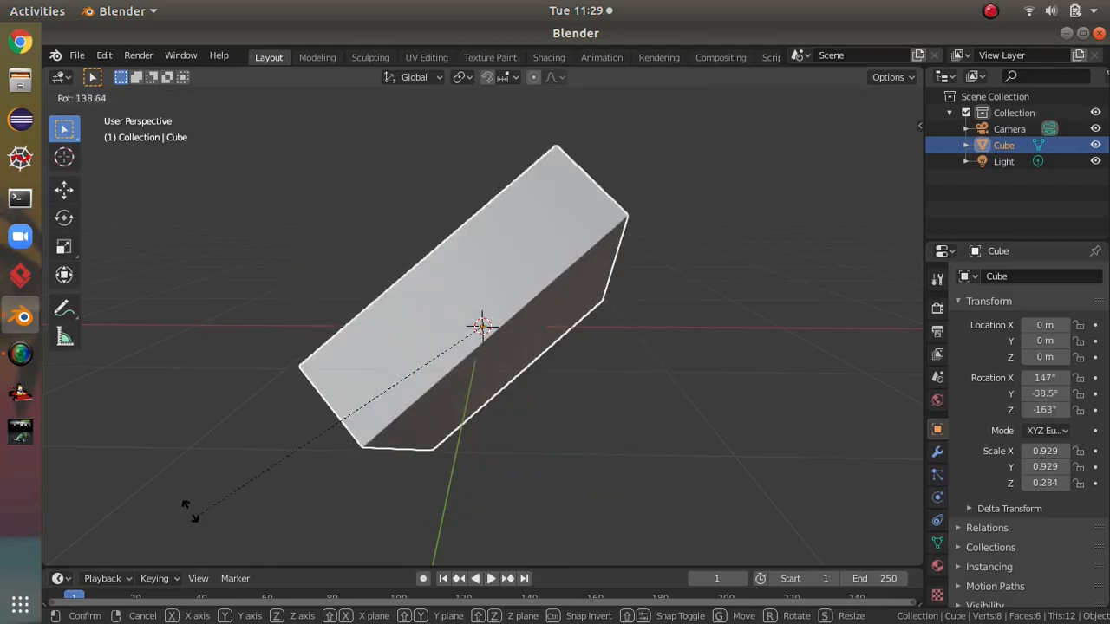
{"action": "right_click", "coordinate": [806, 451]}
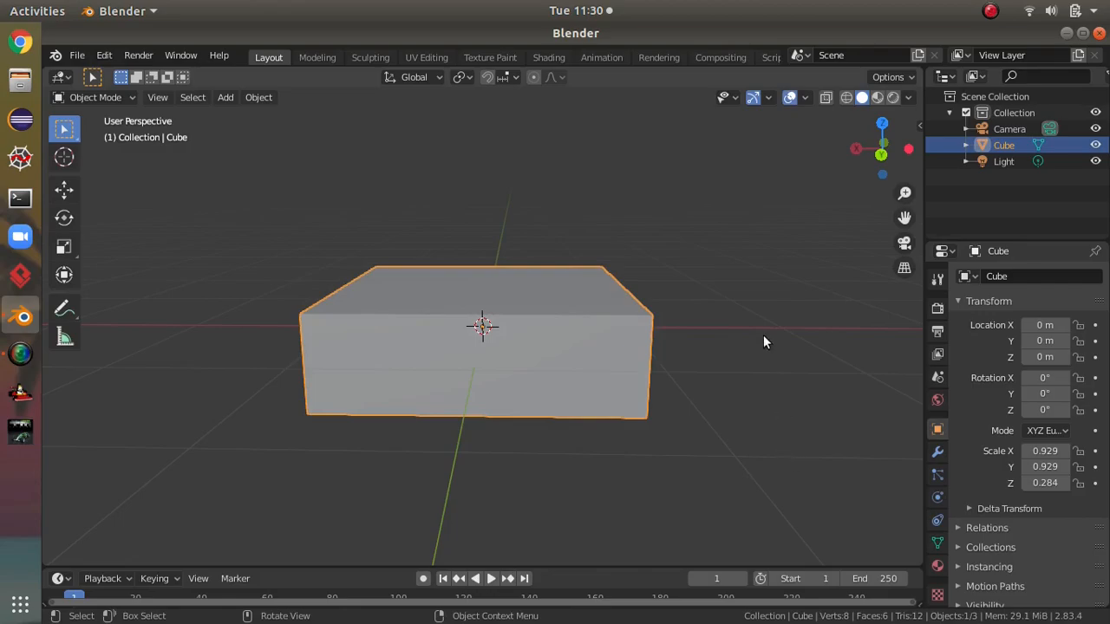
{"action": "mouse_move", "coordinate": [810, 435]}
{"action": "middle_mouse_down"}
{"action": "mouse_move", "coordinate": [813, 413]}
{"action": "mouse_move", "coordinate": [794, 431]}
{"action": "mouse_move", "coordinate": [811, 460]}
{"action": "mouse_move", "coordinate": [844, 455]}
{"action": "mouse_move", "coordinate": [821, 429]}
{"action": "middle_mouse_up"}
{"action": "key", "text": "r"}
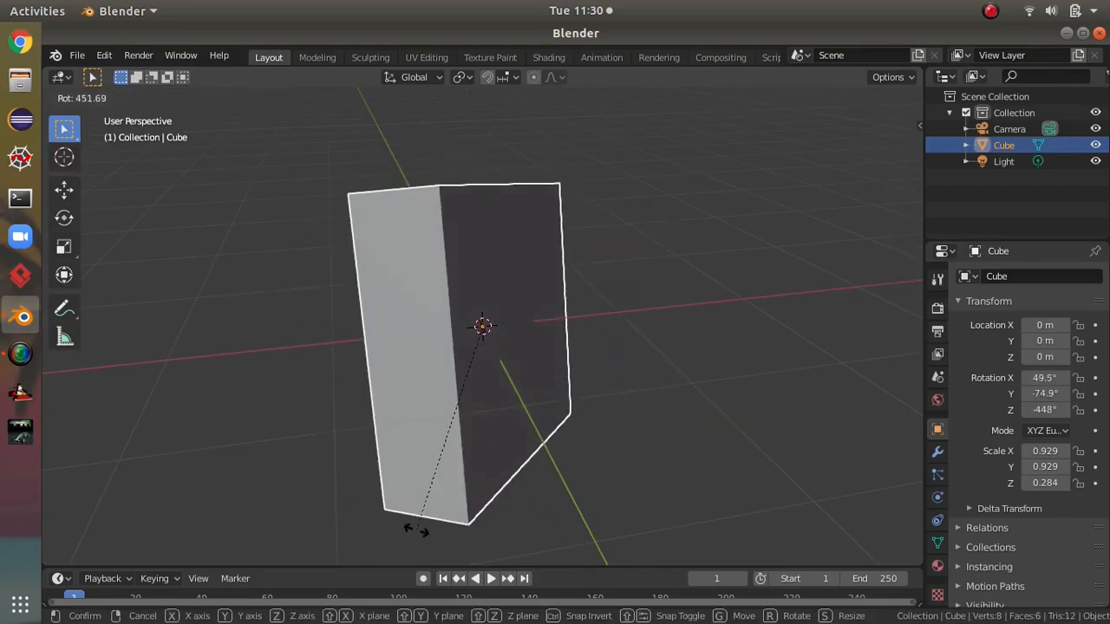
{"action": "left_click", "coordinate": [564, 389]}
{"action": "key", "text": "alt+r"}
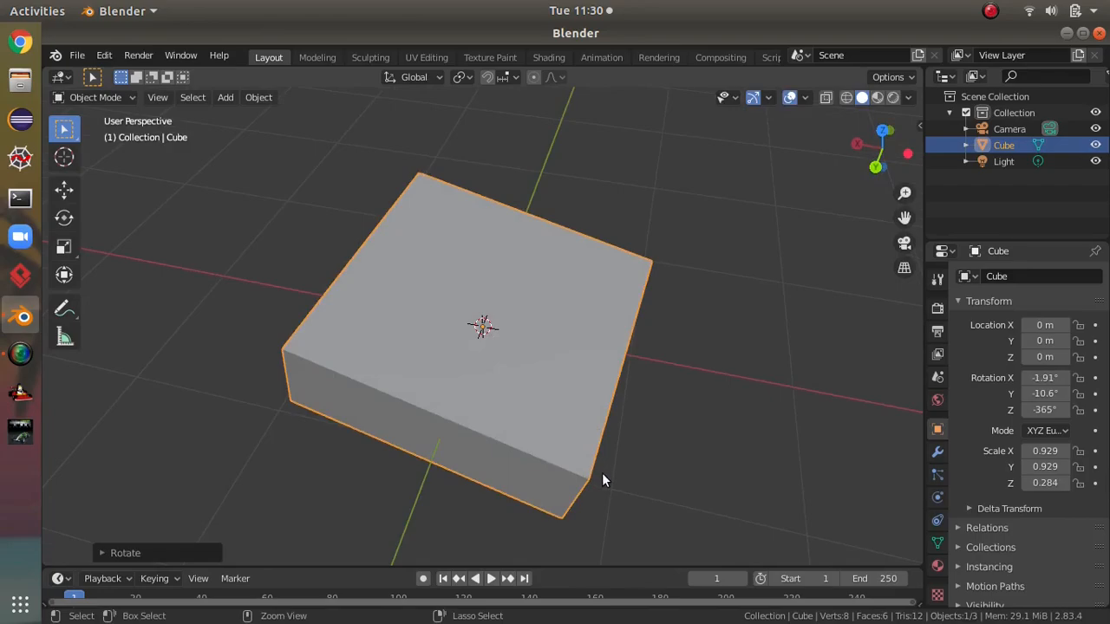
Try rotating the cube around the global Y axis only, and undo the rotation.
{"action": "middle_click_drag", "start_coordinate": [612, 471], "coordinate": [640, 401]}
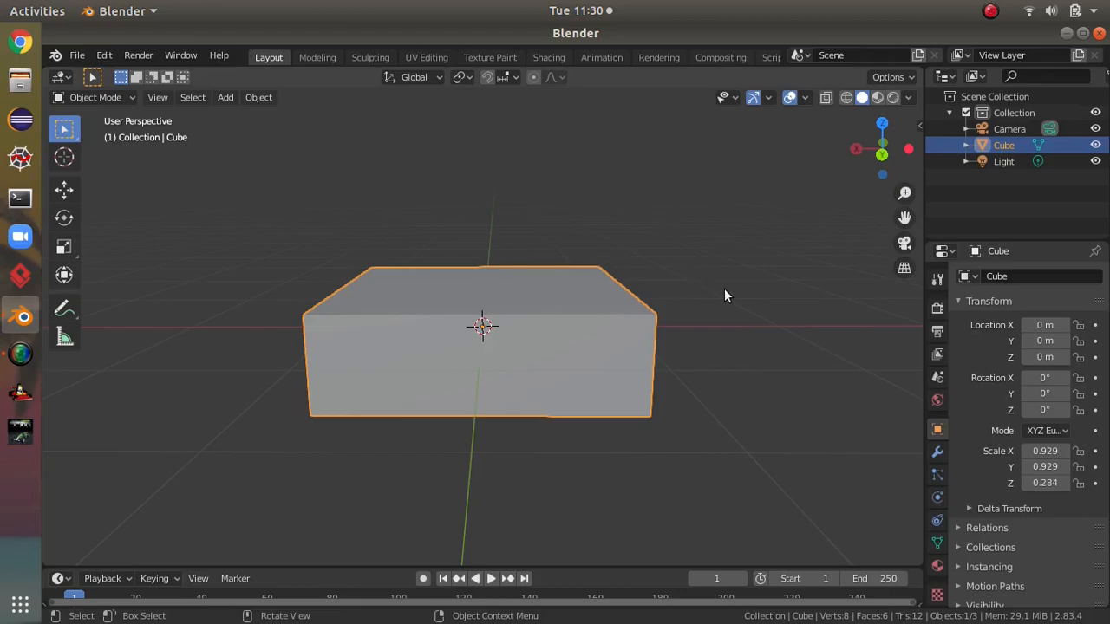
{"action": "middle_click_drag", "start_coordinate": [725, 292], "coordinate": [711, 307]}
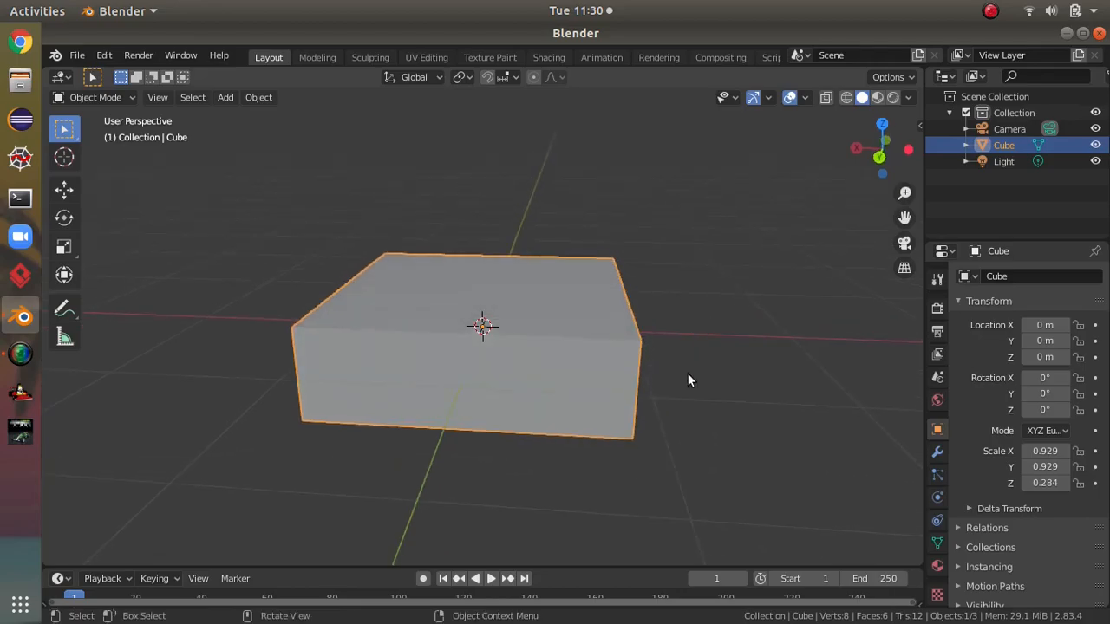
{"action": "key", "text": "r"}
{"action": "key", "text": "y"}
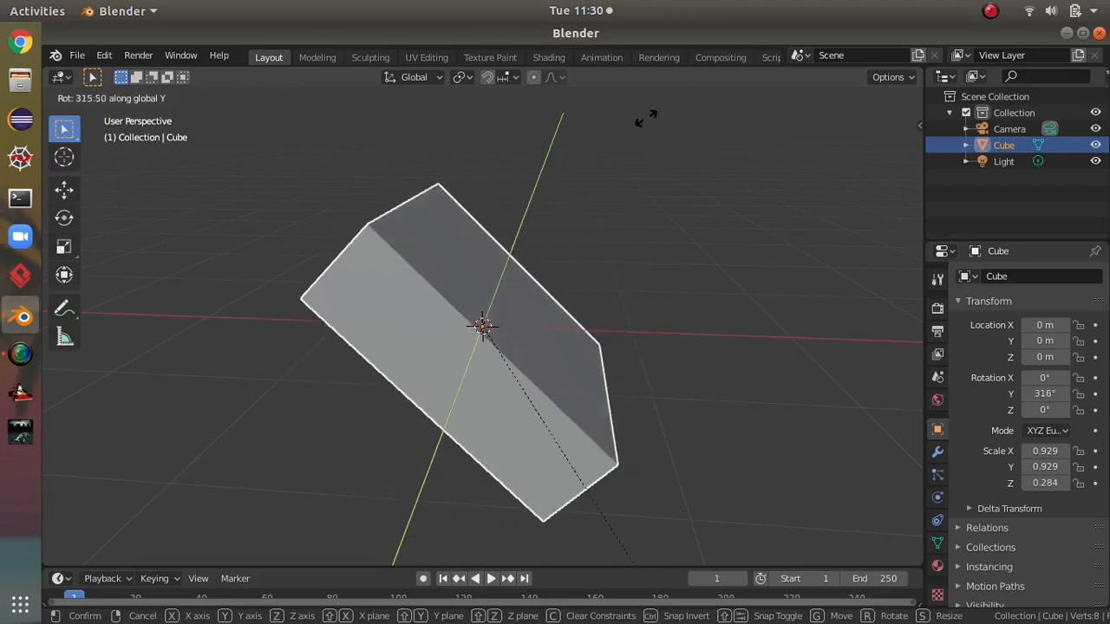
{"action": "left_click", "coordinate": [663, 379]}
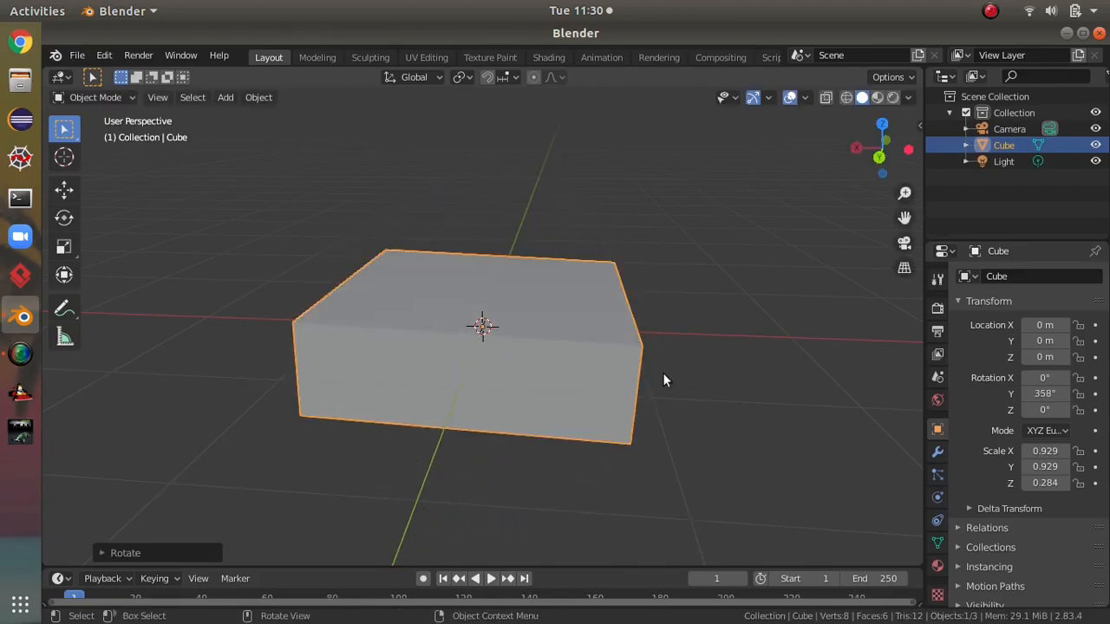
{"action": "key", "text": "ctrl+z"}
Try rotating the cube around the global Z axis and around the global X axis, and undo both rotations.
{"action": "middle_click_drag", "start_coordinate": [676, 395], "coordinate": [736, 391]}
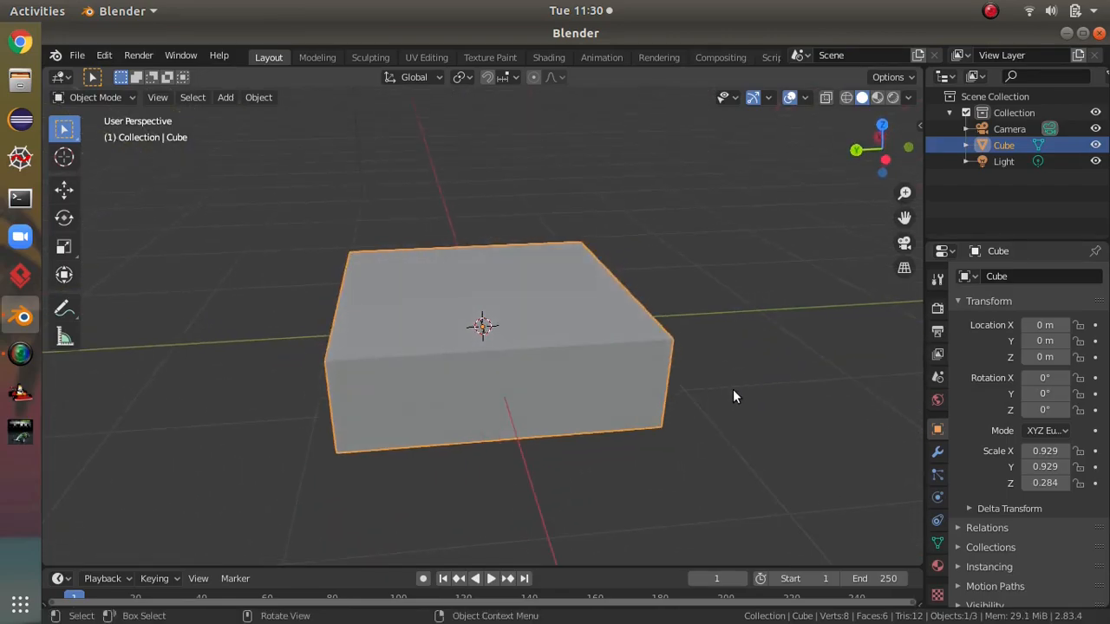
{"action": "key", "text": "r"}
{"action": "key", "text": "z"}
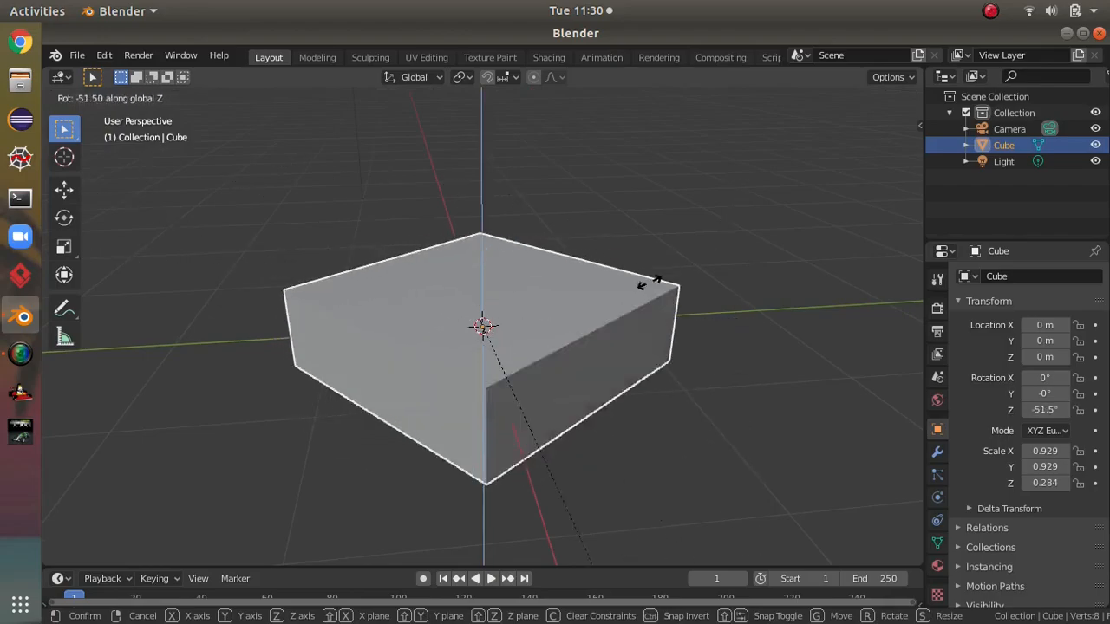
{"action": "left_click", "coordinate": [570, 293]}
{"action": "key", "text": "r"}
{"action": "key", "text": "x"}
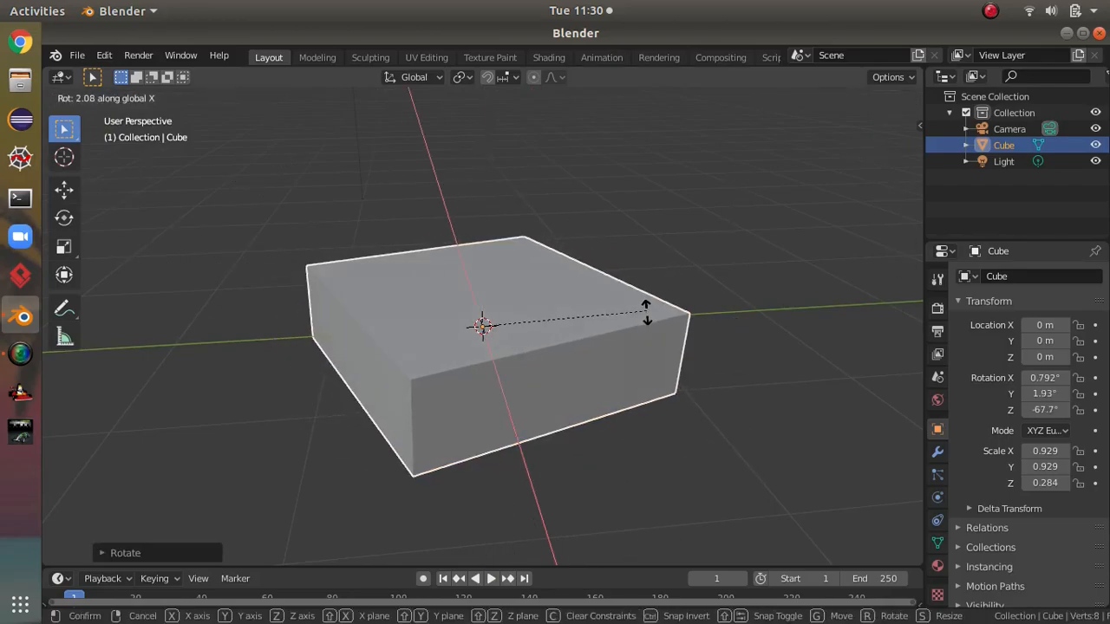
{"action": "left_click", "coordinate": [625, 302]}
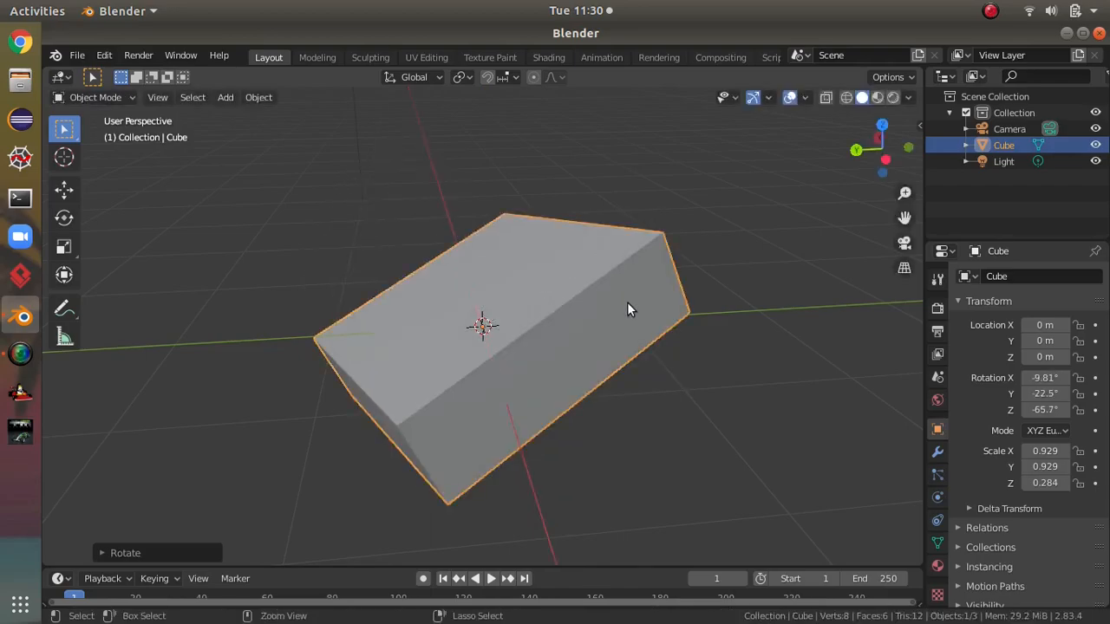
{"action": "key", "text": "ctrl+z"}
{"action": "key", "text": "ctrl+z"}
Enter Edit Mode on the cube and select only its top face.
{"action": "middle_click_drag", "start_coordinate": [634, 310], "coordinate": [598, 366]}
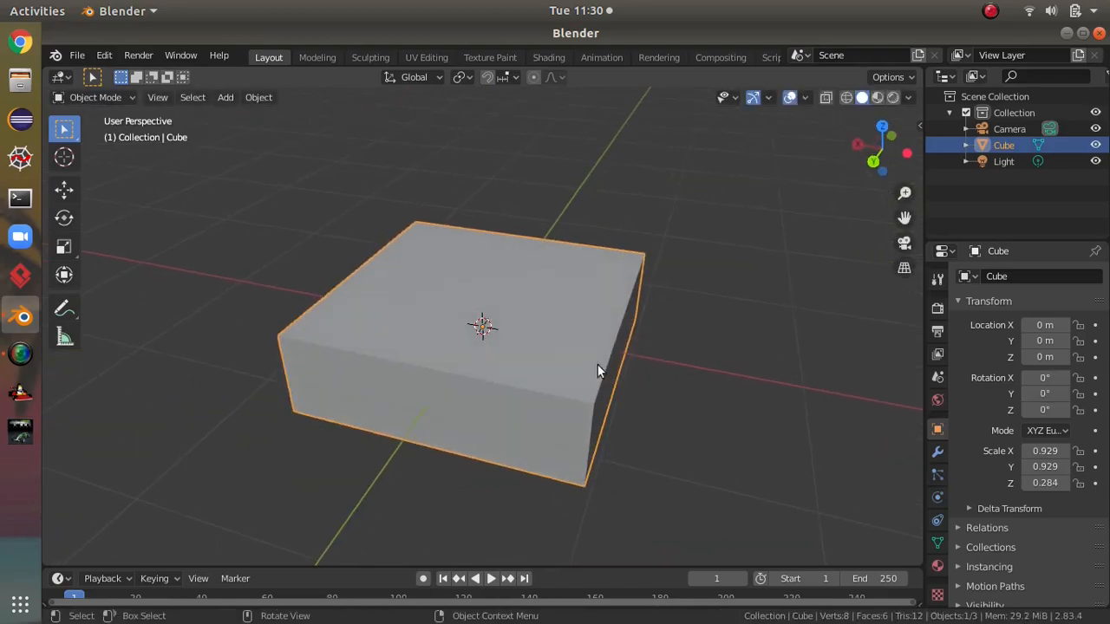
{"action": "middle_click_drag", "start_coordinate": [569, 422], "coordinate": [610, 416]}
{"action": "key", "text": "Tab"}
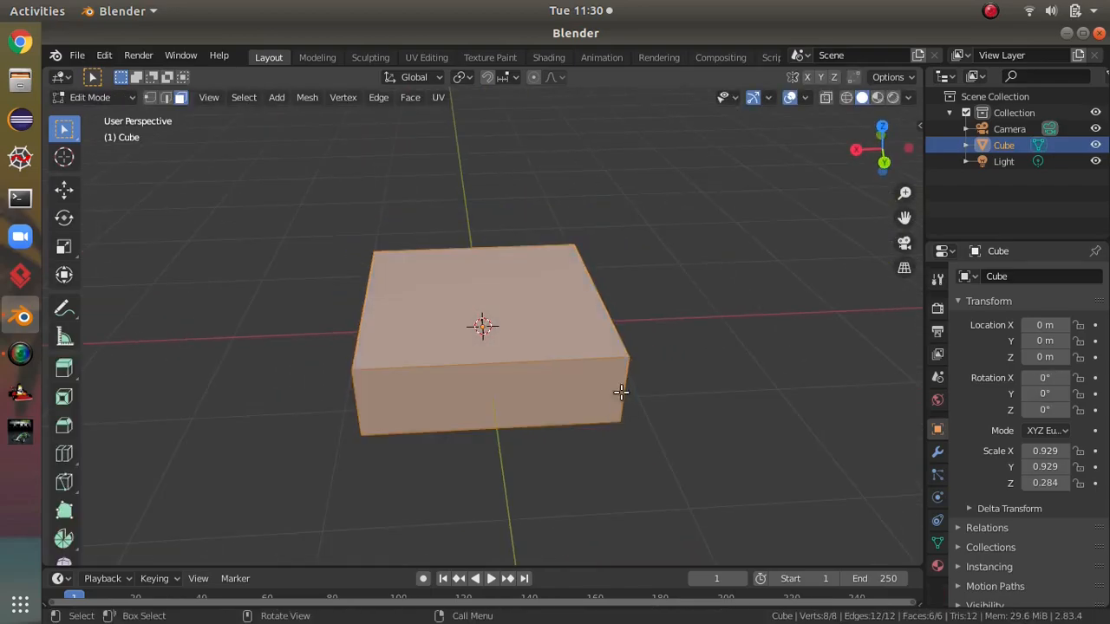
{"action": "left_click", "coordinate": [534, 310]}
{"action": "middle_click_drag", "start_coordinate": [590, 325], "coordinate": [540, 305]}
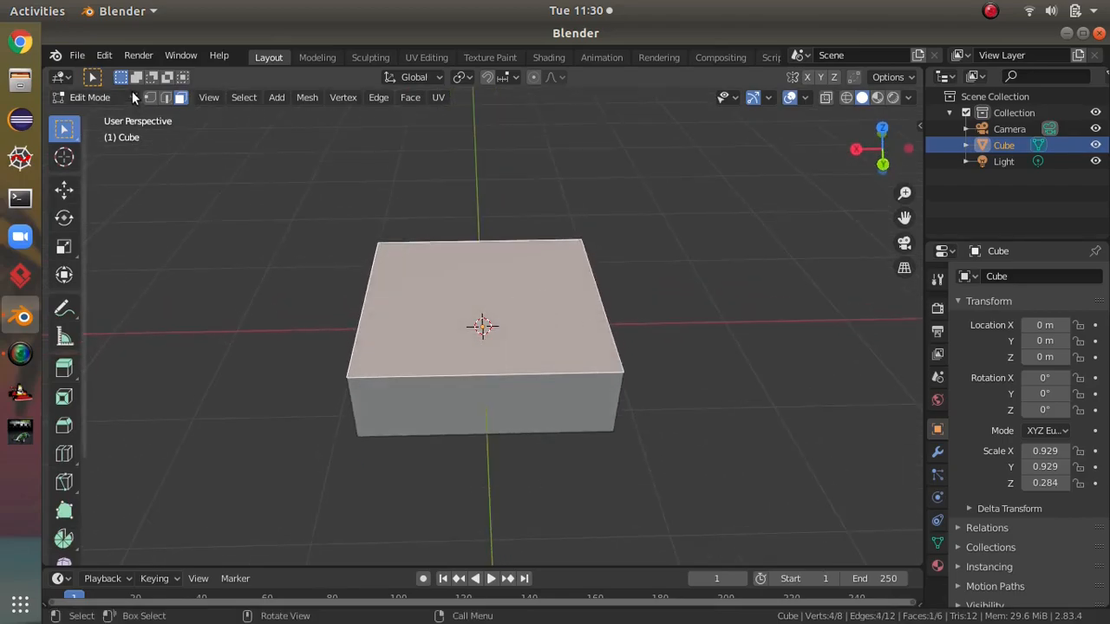
Try insetting the top face with the Inset Faces tool, undo it and return to the box selection tool.
{"action": "scroll", "coordinate": [527, 276], "scroll_direction": "up", "scroll_amount": 5}
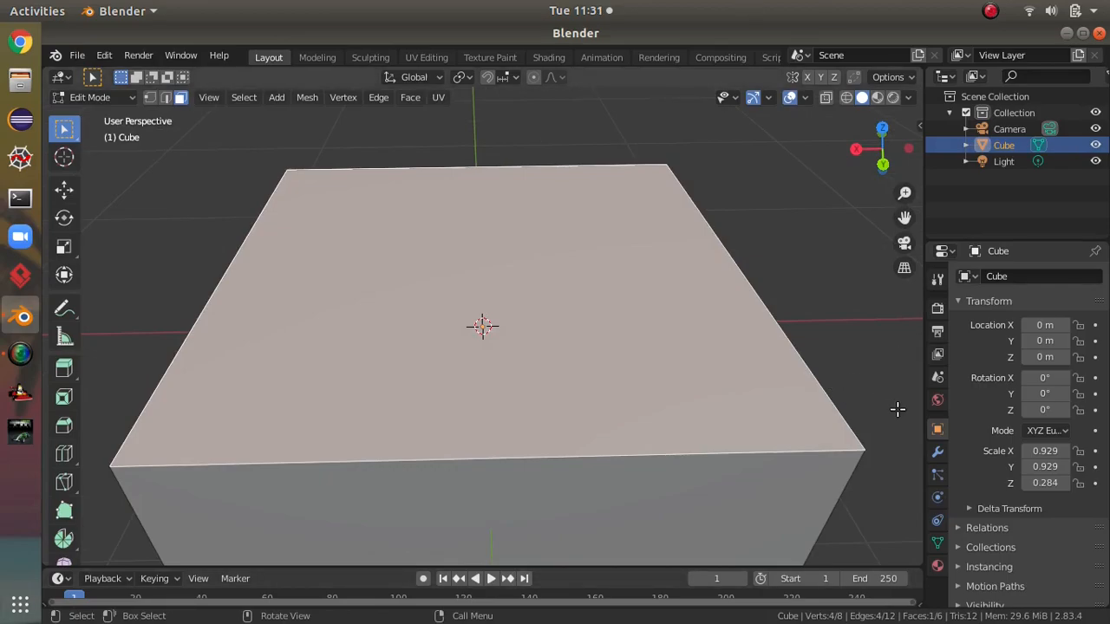
{"action": "left_click", "coordinate": [63, 400]}
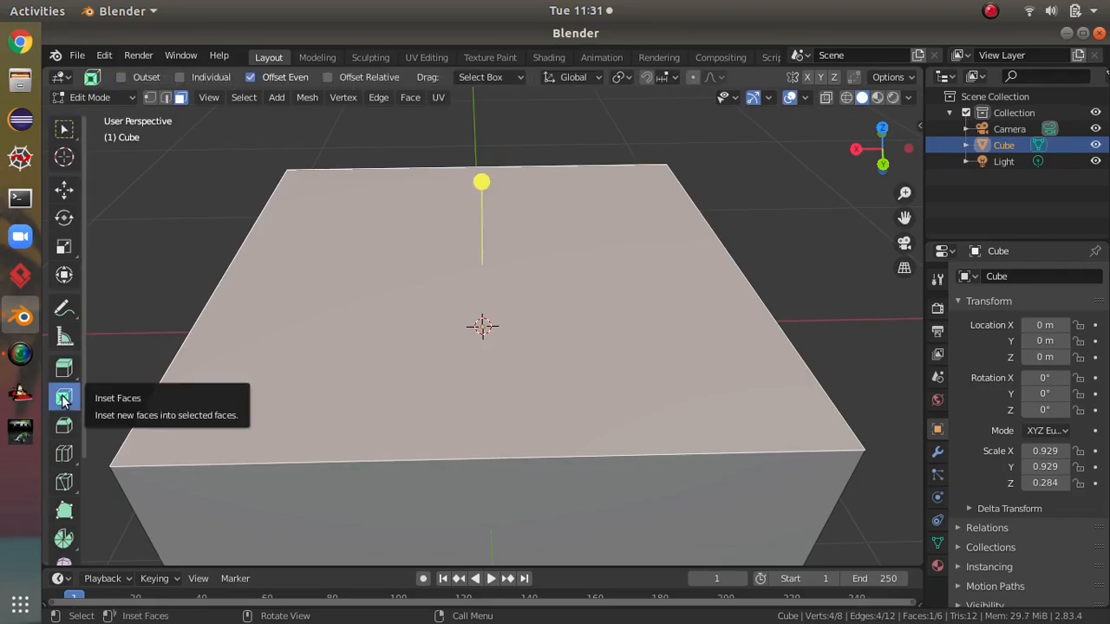
{"action": "left_click_drag", "start_coordinate": [483, 182], "coordinate": [488, 164]}
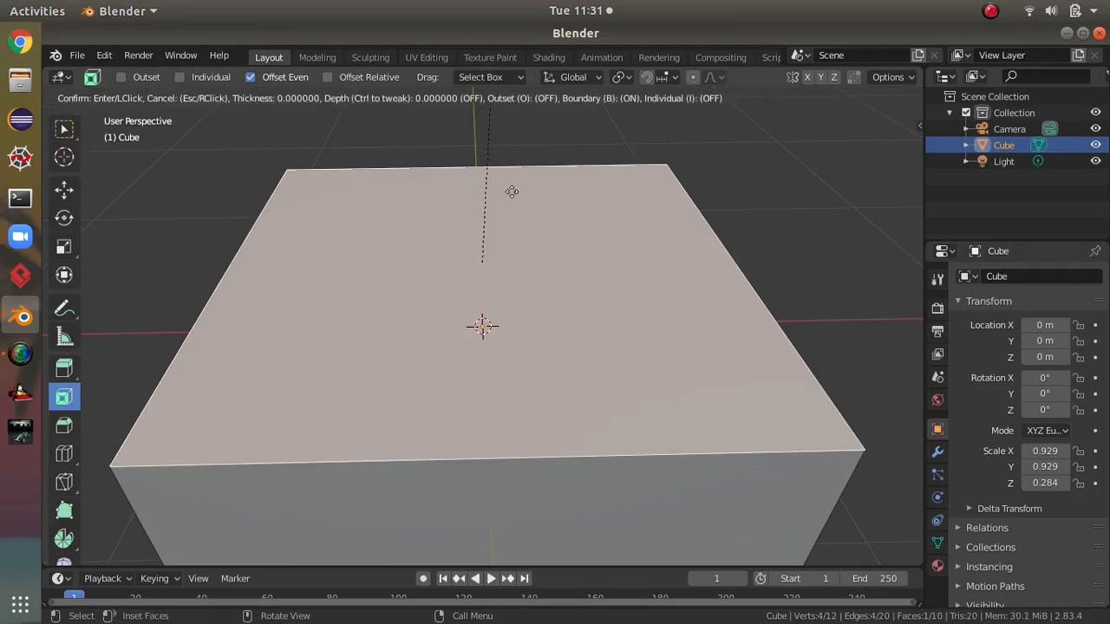
{"action": "left_click_drag", "start_coordinate": [474, 111], "coordinate": [494, 231]}
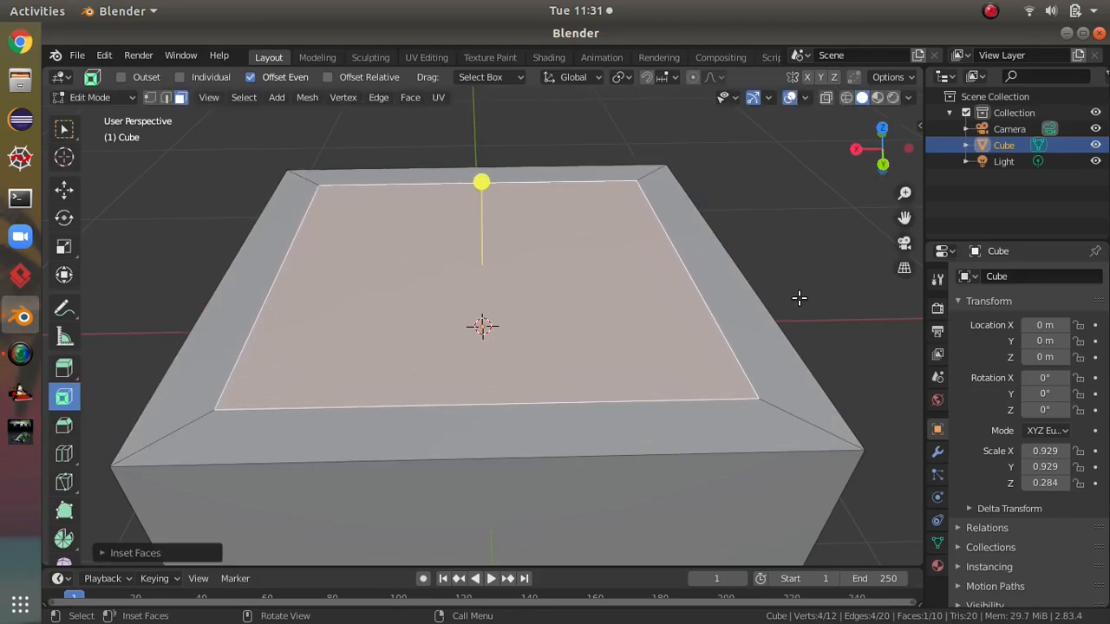
{"action": "key", "text": "ctrl+z"}
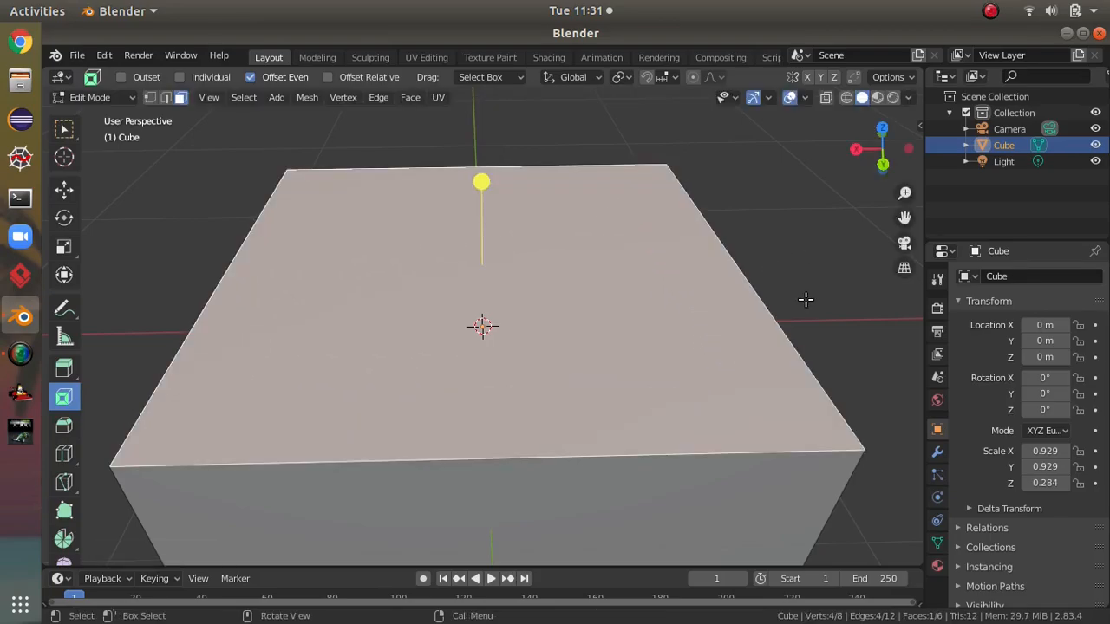
{"action": "left_click", "coordinate": [64, 130]}
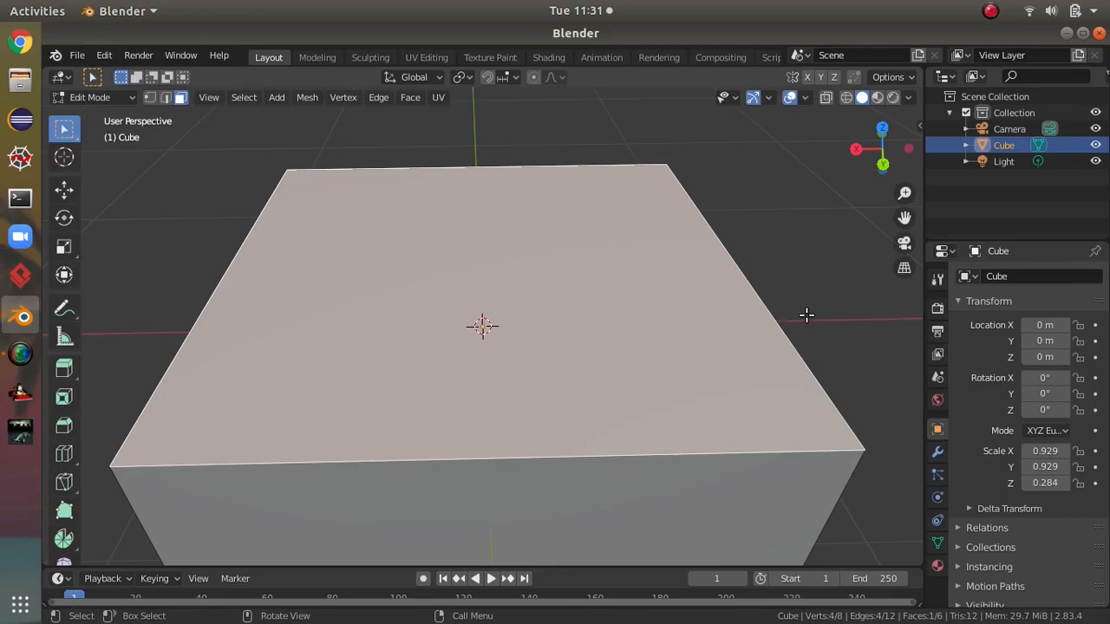
Inset the cube's top face by a thickness of about 0.12.
{"action": "key", "text": "i"}
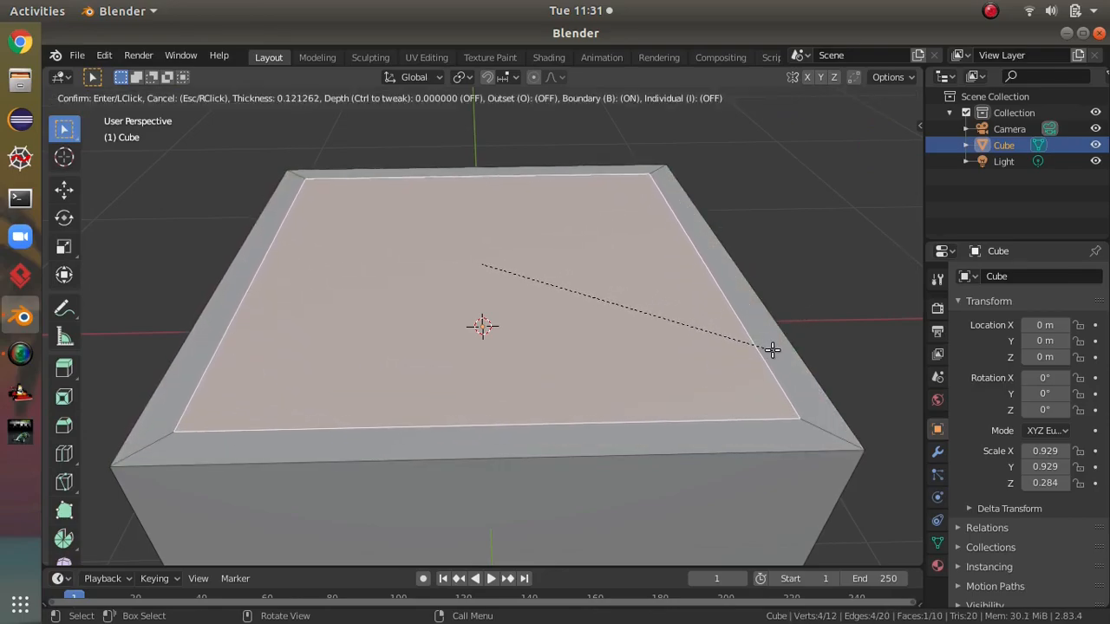
{"action": "left_click", "coordinate": [776, 353]}
{"action": "middle_click_drag", "start_coordinate": [776, 354], "coordinate": [795, 339]}
{"action": "scroll", "coordinate": [806, 327], "scroll_direction": "down", "scroll_amount": 1}
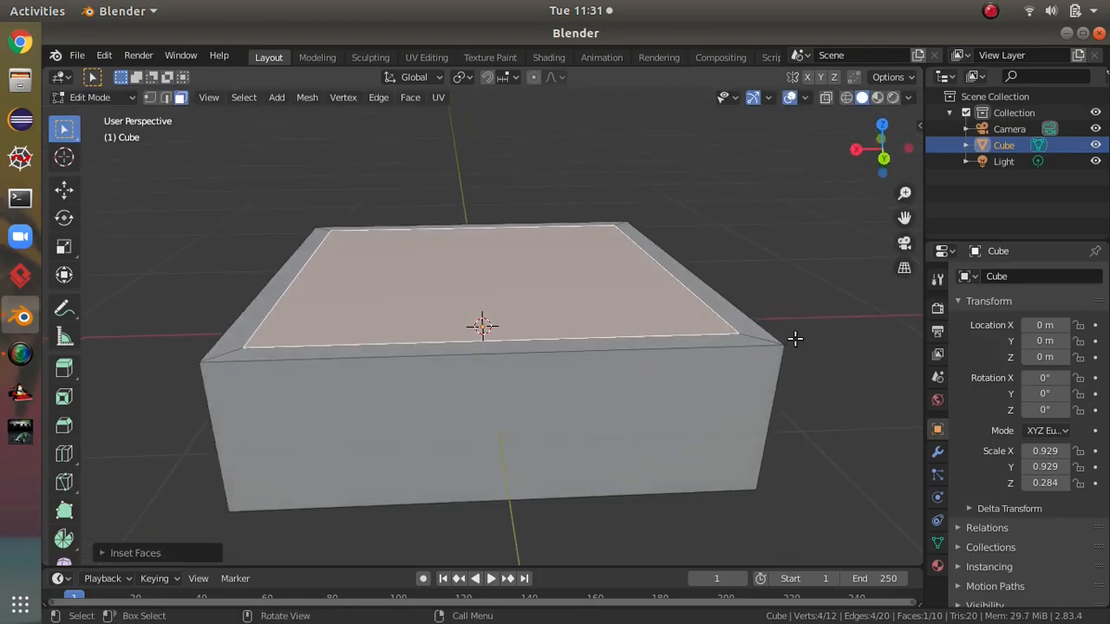
Extrude the inset top face upward by about 0.18 m and return to Object Mode.
{"action": "key", "text": "e"}
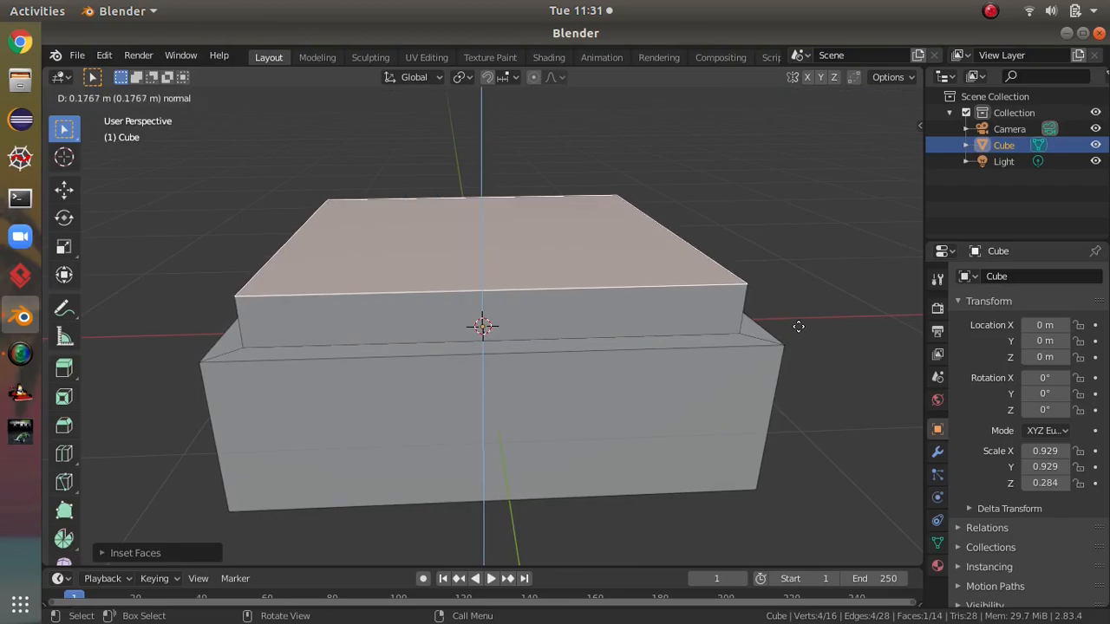
{"action": "left_click", "coordinate": [799, 326]}
{"action": "middle_click_drag", "start_coordinate": [825, 325], "coordinate": [821, 295]}
{"action": "middle_click_drag", "start_coordinate": [766, 326], "coordinate": [708, 510]}
{"action": "middle_click_drag", "start_coordinate": [805, 398], "coordinate": [277, 189]}
{"action": "scroll", "coordinate": [701, 283], "scroll_direction": "up", "scroll_amount": 3}
{"action": "scroll", "coordinate": [738, 291], "scroll_direction": "down", "scroll_amount": 4}
{"action": "key", "text": "Tab"}
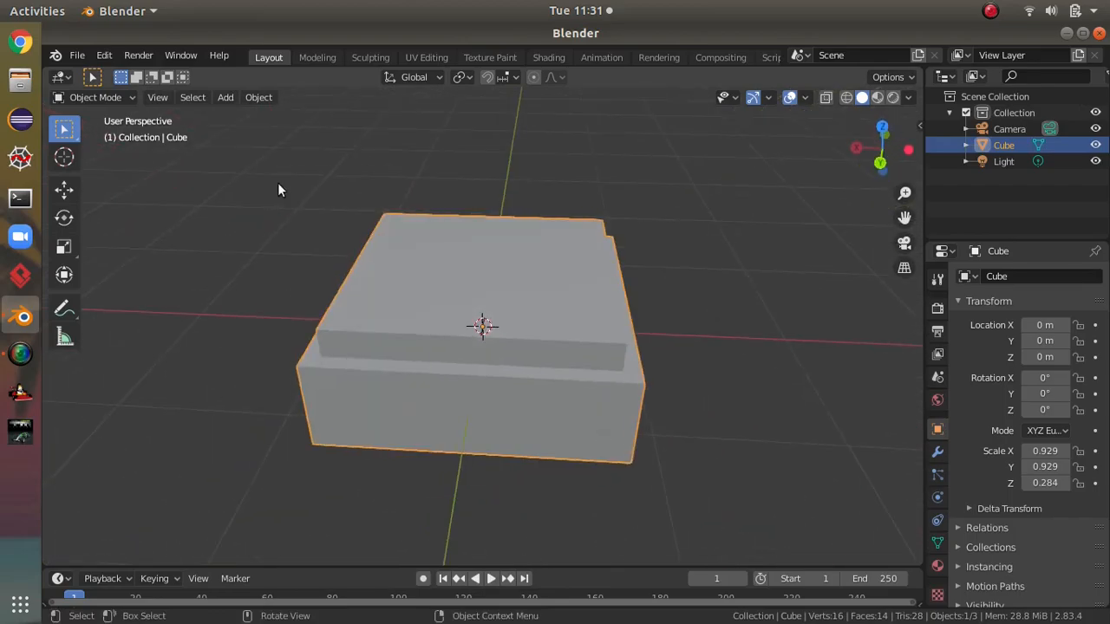
Add a cylinder mesh at the centre of the stepped block and scale it uniformly to about 0.234.
{"action": "left_click", "coordinate": [230, 99]}
{"action": "mouse_move", "coordinate": [247, 116]}
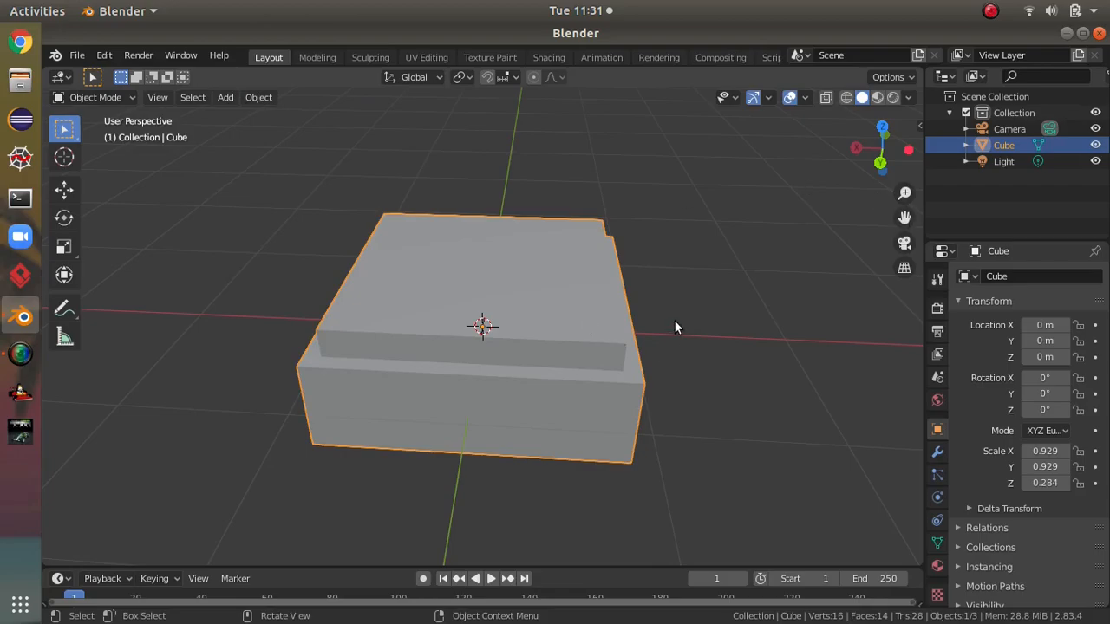
{"action": "key", "text": "shift+a"}
{"action": "mouse_move", "coordinate": [676, 324]}
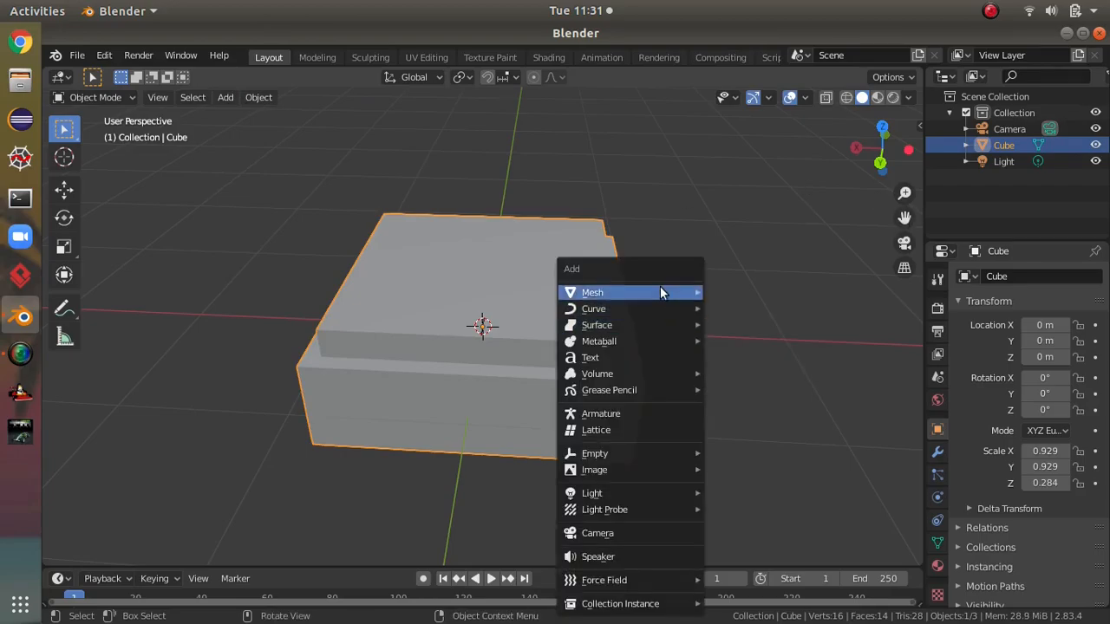
{"action": "mouse_move", "coordinate": [665, 293]}
{"action": "left_click", "coordinate": [719, 371]}
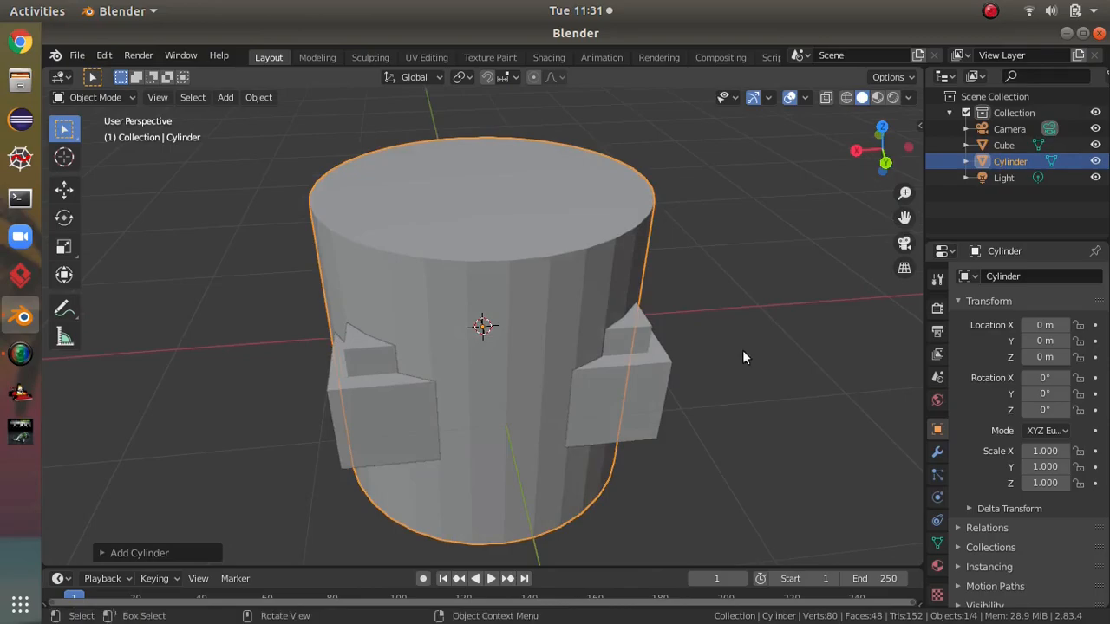
{"action": "key", "text": "s"}
{"action": "left_click", "coordinate": [519, 375]}
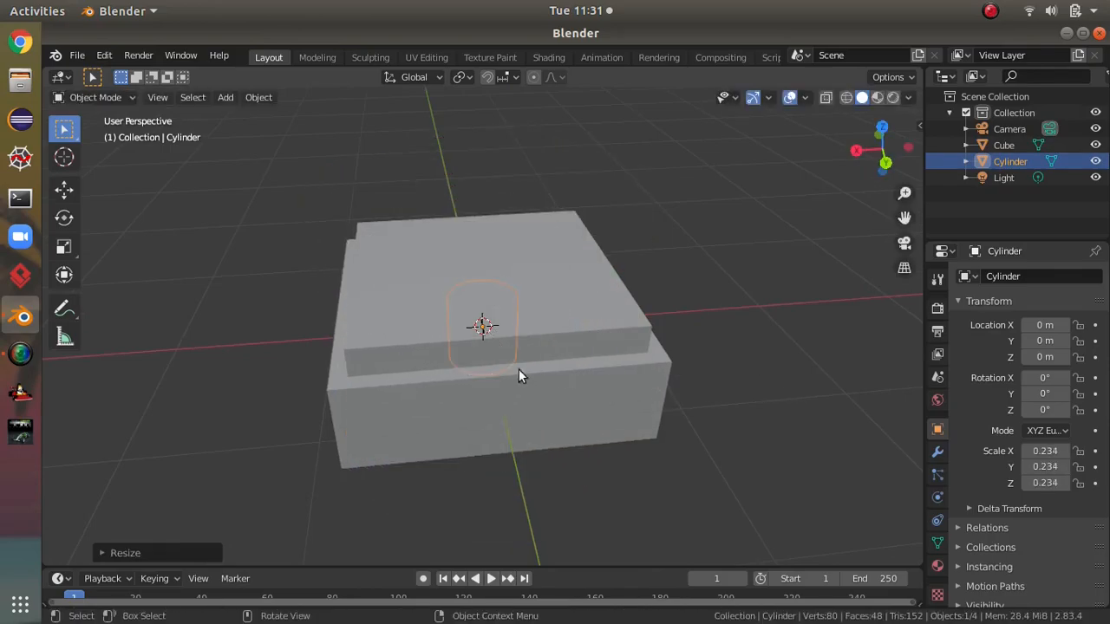
Move the cylinder up along Z to about 0.563 m so it rises out of the block's top.
{"action": "left_click", "coordinate": [65, 190]}
{"action": "left_click_drag", "start_coordinate": [490, 279], "coordinate": [486, 195]}
{"action": "middle_click_drag", "start_coordinate": [486, 195], "coordinate": [817, 350]}
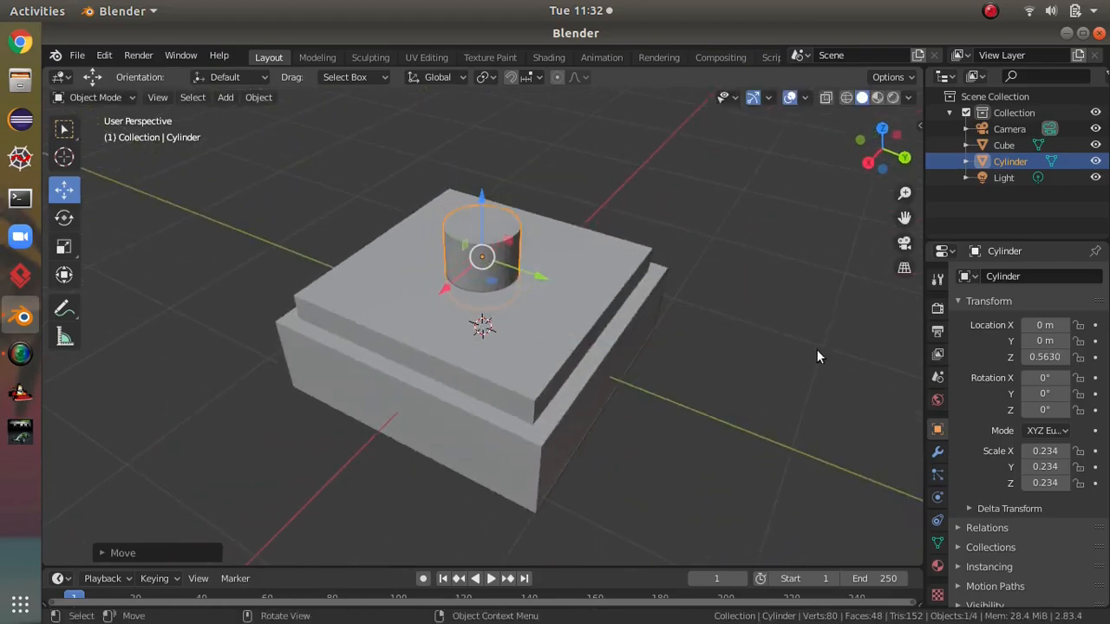
Try a Subdivision Surface modifier on the cylinder, inspect its effect and remove the modifier.
{"action": "left_click", "coordinate": [938, 454]}
{"action": "left_click", "coordinate": [981, 277]}
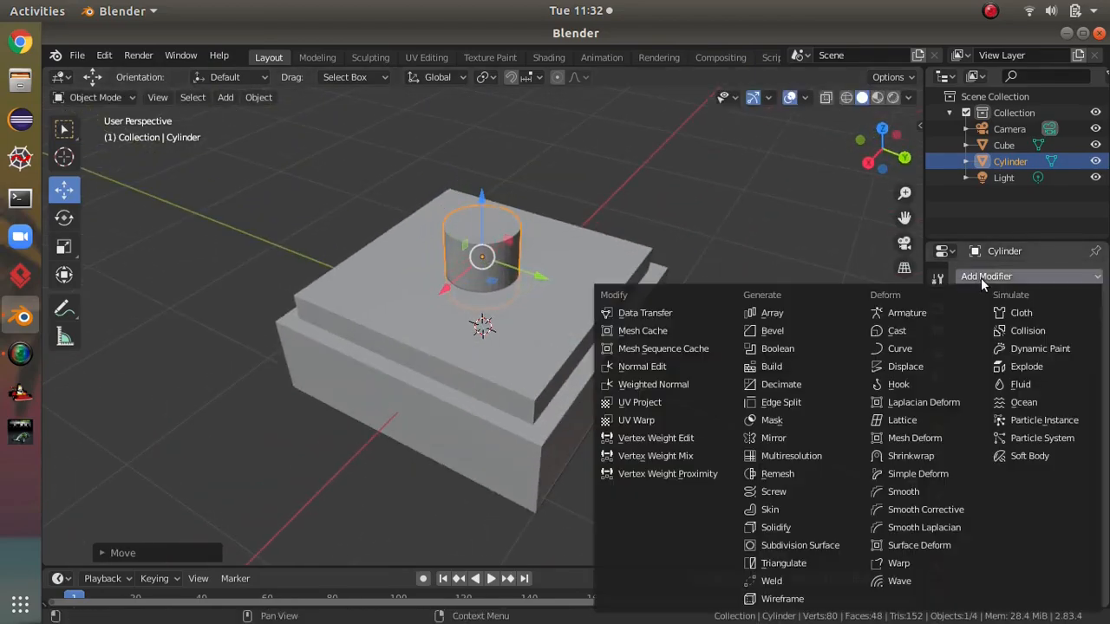
{"action": "left_click", "coordinate": [838, 544]}
{"action": "middle_click_drag", "start_coordinate": [670, 345], "coordinate": [778, 232]}
{"action": "scroll", "coordinate": [660, 373], "scroll_direction": "up", "scroll_amount": 4}
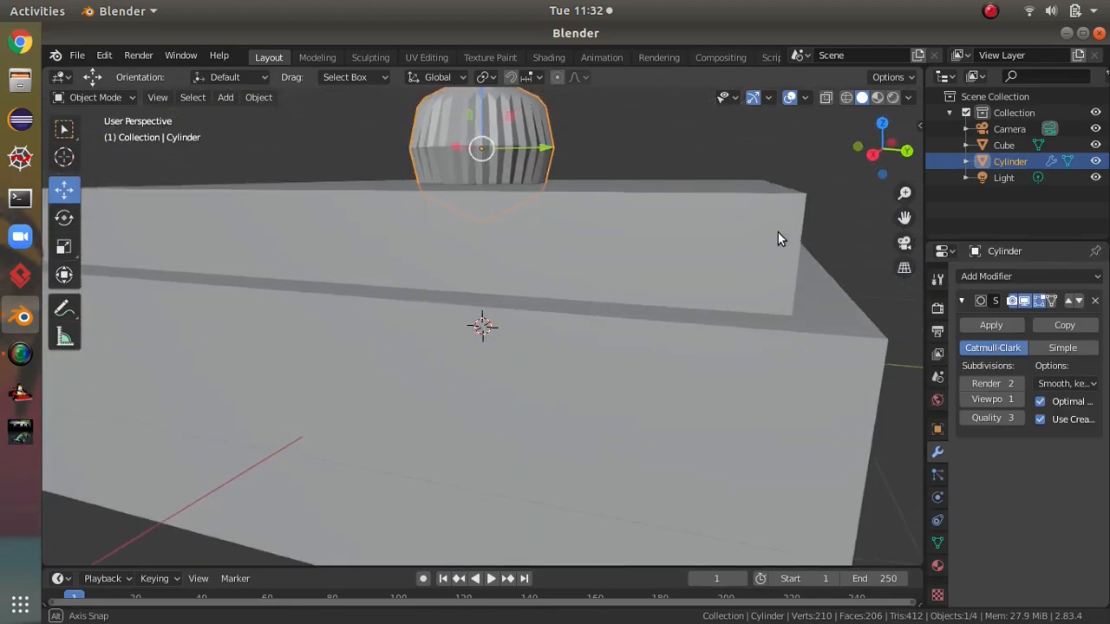
{"action": "scroll", "coordinate": [707, 258], "scroll_direction": "down", "scroll_amount": 4}
{"action": "mouse_move", "coordinate": [707, 257]}
{"action": "middle_mouse_down"}
{"action": "mouse_move", "coordinate": [667, 324]}
{"action": "mouse_move", "coordinate": [682, 327]}
{"action": "mouse_move", "coordinate": [714, 404]}
{"action": "mouse_move", "coordinate": [711, 250]}
{"action": "middle_mouse_up"}
{"action": "scroll", "coordinate": [723, 318], "scroll_direction": "up", "scroll_amount": 4}
{"action": "scroll", "coordinate": [714, 410], "scroll_direction": "down", "scroll_amount": 4}
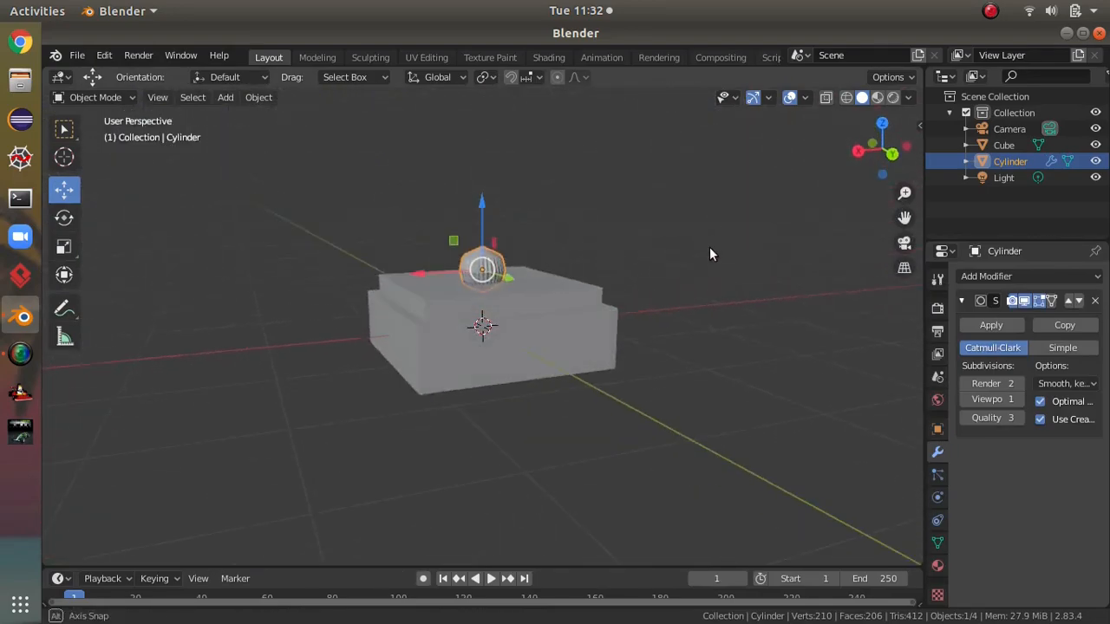
{"action": "left_click", "coordinate": [1095, 301]}
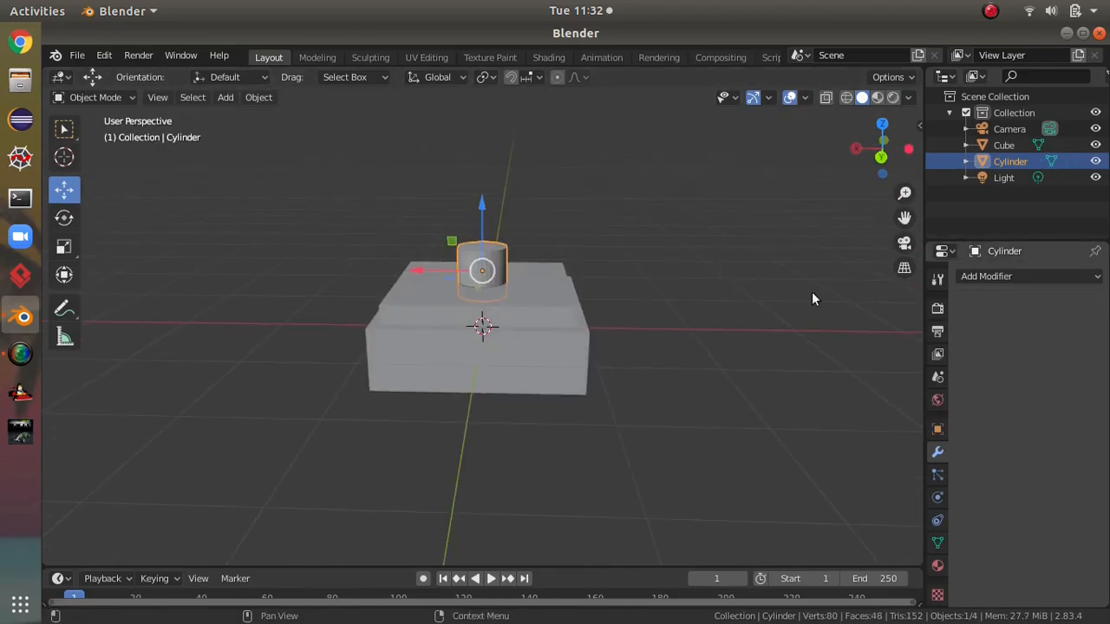
Scale the cylinder uniformly by about 0.4 and lower it slightly along the Z axis.
{"action": "scroll", "coordinate": [728, 262], "scroll_direction": "up", "scroll_amount": 5}
{"action": "middle_click_drag", "start_coordinate": [728, 262], "coordinate": [736, 367]}
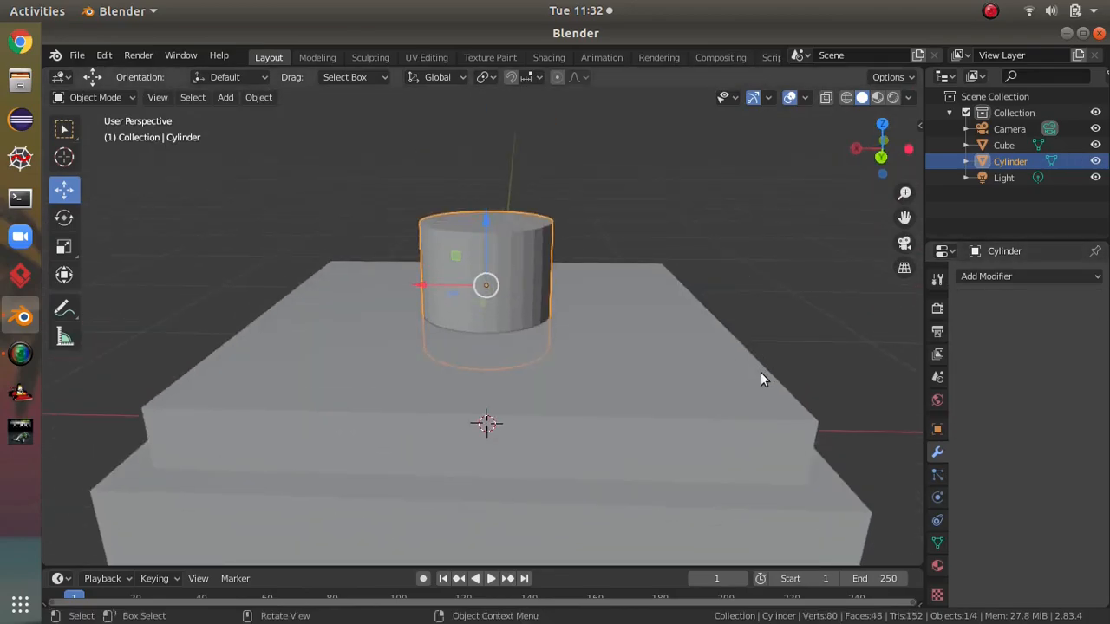
{"action": "key", "text": "s"}
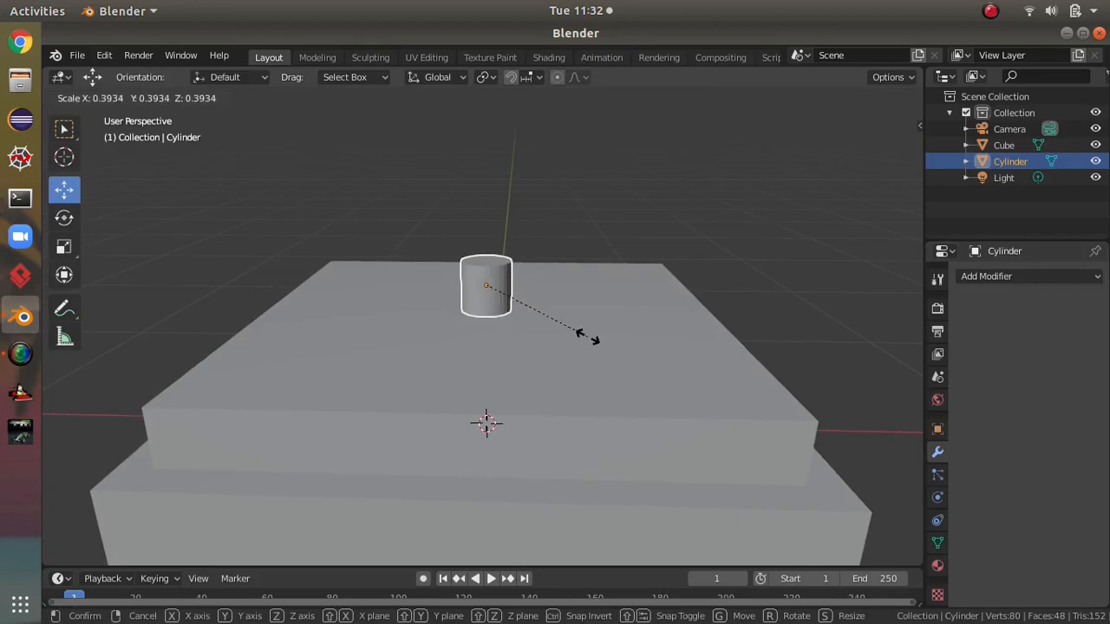
{"action": "left_click", "coordinate": [586, 347]}
{"action": "key", "text": "g"}
{"action": "key", "text": "z"}
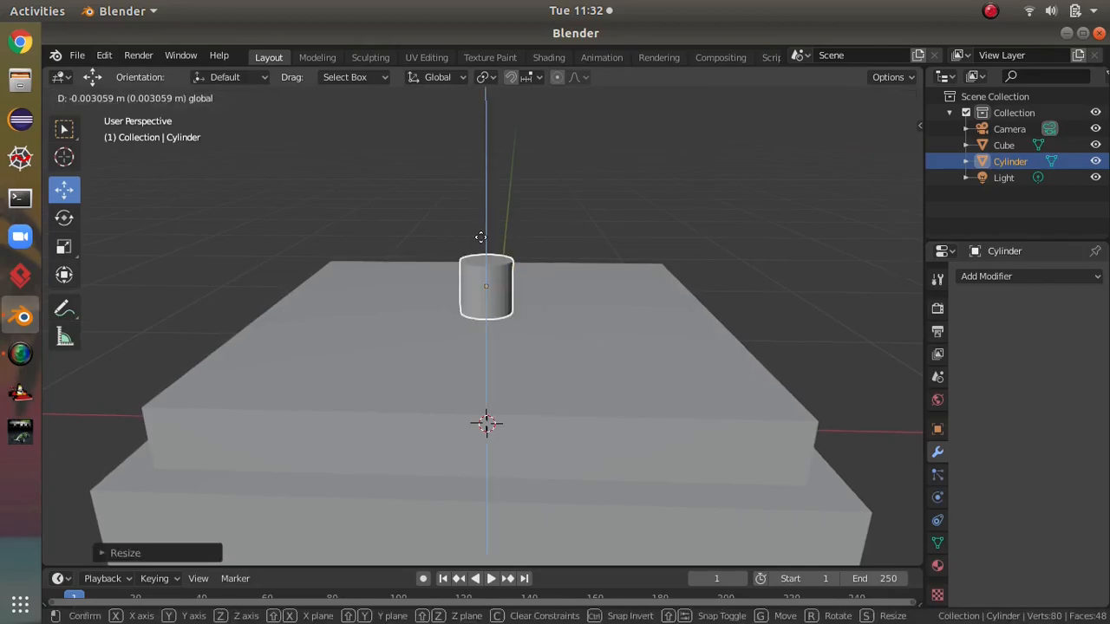
{"action": "left_click", "coordinate": [499, 251]}
Stretch the cylinder along Z into a tall post and raise it to stand on the block's top face.
{"action": "key", "text": "s"}
{"action": "key", "text": "z"}
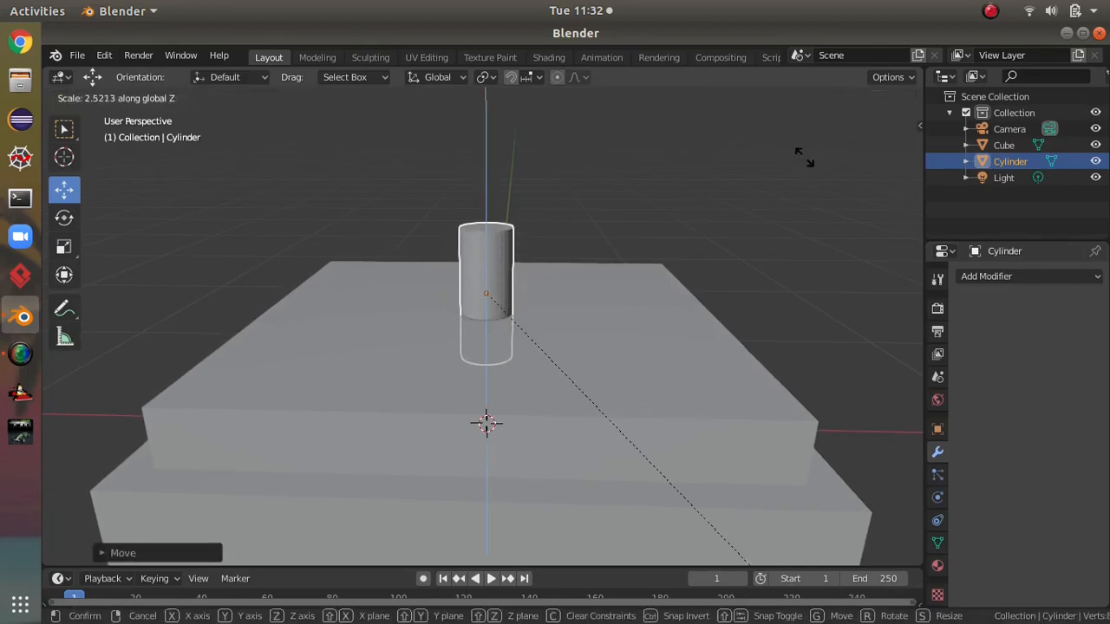
{"action": "left_click", "coordinate": [838, 248]}
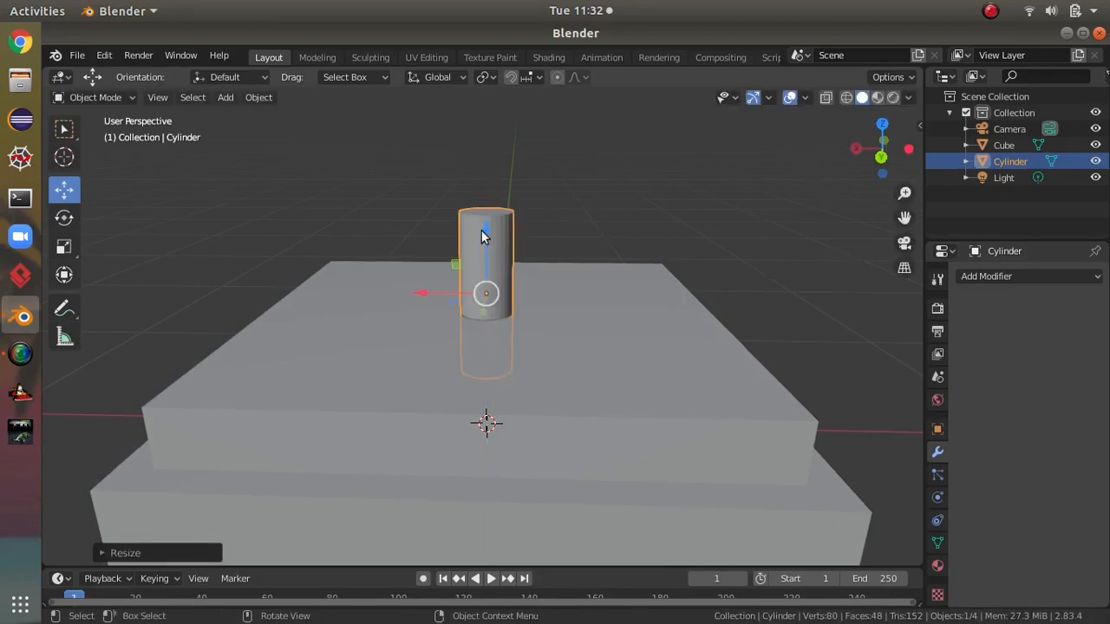
{"action": "key", "text": "g"}
{"action": "key", "text": "z"}
{"action": "left_click", "coordinate": [637, 228]}
{"action": "middle_click_drag", "start_coordinate": [638, 228], "coordinate": [647, 284]}
{"action": "scroll", "coordinate": [646, 284], "scroll_direction": "down", "scroll_amount": 2}
Add a UV sphere and shrink it uniformly to roughly the thickness of the cylinder post.
{"action": "left_click", "coordinate": [227, 98]}
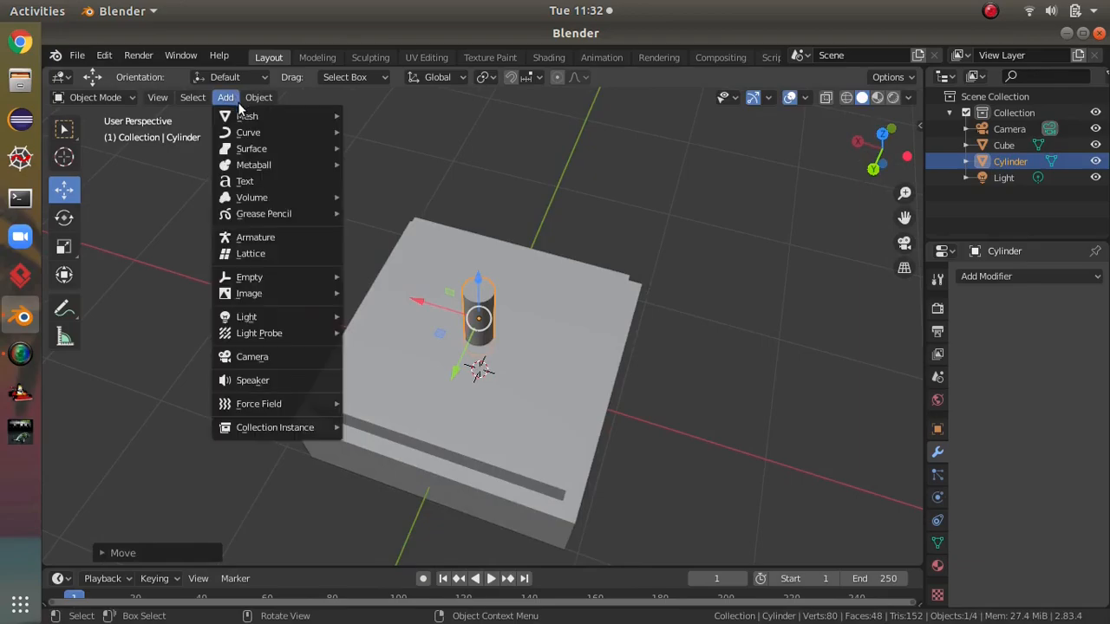
{"action": "mouse_move", "coordinate": [254, 116]}
{"action": "left_click", "coordinate": [378, 169]}
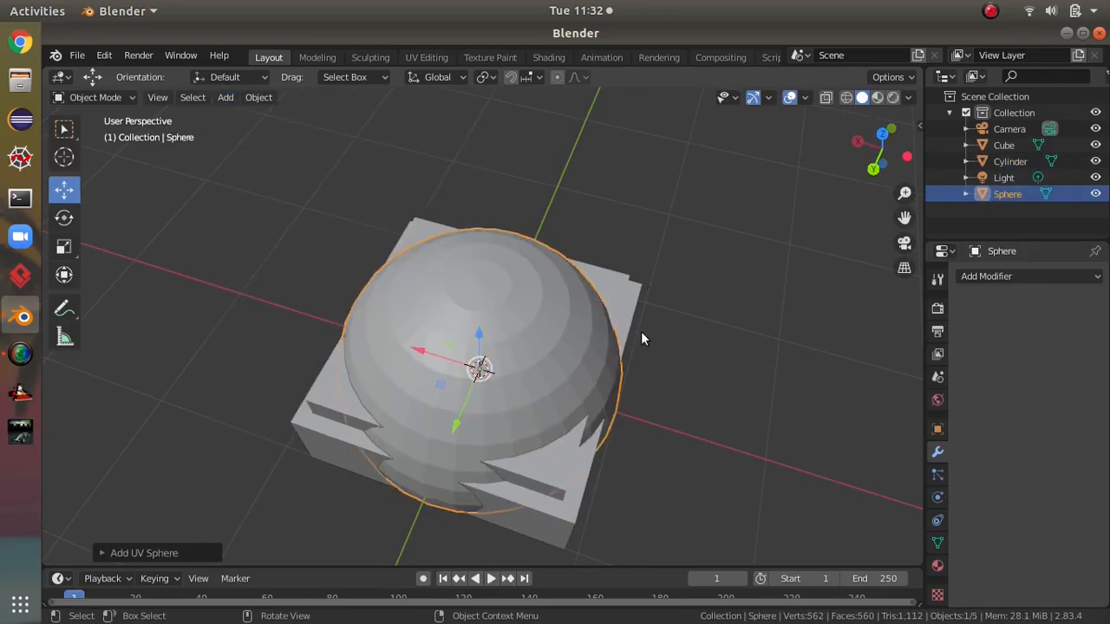
{"action": "middle_click_drag", "start_coordinate": [753, 371], "coordinate": [793, 356]}
{"action": "key", "text": "s"}
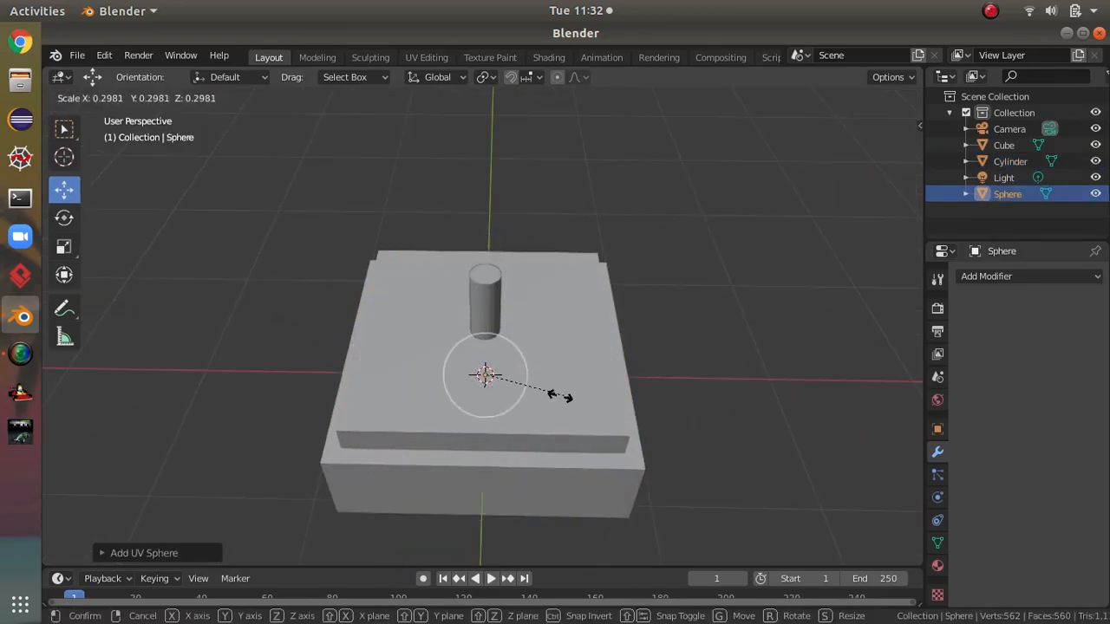
{"action": "left_click", "coordinate": [510, 386]}
{"action": "key", "text": "g"}
{"action": "left_click", "coordinate": [642, 425]}
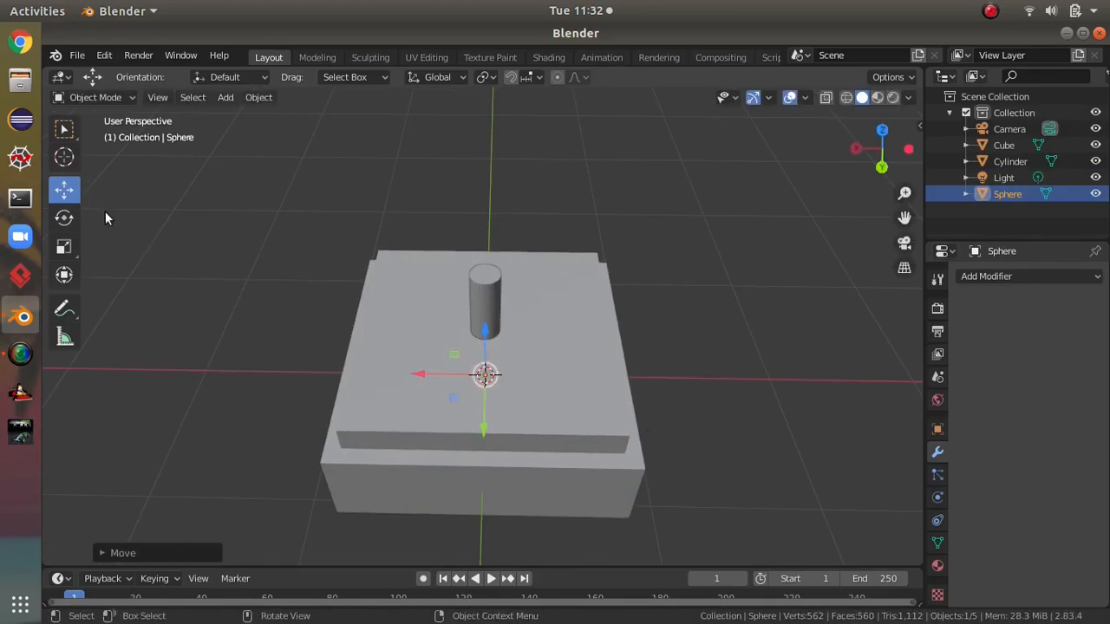
Raise the small sphere slightly along Z, and shift it along the Y and X axes.
{"action": "middle_click_drag", "start_coordinate": [398, 277], "coordinate": [498, 292]}
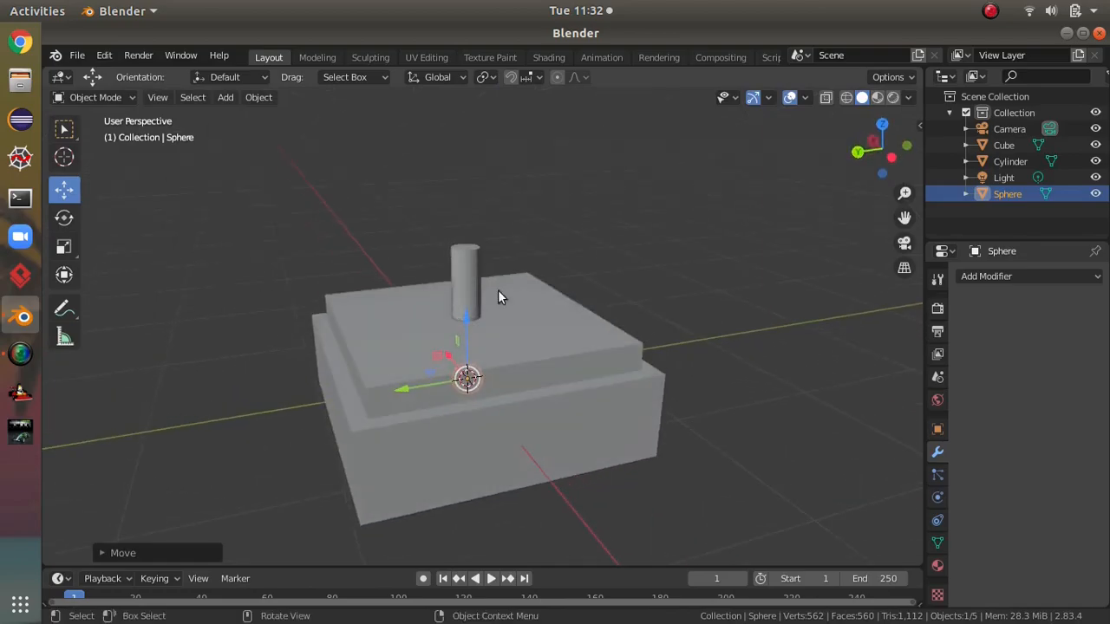
{"action": "key", "text": "g"}
{"action": "key", "text": "z"}
{"action": "left_click", "coordinate": [423, 374]}
{"action": "key", "text": "g"}
{"action": "key", "text": "y"}
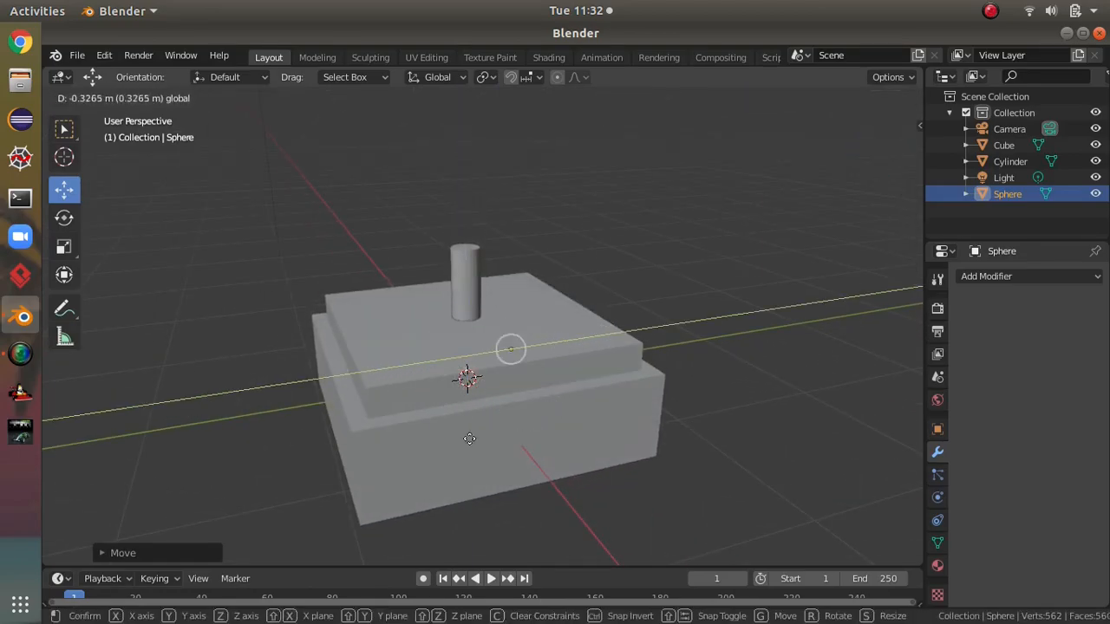
{"action": "left_click", "coordinate": [474, 309]}
{"action": "middle_click_drag", "start_coordinate": [475, 308], "coordinate": [667, 381]}
{"action": "key", "text": "g"}
{"action": "key", "text": "x"}
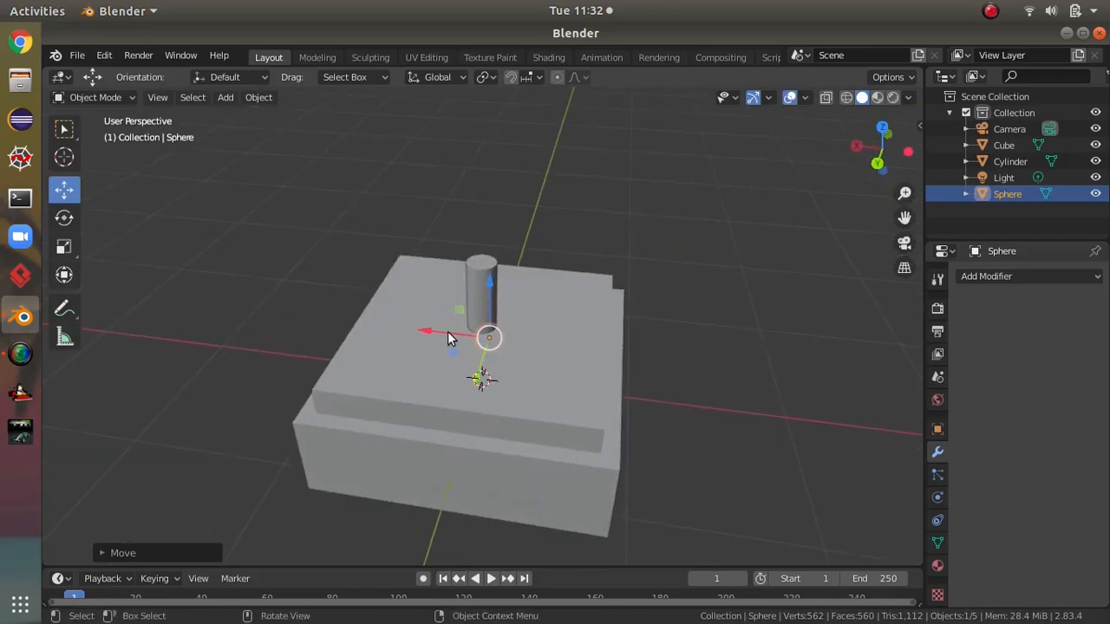
{"action": "left_click", "coordinate": [433, 340]}
{"action": "middle_click_drag", "start_coordinate": [434, 340], "coordinate": [709, 384]}
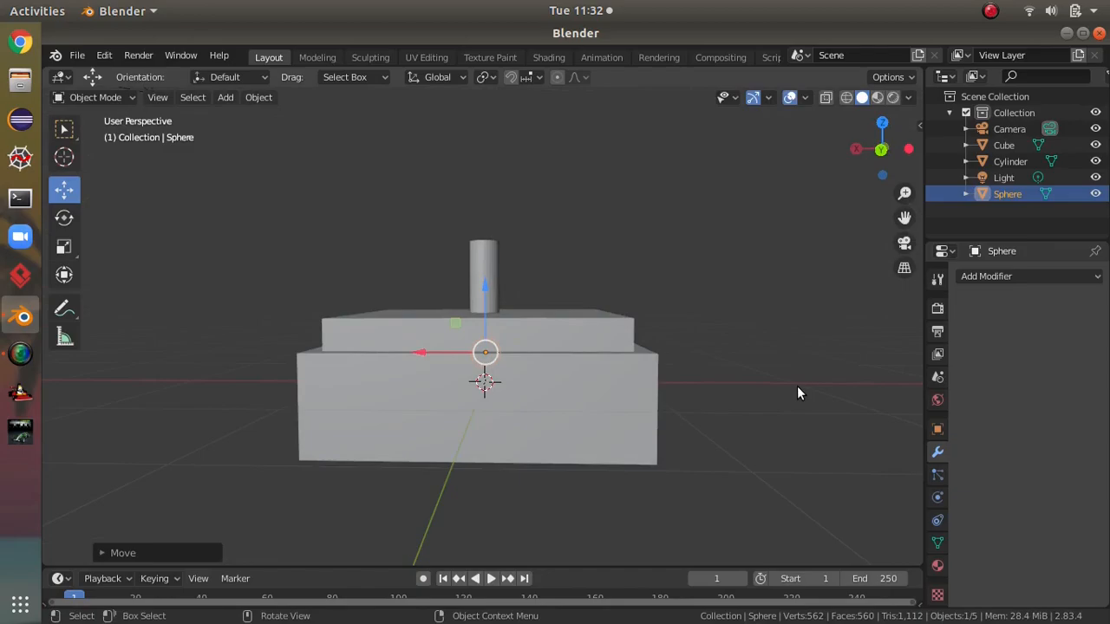
Try moving the sphere freely up toward the top of the post, and undo that move.
{"action": "key", "text": "g"}
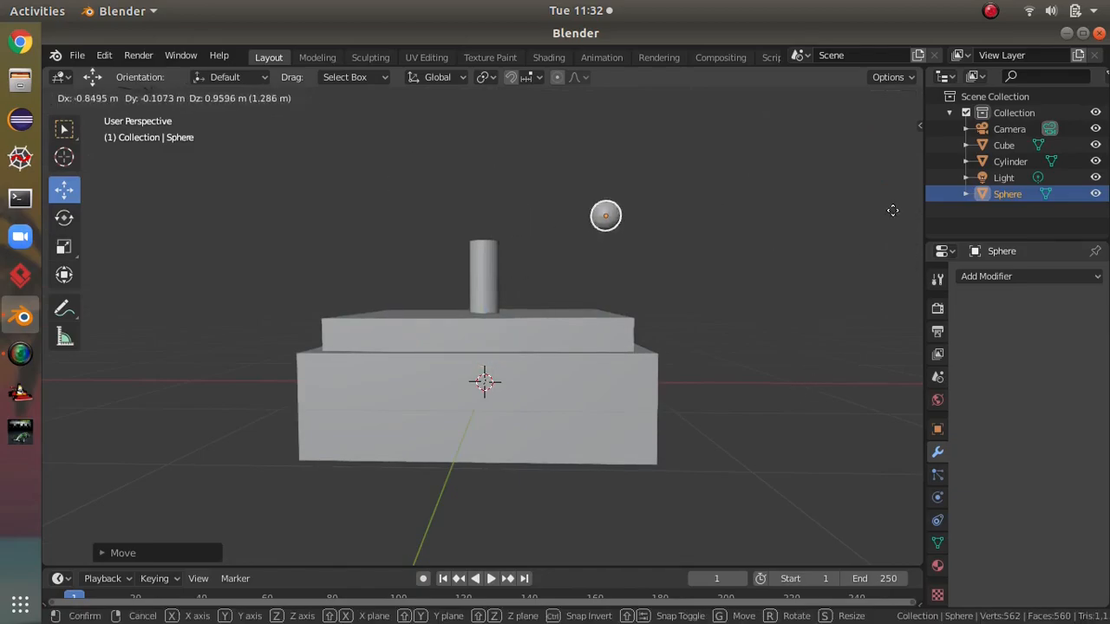
{"action": "left_click", "coordinate": [802, 282]}
{"action": "middle_click_drag", "start_coordinate": [815, 288], "coordinate": [615, 377]}
{"action": "key", "text": "ctrl+z"}
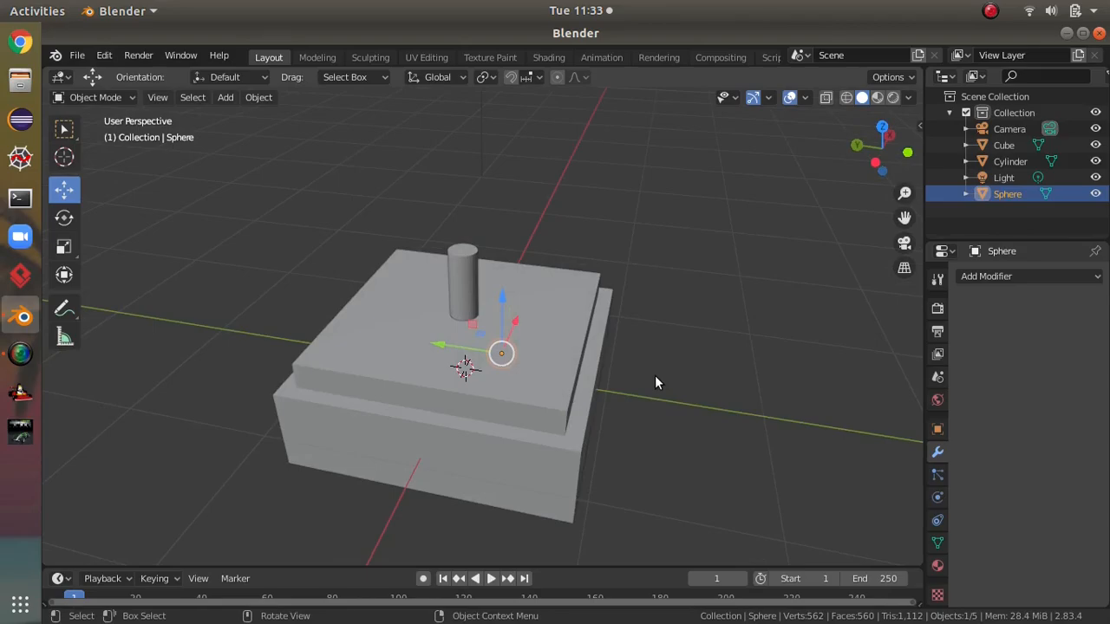
Try lifting the sphere above the block along Z and shifting it along X.
{"action": "key", "text": "g"}
{"action": "key", "text": "x"}
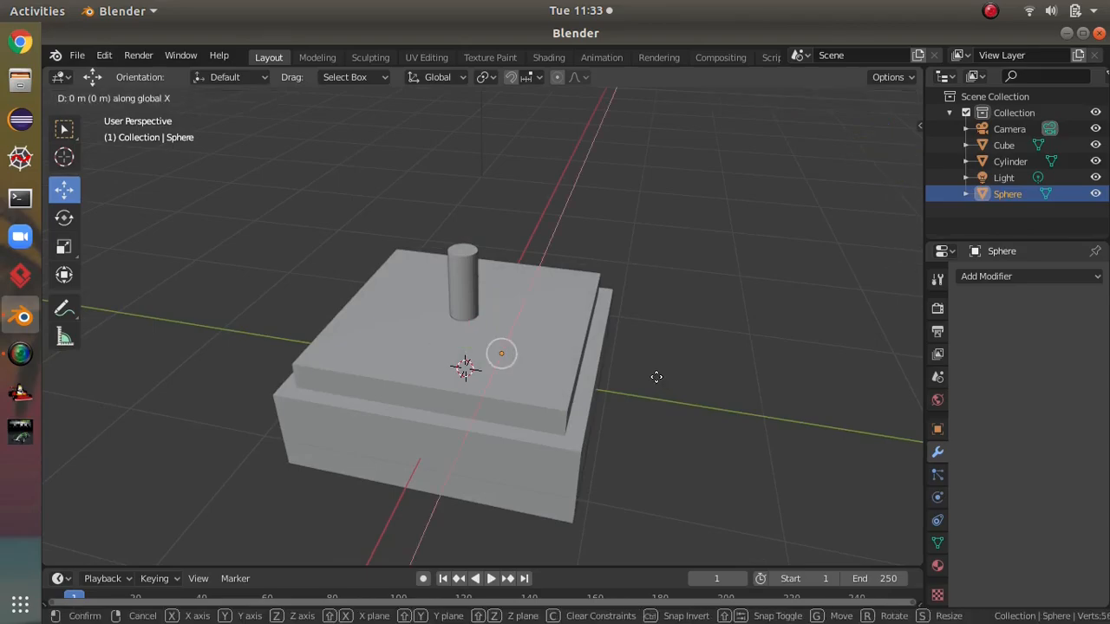
{"action": "key", "text": "z"}
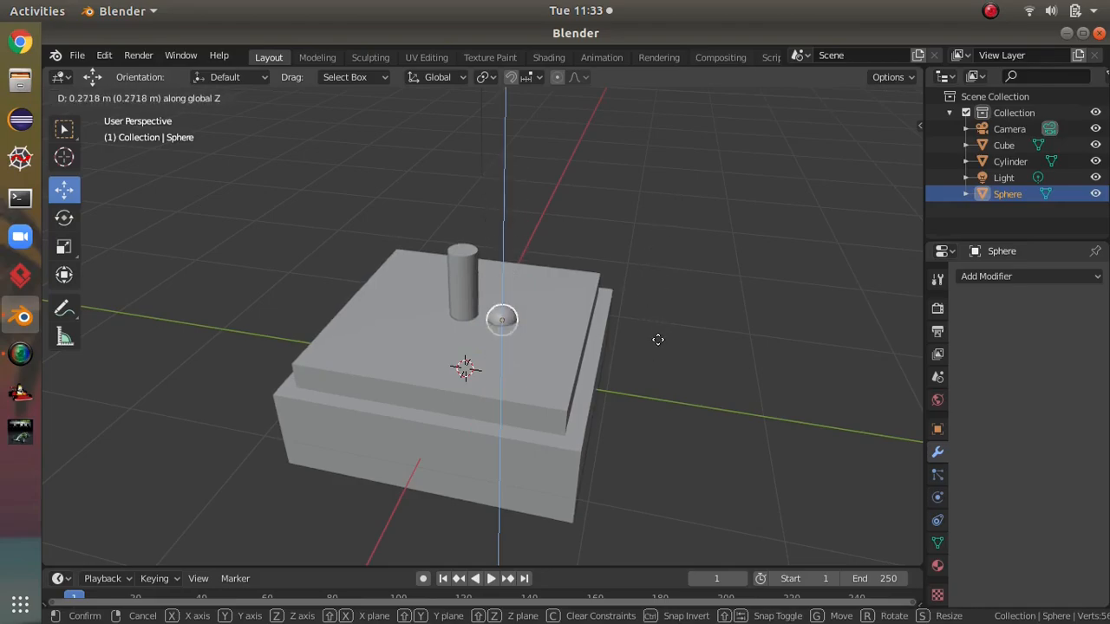
{"action": "left_click", "coordinate": [660, 249]}
{"action": "key", "text": "g"}
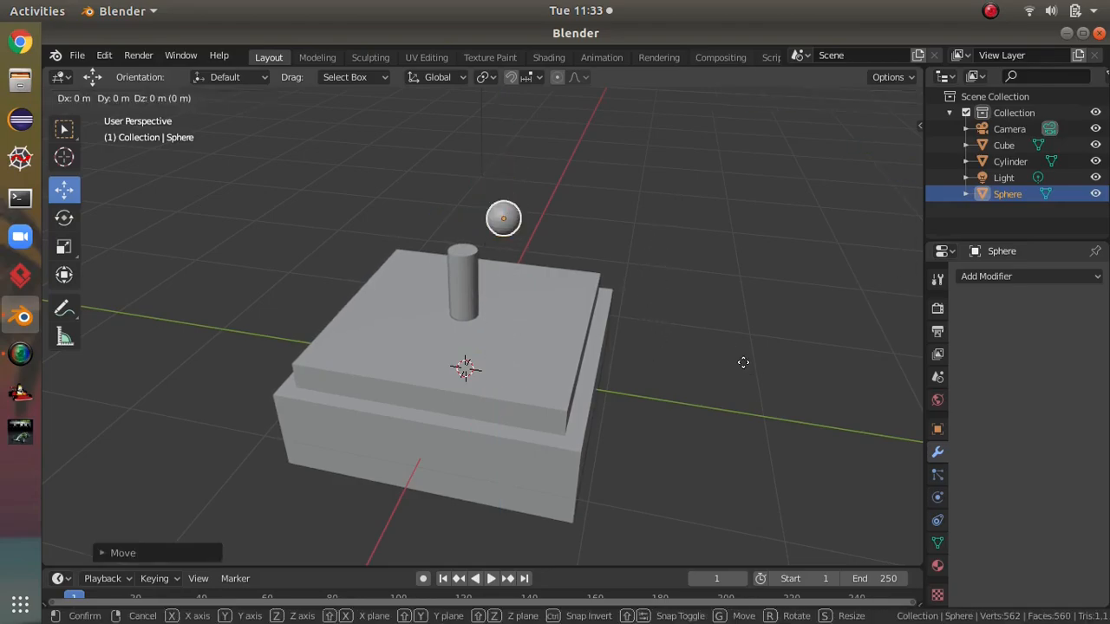
{"action": "key", "text": "x"}
{"action": "key", "text": "x"}
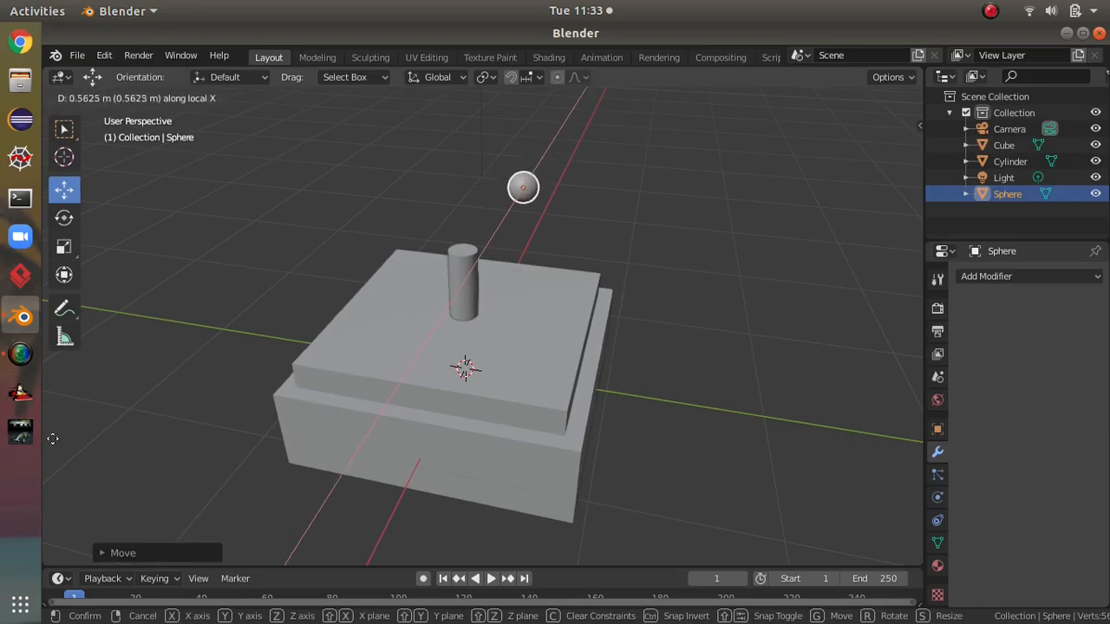
{"action": "key", "text": "Escape"}
{"action": "key", "text": "g"}
{"action": "key", "text": "z"}
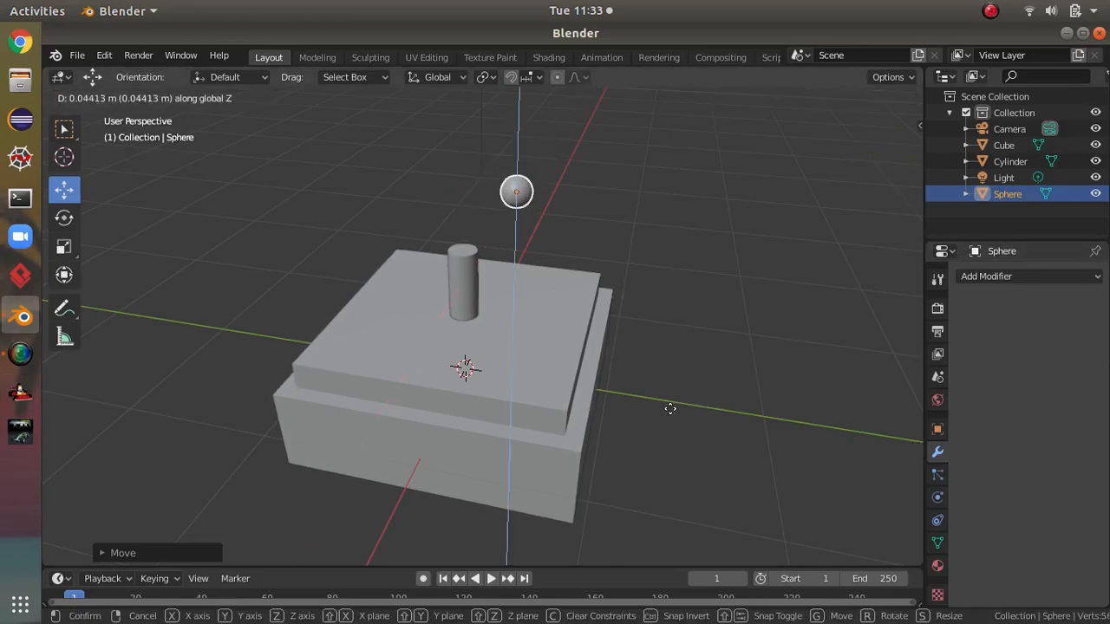
{"action": "left_click", "coordinate": [608, 404]}
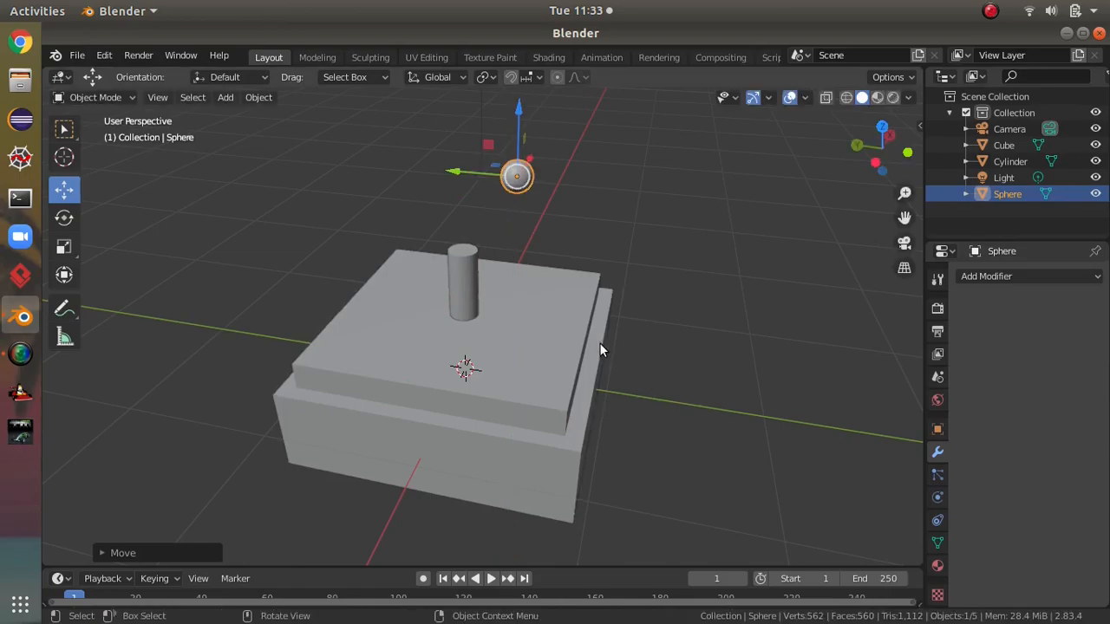
Try shifting the raised sphere along the Y axis, and undo the recent series of sphere moves.
{"action": "key", "text": "g"}
{"action": "key", "text": "y"}
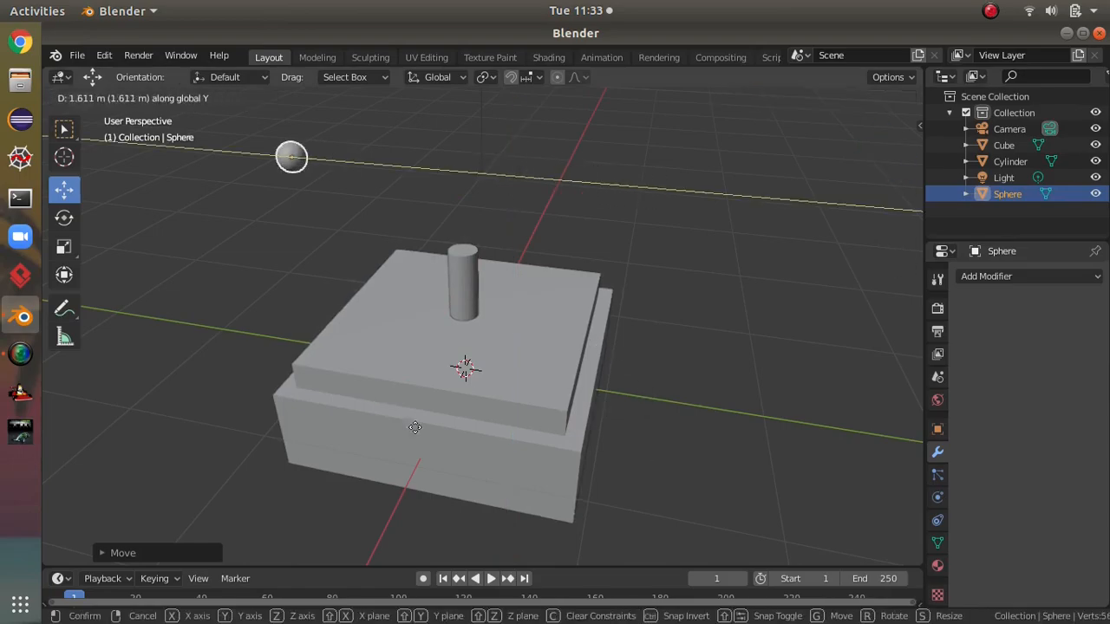
{"action": "left_click", "coordinate": [516, 505]}
{"action": "middle_click_drag", "start_coordinate": [518, 504], "coordinate": [814, 370]}
{"action": "key", "text": "ctrl+z"}
{"action": "key", "text": "ctrl+z"}
{"action": "key", "text": "ctrl+z"}
{"action": "key", "text": "ctrl+z"}
Move the sphere along its Y and Z axes with the Move tool until it sits on the post's top end.
{"action": "mouse_move", "coordinate": [439, 339]}
{"action": "left_mouse_down"}
{"action": "mouse_move", "coordinate": [412, 334]}
{"action": "mouse_move", "coordinate": [438, 347]}
{"action": "left_mouse_up"}
{"action": "middle_click_drag", "start_coordinate": [438, 347], "coordinate": [491, 379]}
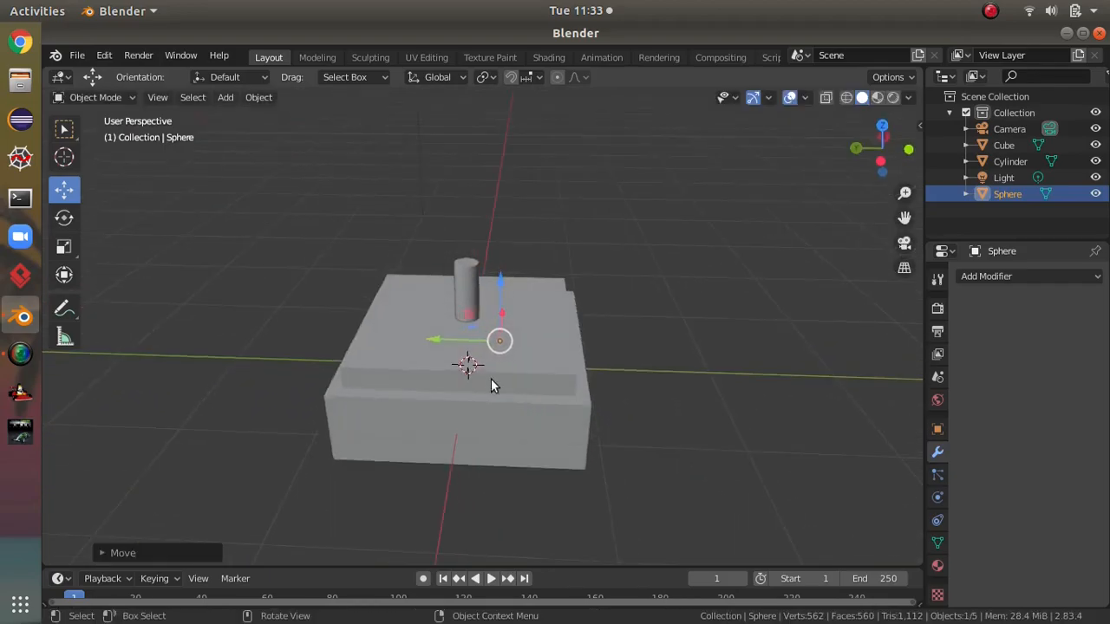
{"action": "left_click_drag", "start_coordinate": [459, 339], "coordinate": [424, 337]}
{"action": "left_click_drag", "start_coordinate": [460, 295], "coordinate": [465, 206]}
{"action": "middle_click_drag", "start_coordinate": [465, 205], "coordinate": [425, 273]}
{"action": "left_click_drag", "start_coordinate": [425, 273], "coordinate": [423, 257]}
{"action": "middle_click_drag", "start_coordinate": [604, 310], "coordinate": [555, 321]}
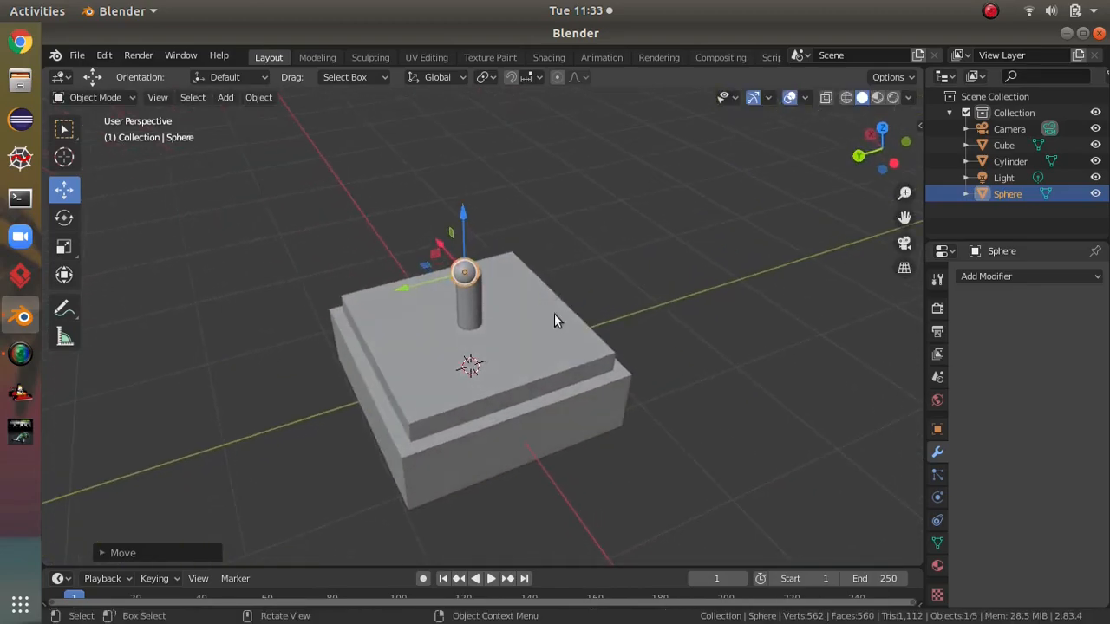
Enlarge the sphere uniformly until it is clearly wider than the post, and nudge its position along one axis.
{"action": "key", "text": "s"}
{"action": "left_click", "coordinate": [701, 399]}
{"action": "middle_click_drag", "start_coordinate": [702, 403], "coordinate": [515, 248]}
{"action": "left_click_drag", "start_coordinate": [431, 228], "coordinate": [444, 235]}
{"action": "middle_click_drag", "start_coordinate": [570, 279], "coordinate": [712, 321]}
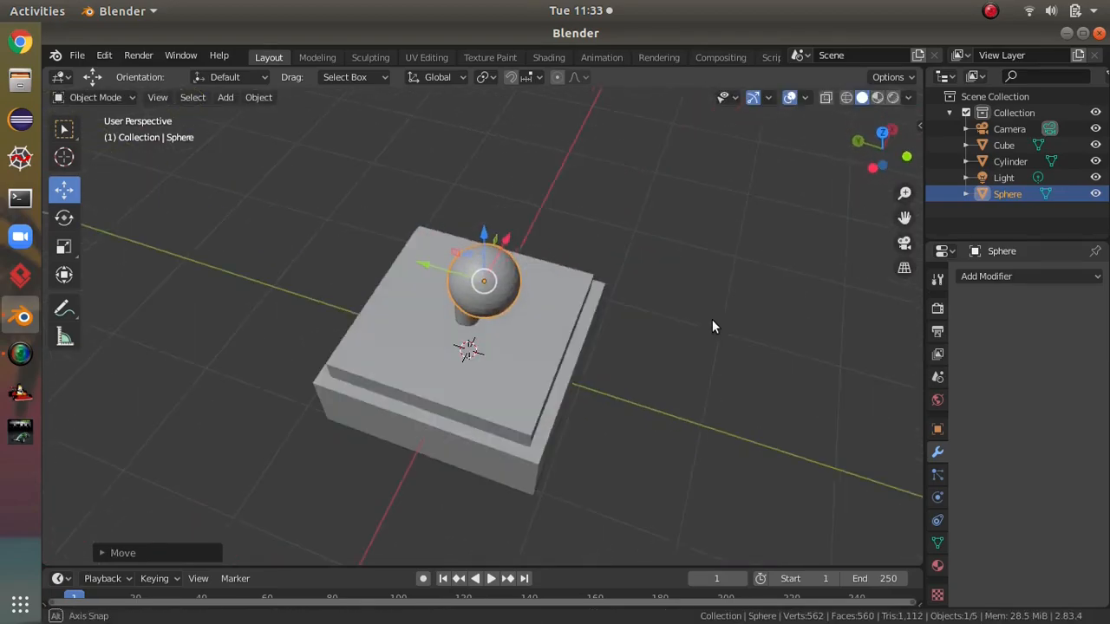
Centre the enlarged sphere over the post with small axis moves so it rests on the post like a knob.
{"action": "left_click_drag", "start_coordinate": [455, 276], "coordinate": [431, 269]}
{"action": "middle_click_drag", "start_coordinate": [438, 270], "coordinate": [535, 249]}
{"action": "scroll", "coordinate": [779, 241], "scroll_direction": "up", "scroll_amount": 3}
{"action": "left_click_drag", "start_coordinate": [579, 260], "coordinate": [565, 254]}
{"action": "middle_click_drag", "start_coordinate": [735, 247], "coordinate": [430, 188]}
{"action": "left_click_drag", "start_coordinate": [430, 188], "coordinate": [413, 200]}
{"action": "middle_click_drag", "start_coordinate": [639, 340], "coordinate": [791, 423]}
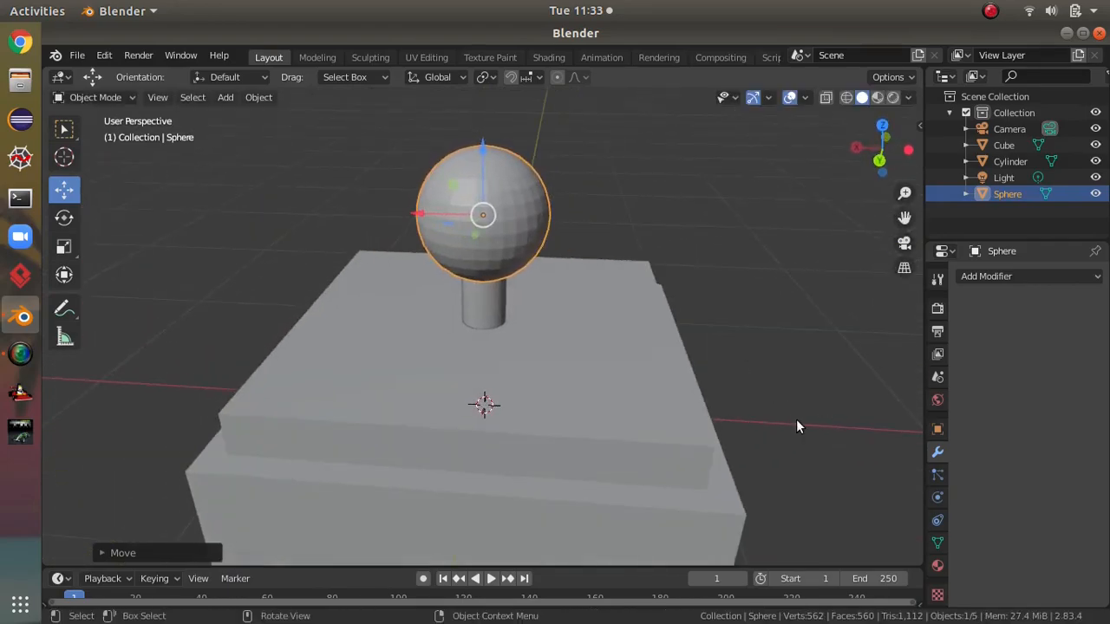
Scale the sphere down slightly to about 0.97 and add a Subdivision Surface modifier to it.
{"action": "key", "text": "s"}
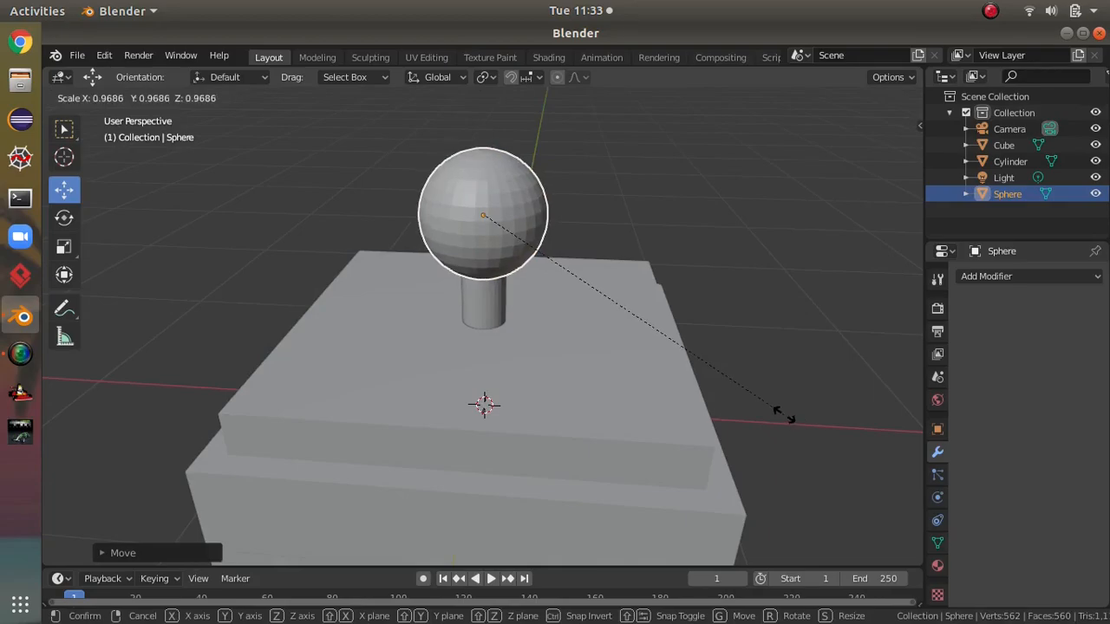
{"action": "left_click", "coordinate": [781, 413]}
{"action": "left_click", "coordinate": [986, 276]}
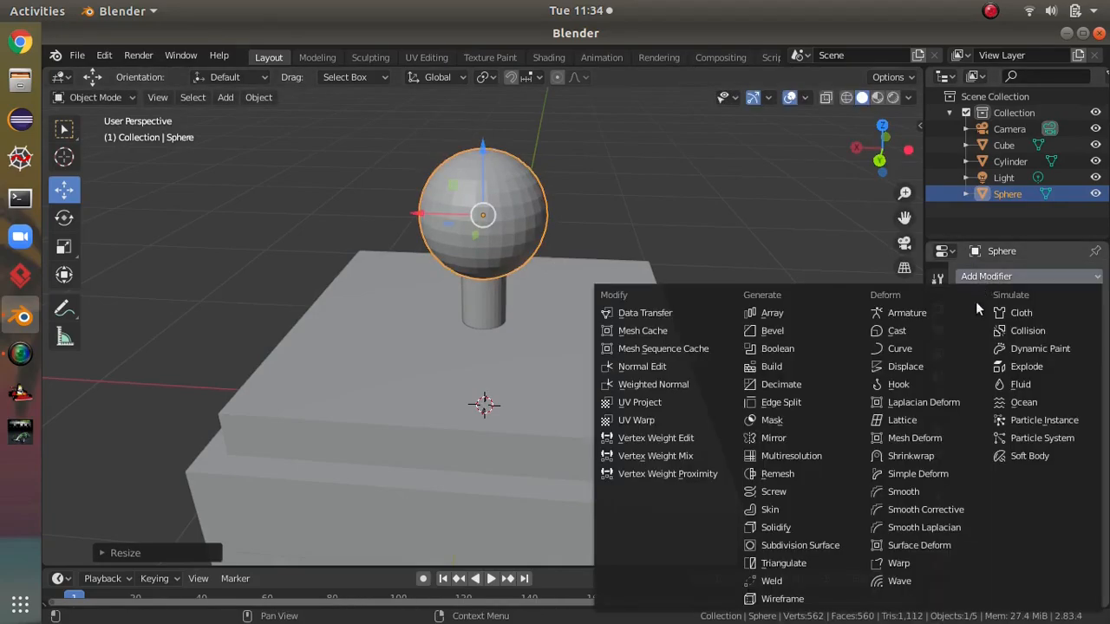
{"action": "left_click", "coordinate": [823, 545]}
{"action": "middle_click_drag", "start_coordinate": [680, 291], "coordinate": [612, 325]}
{"action": "scroll", "coordinate": [666, 303], "scroll_direction": "up", "scroll_amount": 4}
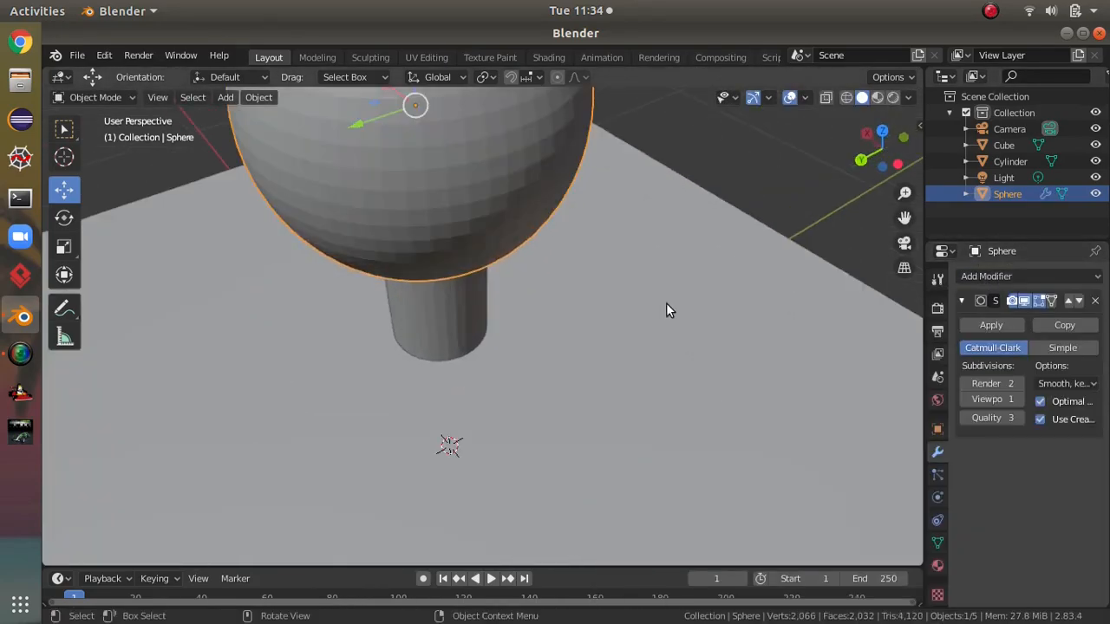
Shade the sphere smooth and apply its Subdivision Surface modifier.
{"action": "middle_click_drag", "start_coordinate": [666, 303], "coordinate": [657, 352]}
{"action": "right_click", "coordinate": [488, 212]}
{"action": "left_click", "coordinate": [488, 214]}
{"action": "scroll", "coordinate": [669, 283], "scroll_direction": "down", "scroll_amount": 3}
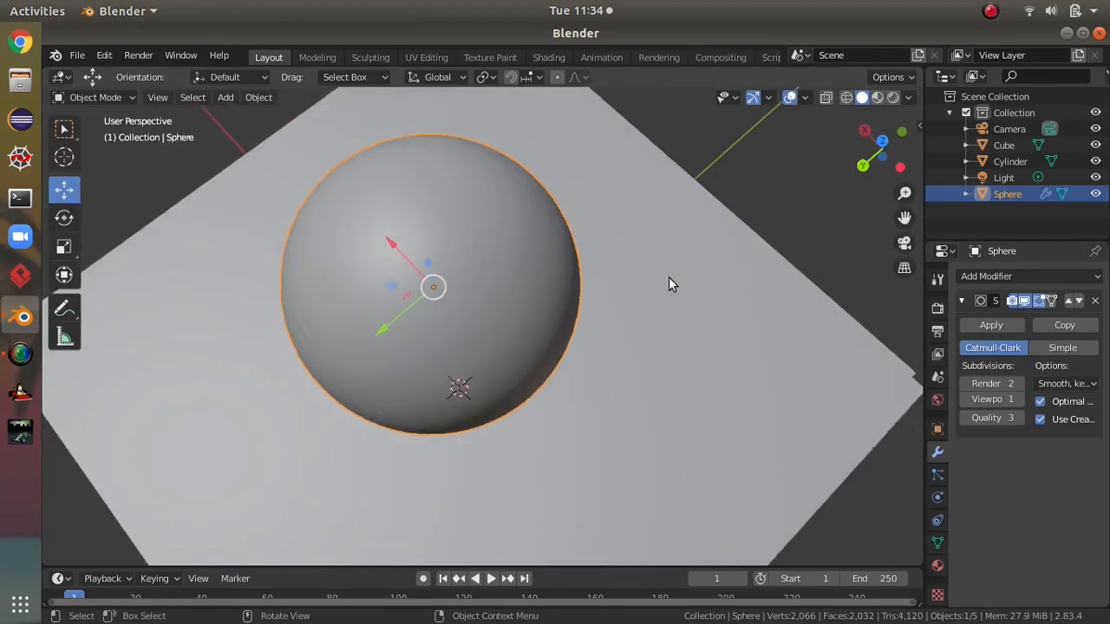
{"action": "middle_click_drag", "start_coordinate": [668, 283], "coordinate": [776, 235]}
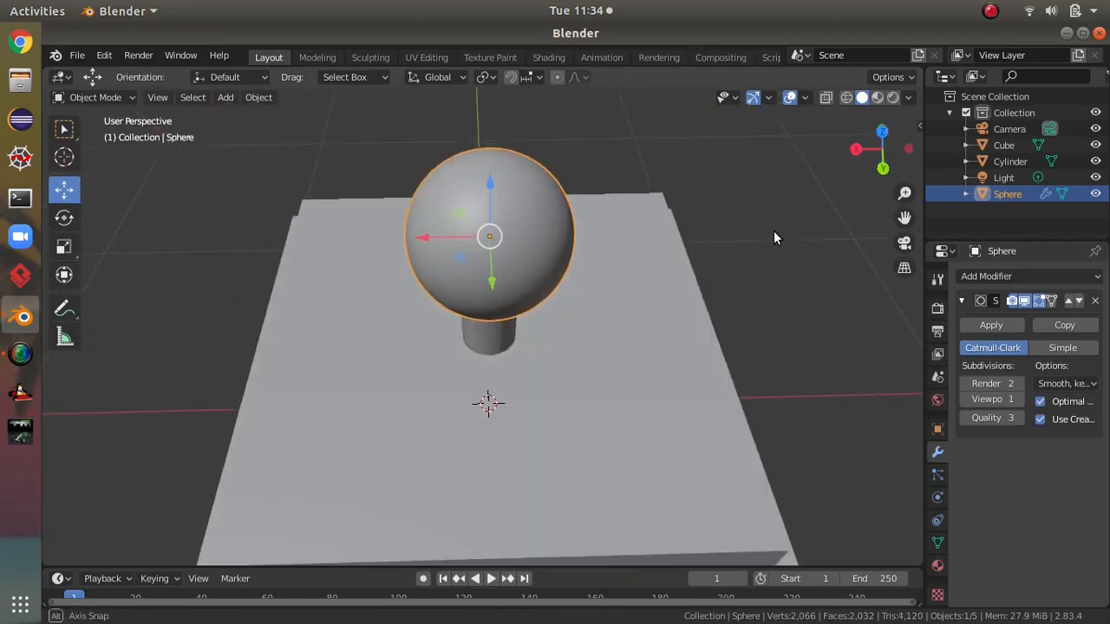
{"action": "left_click", "coordinate": [997, 324]}
Start saving the scene as a Blender file in the blender workspace folder and clear the default file name.
{"action": "key", "text": "ctrl+s"}
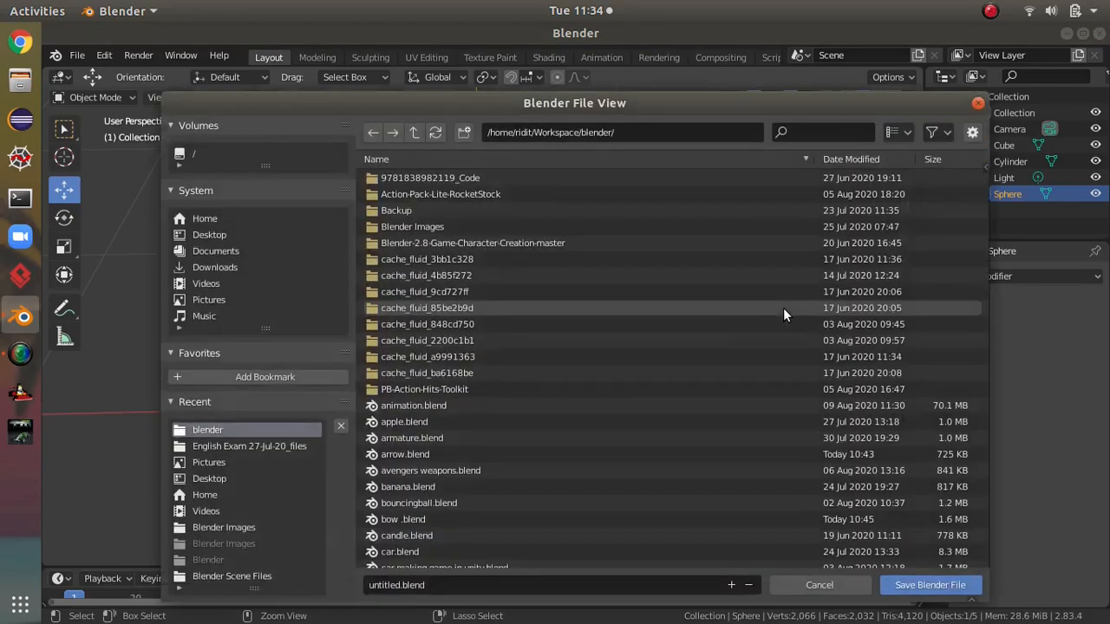
{"action": "left_click", "coordinate": [602, 590]}
{"action": "key", "text": "BackSpace"}
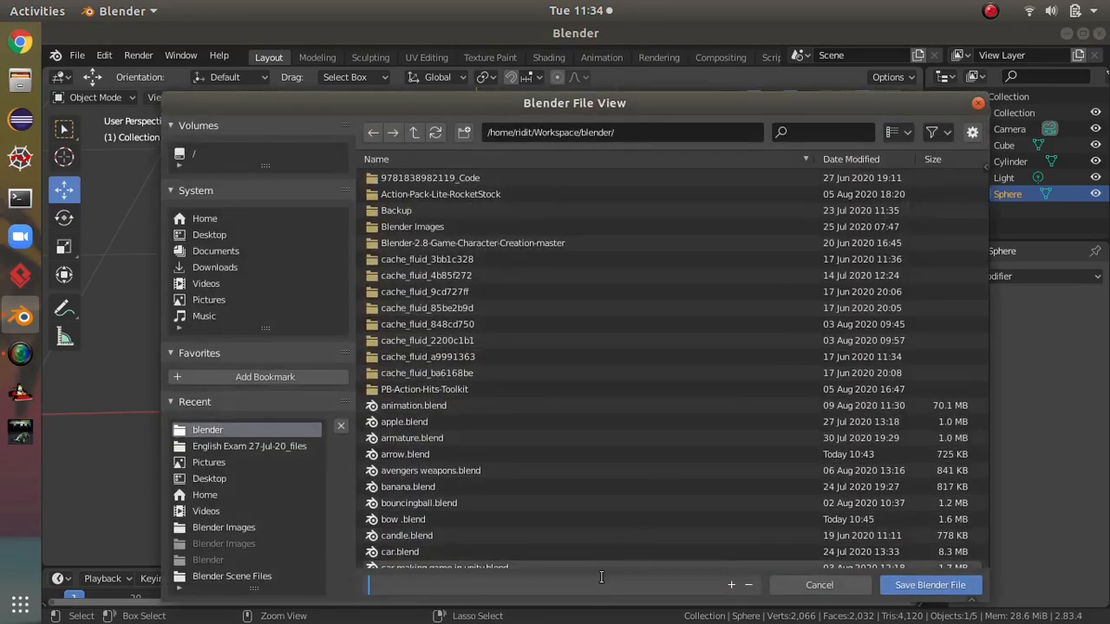
Save the Blender project as joystick.blend in the blender workspace folder.
{"action": "type", "text": "jo"}
{"action": "left_click", "coordinate": [940, 584]}
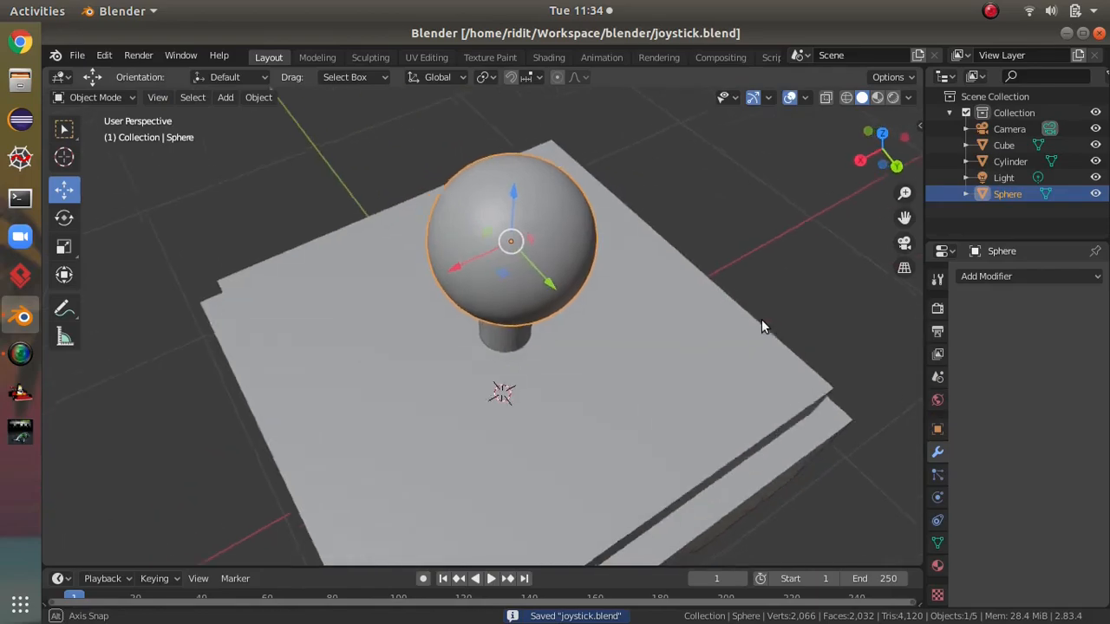
{"action": "middle_click_drag", "start_coordinate": [762, 321], "coordinate": [328, 153]}
{"action": "left_click", "coordinate": [225, 98]}
{"action": "mouse_move", "coordinate": [260, 116]}
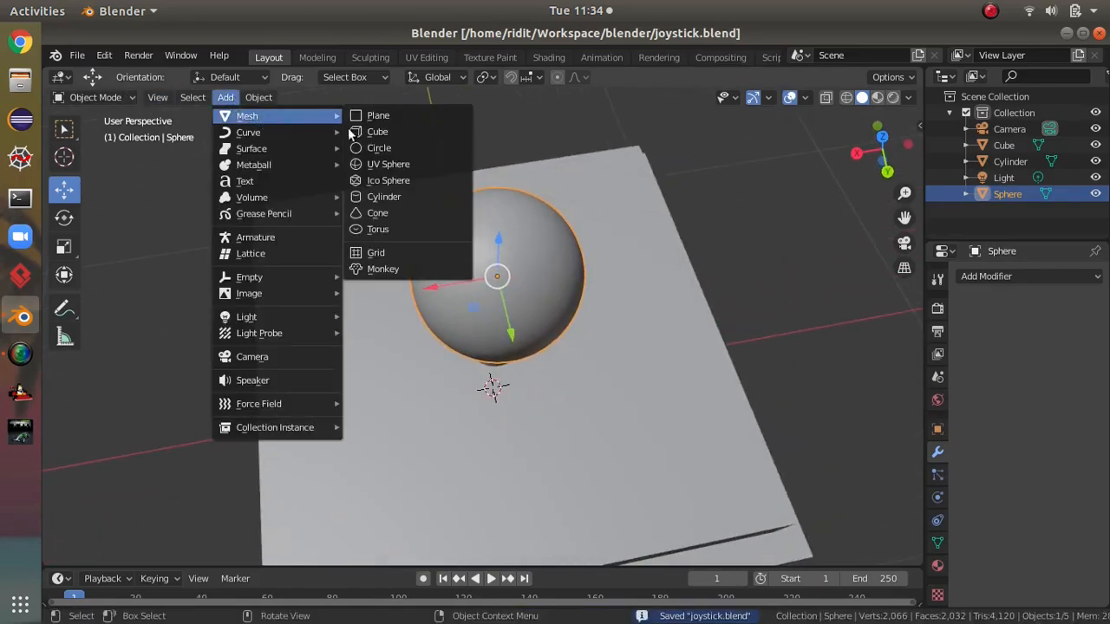
{"action": "middle_click_drag", "start_coordinate": [546, 366], "coordinate": [819, 334]}
Duplicate the stick cylinder under the ball and place the copy along the Y axis near the base's edge.
{"action": "left_click", "coordinate": [483, 279]}
{"action": "middle_click_drag", "start_coordinate": [727, 278], "coordinate": [616, 346]}
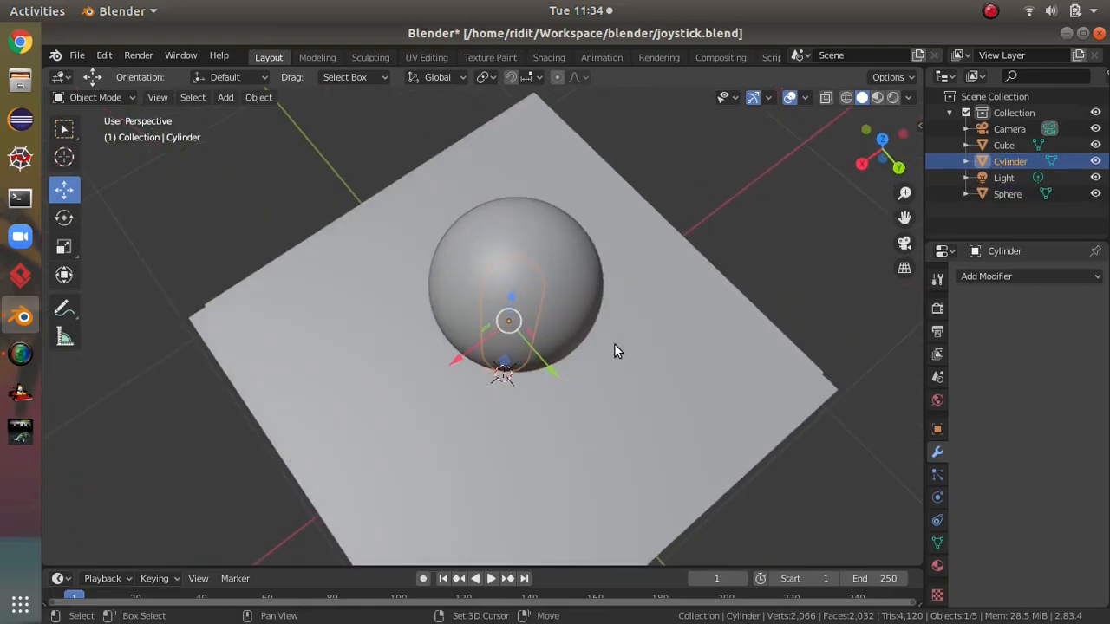
{"action": "key", "text": "shift+d"}
{"action": "key", "text": "y"}
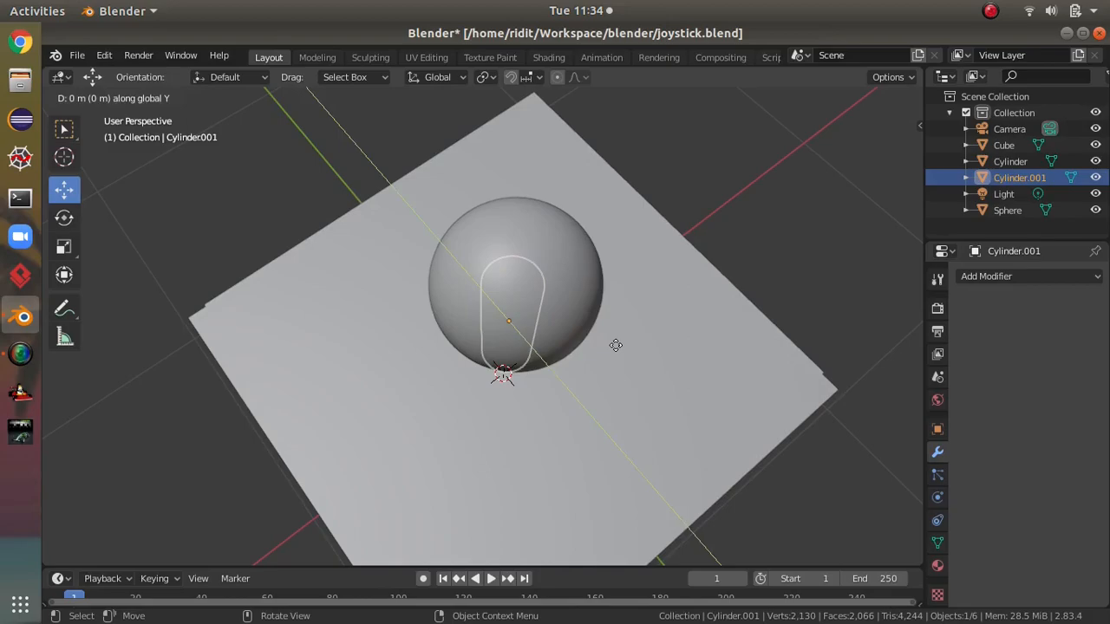
{"action": "left_click", "coordinate": [529, 220]}
Scale the duplicated cylinder down along the Z axis to flatten it into a thin button disc.
{"action": "middle_click_drag", "start_coordinate": [613, 241], "coordinate": [630, 362]}
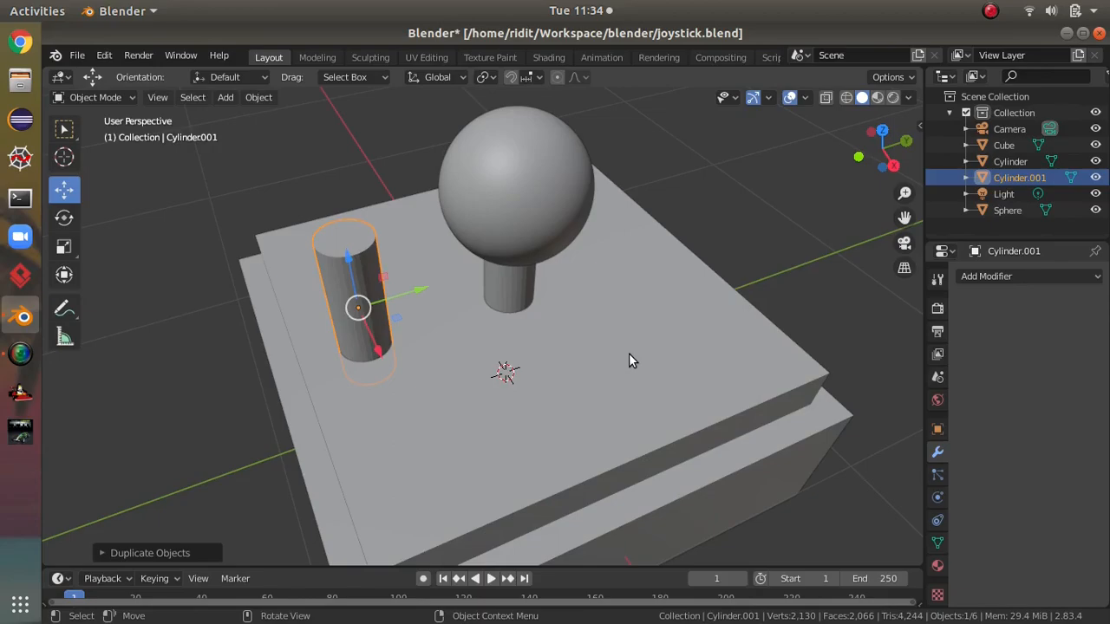
{"action": "middle_click_drag", "start_coordinate": [630, 239], "coordinate": [515, 196]}
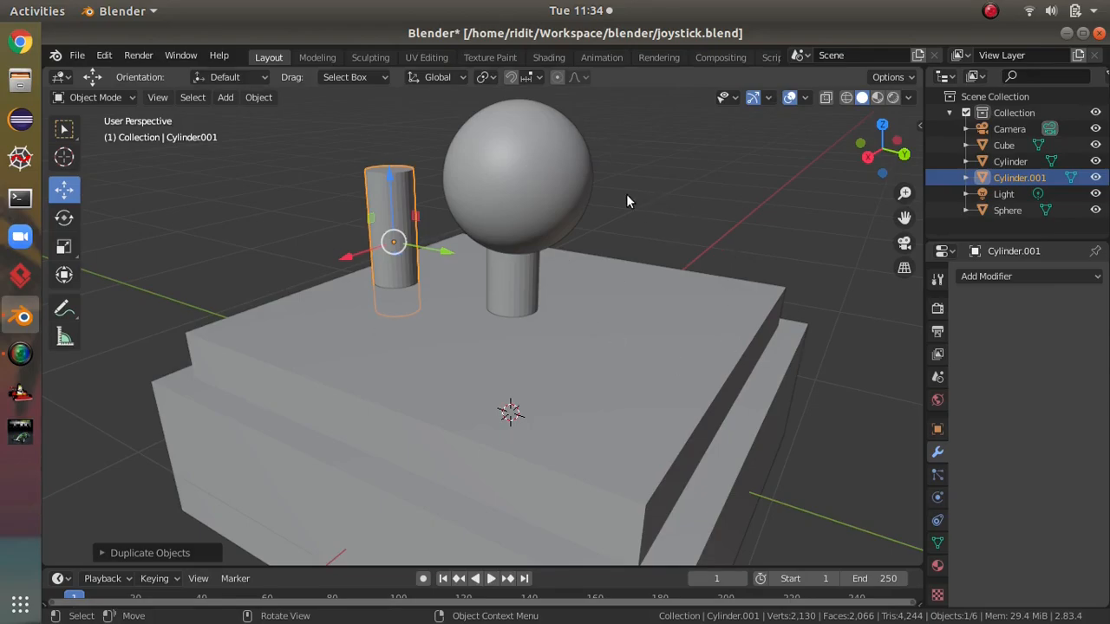
{"action": "middle_click_drag", "start_coordinate": [674, 249], "coordinate": [655, 207]}
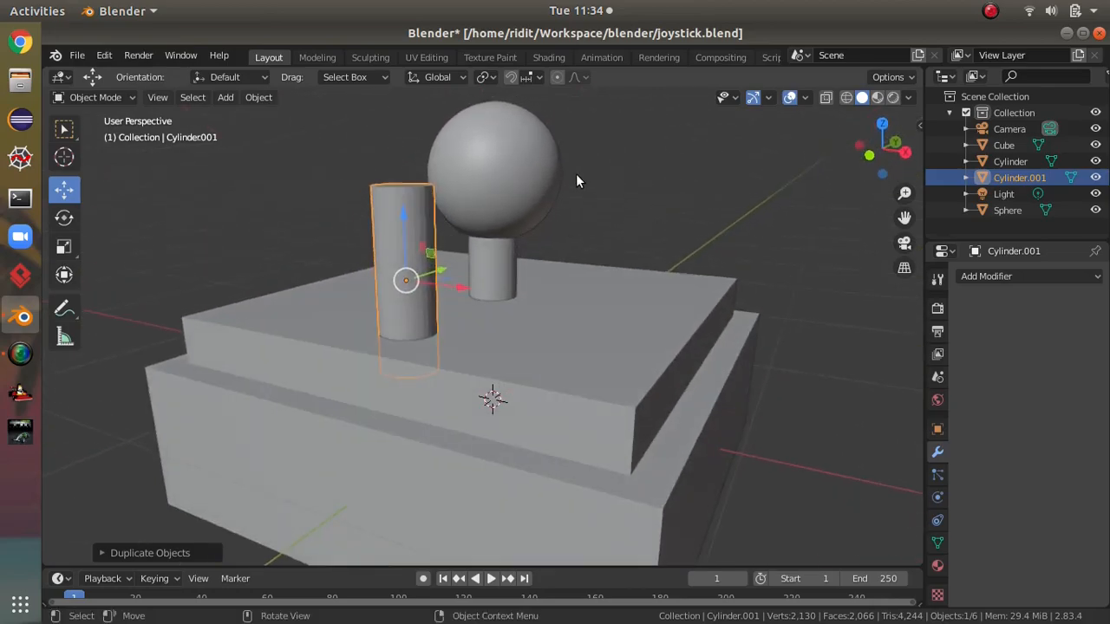
{"action": "middle_click_drag", "start_coordinate": [692, 308], "coordinate": [717, 327]}
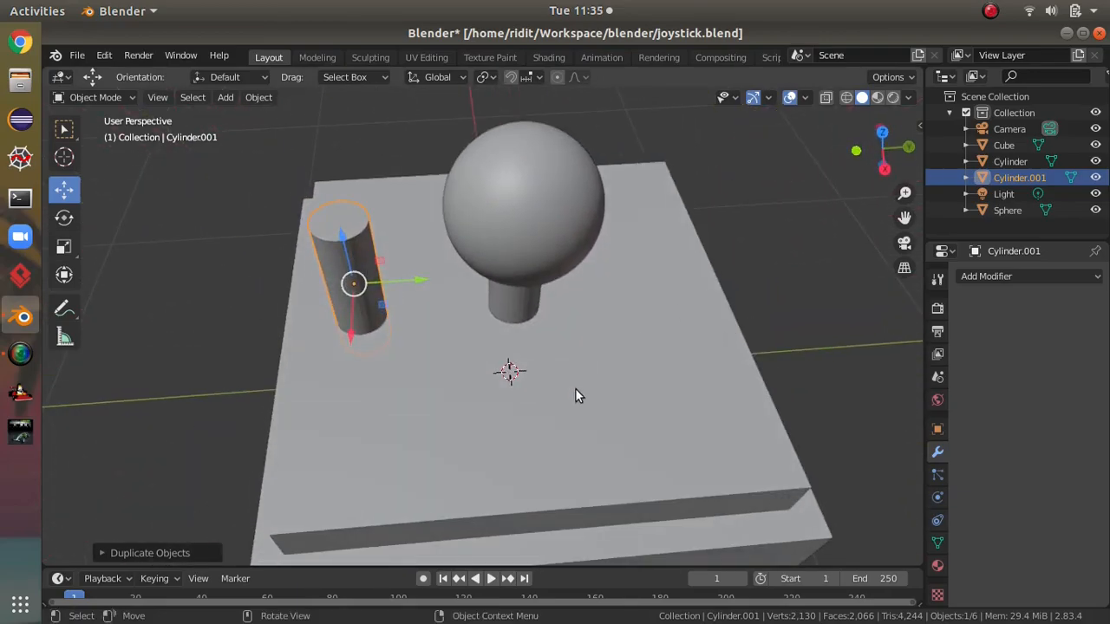
{"action": "middle_click_drag", "start_coordinate": [632, 342], "coordinate": [736, 356]}
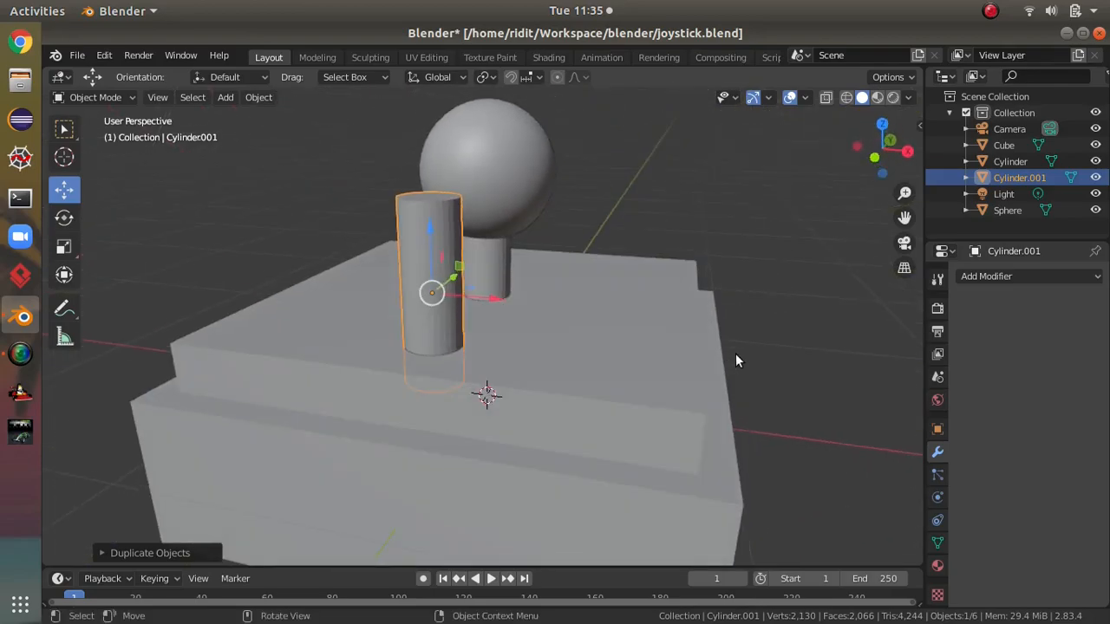
{"action": "key", "text": "s"}
{"action": "key", "text": "z"}
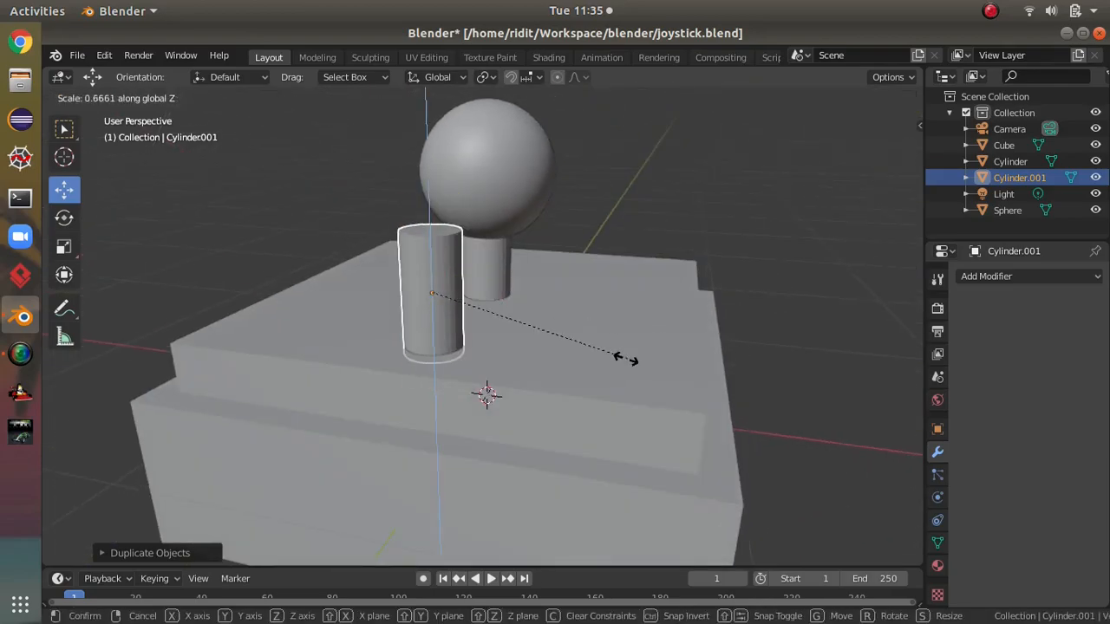
{"action": "left_click", "coordinate": [443, 312]}
Move the disc along X toward a corner of the base and lower it onto the top surface.
{"action": "middle_click_drag", "start_coordinate": [507, 349], "coordinate": [566, 369]}
{"action": "left_click_drag", "start_coordinate": [549, 307], "coordinate": [691, 304]}
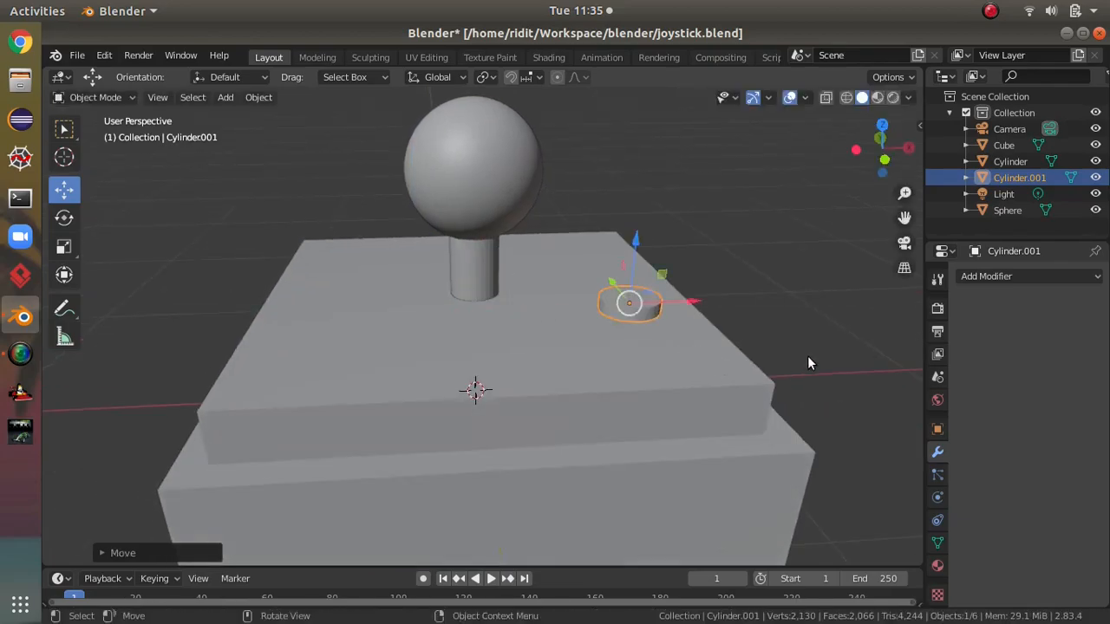
{"action": "middle_click_drag", "start_coordinate": [808, 355], "coordinate": [755, 288]}
{"action": "left_click_drag", "start_coordinate": [581, 185], "coordinate": [587, 236]}
{"action": "left_click_drag", "start_coordinate": [656, 301], "coordinate": [680, 305]}
Scale the button disc up uniformly by a factor of about 1.58.
{"action": "middle_click_drag", "start_coordinate": [764, 326], "coordinate": [548, 408]}
{"action": "key", "text": "s"}
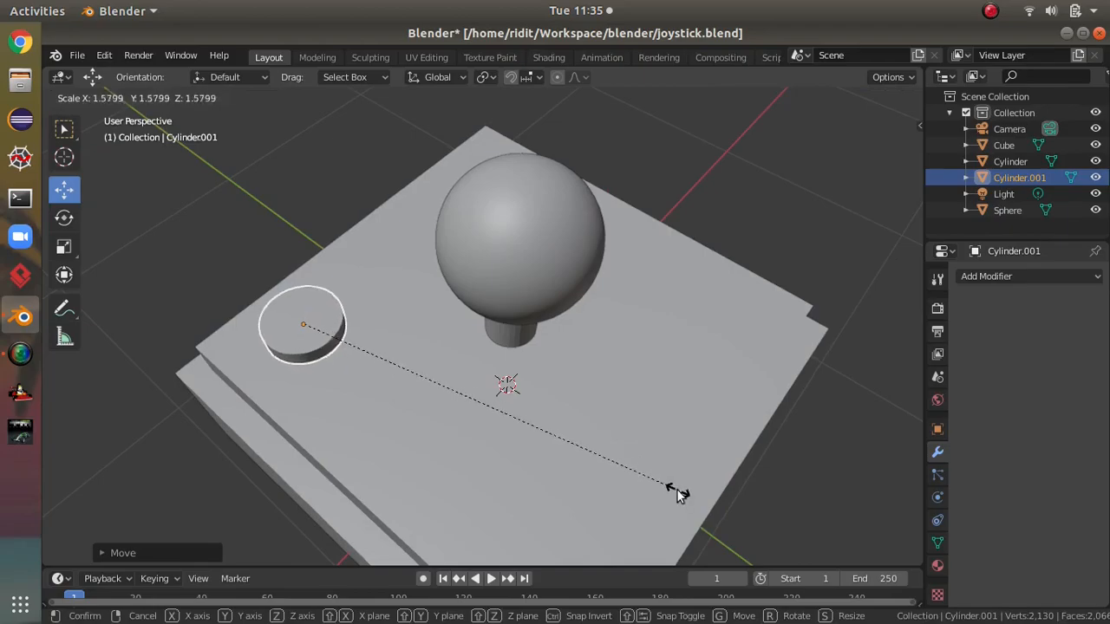
{"action": "left_click", "coordinate": [674, 488]}
Duplicate the button disc along the X axis to the opposite corner of the base's top, and deselect everything.
{"action": "middle_click_drag", "start_coordinate": [674, 488], "coordinate": [664, 446]}
{"action": "key", "text": "shift+d"}
{"action": "key", "text": "x"}
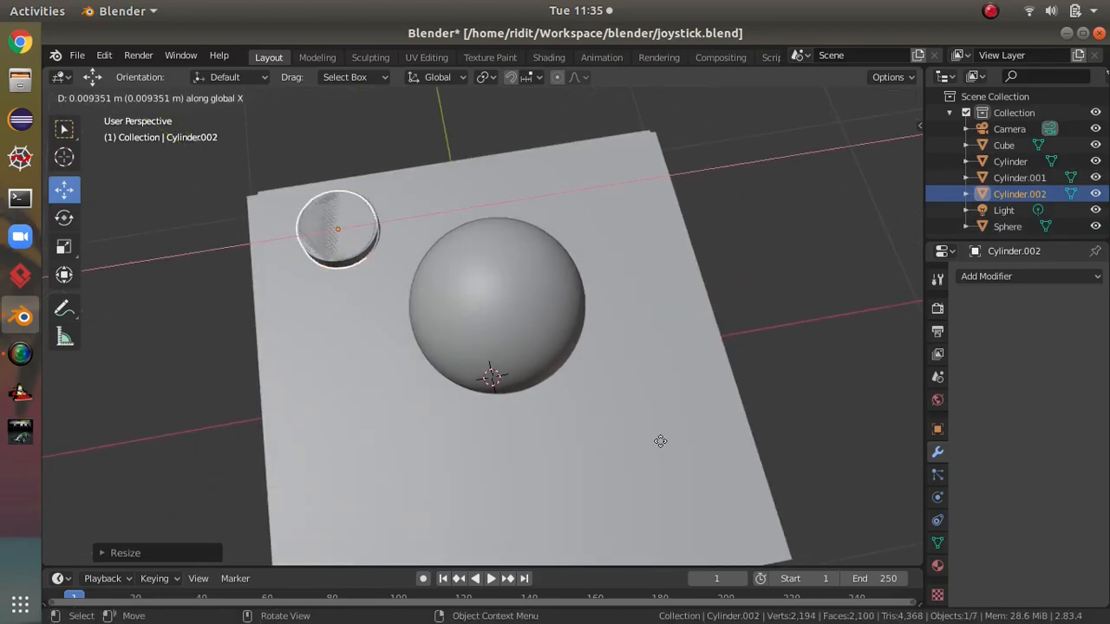
{"action": "left_click", "coordinate": [74, 473]}
{"action": "middle_click_drag", "start_coordinate": [595, 407], "coordinate": [864, 473]}
{"action": "scroll", "coordinate": [735, 327], "scroll_direction": "down", "scroll_amount": 3}
{"action": "left_click", "coordinate": [736, 327]}
Set the viewport shading to Material Preview, comparing it with Rendered shading.
{"action": "middle_click_drag", "start_coordinate": [101, 419], "coordinate": [757, 166]}
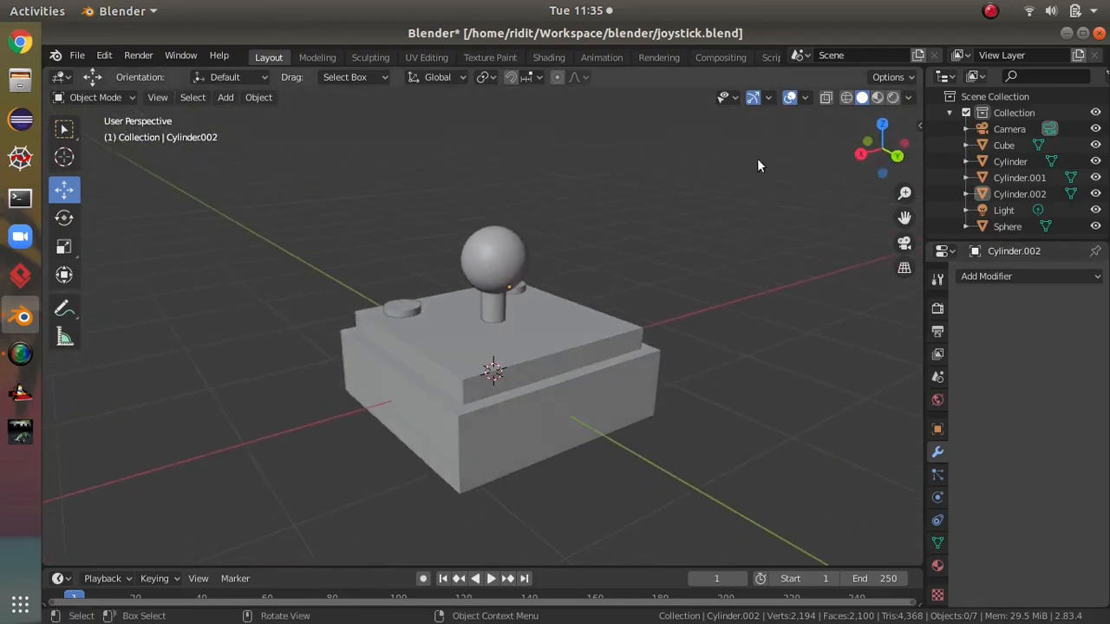
{"action": "left_click", "coordinate": [877, 97]}
{"action": "mouse_move", "coordinate": [681, 438]}
{"action": "middle_mouse_down"}
{"action": "mouse_move", "coordinate": [575, 354]}
{"action": "mouse_move", "coordinate": [535, 450]}
{"action": "mouse_move", "coordinate": [846, 222]}
{"action": "middle_mouse_up"}
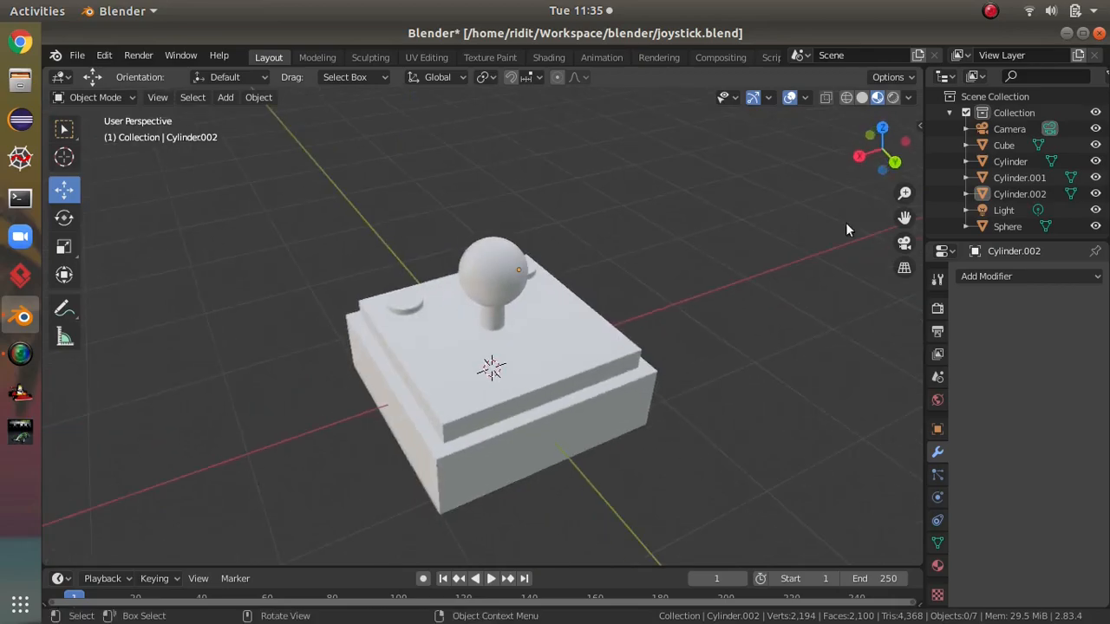
{"action": "middle_click_drag", "start_coordinate": [738, 329], "coordinate": [659, 354]}
{"action": "left_click", "coordinate": [893, 97]}
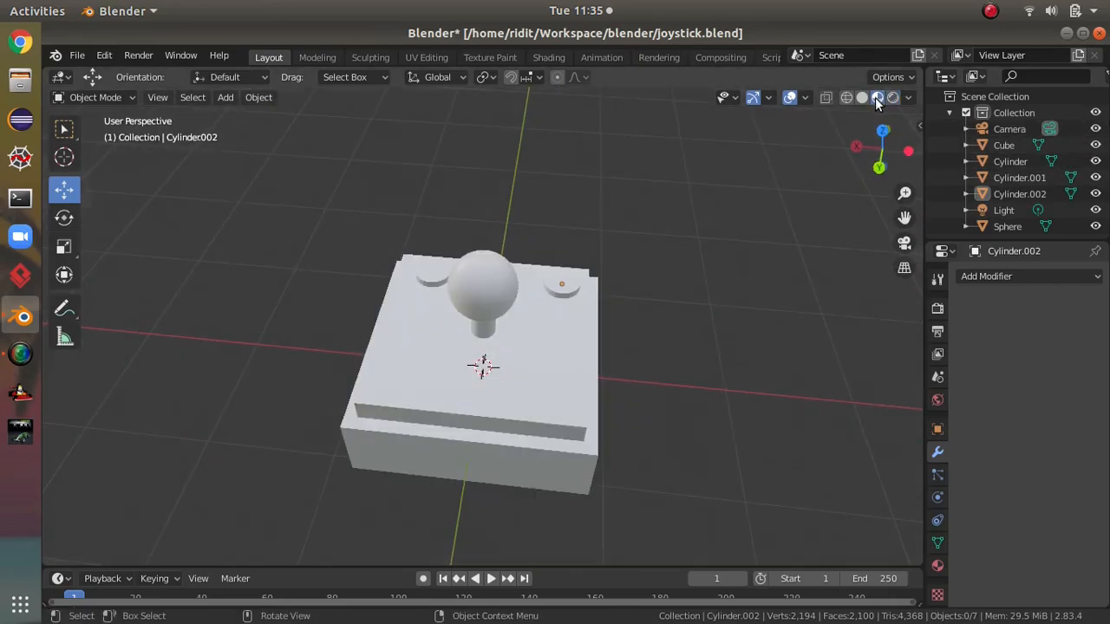
{"action": "left_click", "coordinate": [877, 97]}
{"action": "left_click", "coordinate": [893, 98]}
{"action": "left_click", "coordinate": [878, 97]}
{"action": "middle_click_drag", "start_coordinate": [815, 191], "coordinate": [484, 266]}
Give the joystick ball a new material with a bright red base color and save the file.
{"action": "left_click", "coordinate": [484, 266]}
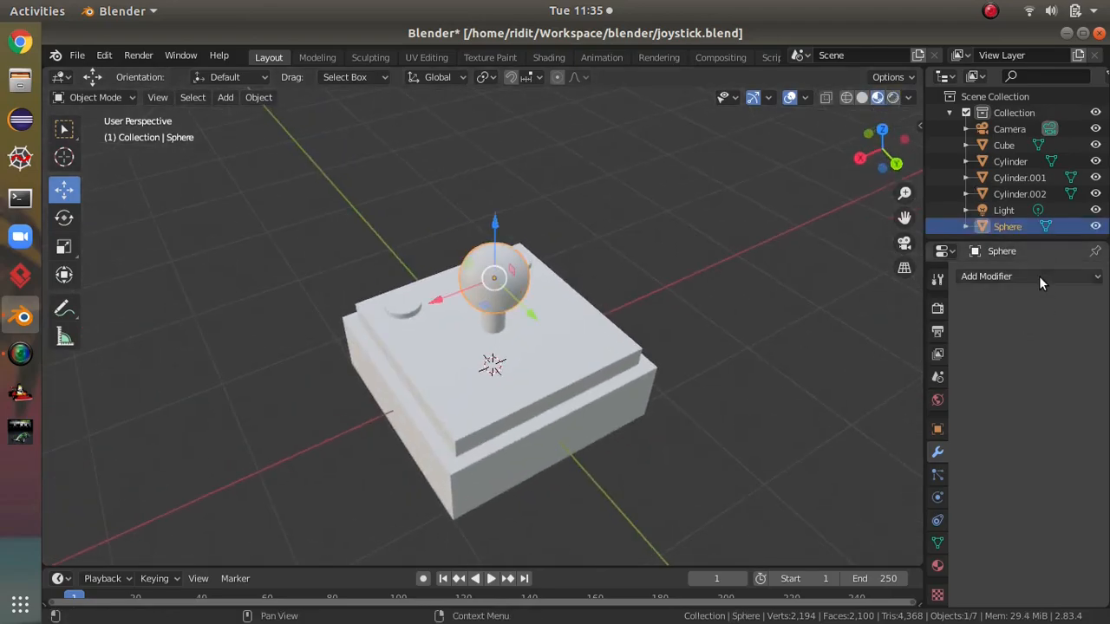
{"action": "left_click", "coordinate": [938, 565]}
{"action": "key", "text": "ctrl+s"}
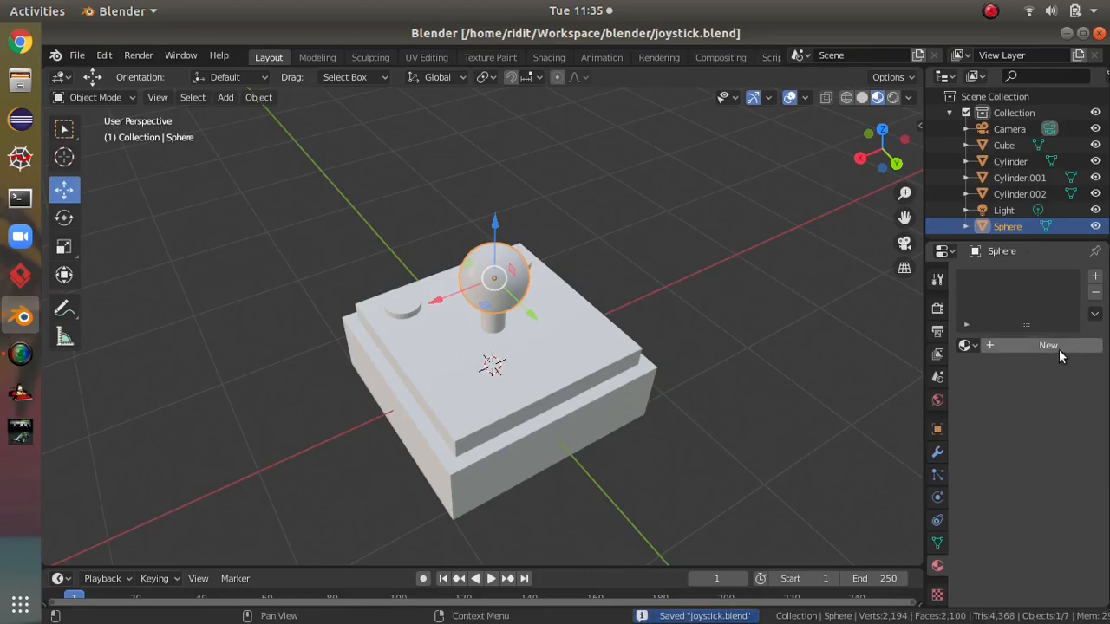
{"action": "left_click", "coordinate": [1048, 345]}
{"action": "middle_click_drag", "start_coordinate": [661, 380], "coordinate": [848, 411]}
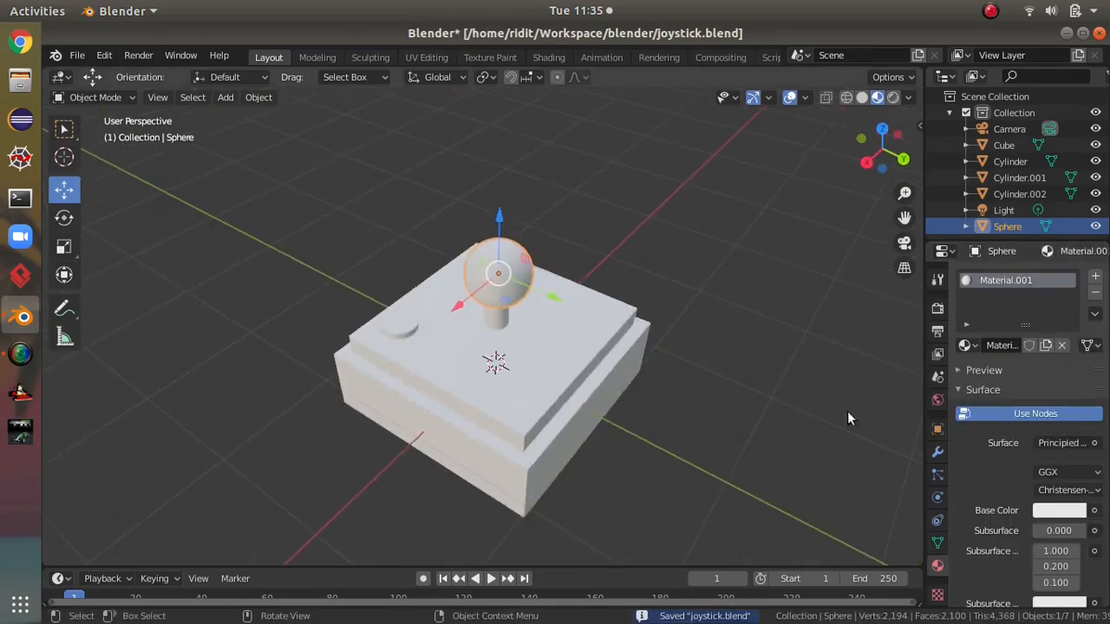
{"action": "left_click", "coordinate": [1058, 511]}
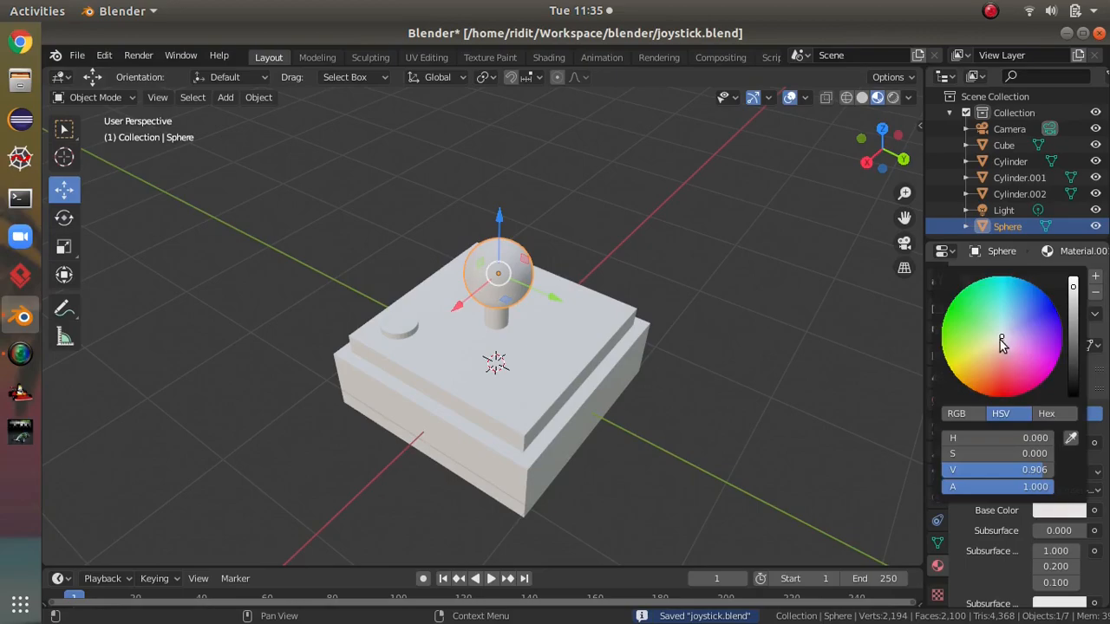
{"action": "left_click", "coordinate": [1002, 392]}
{"action": "scroll", "coordinate": [694, 269], "scroll_direction": "up", "scroll_amount": 3}
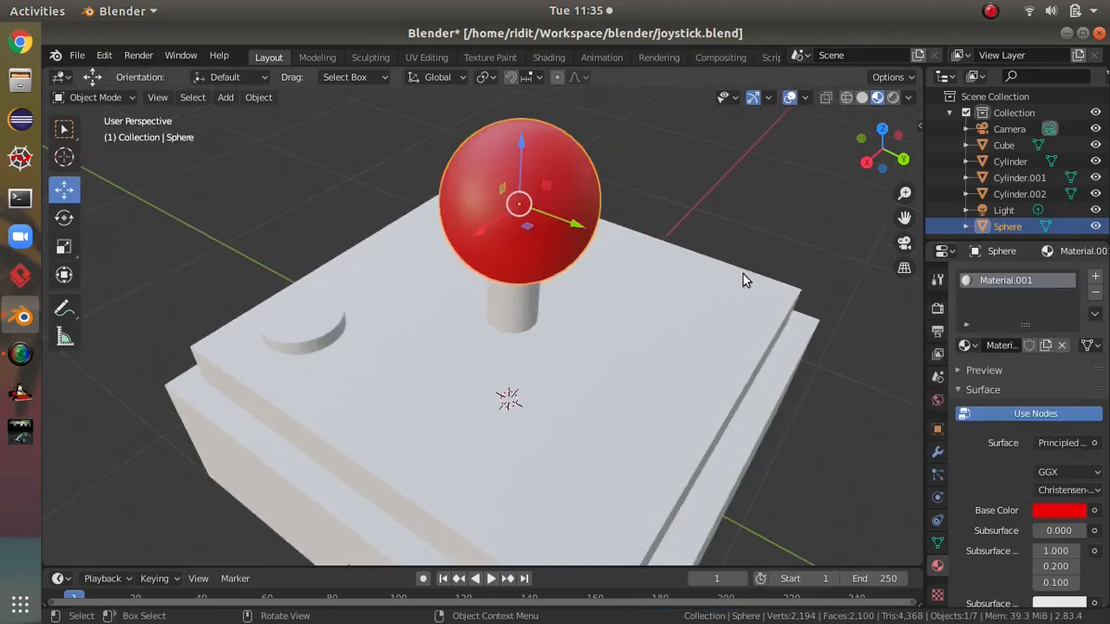
{"action": "key", "text": "ctrl+s"}
Create a new material for the first button disc, Cylinder.001, and deselect the disc.
{"action": "middle_click_drag", "start_coordinate": [709, 288], "coordinate": [685, 313]}
{"action": "left_click", "coordinate": [495, 389]}
{"action": "left_click", "coordinate": [1040, 345]}
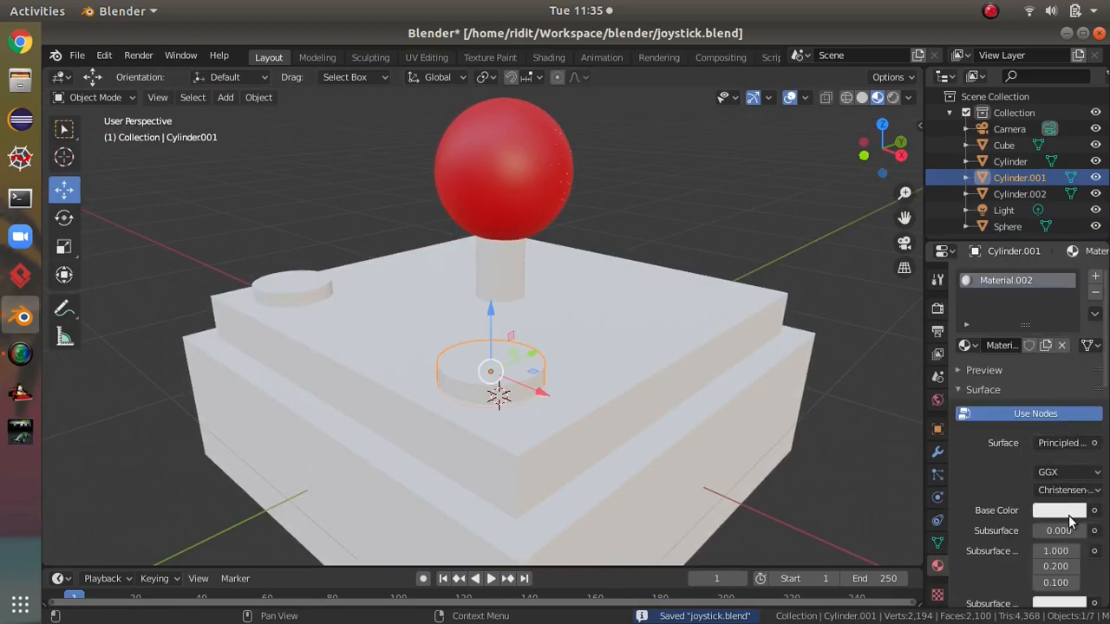
{"action": "left_click", "coordinate": [1065, 511]}
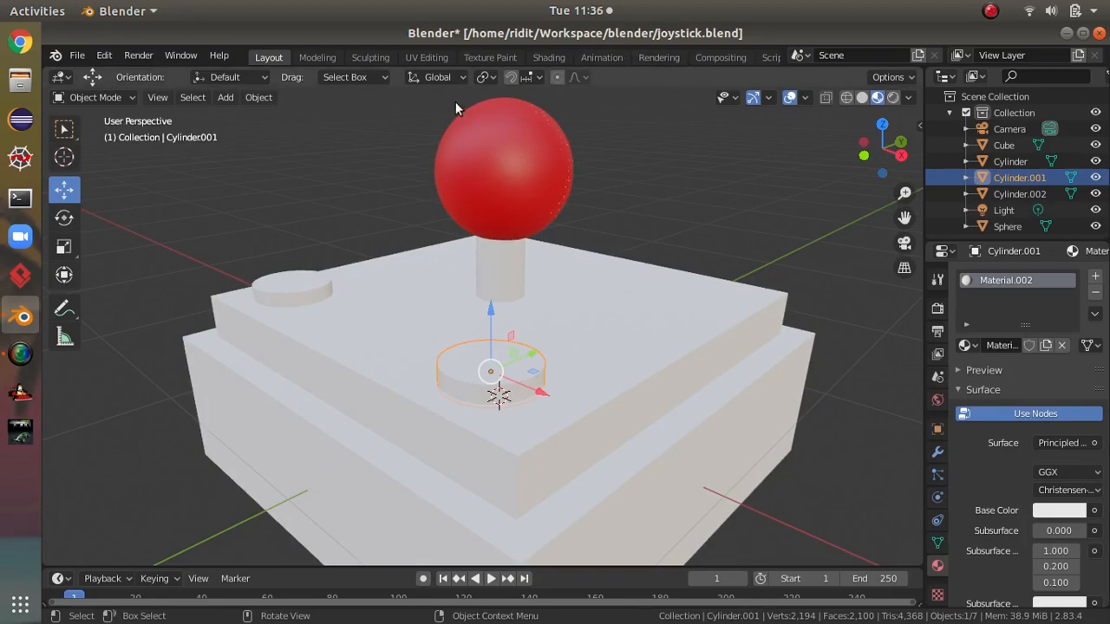
{"action": "key", "text": "alt+a"}
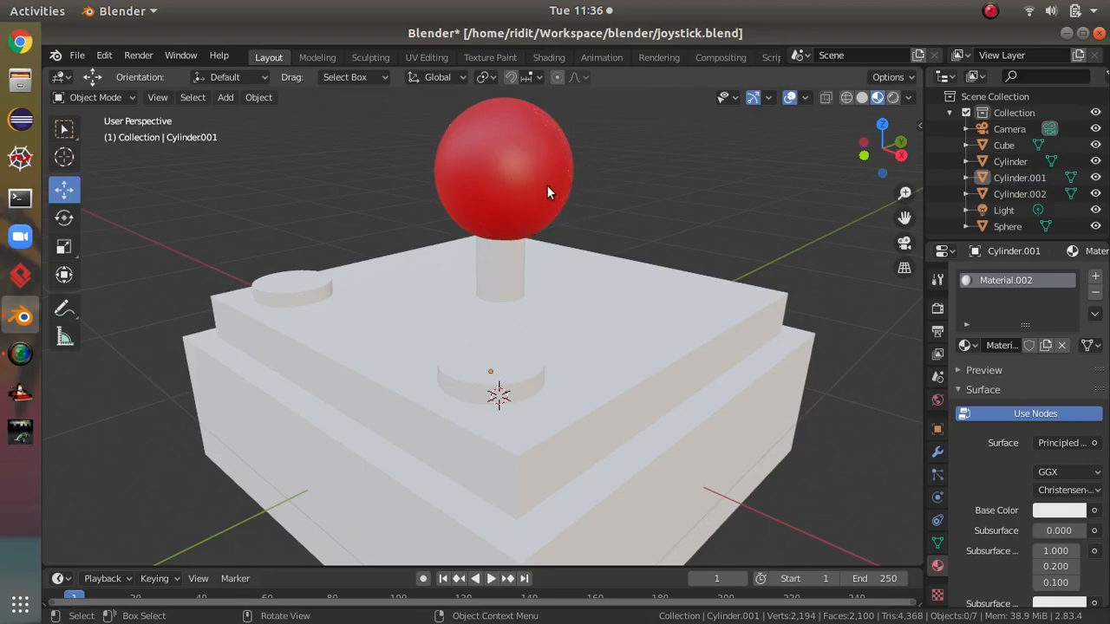
Try to sample a base color for the first button's material with the eyedropper.
{"action": "left_click", "coordinate": [1059, 511]}
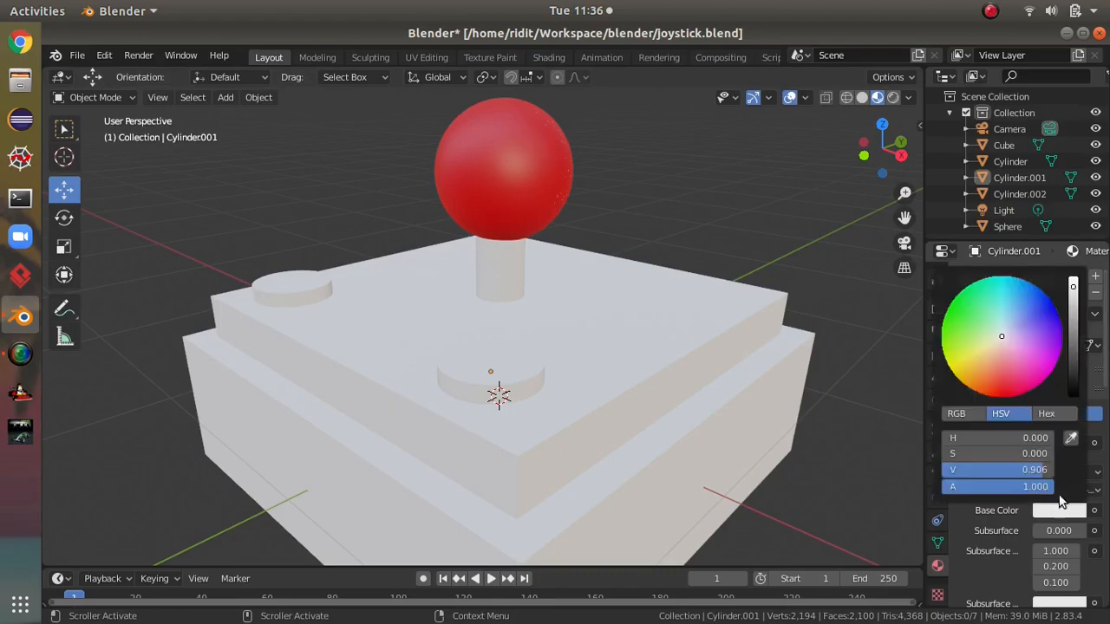
{"action": "left_click", "coordinate": [1071, 440]}
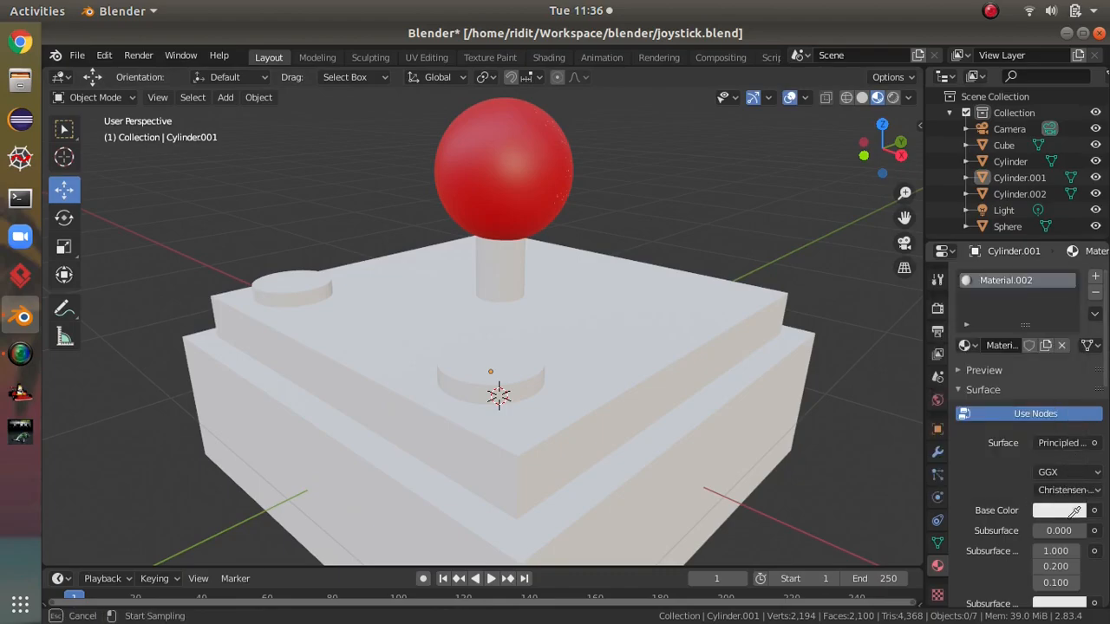
{"action": "left_click", "coordinate": [1069, 517]}
Sample the ball's red as the first button's base color and increase its saturation to a stronger red.
{"action": "left_click", "coordinate": [1066, 510]}
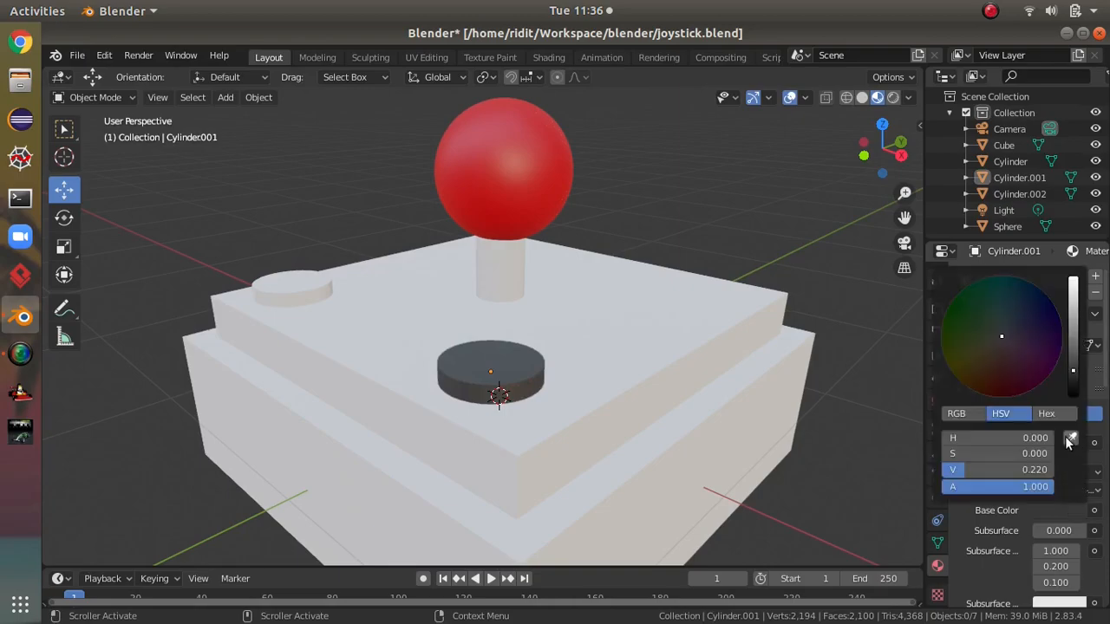
{"action": "left_click", "coordinate": [1072, 440]}
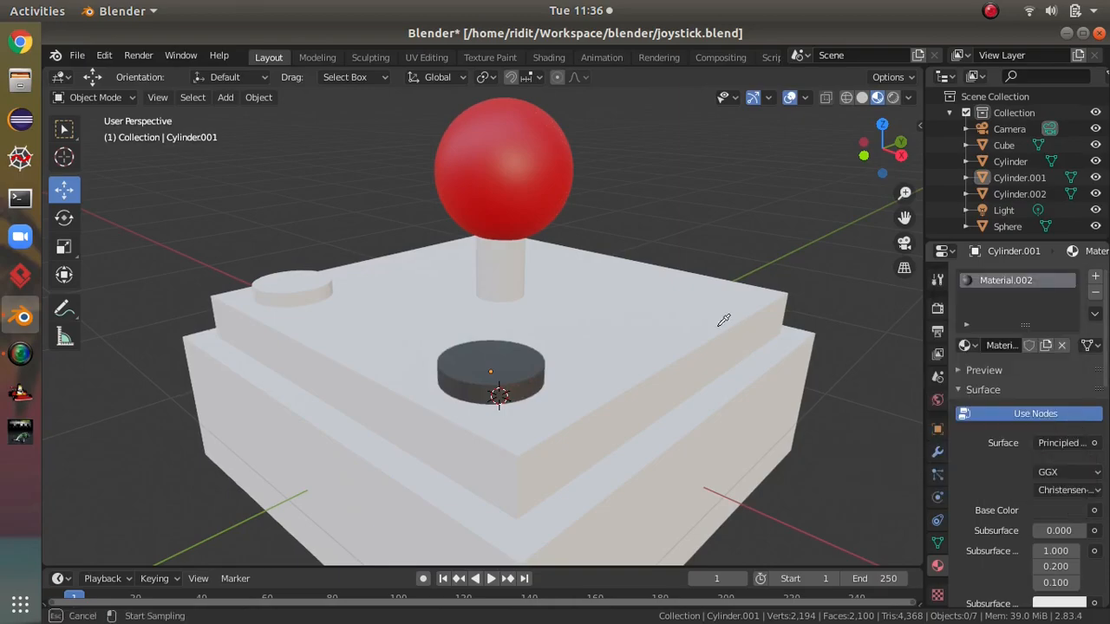
{"action": "left_click", "coordinate": [517, 140]}
{"action": "middle_click_drag", "start_coordinate": [746, 237], "coordinate": [763, 257]}
{"action": "scroll", "coordinate": [828, 276], "scroll_direction": "up", "scroll_amount": 3}
{"action": "middle_click_drag", "start_coordinate": [828, 275], "coordinate": [796, 295]}
{"action": "left_click", "coordinate": [1059, 510]}
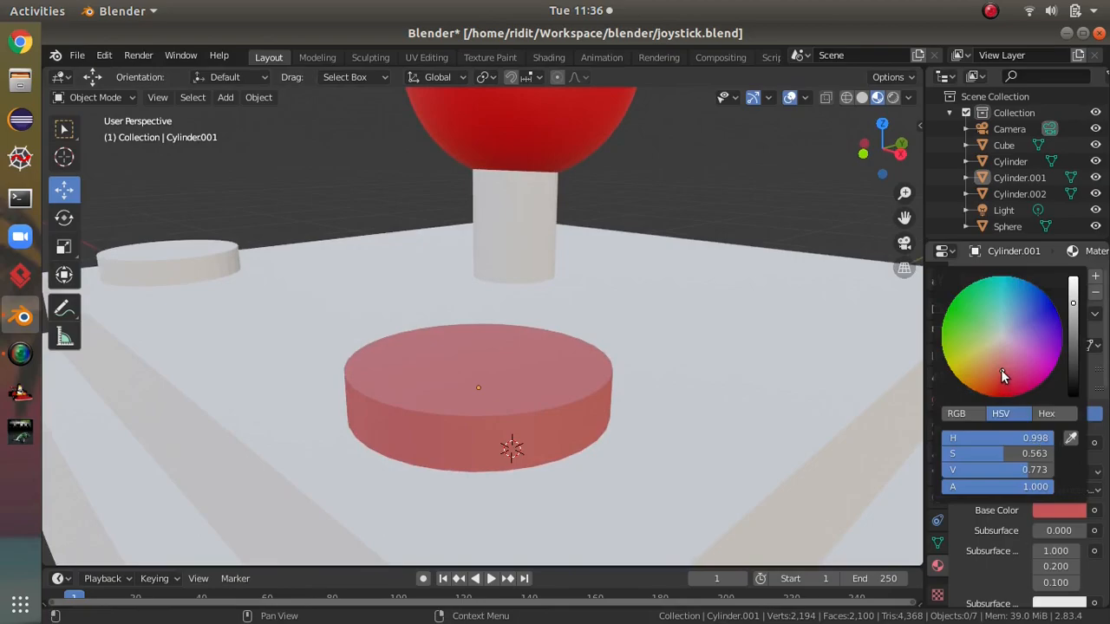
{"action": "left_click_drag", "start_coordinate": [1002, 374], "coordinate": [1001, 397]}
Give the second button disc a new material with a red base color sampled from the first button.
{"action": "middle_click_drag", "start_coordinate": [560, 400], "coordinate": [681, 414]}
{"action": "scroll", "coordinate": [645, 416], "scroll_direction": "down", "scroll_amount": 3}
{"action": "middle_click_drag", "start_coordinate": [417, 403], "coordinate": [502, 412]}
{"action": "left_click", "coordinate": [502, 412]}
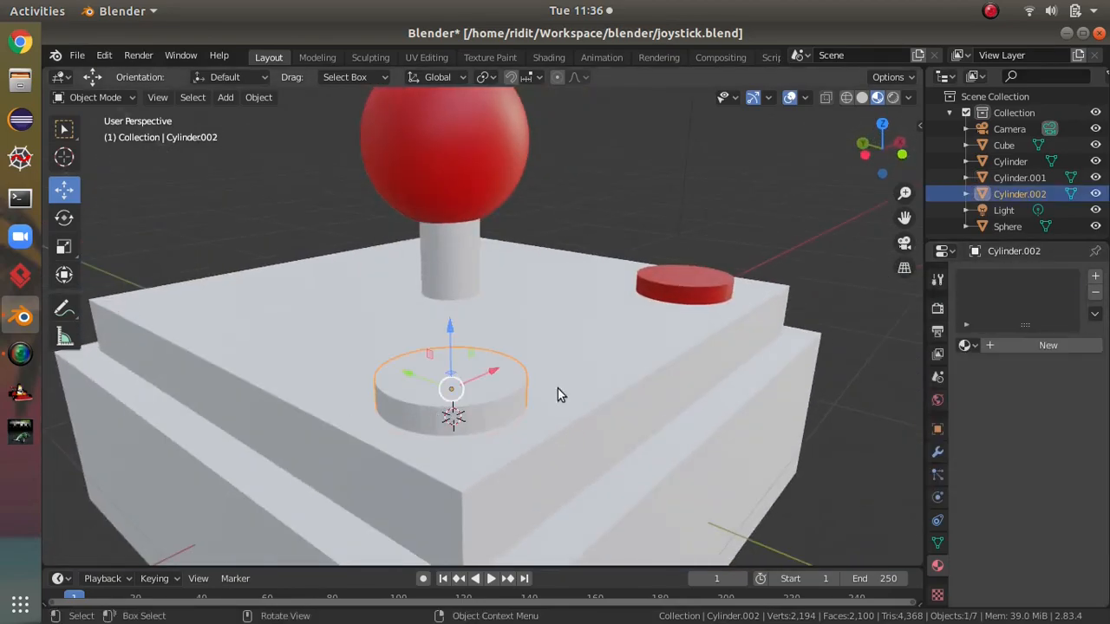
{"action": "left_click", "coordinate": [1019, 344]}
{"action": "middle_click_drag", "start_coordinate": [715, 304], "coordinate": [701, 327]}
{"action": "left_click", "coordinate": [1059, 510]}
{"action": "left_click", "coordinate": [1055, 432]}
{"action": "left_click", "coordinate": [701, 303]}
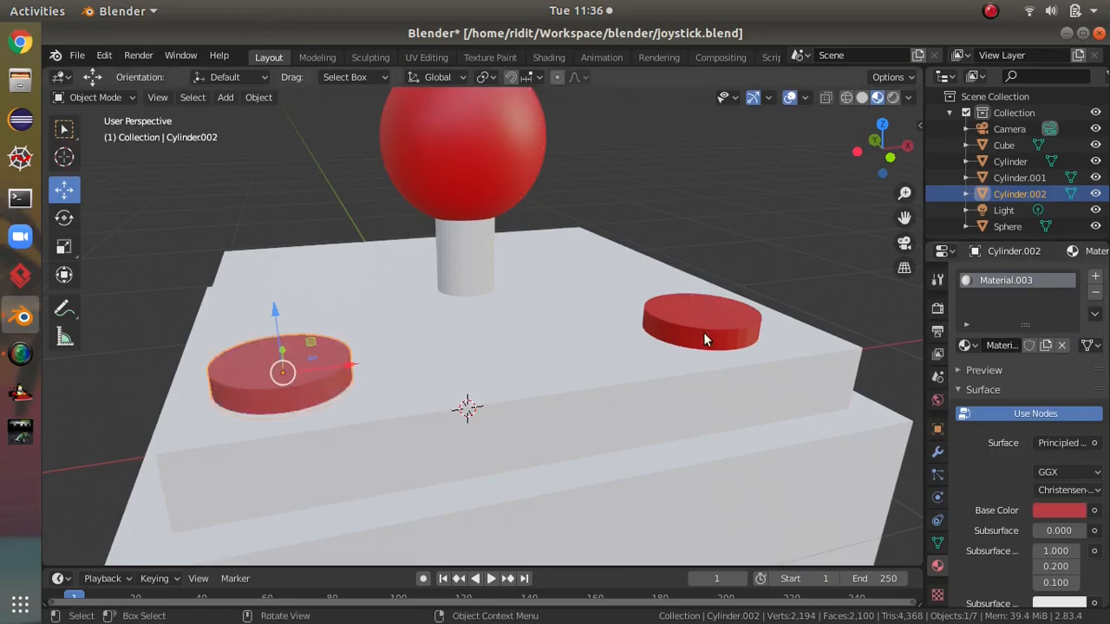
{"action": "middle_click_drag", "start_coordinate": [703, 332], "coordinate": [834, 431]}
{"action": "left_click", "coordinate": [1060, 510]}
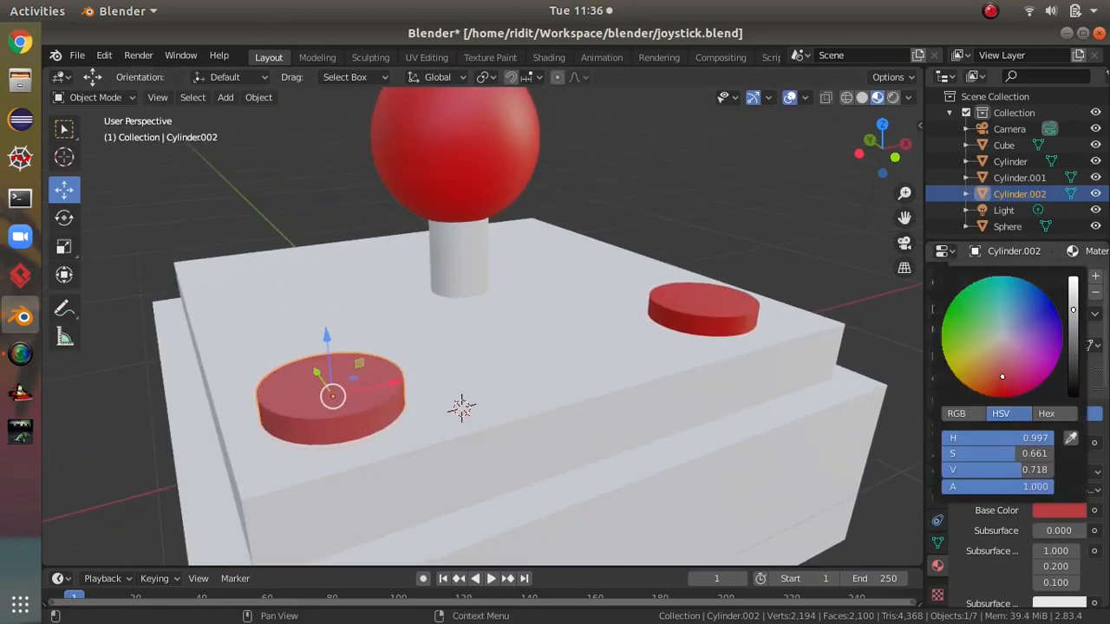
Give the joystick's box base a new material with its base color darkened to gray, and save the file.
{"action": "mouse_move", "coordinate": [751, 389]}
{"action": "middle_mouse_down"}
{"action": "mouse_move", "coordinate": [764, 379]}
{"action": "mouse_move", "coordinate": [745, 381]}
{"action": "middle_mouse_up"}
{"action": "left_click", "coordinate": [509, 385]}
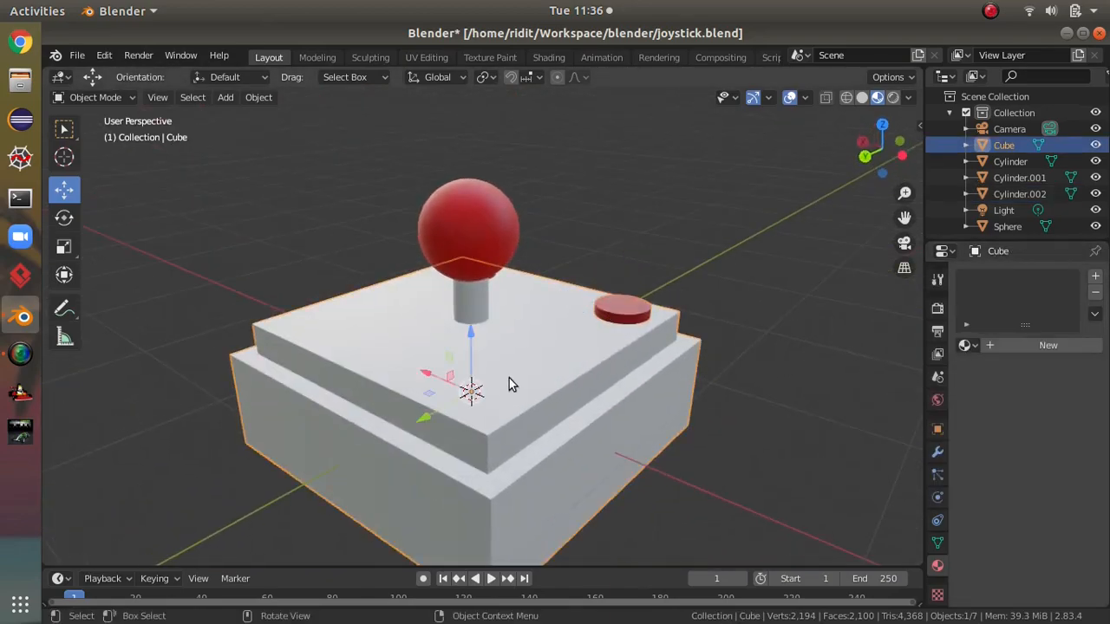
{"action": "left_click", "coordinate": [1045, 345]}
{"action": "left_click", "coordinate": [1070, 512]}
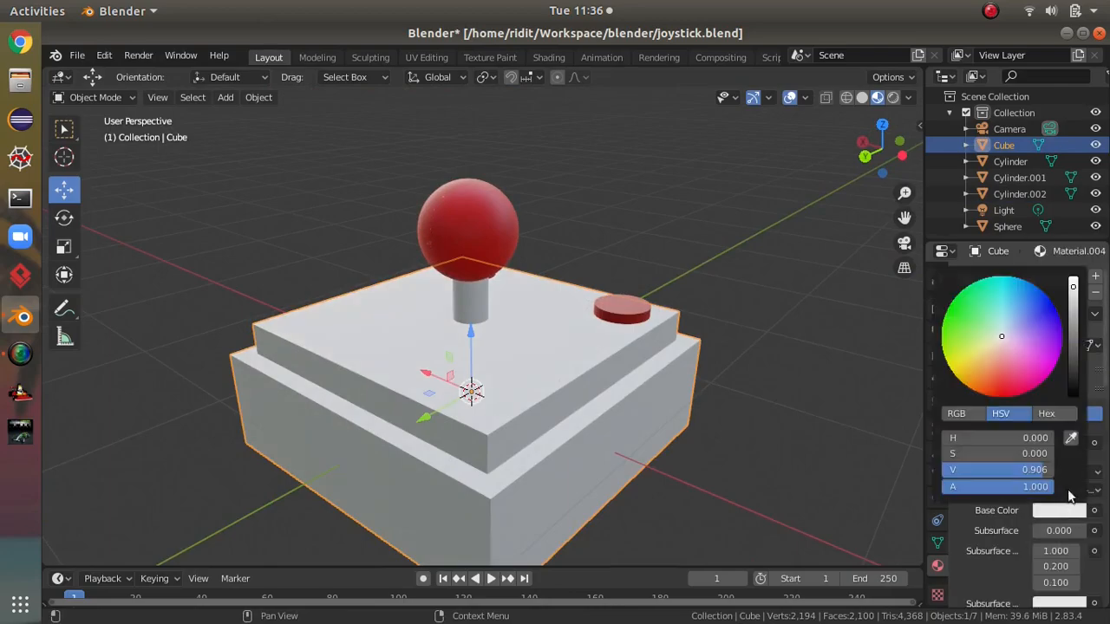
{"action": "left_click_drag", "start_coordinate": [1073, 293], "coordinate": [1074, 351]}
{"action": "middle_click_drag", "start_coordinate": [826, 376], "coordinate": [676, 405]}
{"action": "key", "text": "ctrl+s"}
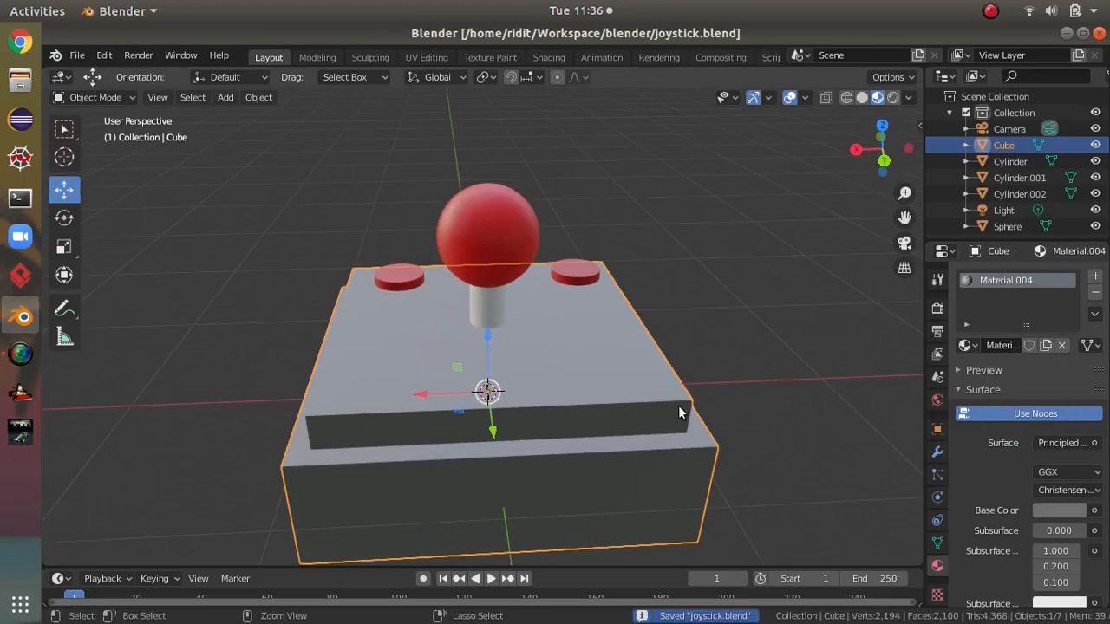
Give the joystick's stick a new material with its base color darkened to dark gray.
{"action": "middle_click_drag", "start_coordinate": [88, 398], "coordinate": [688, 345]}
{"action": "left_click", "coordinate": [771, 306]}
{"action": "middle_click_drag", "start_coordinate": [771, 306], "coordinate": [795, 229]}
{"action": "scroll", "coordinate": [755, 338], "scroll_direction": "down", "scroll_amount": 8}
{"action": "scroll", "coordinate": [796, 229], "scroll_direction": "up", "scroll_amount": 8}
{"action": "middle_click_drag", "start_coordinate": [776, 321], "coordinate": [700, 342]}
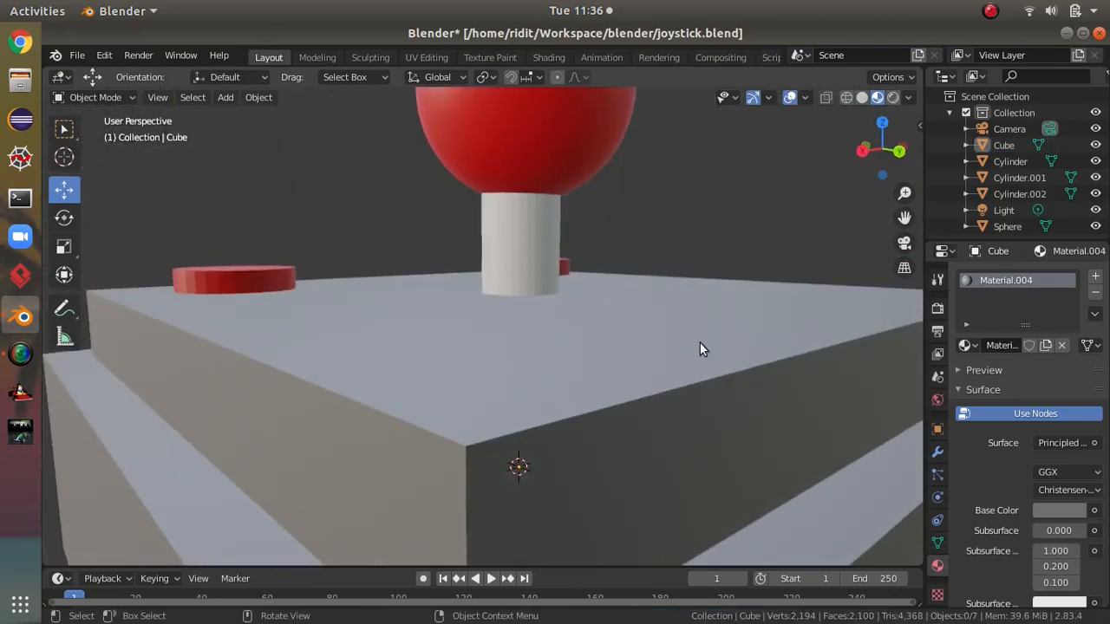
{"action": "left_click", "coordinate": [540, 223]}
{"action": "left_click", "coordinate": [1033, 345]}
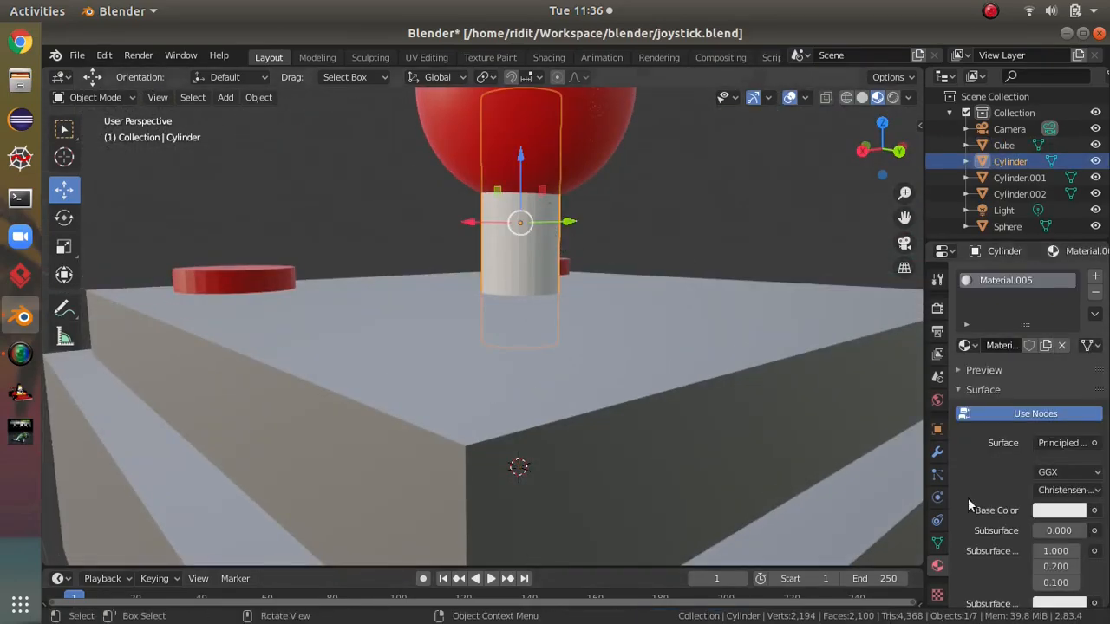
{"action": "left_click", "coordinate": [1059, 511]}
{"action": "left_click_drag", "start_coordinate": [1080, 291], "coordinate": [1075, 375]}
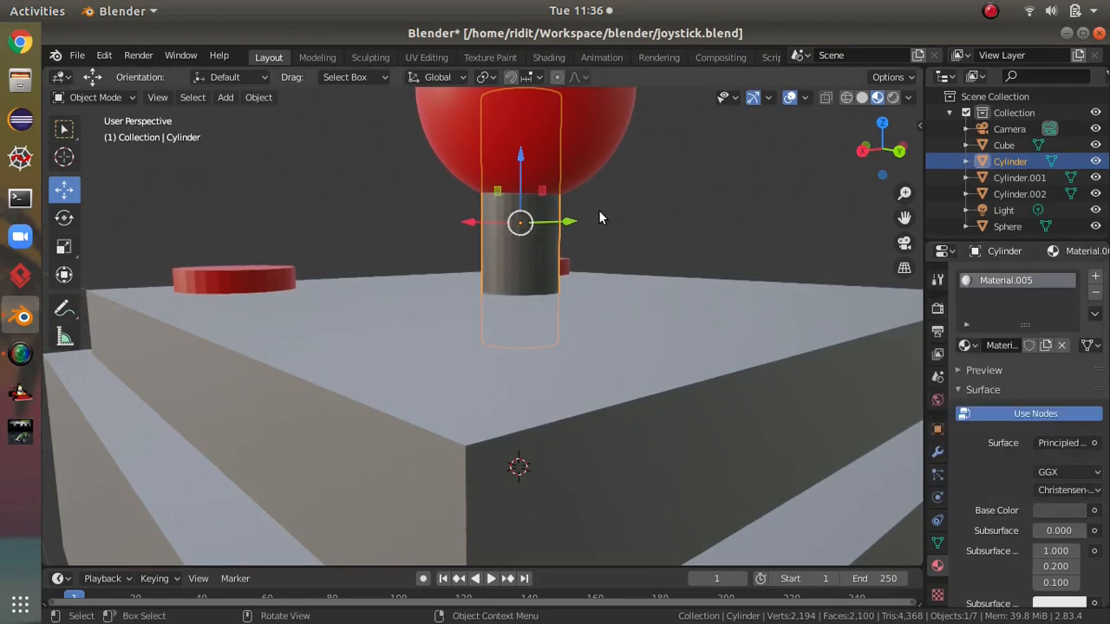
Deselect the stick and save the file.
{"action": "middle_click_drag", "start_coordinate": [599, 219], "coordinate": [656, 283]}
{"action": "scroll", "coordinate": [668, 290], "scroll_direction": "down", "scroll_amount": 5}
{"action": "left_click", "coordinate": [741, 312]}
{"action": "key", "text": "ctrl+s"}
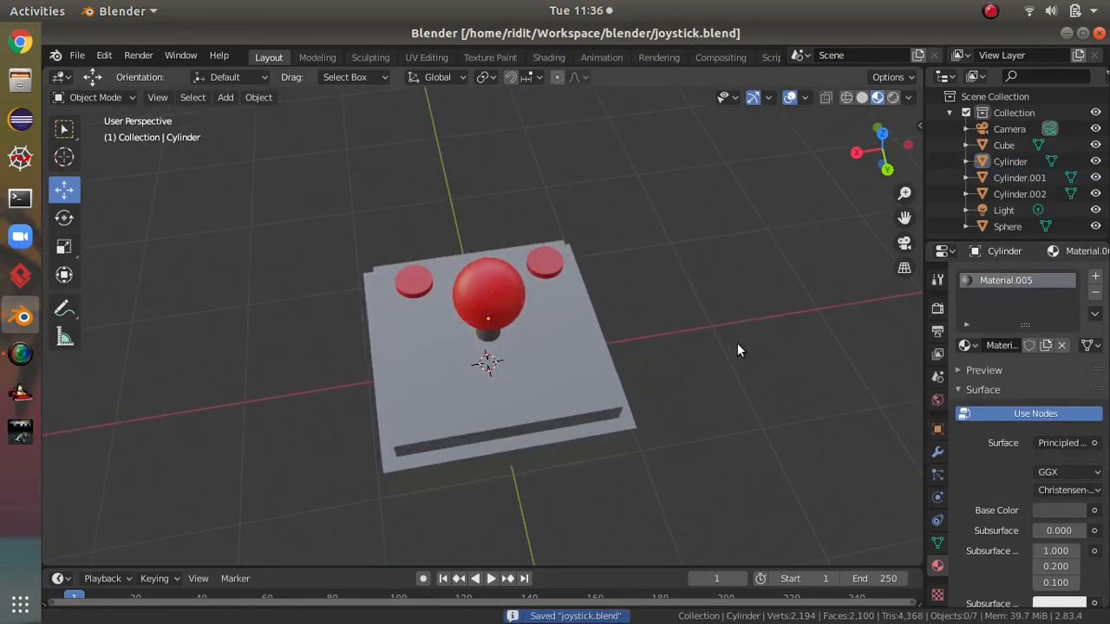
Compare the joystick in material preview and rendered shading, leaving the viewport in rendered shading.
{"action": "middle_click_drag", "start_coordinate": [674, 346], "coordinate": [306, 245]}
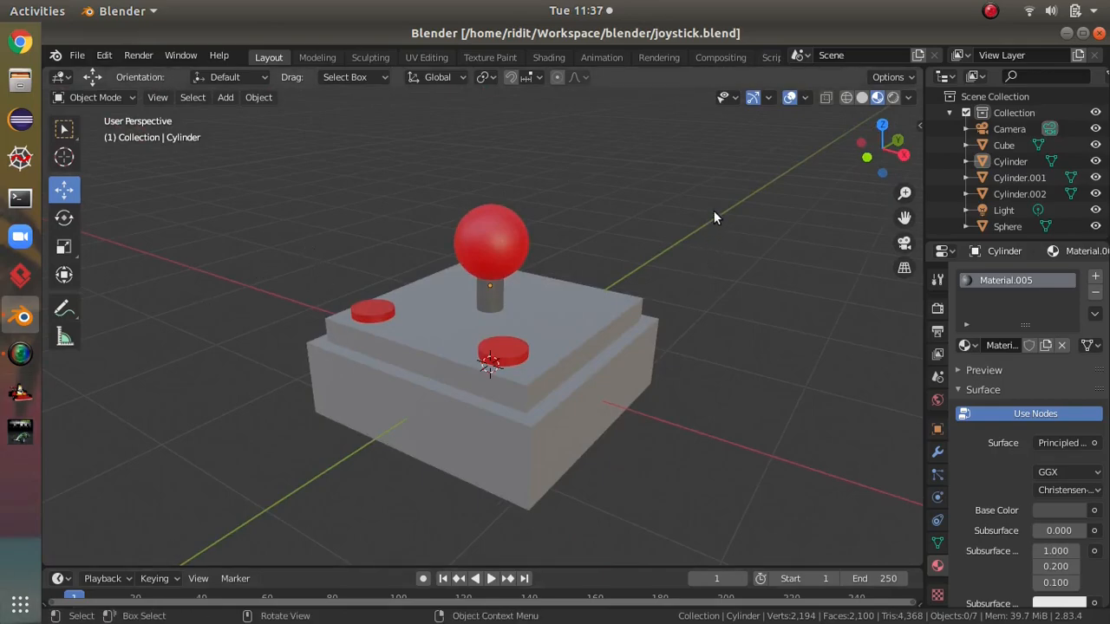
{"action": "mouse_move", "coordinate": [663, 260]}
{"action": "middle_mouse_down"}
{"action": "mouse_move", "coordinate": [637, 315]}
{"action": "mouse_move", "coordinate": [587, 308]}
{"action": "mouse_move", "coordinate": [510, 365]}
{"action": "mouse_move", "coordinate": [528, 297]}
{"action": "middle_mouse_up"}
{"action": "scroll", "coordinate": [589, 315], "scroll_direction": "up", "scroll_amount": 4}
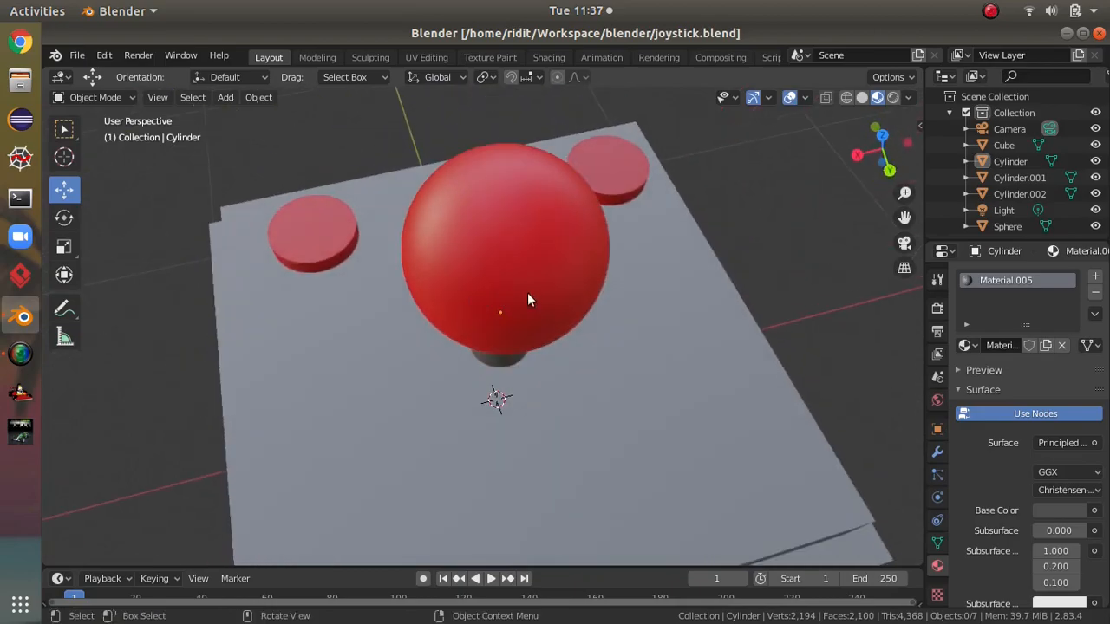
{"action": "left_click", "coordinate": [893, 97]}
{"action": "left_click", "coordinate": [876, 98]}
{"action": "left_click", "coordinate": [893, 98]}
Delete the existing point light from the scene.
{"action": "middle_click_drag", "start_coordinate": [855, 152], "coordinate": [705, 252]}
{"action": "scroll", "coordinate": [428, 315], "scroll_direction": "down", "scroll_amount": 5}
{"action": "scroll", "coordinate": [490, 282], "scroll_direction": "up", "scroll_amount": 3}
{"action": "scroll", "coordinate": [490, 282], "scroll_direction": "up", "scroll_amount": 2}
{"action": "middle_click_drag", "start_coordinate": [490, 282], "coordinate": [652, 251]}
{"action": "scroll", "coordinate": [501, 181], "scroll_direction": "down", "scroll_amount": 5}
{"action": "scroll", "coordinate": [648, 177], "scroll_direction": "down", "scroll_amount": 3}
{"action": "scroll", "coordinate": [652, 252], "scroll_direction": "down", "scroll_amount": 5}
{"action": "left_click", "coordinate": [574, 272]}
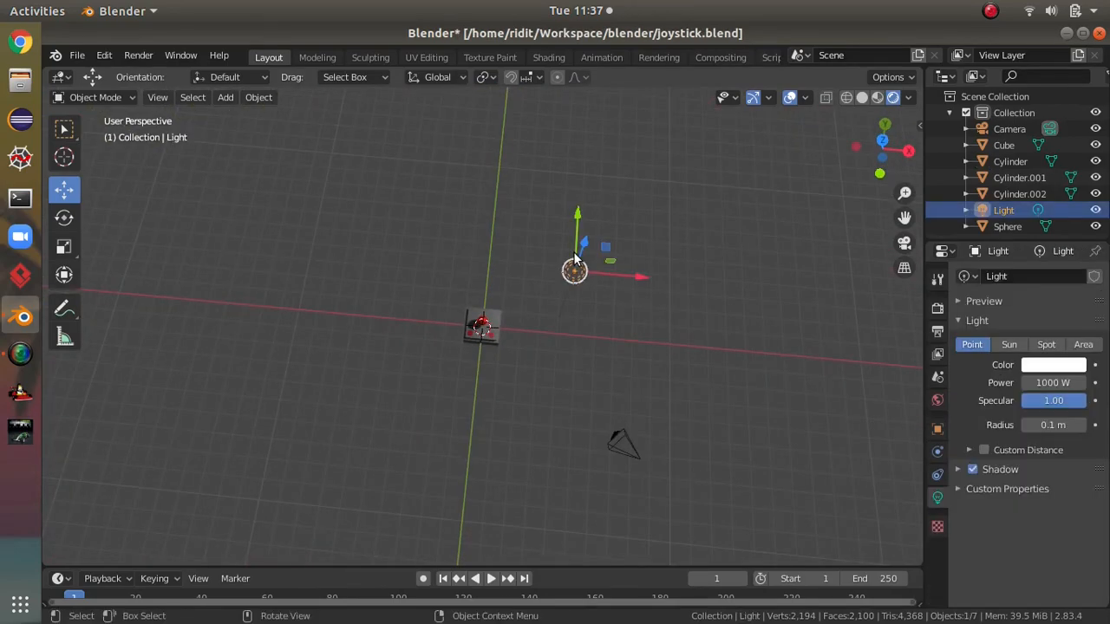
{"action": "key", "text": "Delete"}
Add a sun light and move it above the joystick to about X -1.08, Y -2.83, Z 5.68 m.
{"action": "scroll", "coordinate": [500, 371], "scroll_direction": "up", "scroll_amount": 8}
{"action": "middle_click_drag", "start_coordinate": [573, 353], "coordinate": [311, 155]}
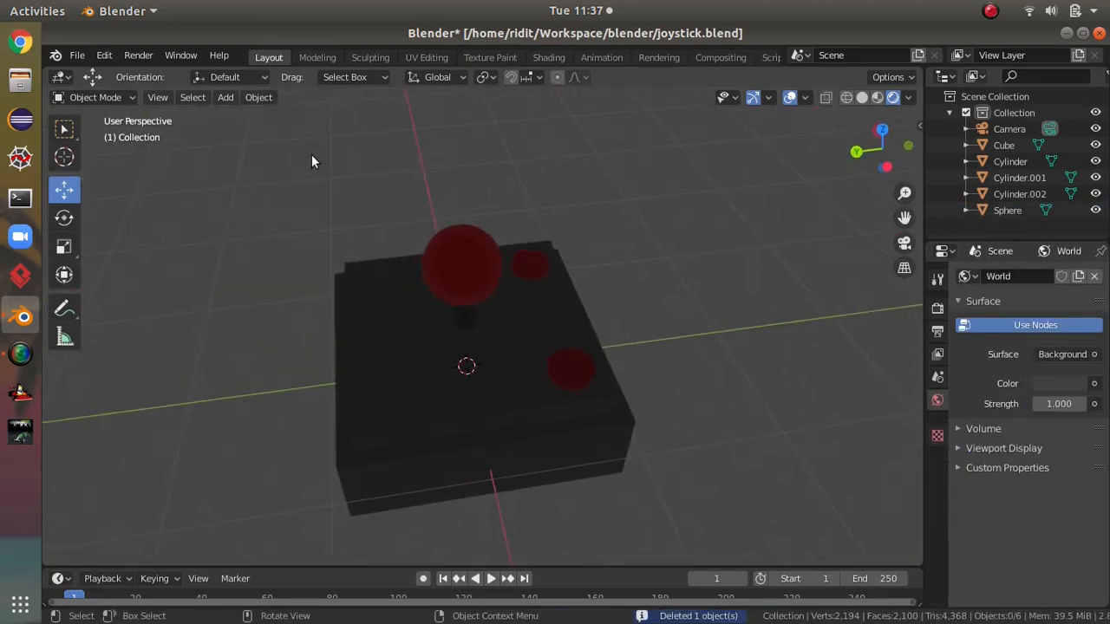
{"action": "left_click", "coordinate": [226, 97]}
{"action": "mouse_move", "coordinate": [248, 317]}
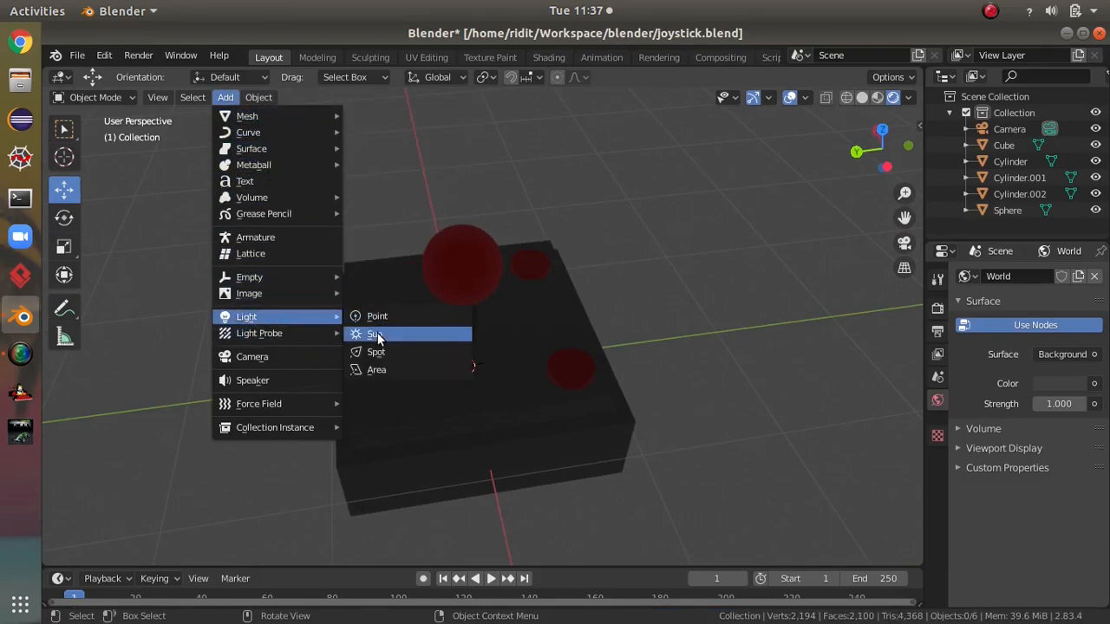
{"action": "left_click", "coordinate": [377, 335]}
{"action": "middle_click_drag", "start_coordinate": [417, 332], "coordinate": [706, 305]}
{"action": "scroll", "coordinate": [694, 309], "scroll_direction": "down", "scroll_amount": 3}
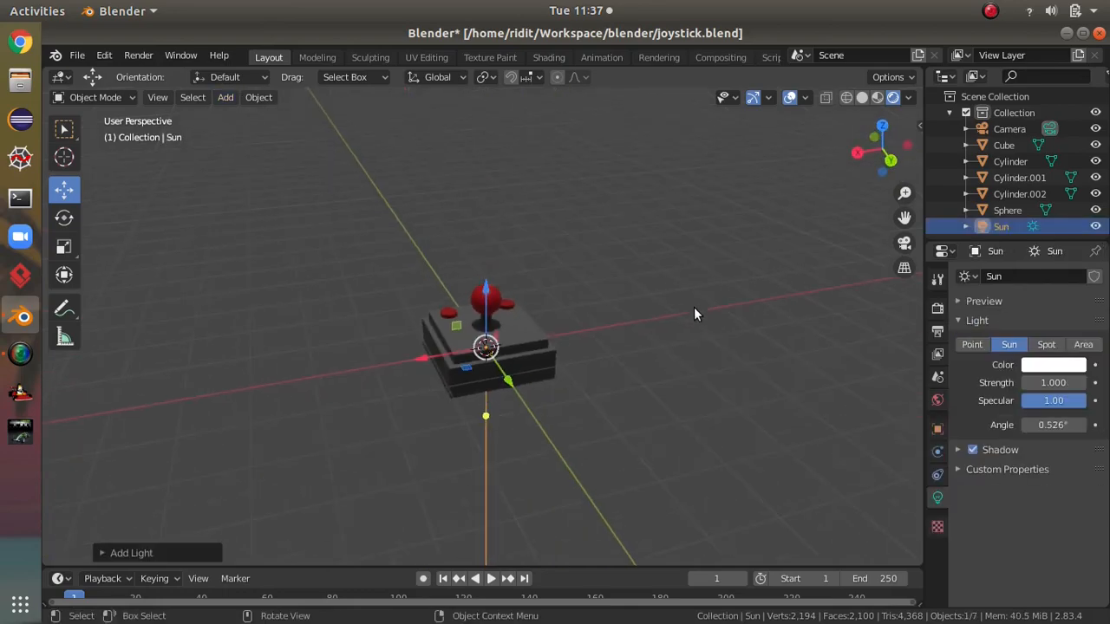
{"action": "key", "text": "g"}
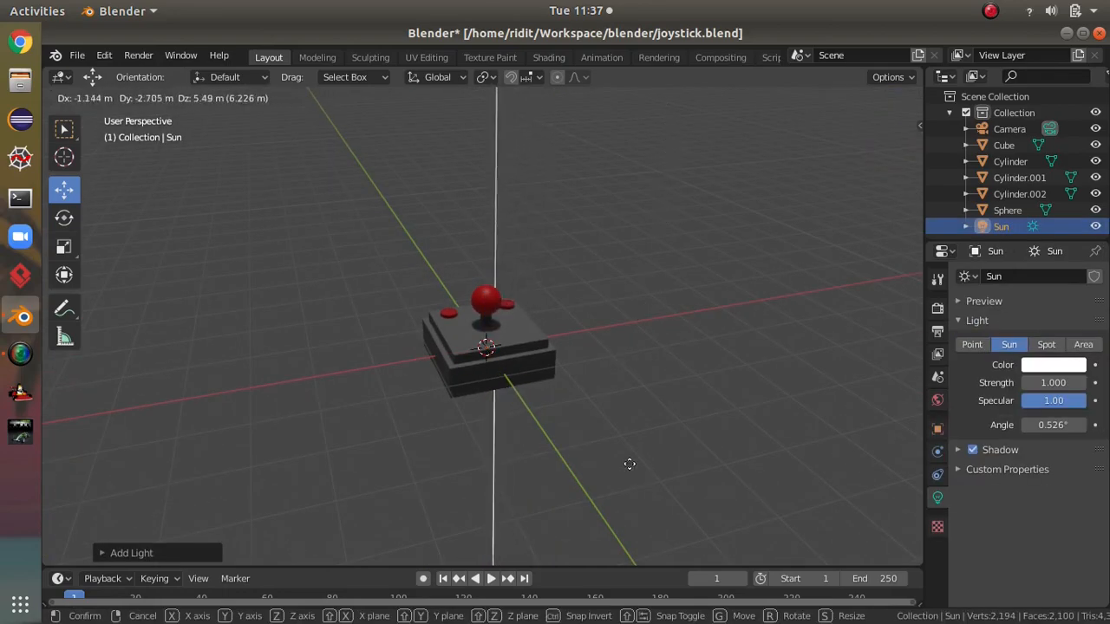
{"action": "left_click", "coordinate": [559, 380]}
Set the sun light's strength to 7.
{"action": "middle_click_drag", "start_coordinate": [560, 382], "coordinate": [661, 148]}
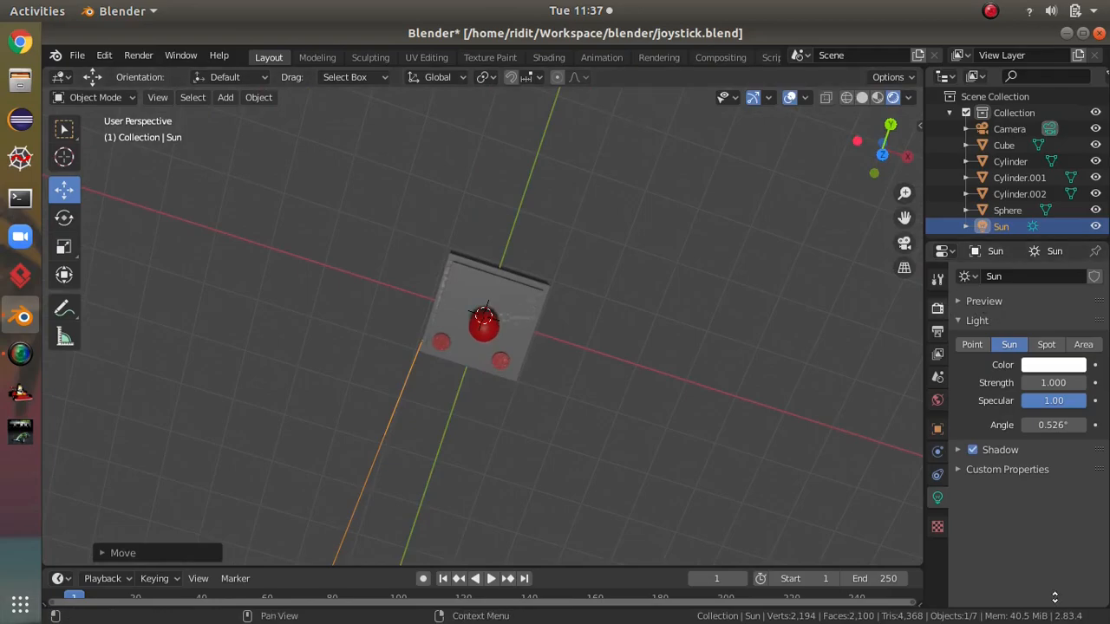
{"action": "middle_click_drag", "start_coordinate": [743, 449], "coordinate": [1097, 417]}
{"action": "left_click", "coordinate": [1070, 382]}
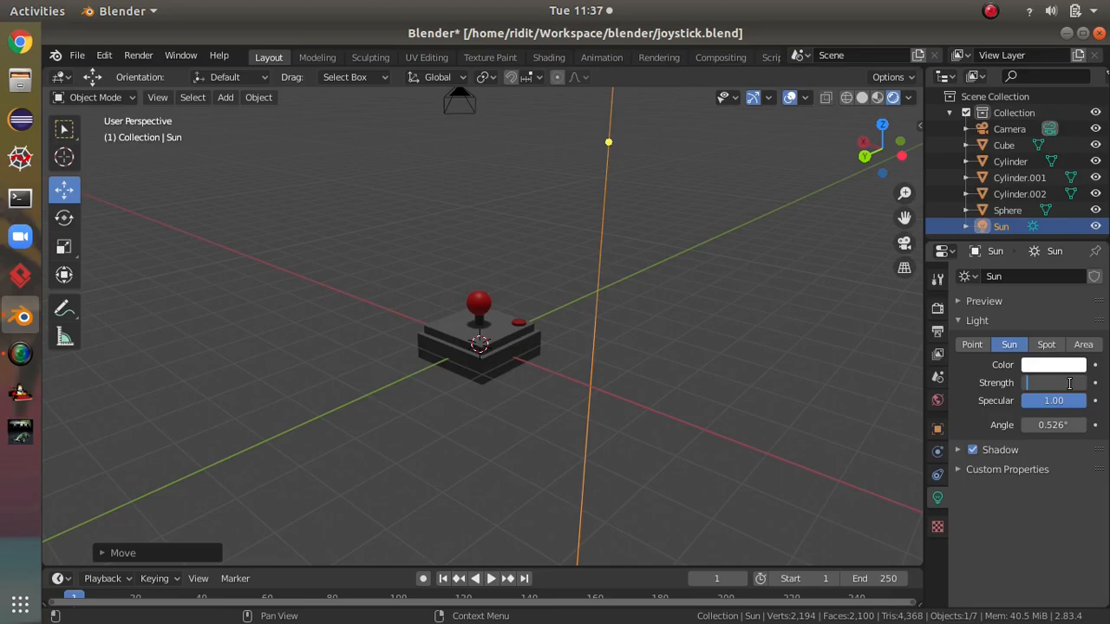
{"action": "key", "text": "Return"}
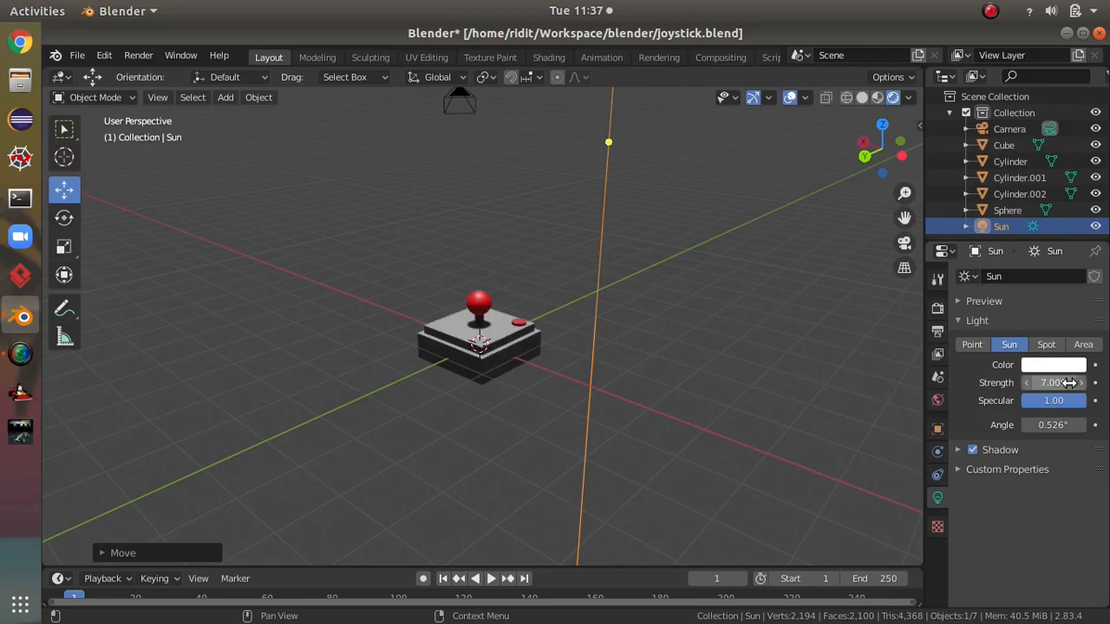
Examine the joystick's highlights and shadows under the sun light from several angles and distances.
{"action": "scroll", "coordinate": [673, 352], "scroll_direction": "up", "scroll_amount": 3}
{"action": "middle_click_drag", "start_coordinate": [673, 352], "coordinate": [266, 398]}
{"action": "scroll", "coordinate": [626, 320], "scroll_direction": "down", "scroll_amount": 5}
{"action": "middle_click_drag", "start_coordinate": [626, 320], "coordinate": [807, 342]}
{"action": "scroll", "coordinate": [807, 342], "scroll_direction": "up", "scroll_amount": 3}
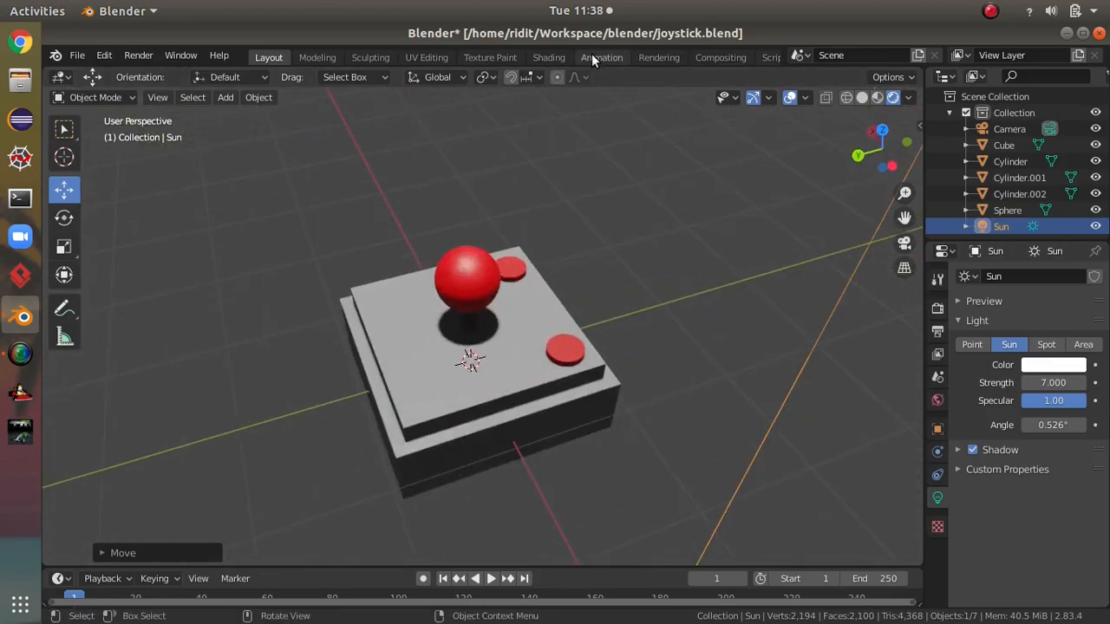
{"action": "scroll", "coordinate": [667, 255], "scroll_direction": "down", "scroll_amount": 3}
{"action": "middle_click_drag", "start_coordinate": [668, 255], "coordinate": [628, 230]}
{"action": "scroll", "coordinate": [606, 278], "scroll_direction": "down", "scroll_amount": 4}
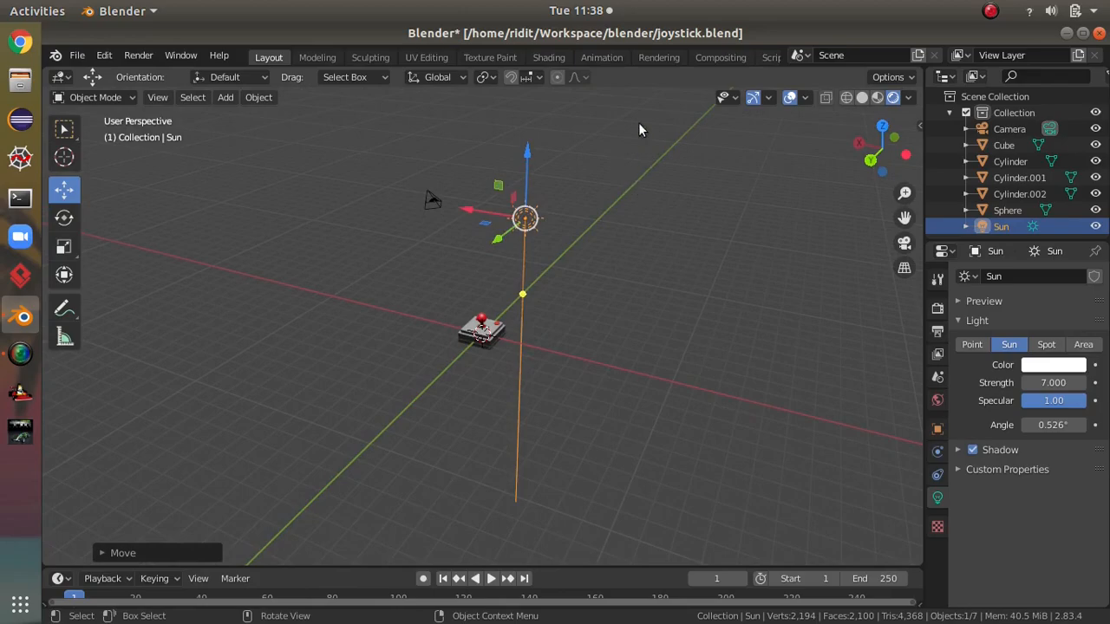
Open the Animation workspace, widen its camera viewport across the window, and display the joystick in rendered shading.
{"action": "left_click", "coordinate": [602, 57]}
{"action": "left_click_drag", "start_coordinate": [355, 252], "coordinate": [896, 252]}
{"action": "left_click", "coordinate": [864, 97]}
{"action": "mouse_move", "coordinate": [783, 199]}
{"action": "middle_mouse_down"}
{"action": "mouse_move", "coordinate": [771, 330]}
{"action": "mouse_move", "coordinate": [855, 286]}
{"action": "mouse_move", "coordinate": [178, 243]}
{"action": "mouse_move", "coordinate": [280, 275]}
{"action": "middle_mouse_up"}
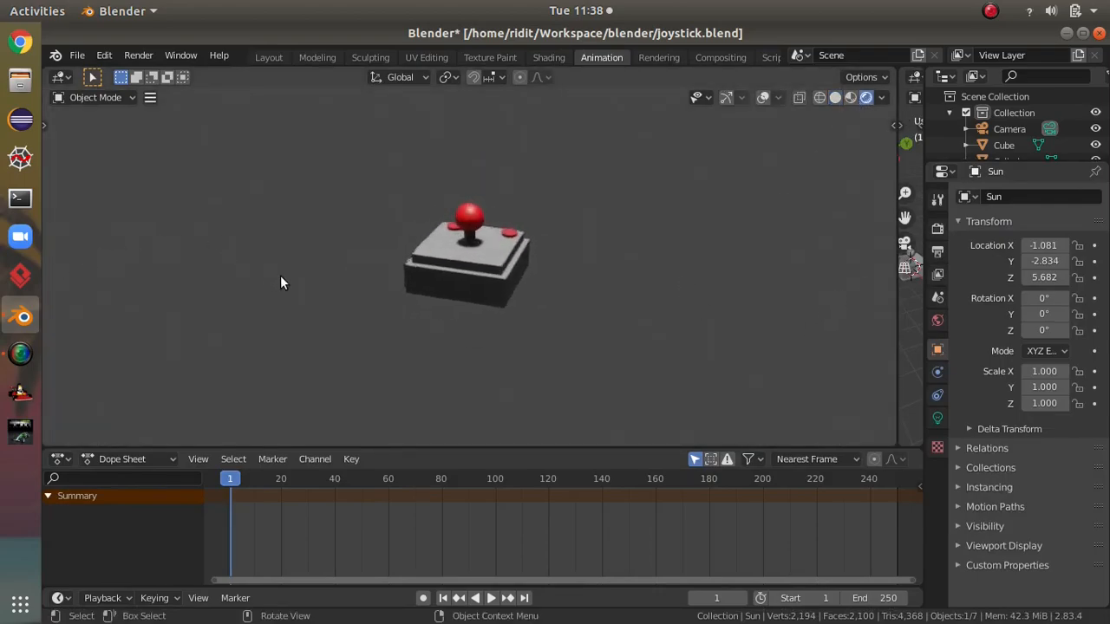
{"action": "scroll", "coordinate": [685, 265], "scroll_direction": "up", "scroll_amount": 5}
Compare the joystick in material preview and rendered shading and check the rendered view's lighting options.
{"action": "middle_click_drag", "start_coordinate": [735, 232], "coordinate": [555, 95]}
{"action": "left_click", "coordinate": [850, 99]}
{"action": "middle_click_drag", "start_coordinate": [675, 203], "coordinate": [746, 184]}
{"action": "left_click", "coordinate": [869, 99]}
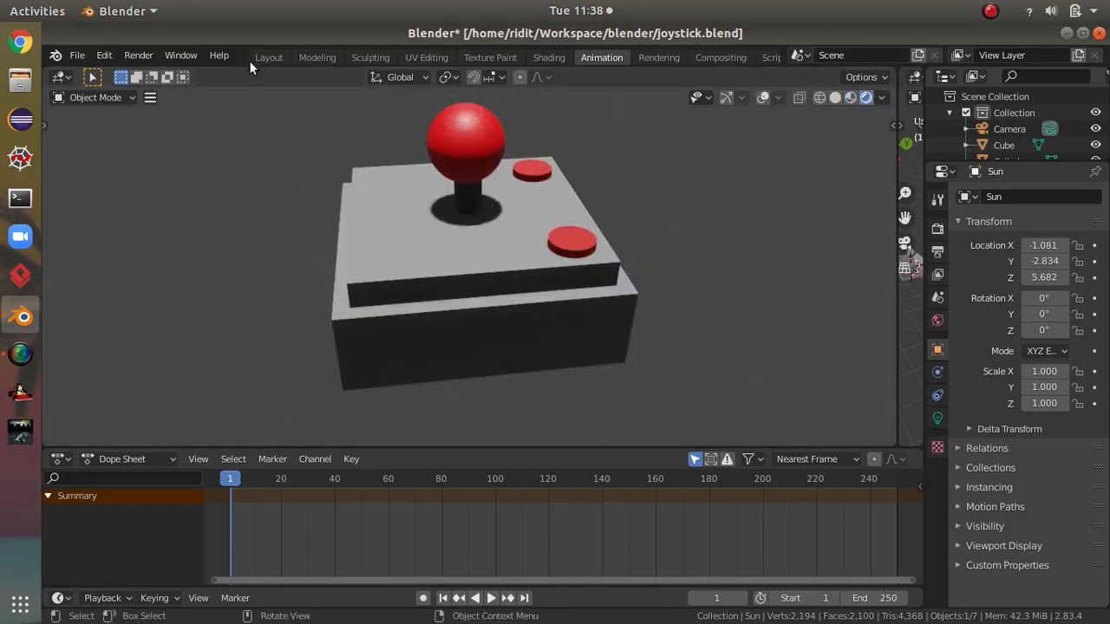
{"action": "left_click", "coordinate": [882, 98]}
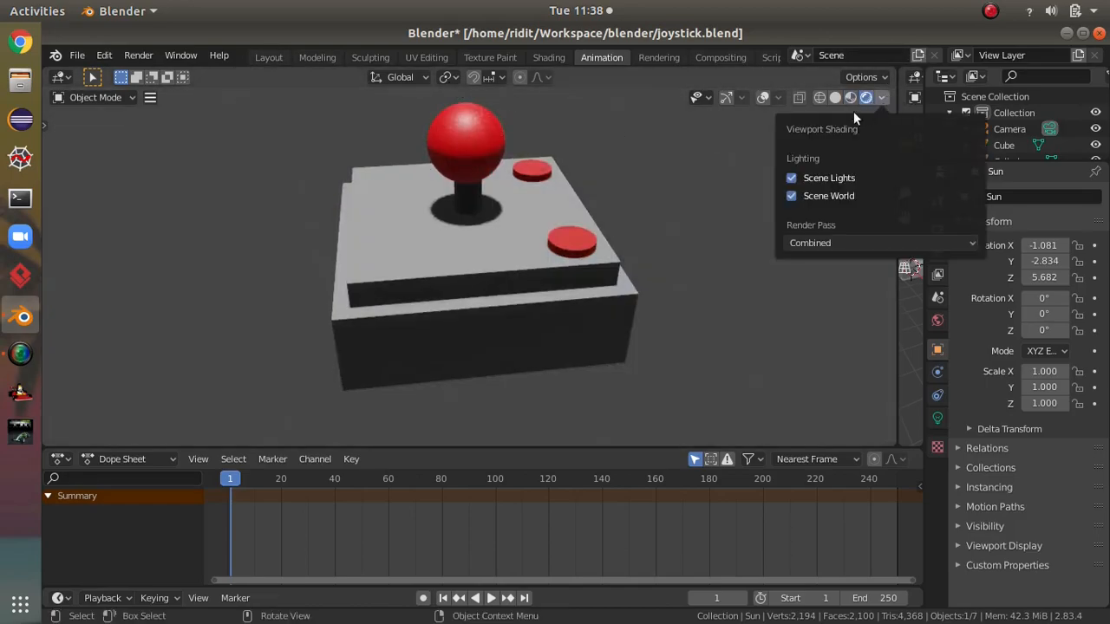
{"action": "left_click", "coordinate": [852, 101]}
Open the Shading workspace and frame the joystick from the front in its viewport.
{"action": "left_click", "coordinate": [548, 57]}
{"action": "scroll", "coordinate": [727, 225], "scroll_direction": "up", "scroll_amount": 9}
{"action": "middle_click_drag", "start_coordinate": [711, 242], "coordinate": [739, 75], "text": "shift"}
{"action": "middle_click_drag", "start_coordinate": [775, 253], "coordinate": [739, 149]}
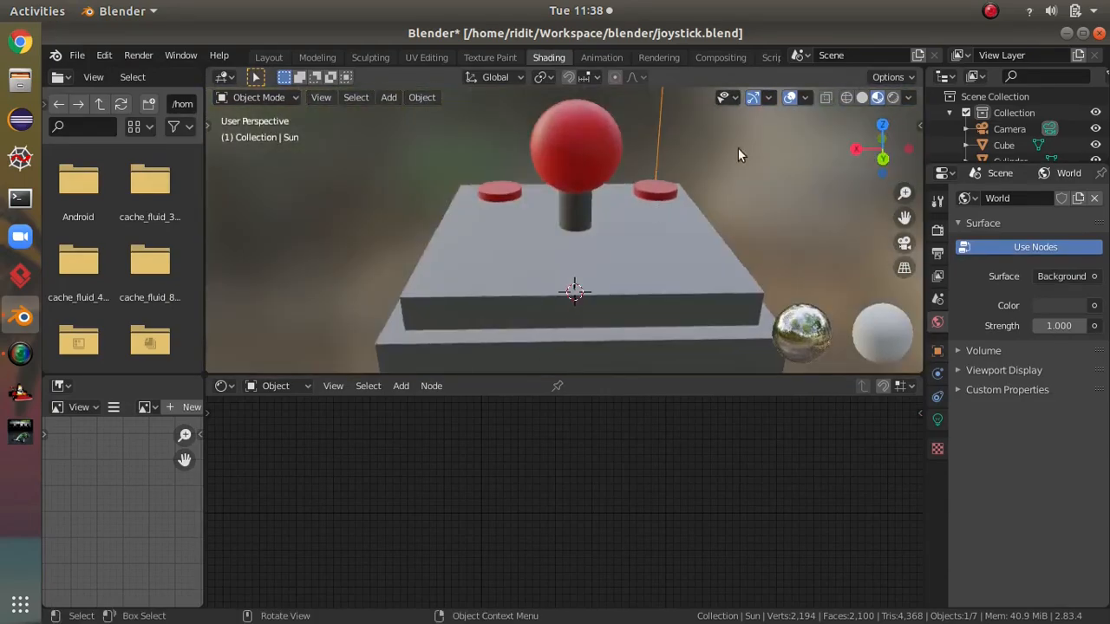
Set the material preview's environment lighting to the dark studio HDRI and inspect the joystick under it.
{"action": "left_click", "coordinate": [910, 96]}
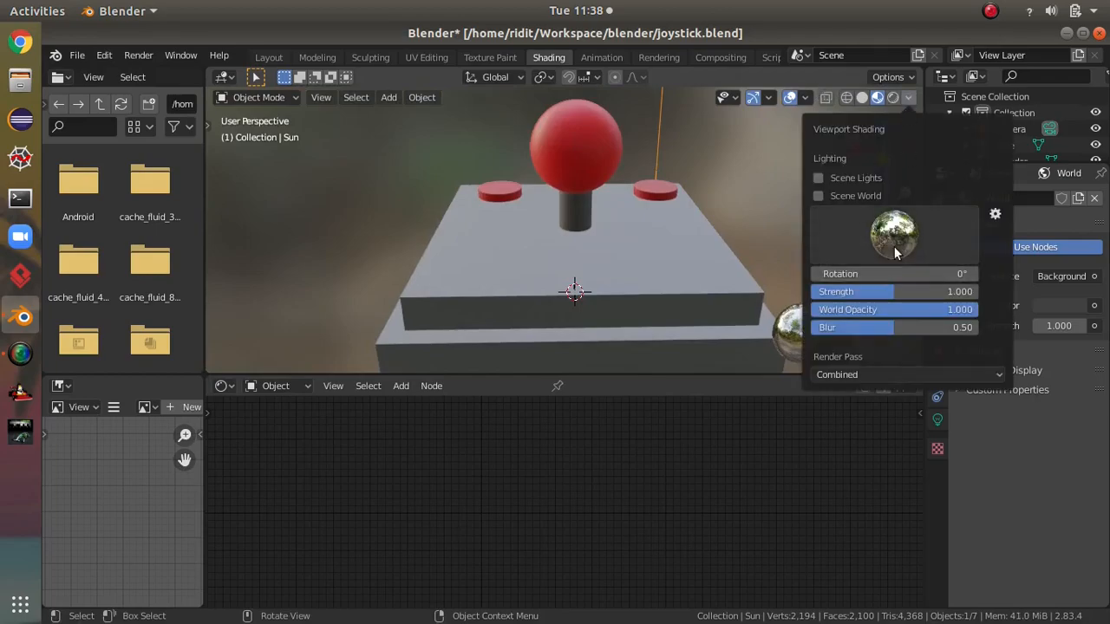
{"action": "left_click", "coordinate": [911, 97]}
{"action": "left_click", "coordinate": [910, 96]}
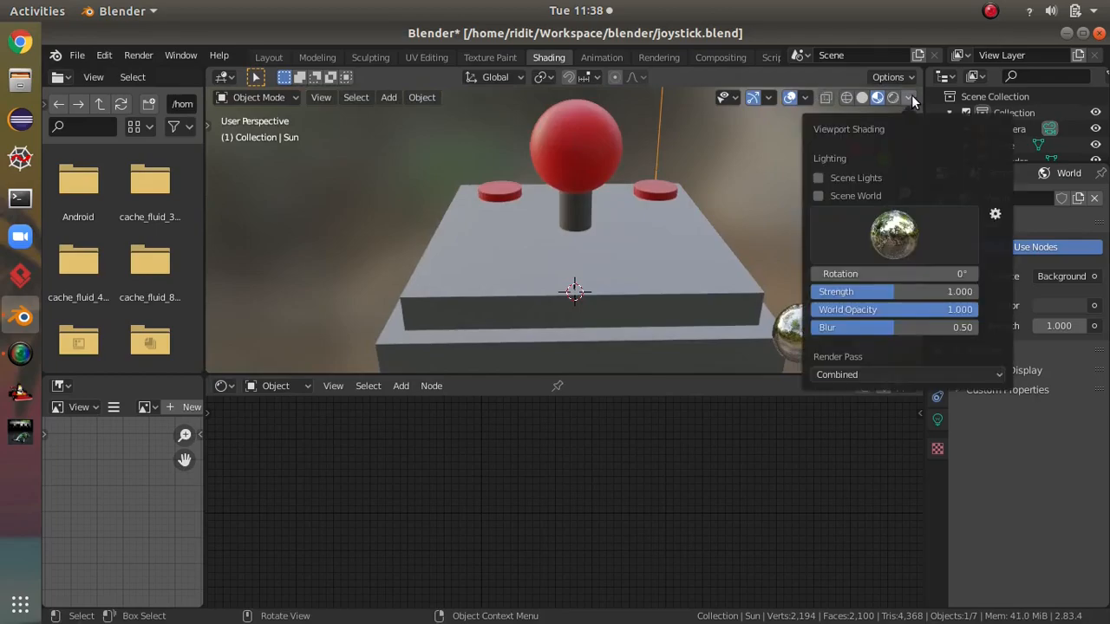
{"action": "left_click", "coordinate": [893, 232]}
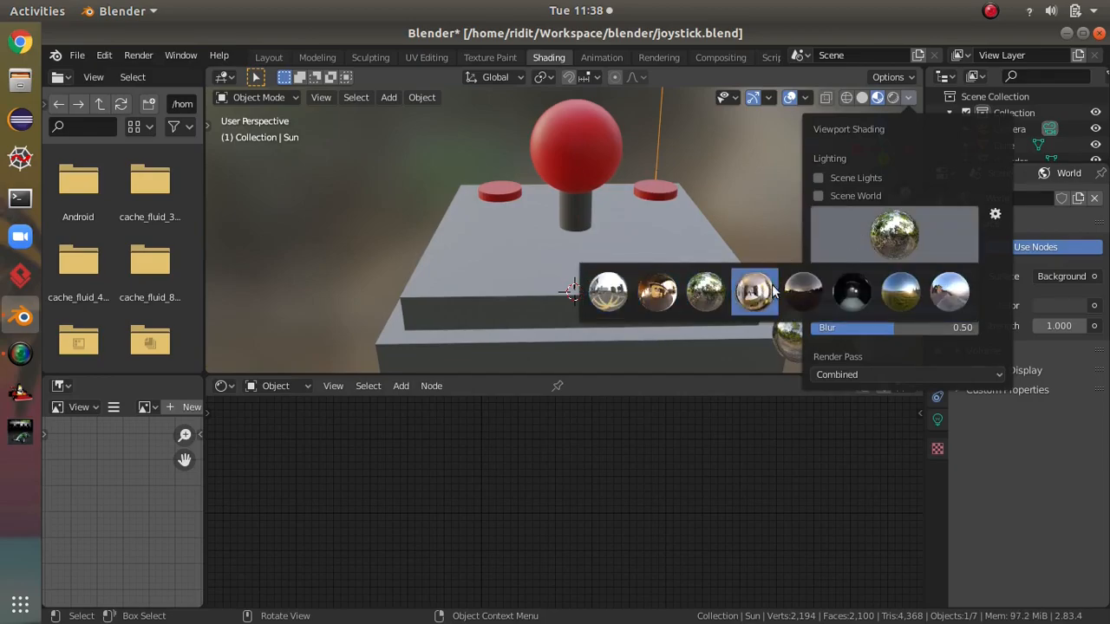
{"action": "left_click", "coordinate": [853, 290]}
{"action": "scroll", "coordinate": [688, 186], "scroll_direction": "down", "scroll_amount": 5}
{"action": "middle_click_drag", "start_coordinate": [689, 186], "coordinate": [653, 310]}
{"action": "scroll", "coordinate": [714, 275], "scroll_direction": "up", "scroll_amount": 6}
{"action": "mouse_move", "coordinate": [714, 275]}
{"action": "middle_mouse_down"}
{"action": "mouse_move", "coordinate": [838, 202]}
{"action": "mouse_move", "coordinate": [647, 172]}
{"action": "mouse_move", "coordinate": [697, 268]}
{"action": "mouse_move", "coordinate": [703, 182]}
{"action": "middle_mouse_up"}
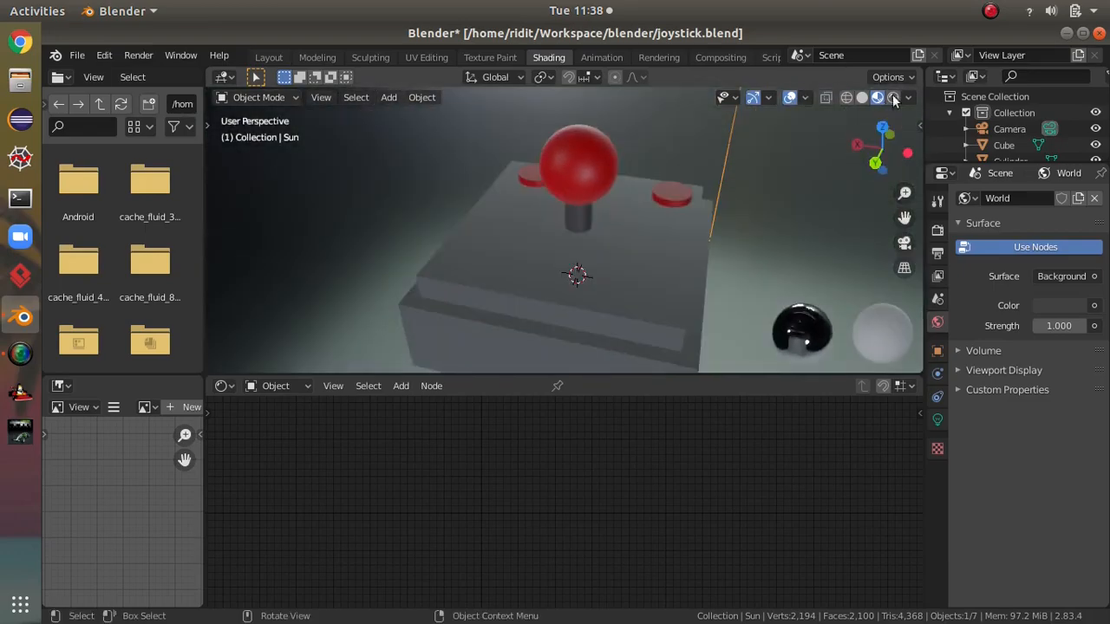
Change the material preview's environment lighting to the bright interior HDRI, fourth in the set.
{"action": "left_click", "coordinate": [909, 97]}
{"action": "left_click", "coordinate": [908, 239]}
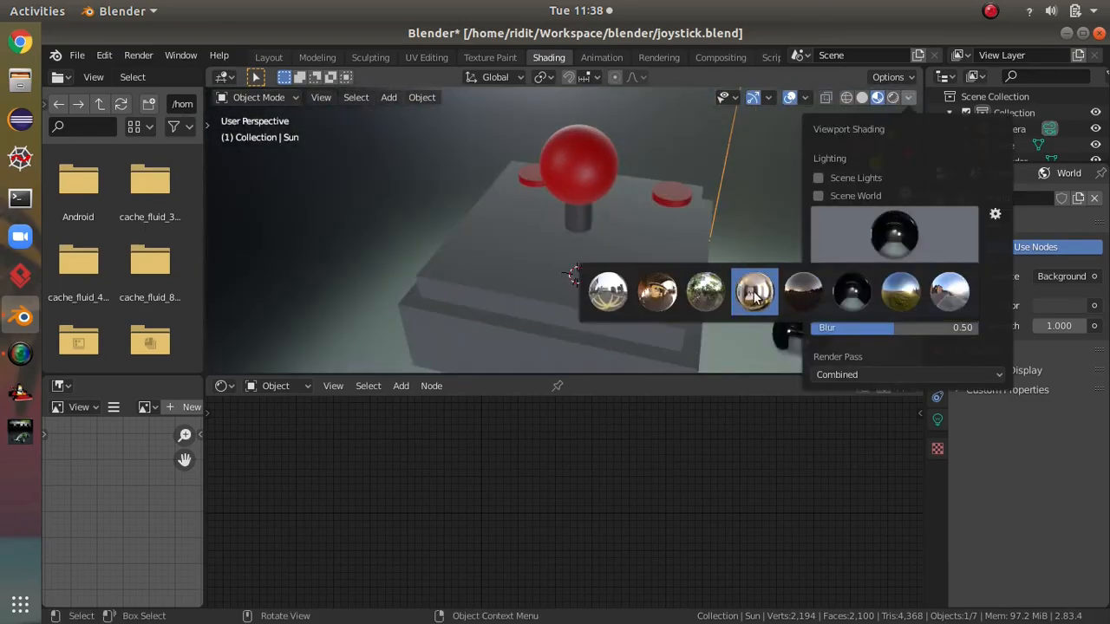
{"action": "left_click", "coordinate": [751, 299]}
{"action": "mouse_move", "coordinate": [644, 193]}
{"action": "middle_mouse_down"}
{"action": "mouse_move", "coordinate": [516, 152]}
{"action": "mouse_move", "coordinate": [441, 300]}
{"action": "mouse_move", "coordinate": [304, 118]}
{"action": "mouse_move", "coordinate": [307, 99]}
{"action": "middle_mouse_up"}
Return to the Layout workspace, switch the viewport to material preview, and enable Scene World lighting for it.
{"action": "left_click", "coordinate": [264, 57]}
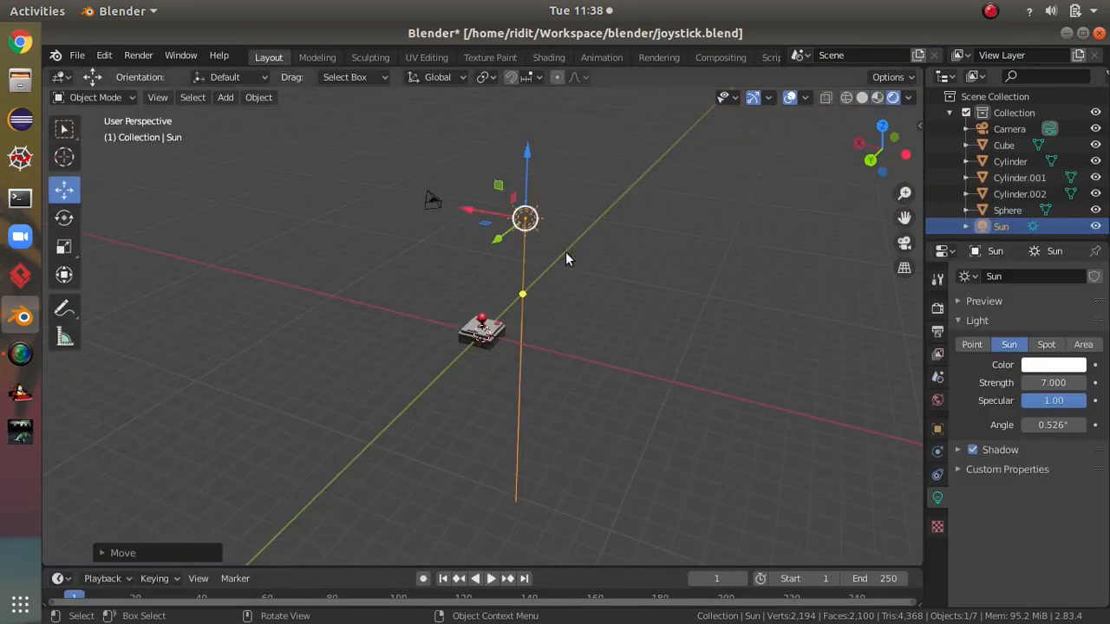
{"action": "left_click", "coordinate": [878, 98]}
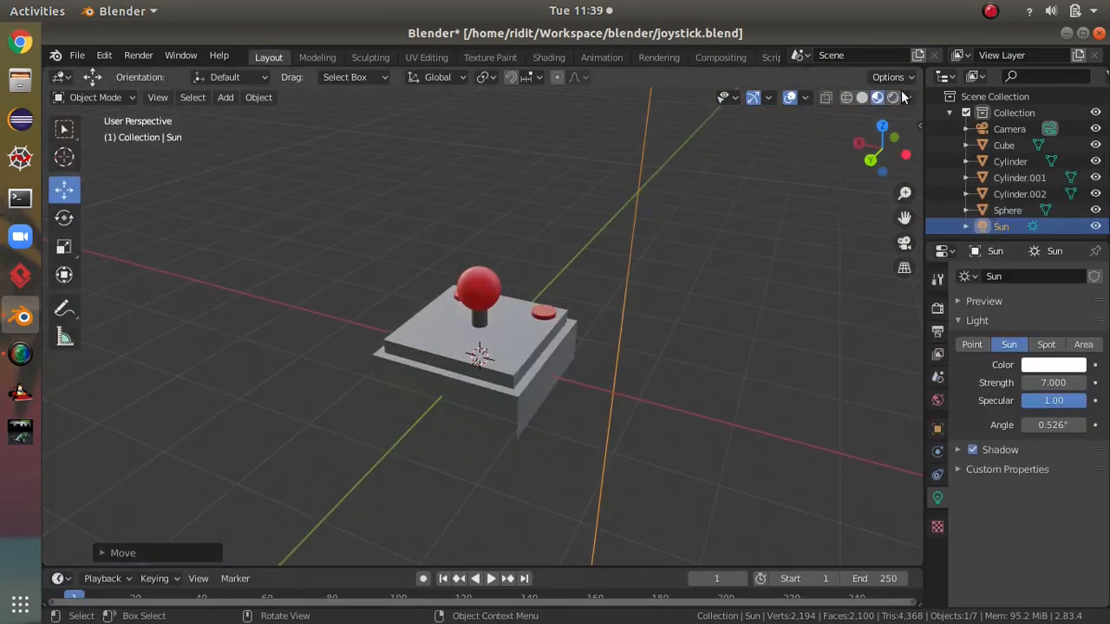
{"action": "left_click", "coordinate": [908, 97]}
{"action": "left_click", "coordinate": [890, 196]}
{"action": "left_click", "coordinate": [878, 98]}
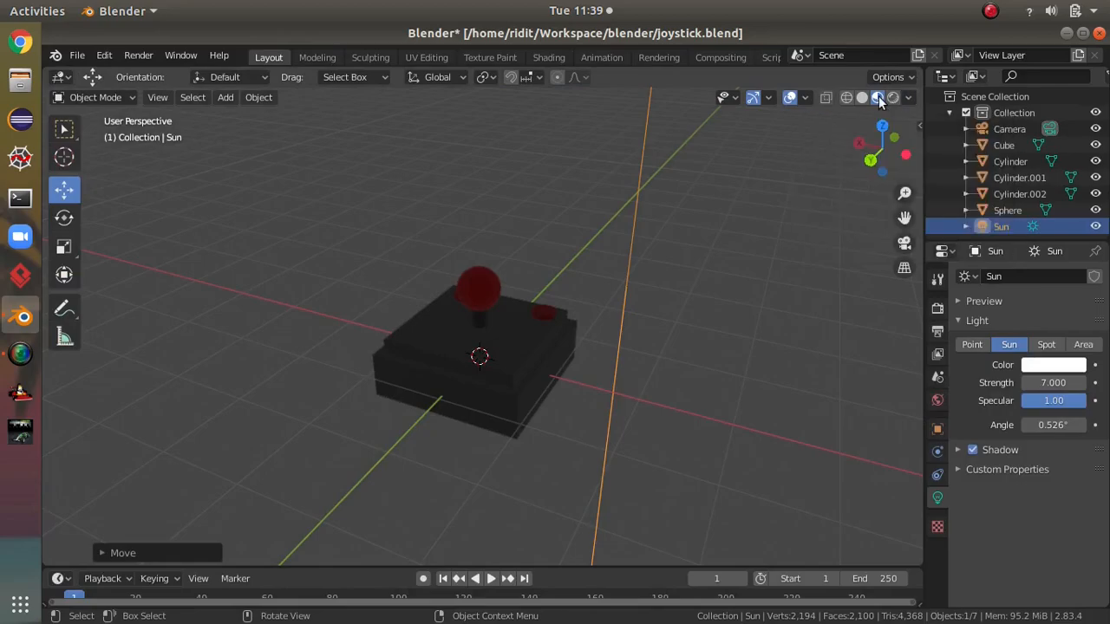
{"action": "left_click", "coordinate": [907, 98]}
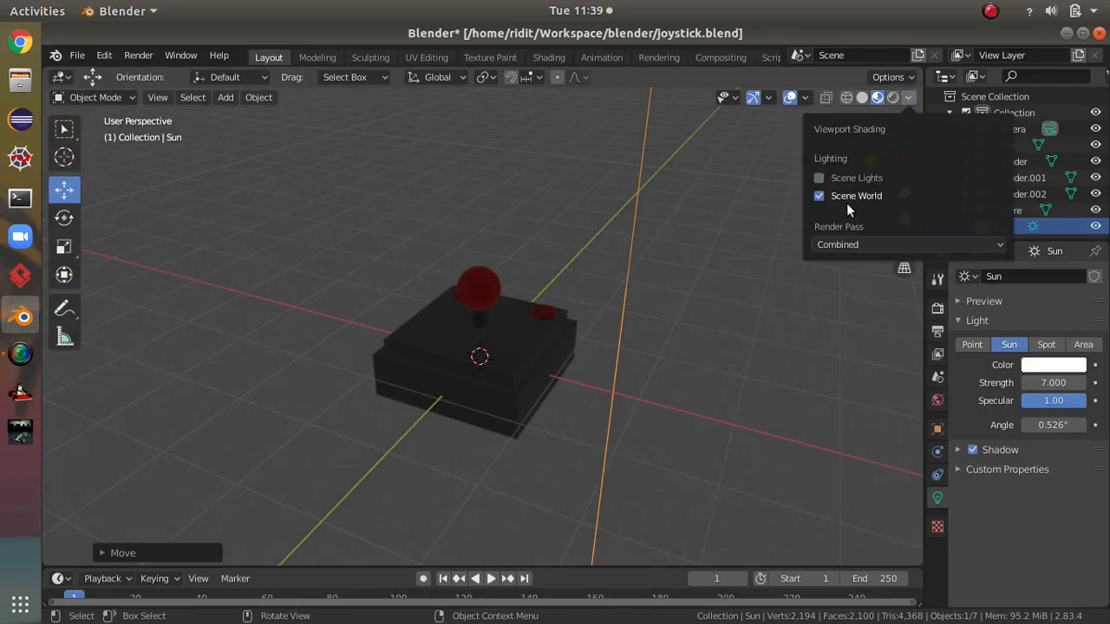
Compare the solid, rendered and material preview shading, and enable Scene Lights for the material preview.
{"action": "left_click", "coordinate": [893, 98]}
{"action": "left_click", "coordinate": [863, 98]}
{"action": "left_click", "coordinate": [893, 98]}
{"action": "left_click", "coordinate": [878, 98]}
{"action": "left_click", "coordinate": [909, 98]}
{"action": "left_click", "coordinate": [826, 177]}
{"action": "left_click", "coordinate": [893, 98]}
{"action": "left_click", "coordinate": [908, 98]}
{"action": "left_click", "coordinate": [876, 98]}
Examine the joystick from above and from the side in material preview with the scene lighting.
{"action": "mouse_move", "coordinate": [859, 369]}
{"action": "middle_mouse_down"}
{"action": "mouse_move", "coordinate": [904, 396]}
{"action": "mouse_move", "coordinate": [544, 269]}
{"action": "middle_mouse_up"}
{"action": "scroll", "coordinate": [555, 295], "scroll_direction": "down", "scroll_amount": 3}
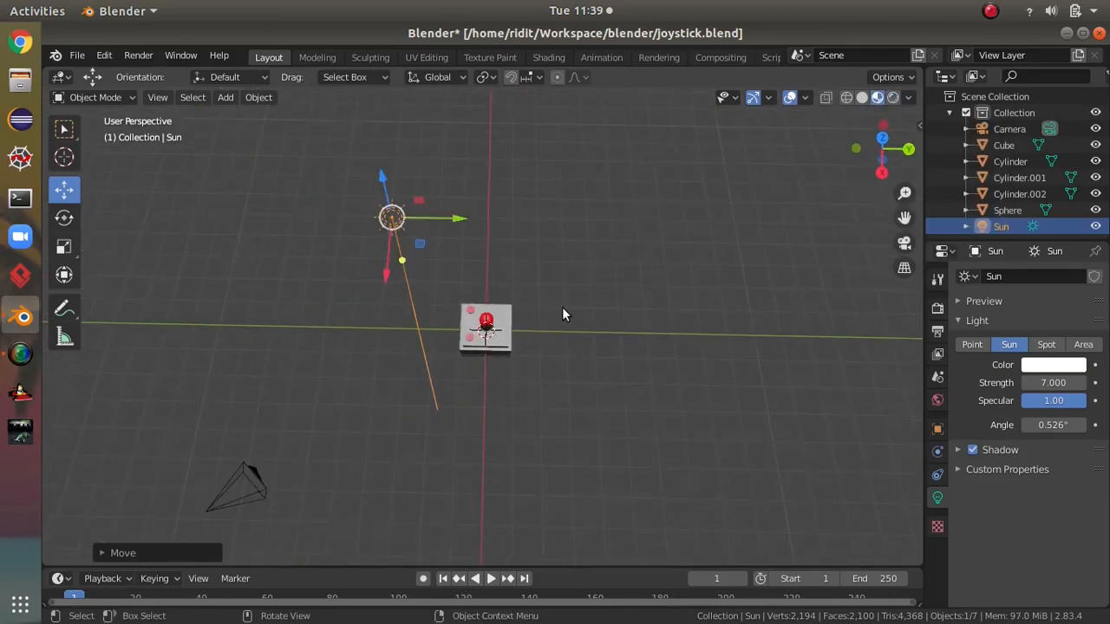
{"action": "left_click", "coordinate": [510, 319]}
{"action": "scroll", "coordinate": [550, 337], "scroll_direction": "up", "scroll_amount": 5}
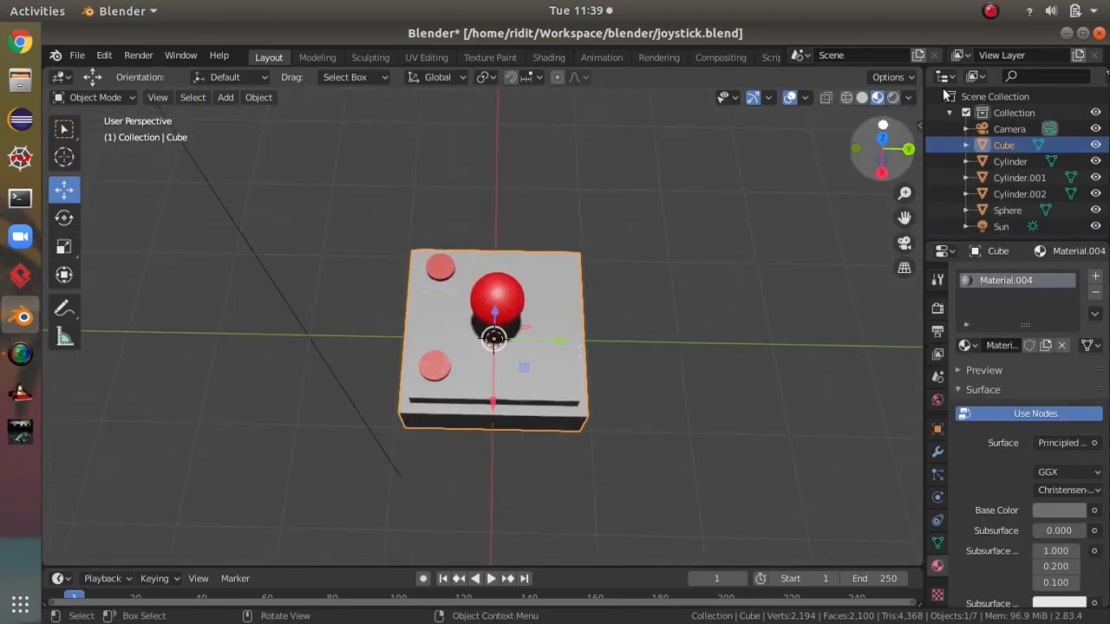
{"action": "key", "text": "alt+a"}
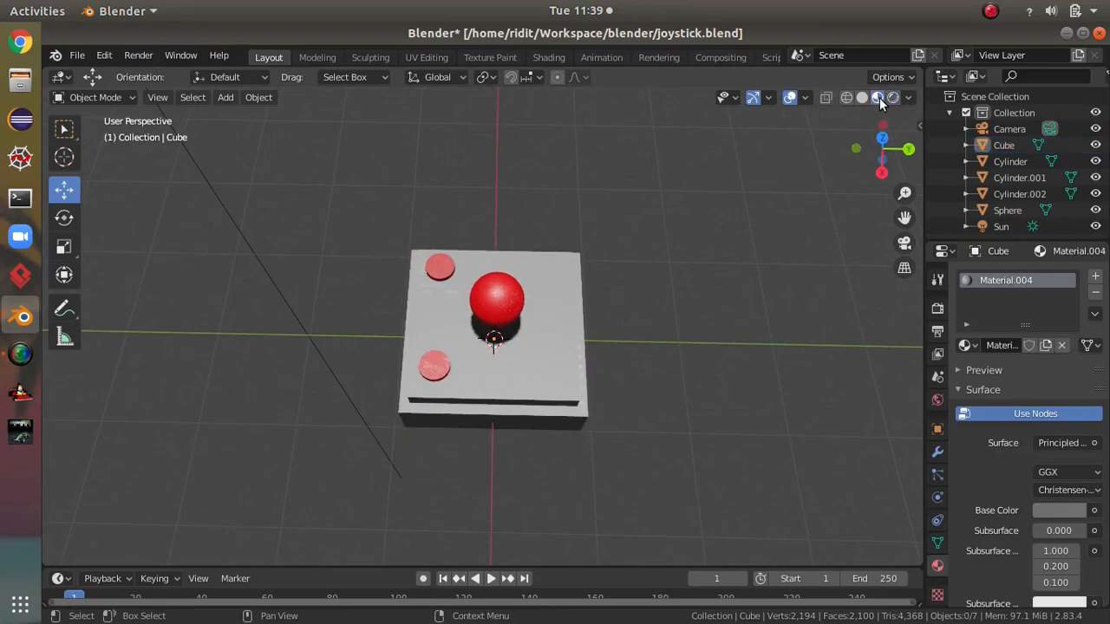
{"action": "left_click", "coordinate": [908, 98]}
{"action": "mouse_move", "coordinate": [620, 271]}
{"action": "middle_mouse_down"}
{"action": "mouse_move", "coordinate": [496, 356]}
{"action": "mouse_move", "coordinate": [460, 256]}
{"action": "middle_mouse_up"}
{"action": "middle_click_drag", "start_coordinate": [655, 314], "coordinate": [719, 271]}
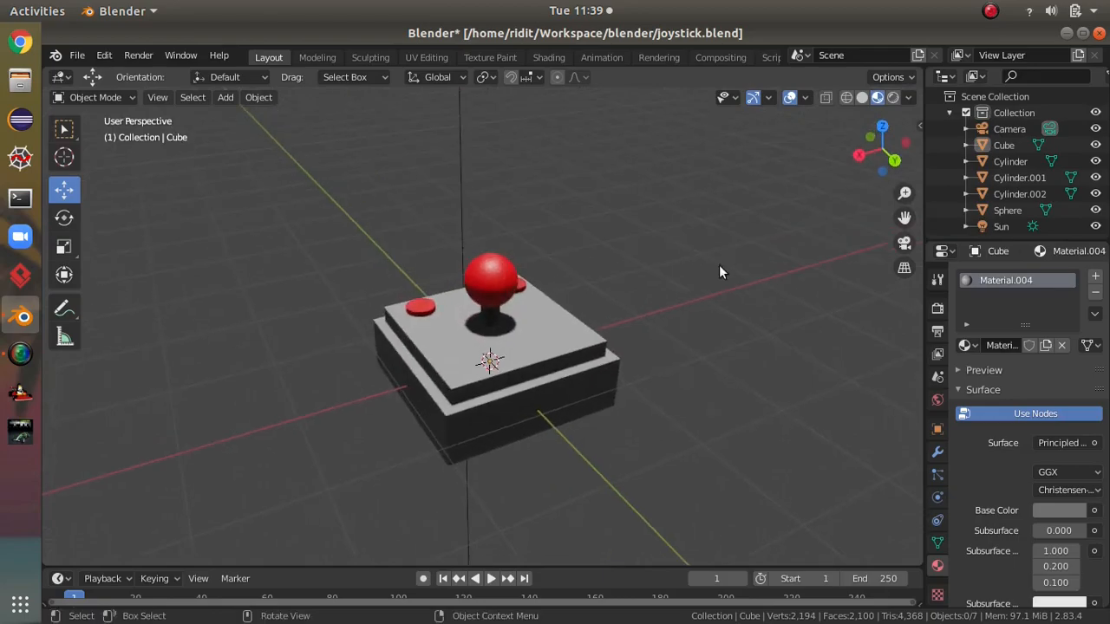
Save the joystick file and close the program.
{"action": "key", "text": "ctrl+s"}
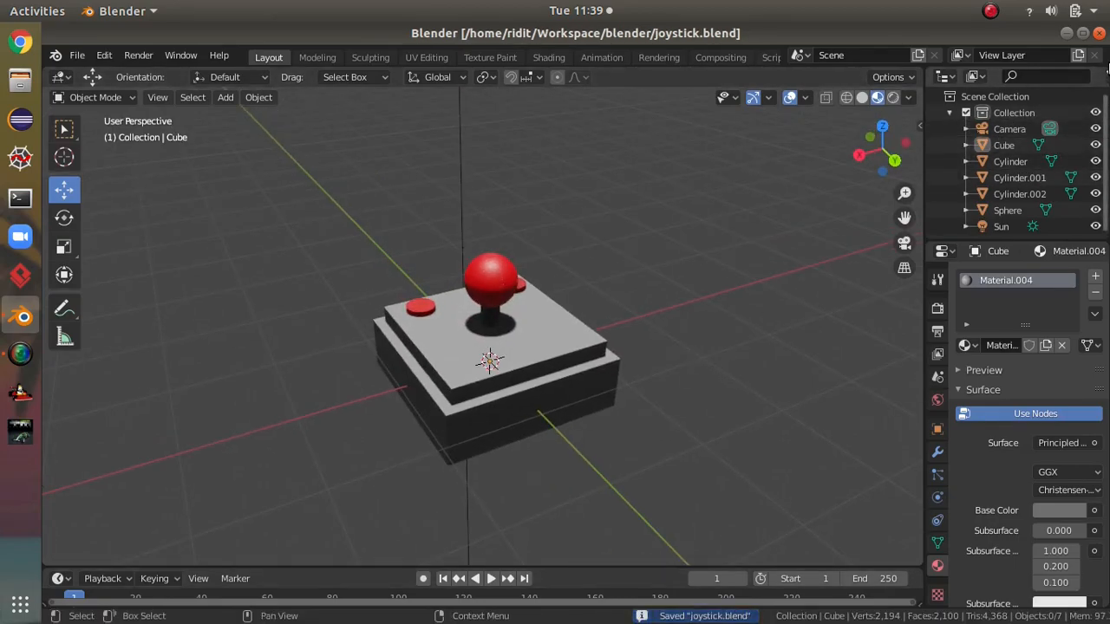
{"action": "left_click", "coordinate": [1099, 33]}
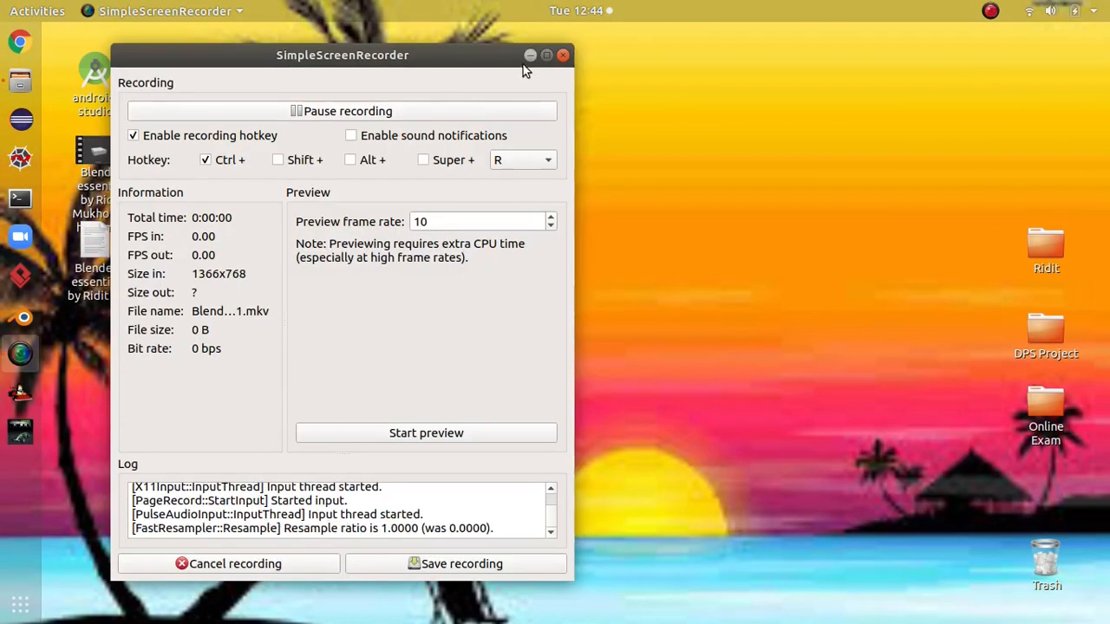
Start Blender with the default scene, dismiss the splash screen, and delete the default cube.
{"action": "left_click", "coordinate": [530, 55]}
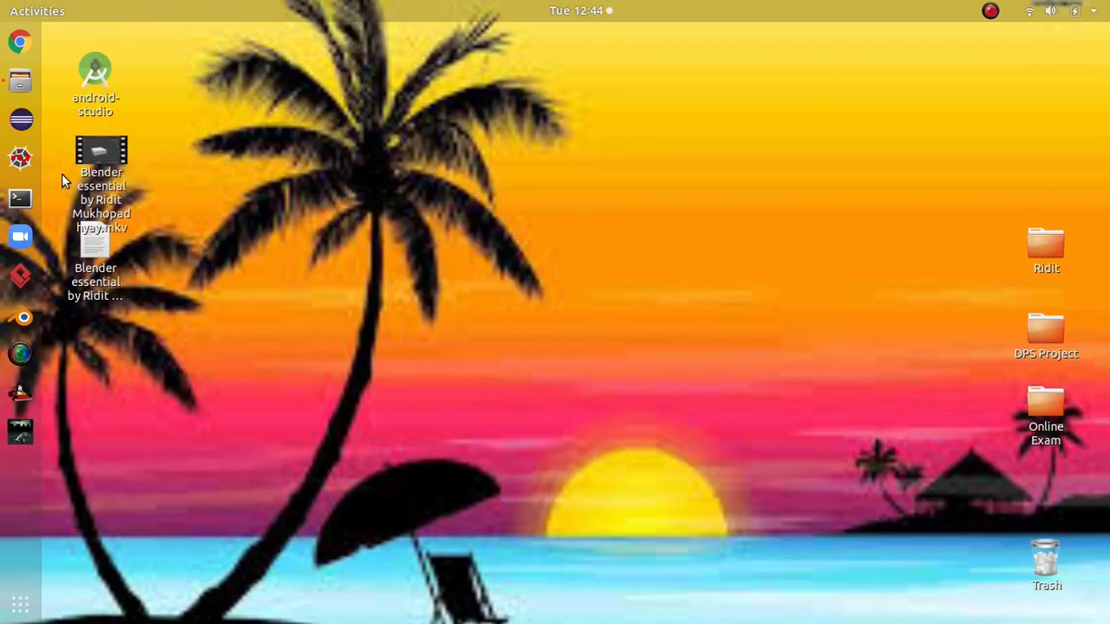
{"action": "left_click", "coordinate": [16, 325]}
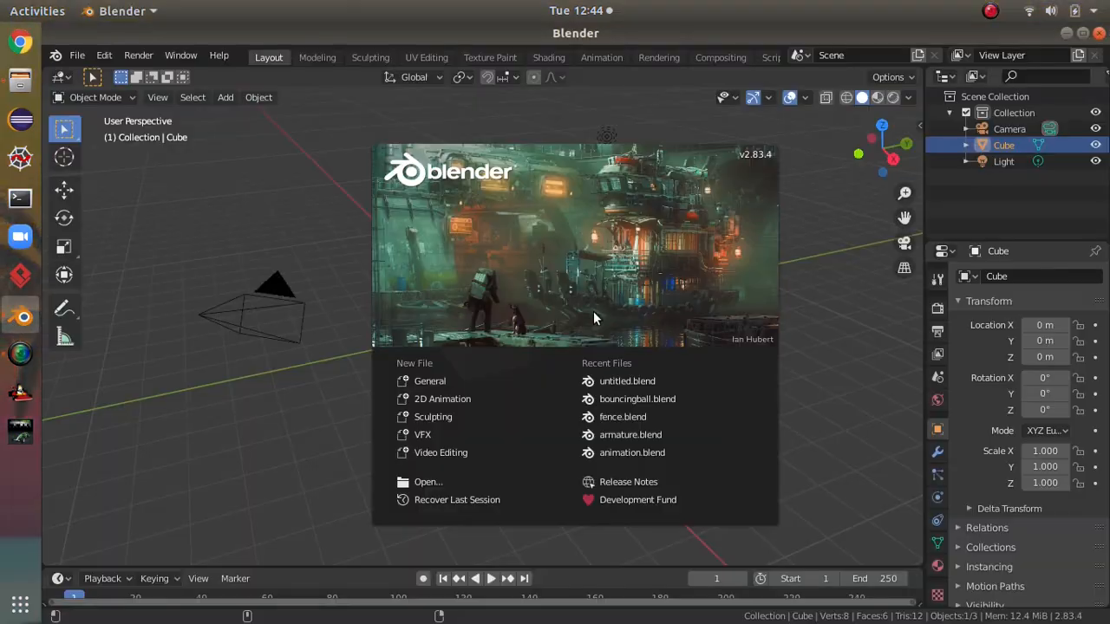
{"action": "left_click", "coordinate": [293, 231]}
{"action": "middle_click_drag", "start_coordinate": [292, 231], "coordinate": [792, 419]}
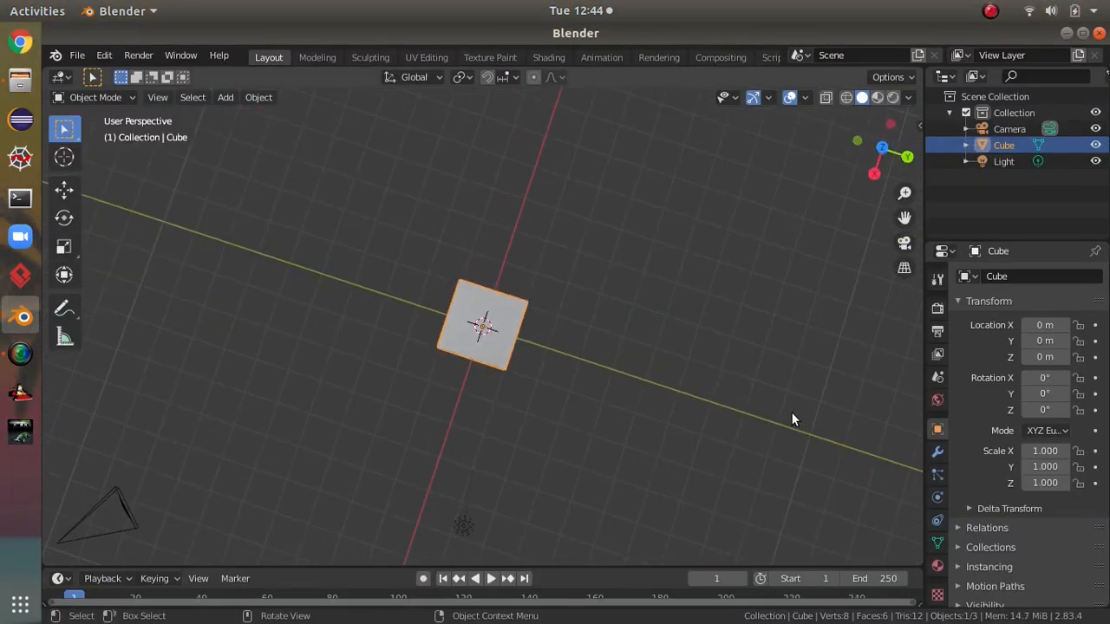
{"action": "key", "text": "Delete"}
Add a mesh plane at the origin and rotate it 90° about the global Y axis so it stands upright.
{"action": "middle_click_drag", "start_coordinate": [544, 426], "coordinate": [680, 358]}
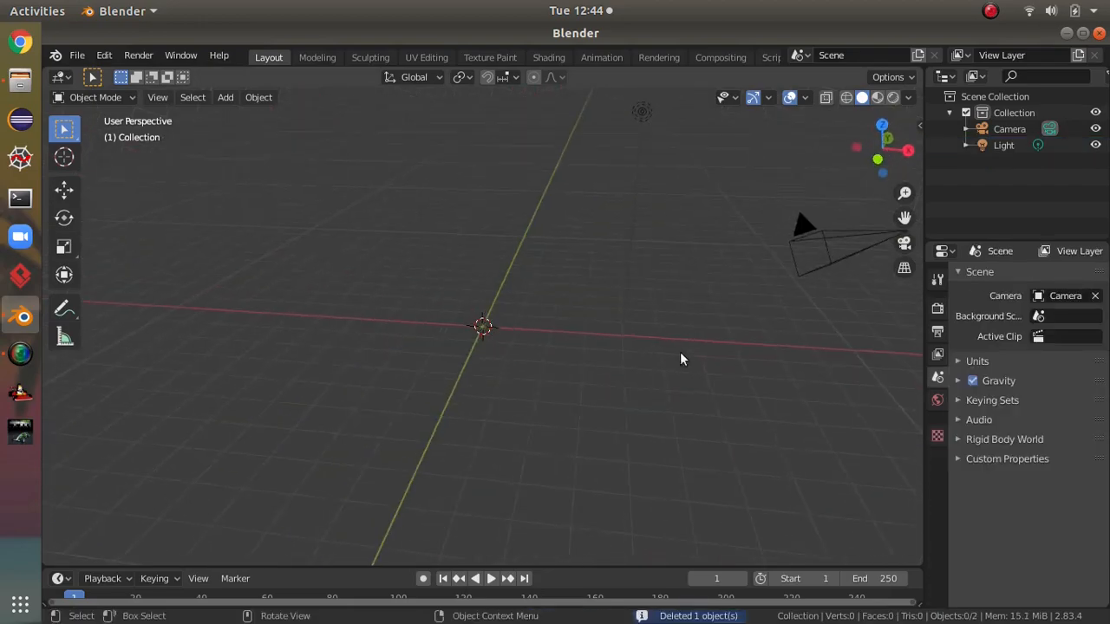
{"action": "left_click", "coordinate": [225, 98]}
{"action": "mouse_move", "coordinate": [236, 113]}
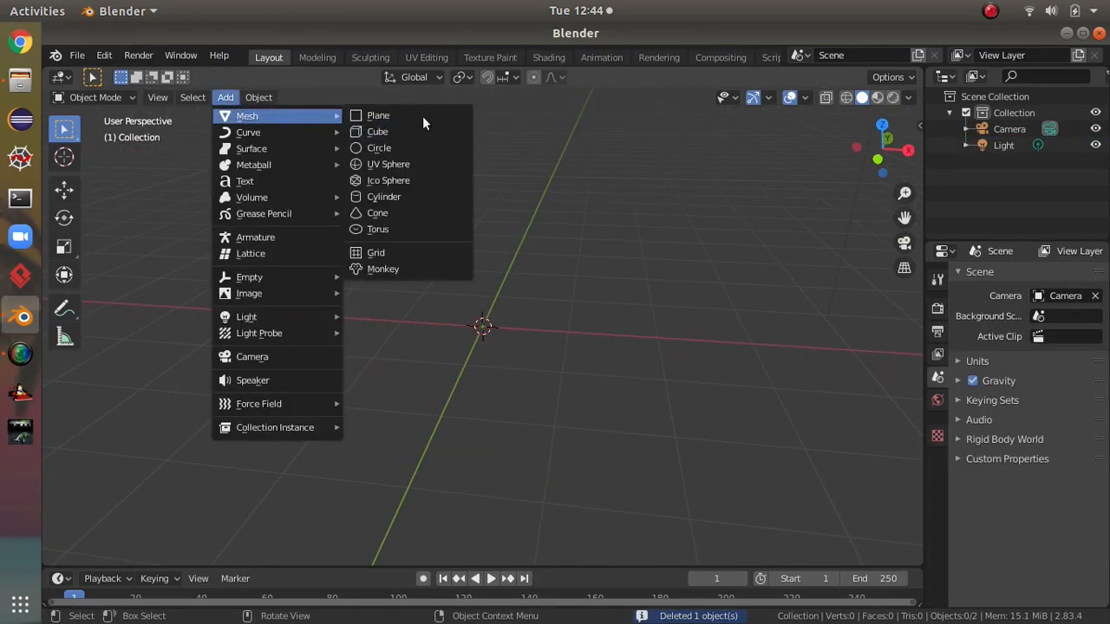
{"action": "left_click", "coordinate": [365, 114]}
{"action": "scroll", "coordinate": [660, 392], "scroll_direction": "up", "scroll_amount": 3}
{"action": "mouse_move", "coordinate": [734, 400]}
{"action": "middle_mouse_down"}
{"action": "mouse_move", "coordinate": [824, 404]}
{"action": "mouse_move", "coordinate": [720, 418]}
{"action": "mouse_move", "coordinate": [753, 408]}
{"action": "middle_mouse_up"}
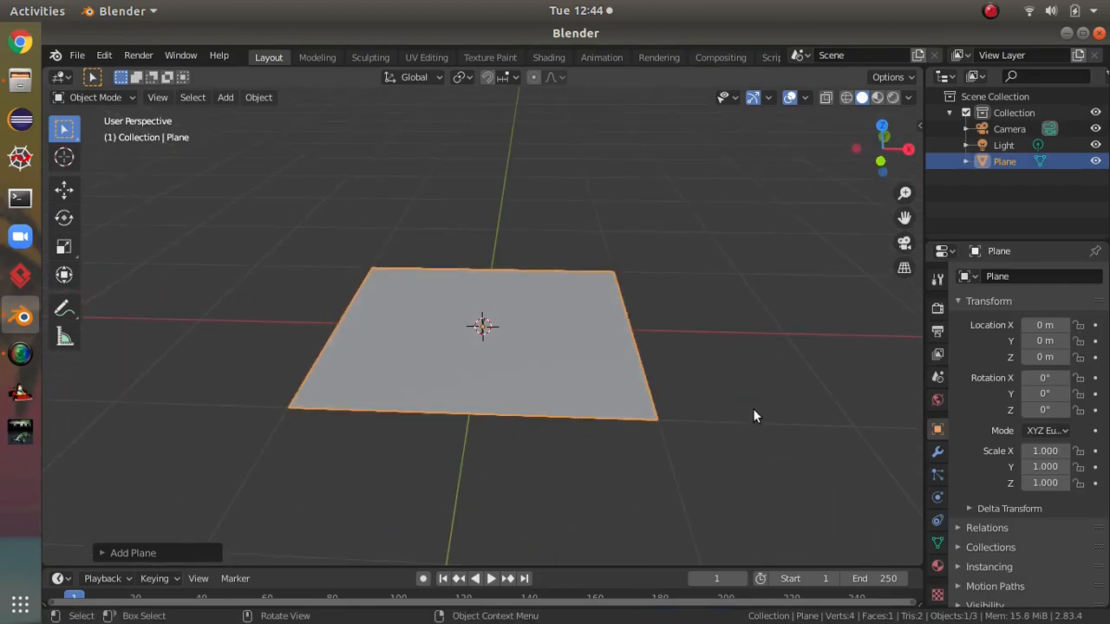
{"action": "type", "text": "ry"}
{"action": "type", "text": "90"}
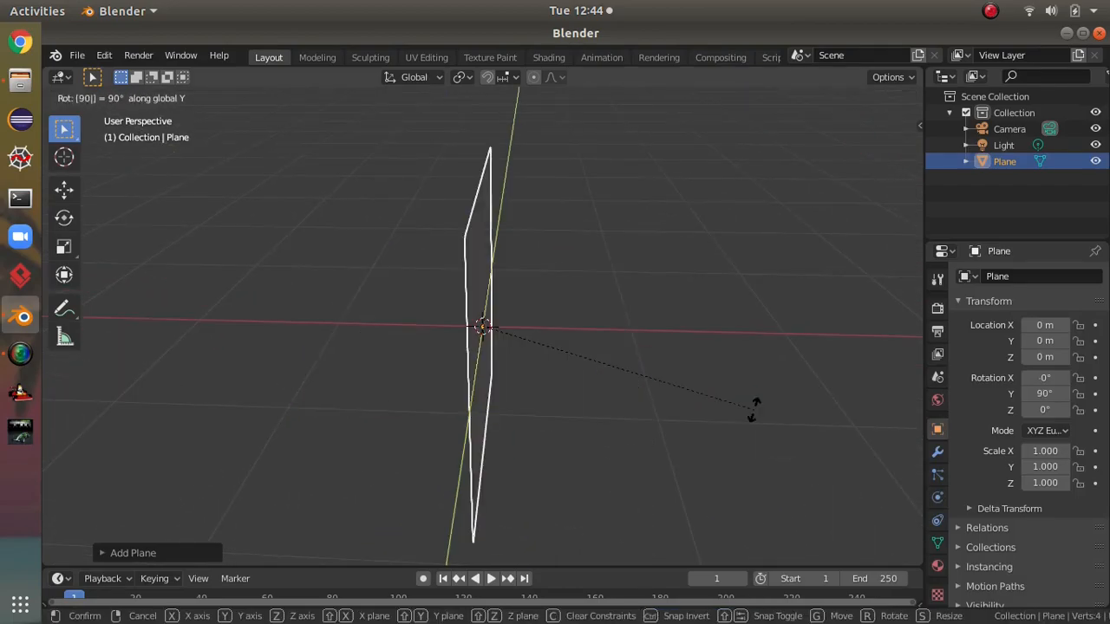
{"action": "key", "text": "BackSpace"}
{"action": "key", "text": "BackSpace"}
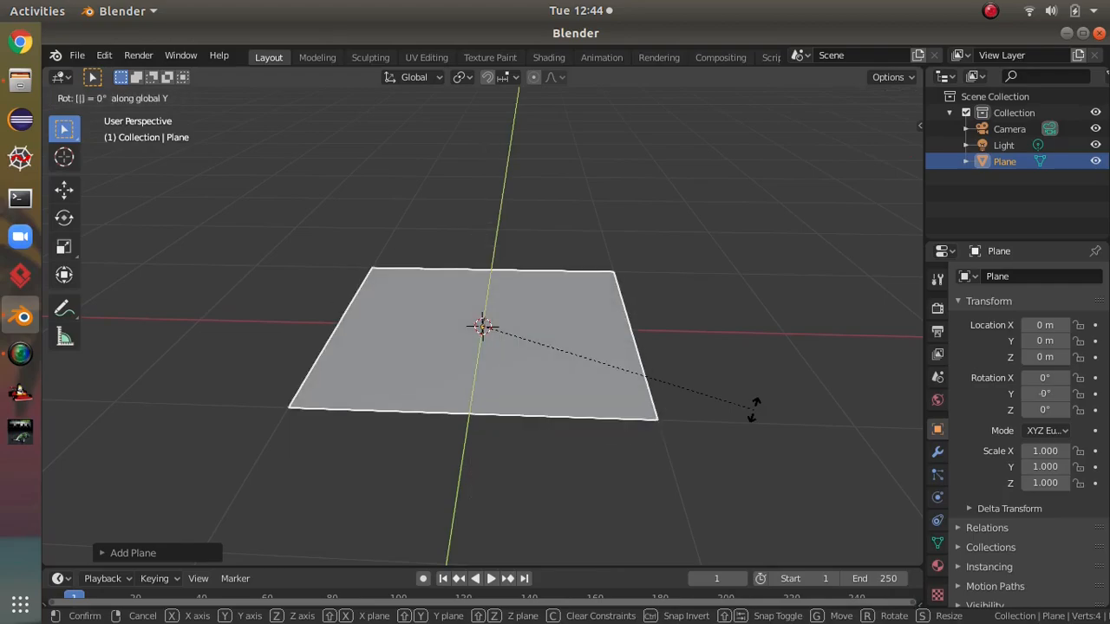
{"action": "type", "text": "90"}
{"action": "key", "text": "Return"}
Scale the plane uniformly by about 2.0, and shrink its height along global Z by a factor of about 0.71.
{"action": "middle_click_drag", "start_coordinate": [581, 401], "coordinate": [766, 382]}
{"action": "scroll", "coordinate": [677, 355], "scroll_direction": "up", "scroll_amount": 4}
{"action": "key", "text": "s"}
{"action": "left_click", "coordinate": [434, 398]}
{"action": "scroll", "coordinate": [437, 397], "scroll_direction": "down", "scroll_amount": 6}
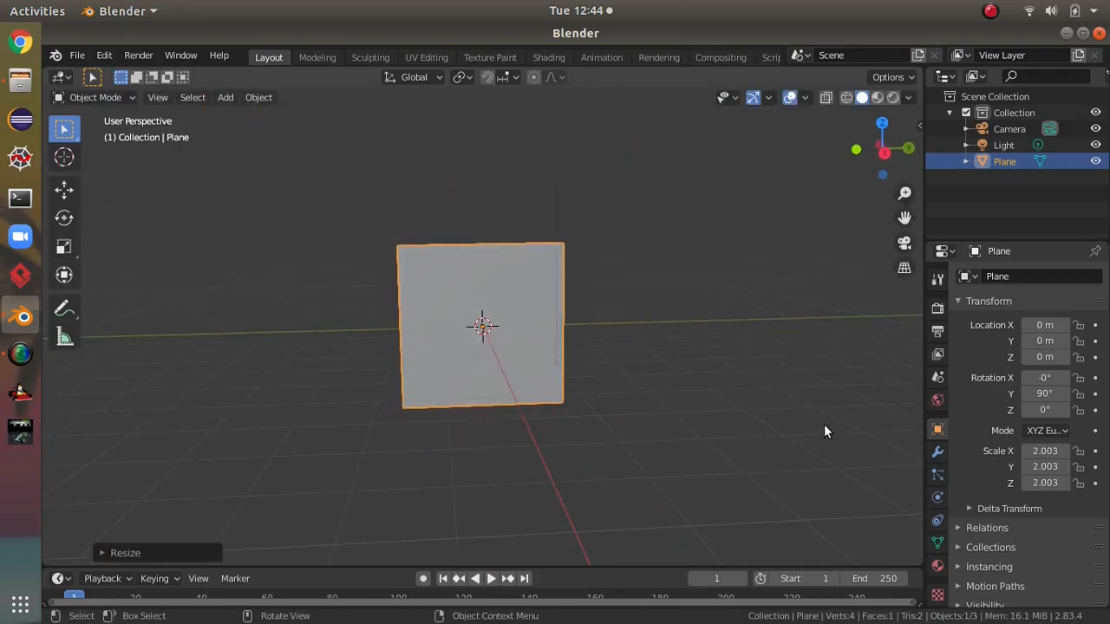
{"action": "scroll", "coordinate": [824, 431], "scroll_direction": "up", "scroll_amount": 2}
{"action": "key", "text": "s"}
{"action": "key", "text": "z"}
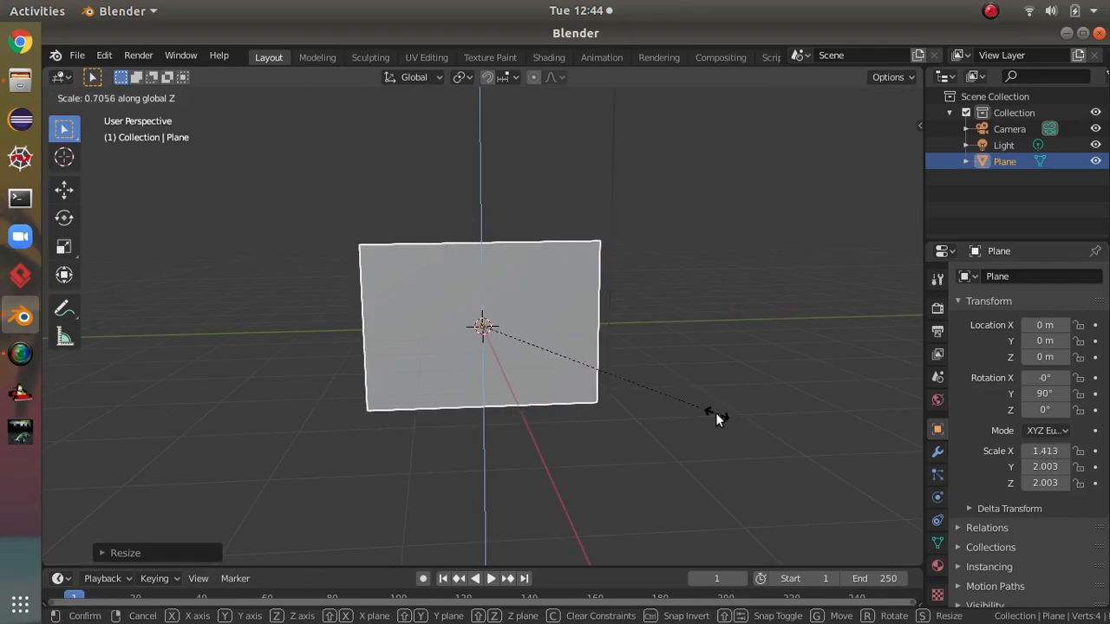
{"action": "left_click", "coordinate": [716, 413]}
Raise the plane to about 1.235 m on Z and enter Edit Mode with face selection.
{"action": "left_click", "coordinate": [65, 192]}
{"action": "left_click_drag", "start_coordinate": [496, 274], "coordinate": [494, 199]}
{"action": "middle_click_drag", "start_coordinate": [650, 282], "coordinate": [94, 353]}
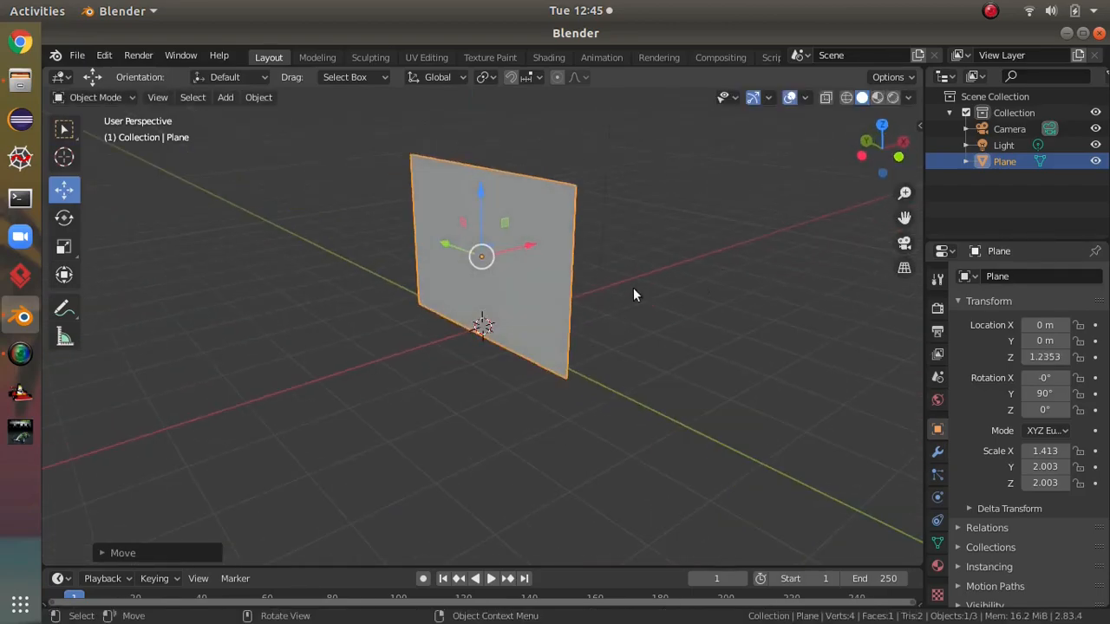
{"action": "key", "text": "Tab"}
{"action": "left_click", "coordinate": [181, 98]}
{"action": "middle_click_drag", "start_coordinate": [449, 191], "coordinate": [848, 377]}
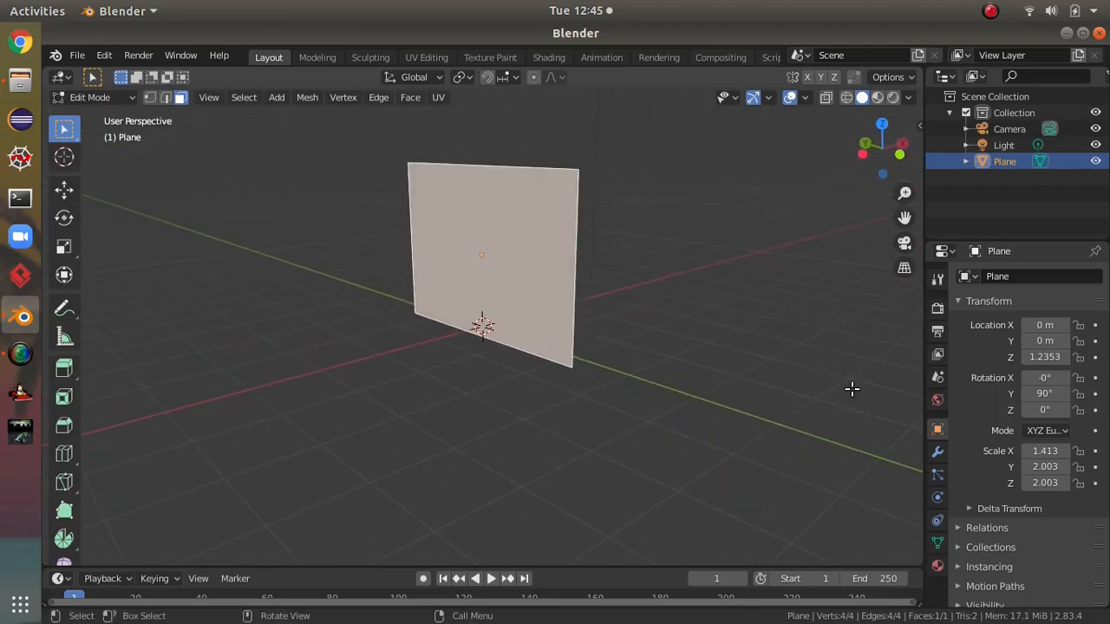
{"action": "key", "text": "s"}
{"action": "left_click", "coordinate": [820, 377]}
{"action": "key", "text": "ctrl+z"}
Try to inset the plane's face and shift the inner face about 0.04 m along negative X.
{"action": "middle_click_drag", "start_coordinate": [758, 401], "coordinate": [697, 377]}
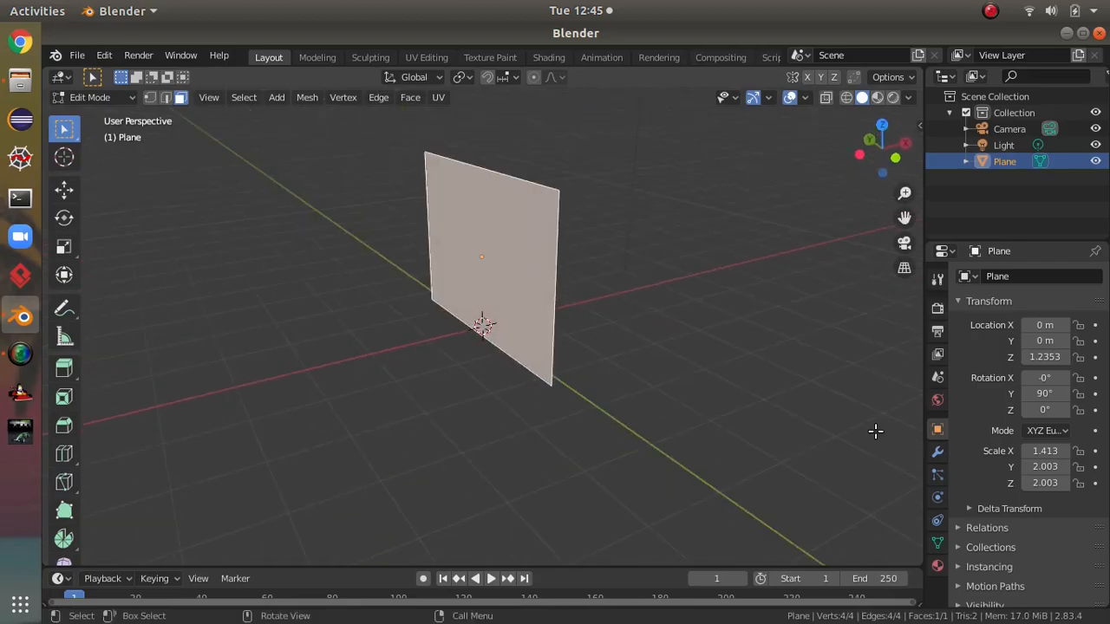
{"action": "key", "text": "i"}
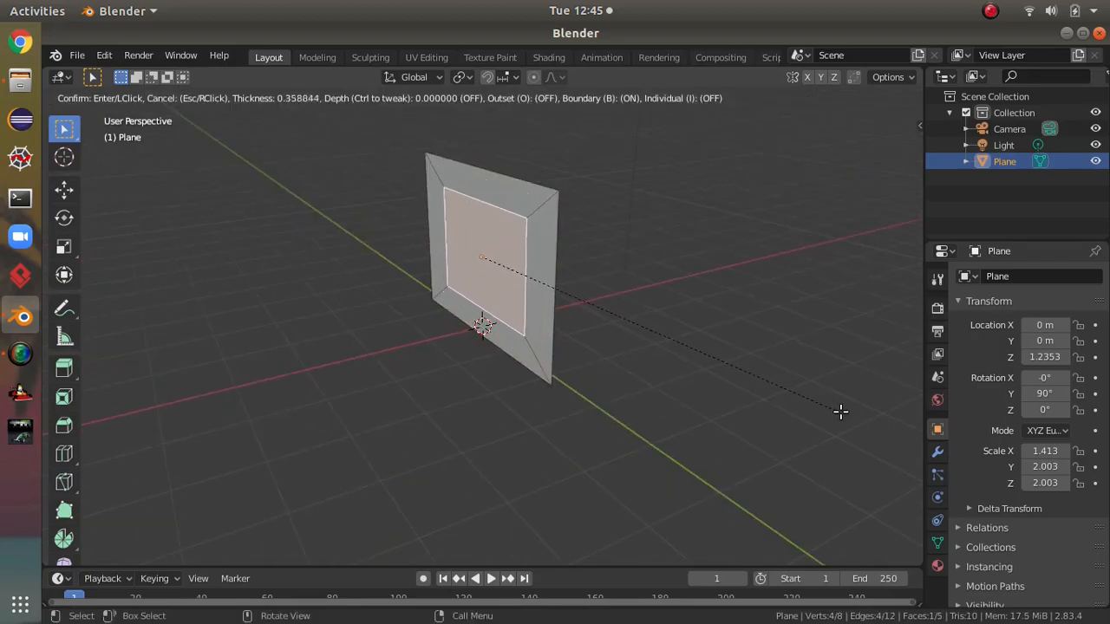
{"action": "left_click", "coordinate": [853, 414]}
{"action": "middle_click_drag", "start_coordinate": [855, 414], "coordinate": [809, 402]}
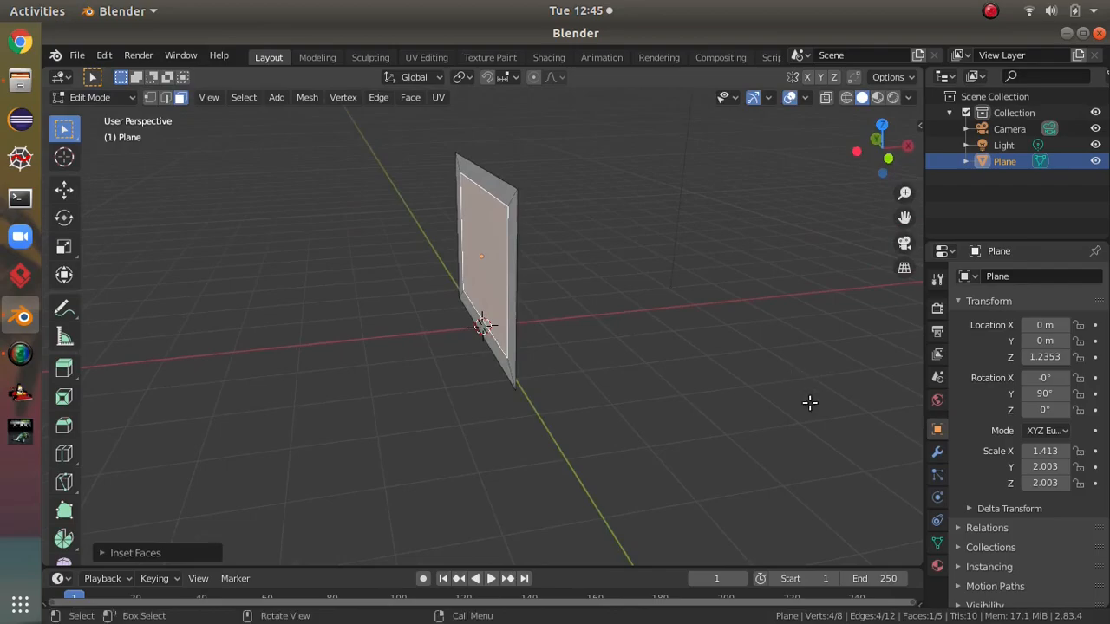
{"action": "key", "text": "g"}
{"action": "key", "text": "y"}
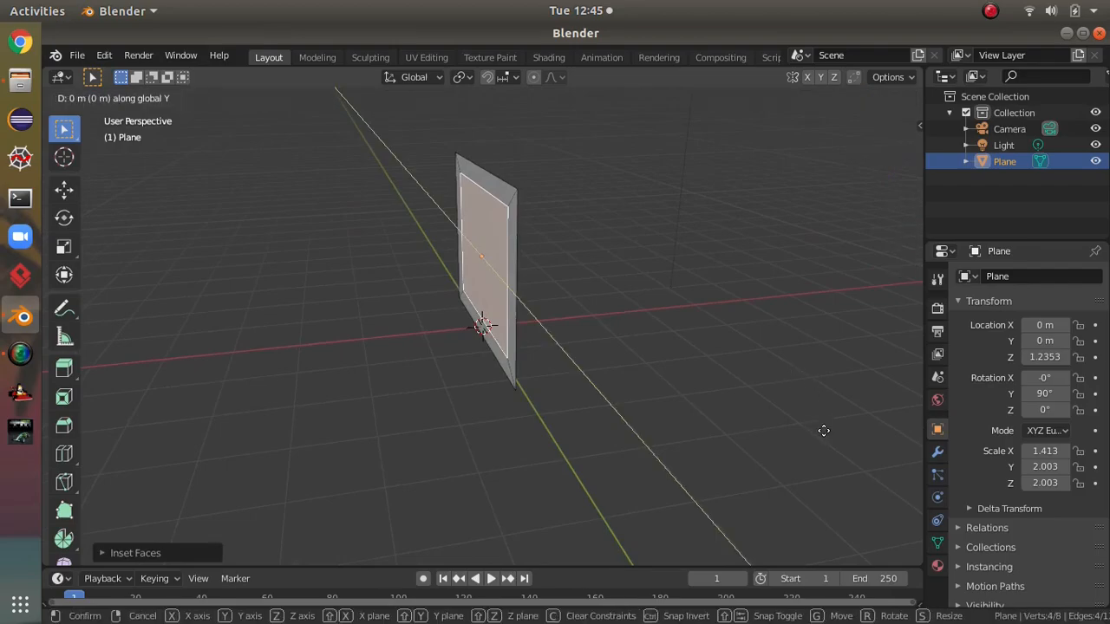
{"action": "key", "text": "z"}
{"action": "key", "text": "x"}
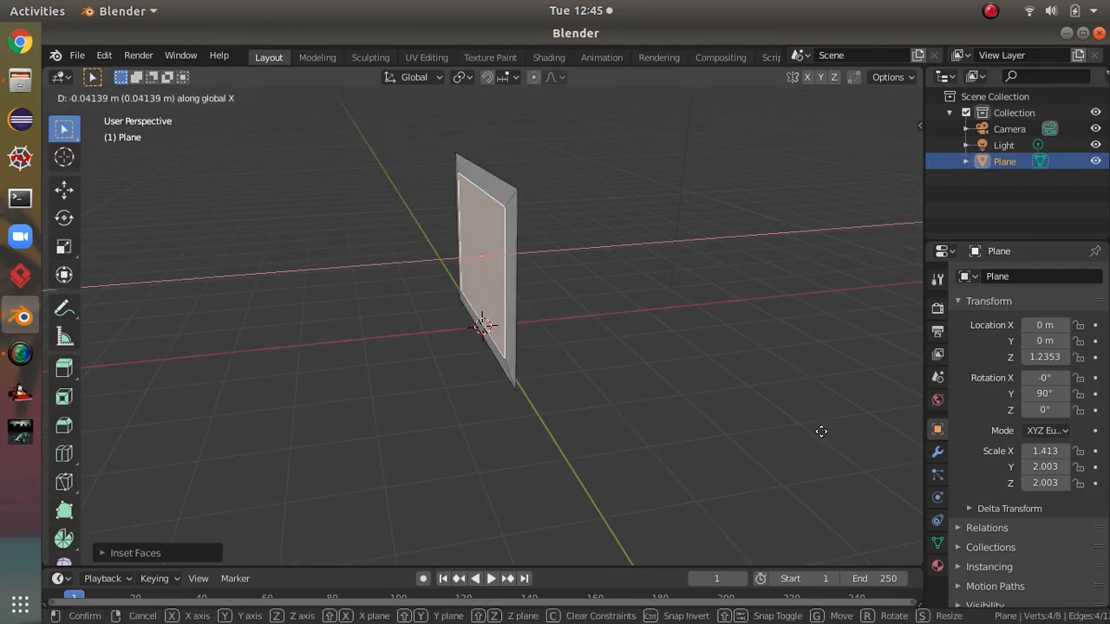
{"action": "left_click", "coordinate": [821, 431]}
Extrude the plane's face about 0.05 m backwards along its normal and scale the extruded face down slightly.
{"action": "middle_click_drag", "start_coordinate": [801, 417], "coordinate": [726, 364]}
{"action": "key", "text": "e"}
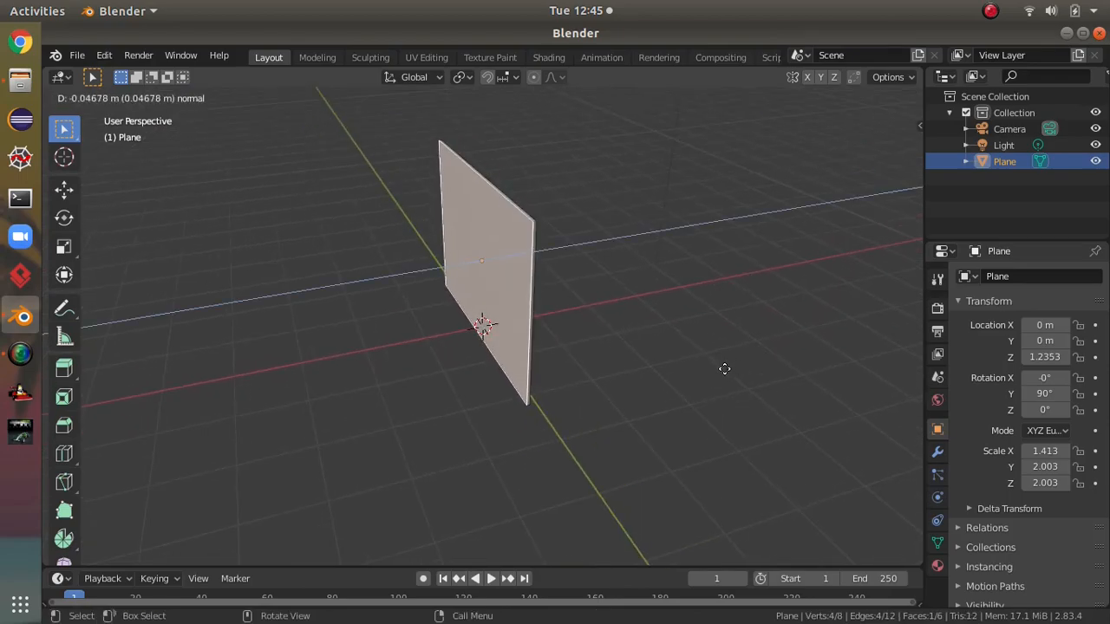
{"action": "left_click", "coordinate": [724, 369]}
{"action": "scroll", "coordinate": [733, 362], "scroll_direction": "up", "scroll_amount": 2}
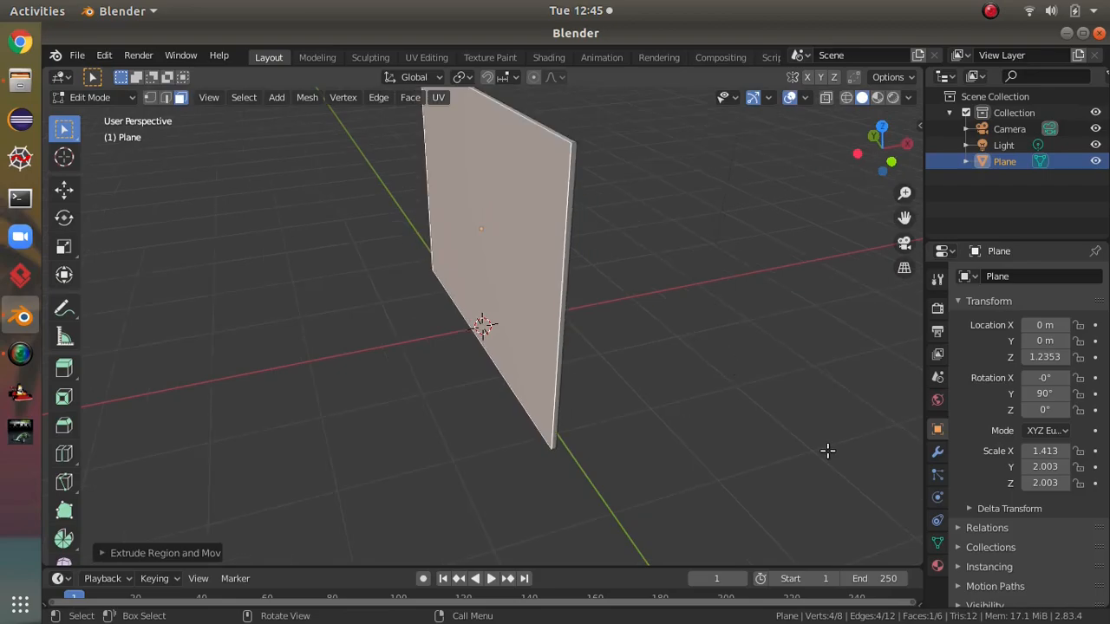
{"action": "key", "text": "s"}
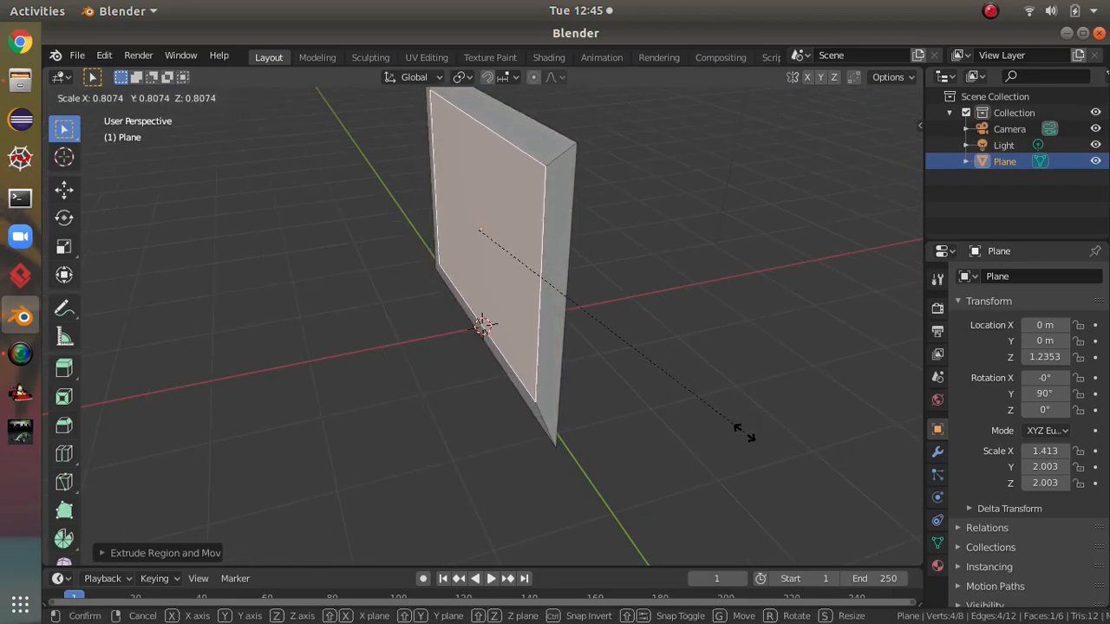
{"action": "left_click", "coordinate": [786, 451]}
Inset the panel's large front face by about 0.057 to form a thin border.
{"action": "middle_click_drag", "start_coordinate": [821, 434], "coordinate": [589, 356]}
{"action": "left_click", "coordinate": [581, 240]}
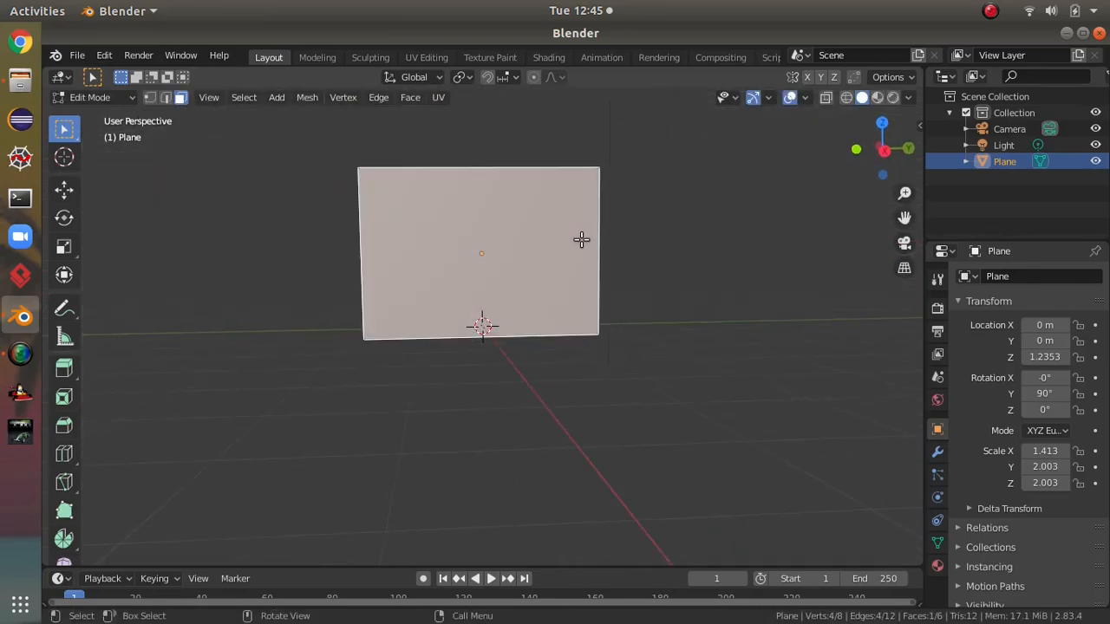
{"action": "key", "text": "i"}
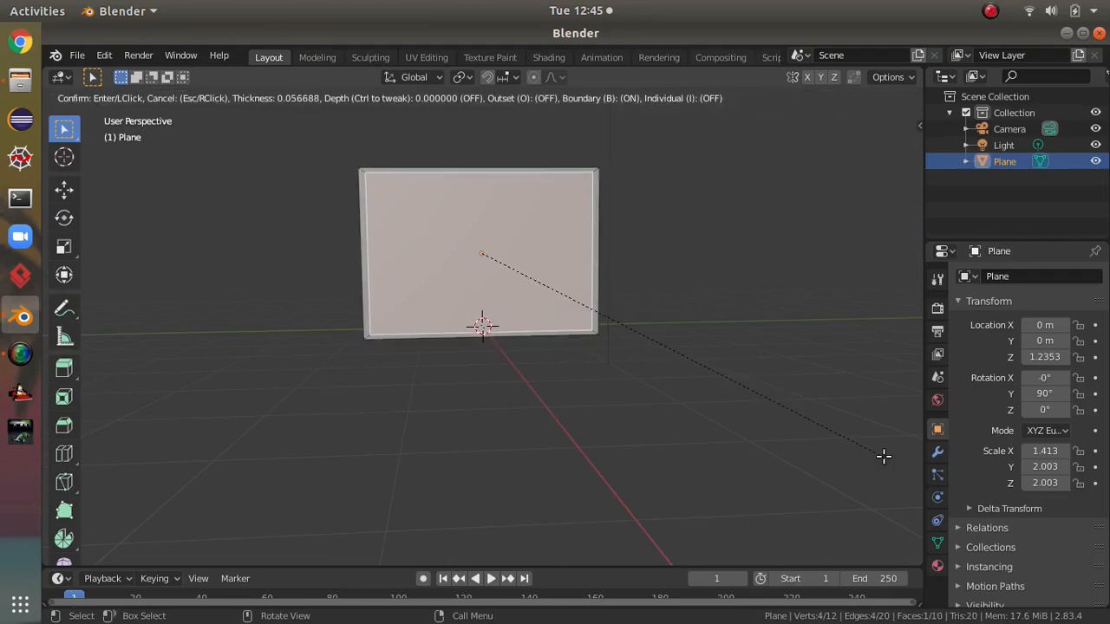
{"action": "left_click", "coordinate": [885, 457]}
Examine the bordered panel from the front and at an angle in both Edit Mode and Object Mode.
{"action": "scroll", "coordinate": [856, 463], "scroll_direction": "up", "scroll_amount": 2}
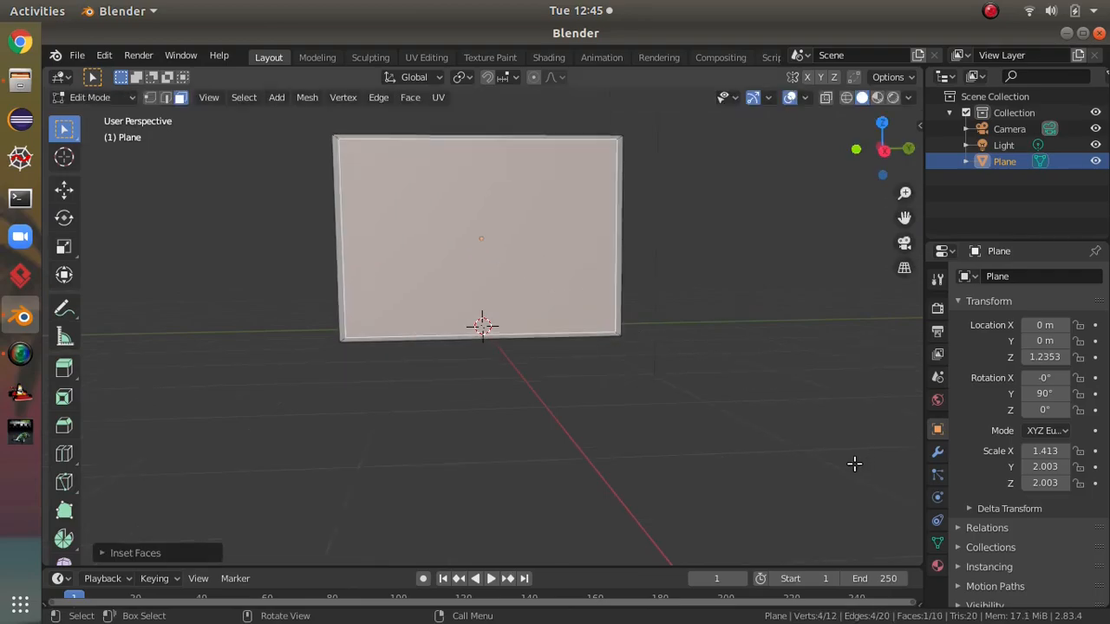
{"action": "middle_click_drag", "start_coordinate": [838, 470], "coordinate": [853, 590], "text": "shift"}
{"action": "middle_click_drag", "start_coordinate": [726, 275], "coordinate": [775, 272]}
{"action": "scroll", "coordinate": [609, 297], "scroll_direction": "up", "scroll_amount": 3}
{"action": "scroll", "coordinate": [749, 280], "scroll_direction": "down", "scroll_amount": 3}
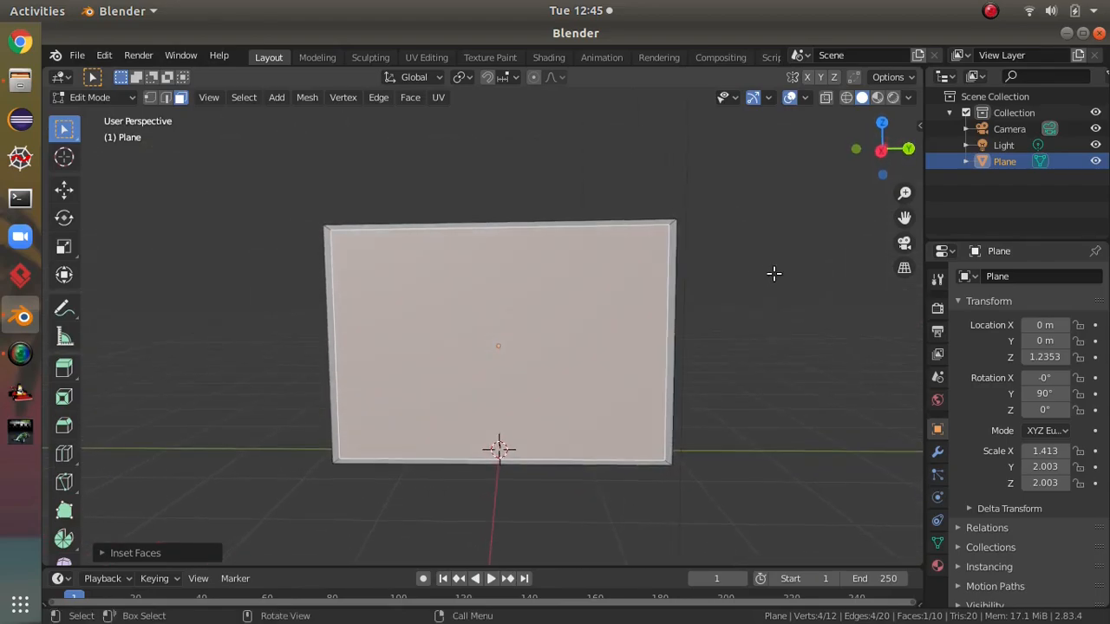
{"action": "key", "text": "Tab"}
{"action": "scroll", "coordinate": [763, 304], "scroll_direction": "down", "scroll_amount": 2}
{"action": "key", "text": "Tab"}
{"action": "middle_click_drag", "start_coordinate": [808, 342], "coordinate": [692, 360]}
{"action": "key", "text": "Tab"}
{"action": "key", "text": "Tab"}
{"action": "scroll", "coordinate": [810, 383], "scroll_direction": "up", "scroll_amount": 2}
{"action": "key", "text": "Tab"}
Align the viewport to the right orthographic view so the panel faces the viewer.
{"action": "left_click", "coordinate": [223, 98]}
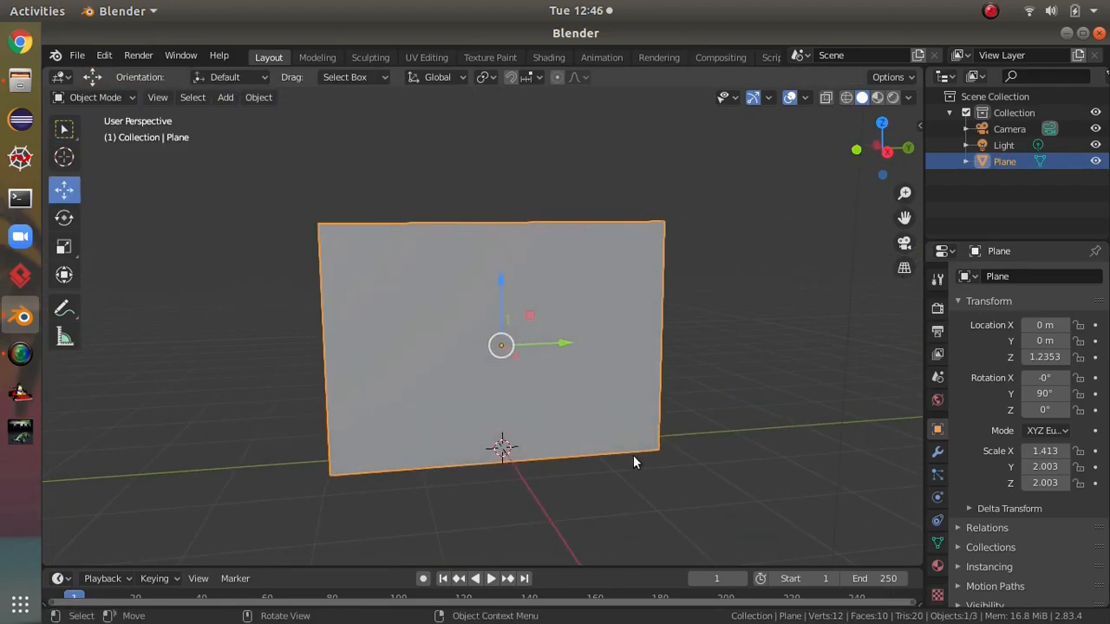
{"action": "key", "text": "grave"}
{"action": "left_click", "coordinate": [496, 394]}
{"action": "key", "text": "grave"}
{"action": "left_click", "coordinate": [711, 391]}
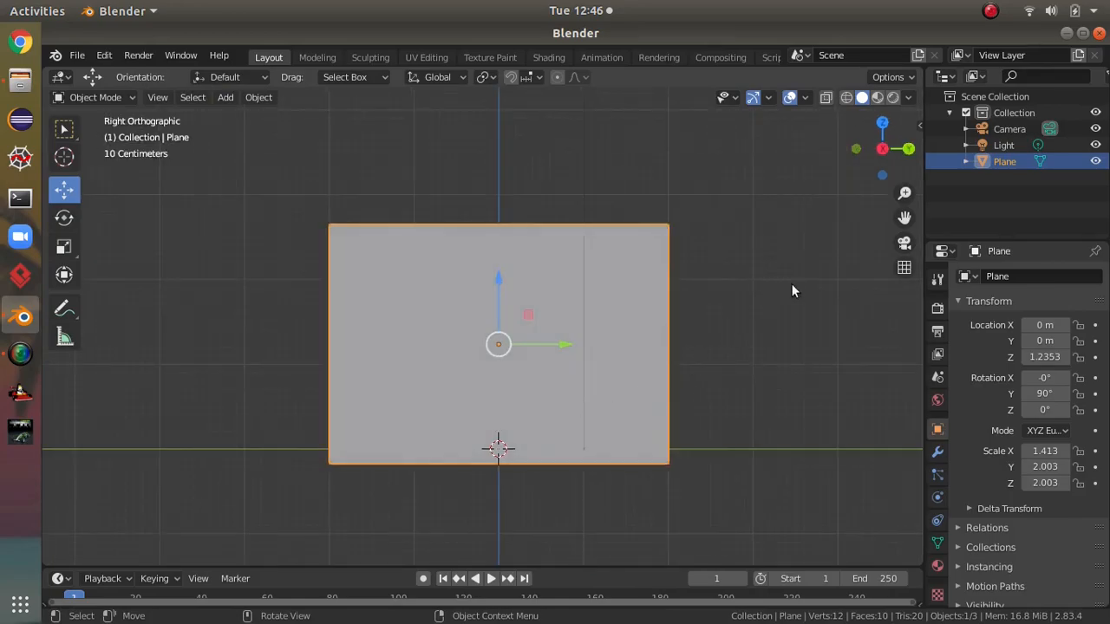
{"action": "scroll", "coordinate": [382, 295], "scroll_direction": "up", "scroll_amount": 1}
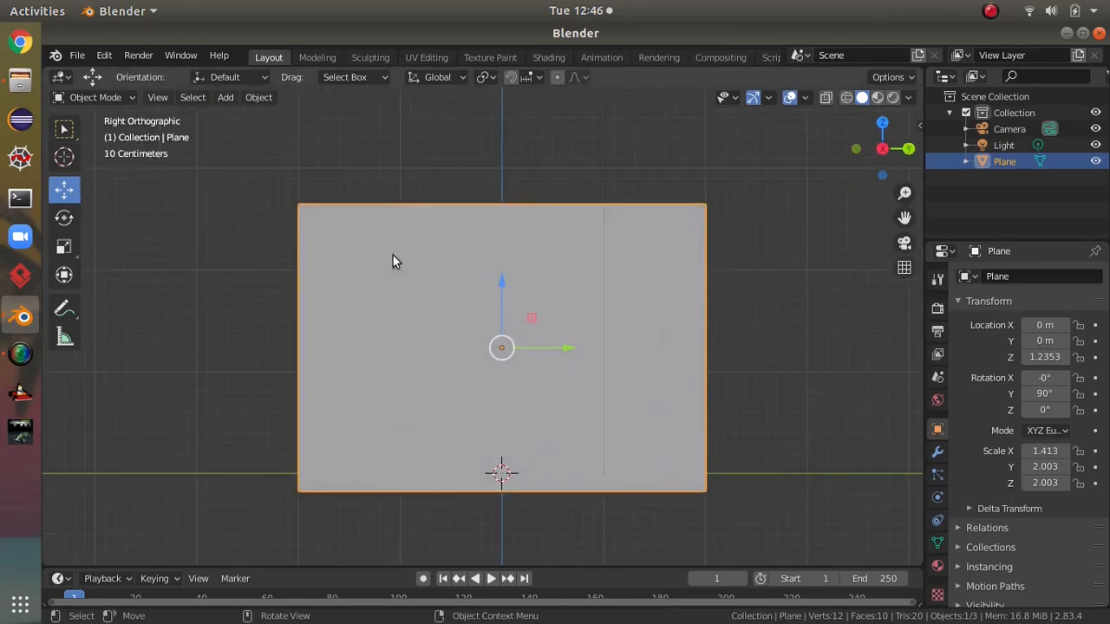
Add a reference image, searching the Workspace/blender folder for "tv" and loading tv image.jpeg.
{"action": "left_click", "coordinate": [224, 98]}
{"action": "mouse_move", "coordinate": [269, 294]}
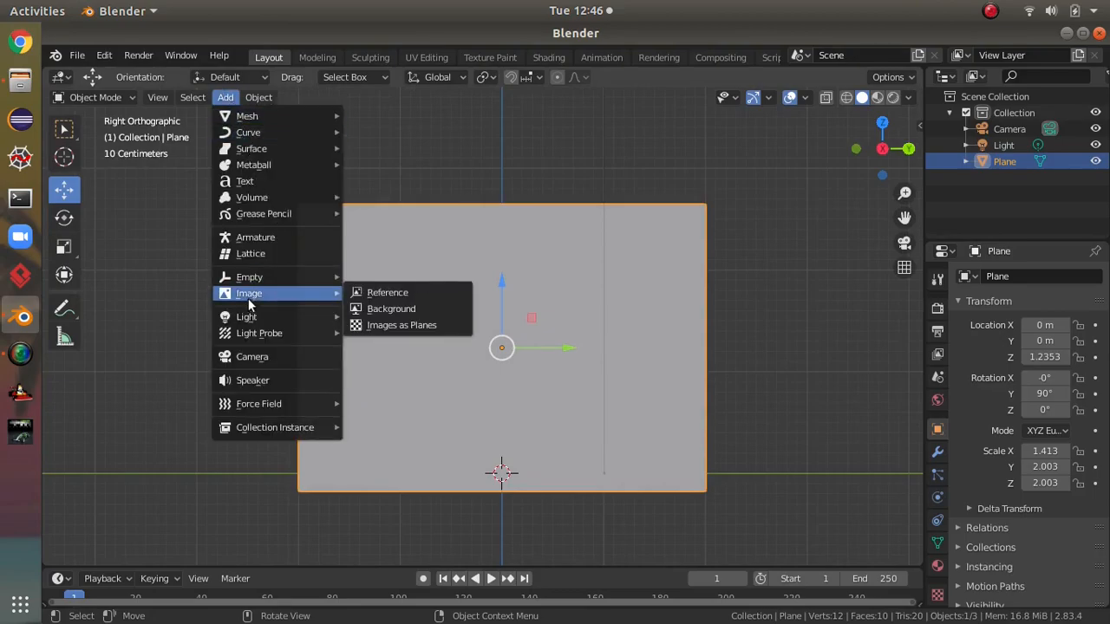
{"action": "left_click", "coordinate": [405, 294]}
{"action": "left_click", "coordinate": [393, 473]}
{"action": "double_click", "coordinate": [393, 475]}
{"action": "double_click", "coordinate": [370, 213]}
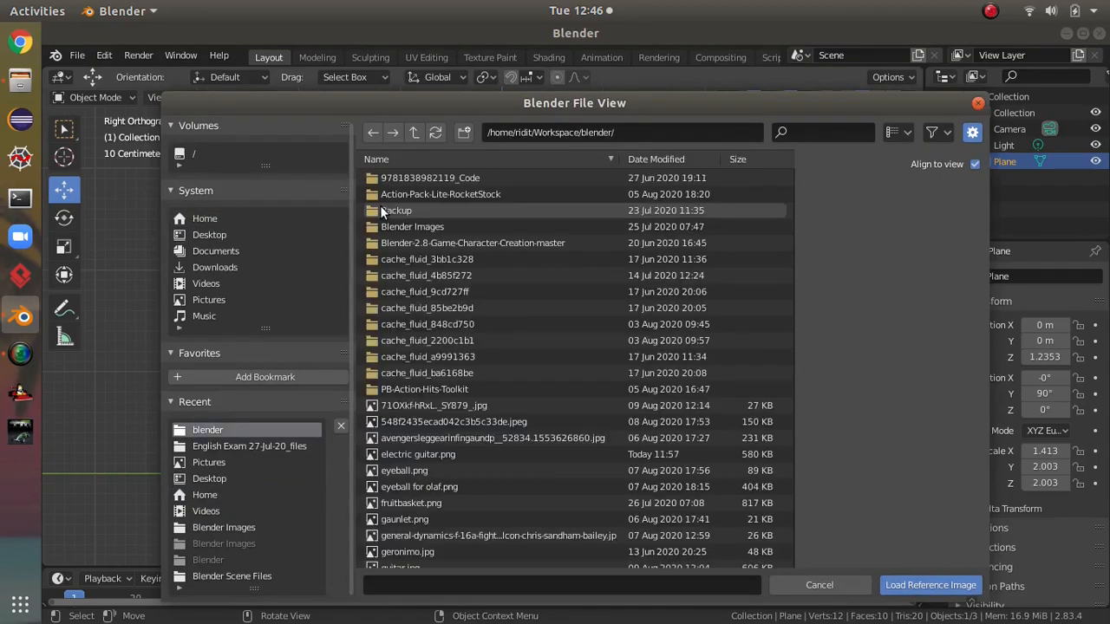
{"action": "left_click", "coordinate": [824, 130]}
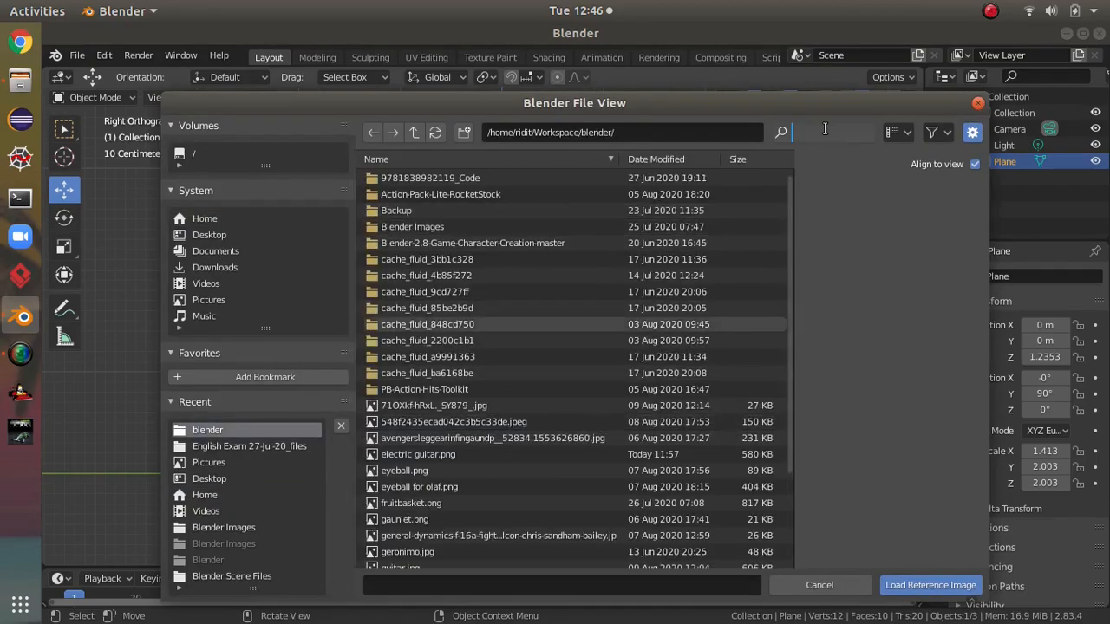
{"action": "type", "text": "tv"}
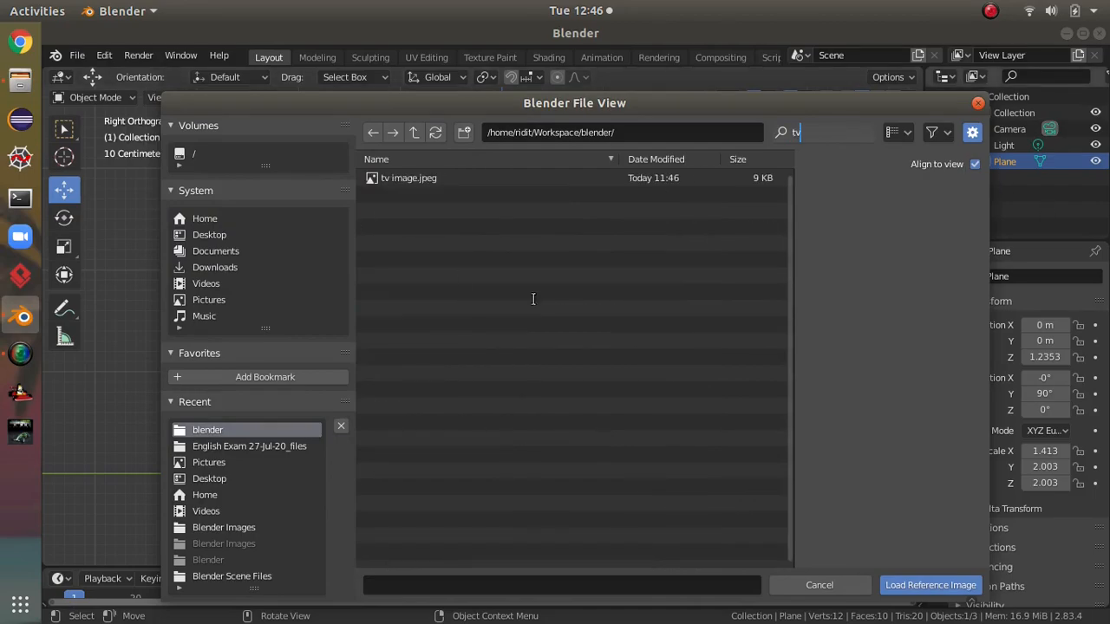
{"action": "left_click", "coordinate": [409, 178]}
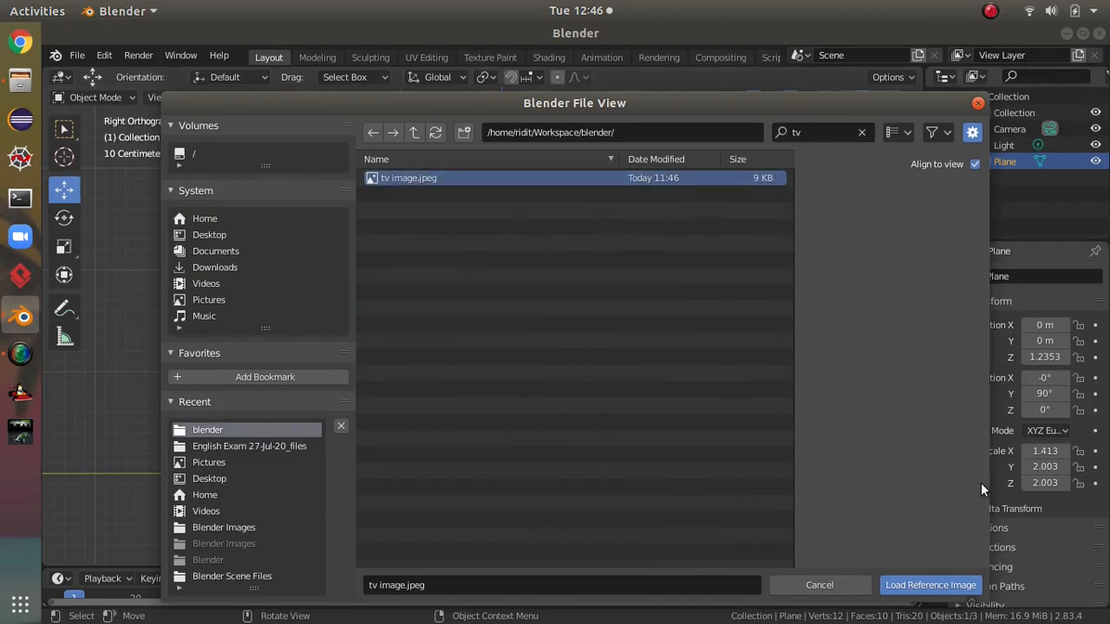
{"action": "left_click", "coordinate": [954, 586]}
Scale the reference image by about 0.77 along global Z and raise it to about 1.394 m on Z.
{"action": "scroll", "coordinate": [768, 390], "scroll_direction": "down", "scroll_amount": 3}
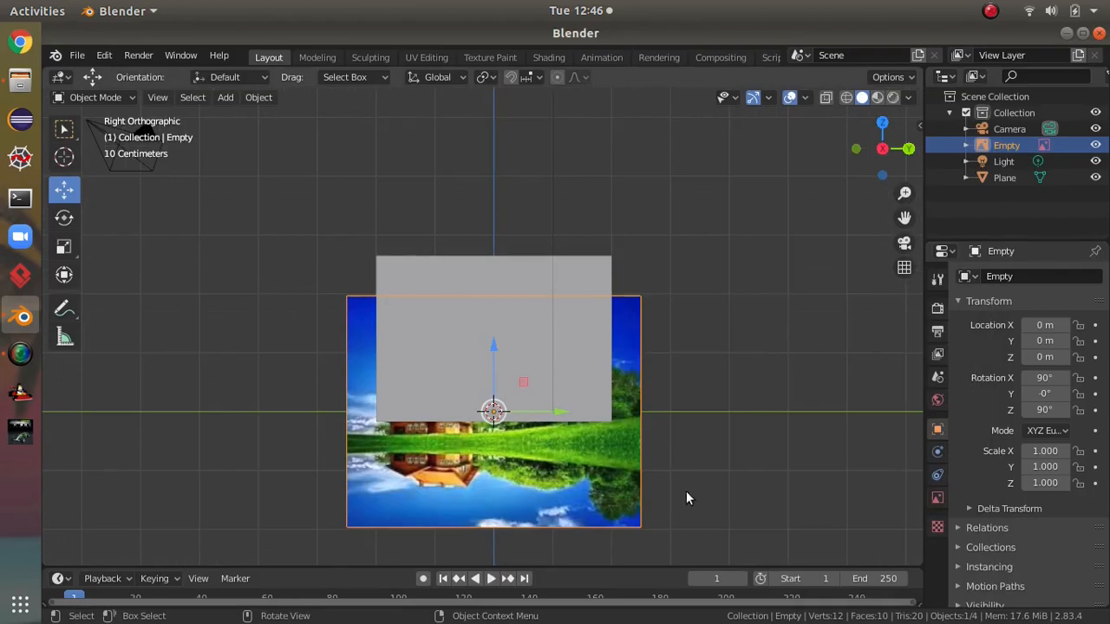
{"action": "key", "text": "s"}
{"action": "key", "text": "z"}
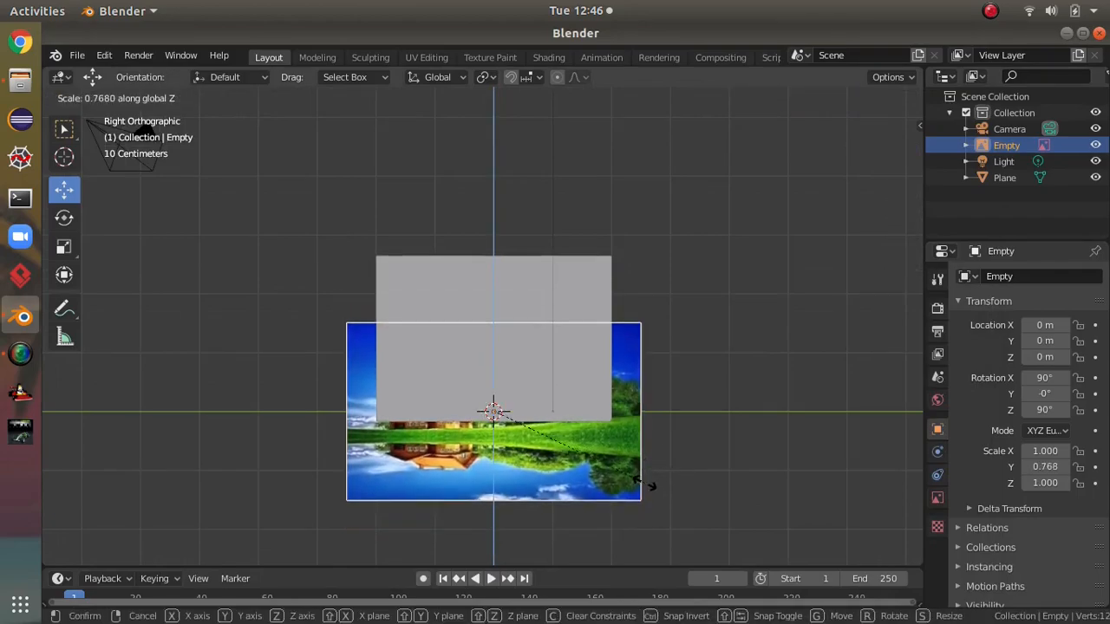
{"action": "left_click", "coordinate": [648, 485]}
{"action": "key", "text": "g"}
{"action": "key", "text": "z"}
{"action": "left_click", "coordinate": [501, 286]}
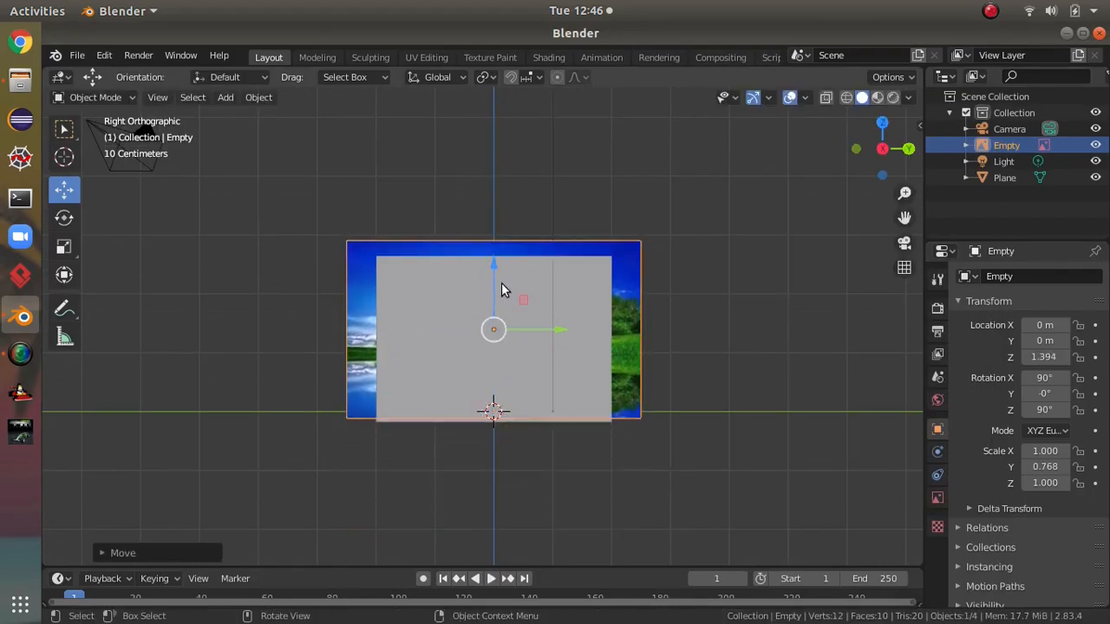
Shrink the reference picture along global Z to a Y scale of about 0.692 and position it at about 1.27 m on Z.
{"action": "left_click_drag", "start_coordinate": [492, 270], "coordinate": [494, 289]}
{"action": "key", "text": "s"}
{"action": "key", "text": "z"}
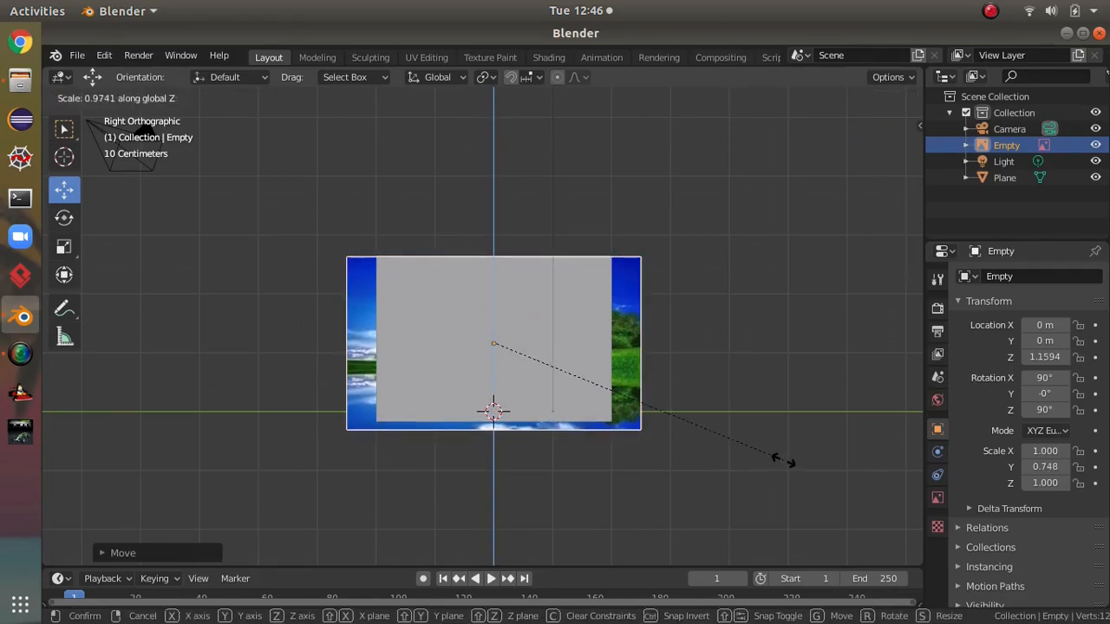
{"action": "left_click", "coordinate": [763, 456]}
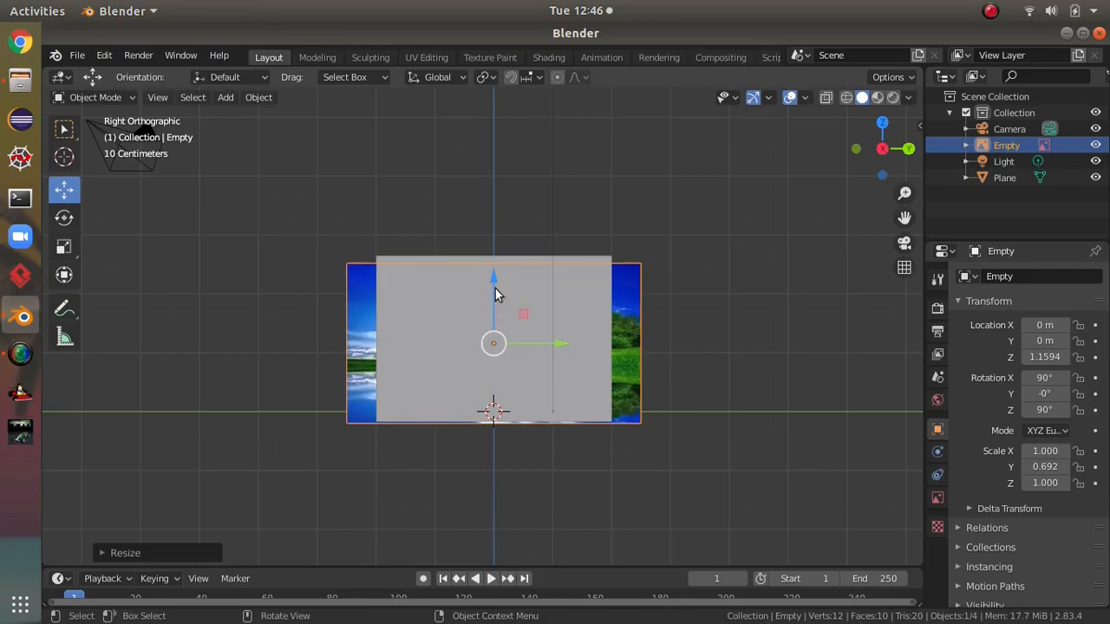
{"action": "key", "text": "g"}
{"action": "key", "text": "z"}
{"action": "left_click", "coordinate": [685, 403]}
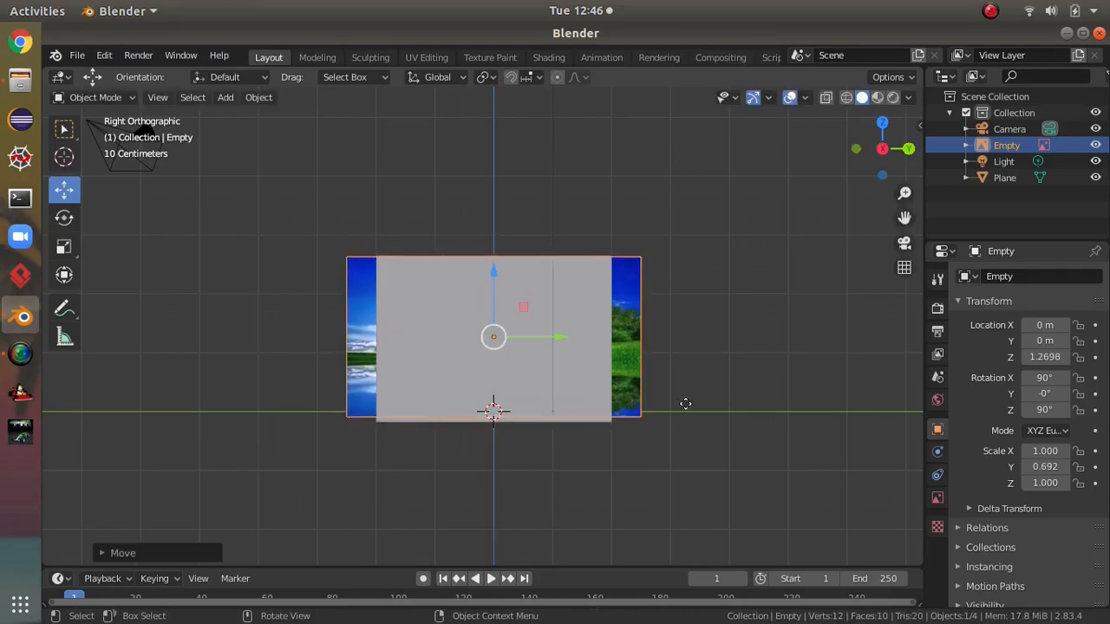
Stretch the picture along global Z to a Y scale of about 0.714 and lower it to about 1.228 m on Z.
{"action": "key", "text": "s"}
{"action": "key", "text": "z"}
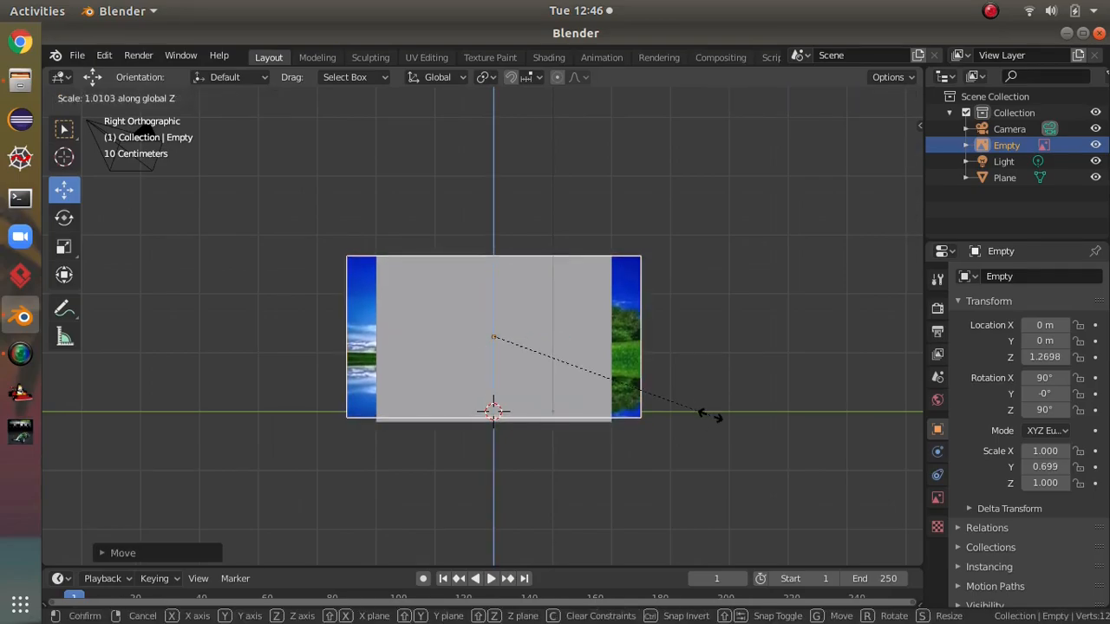
{"action": "left_click", "coordinate": [704, 416]}
{"action": "left_click_drag", "start_coordinate": [494, 274], "coordinate": [494, 273]}
{"action": "key", "text": "s"}
{"action": "key", "text": "z"}
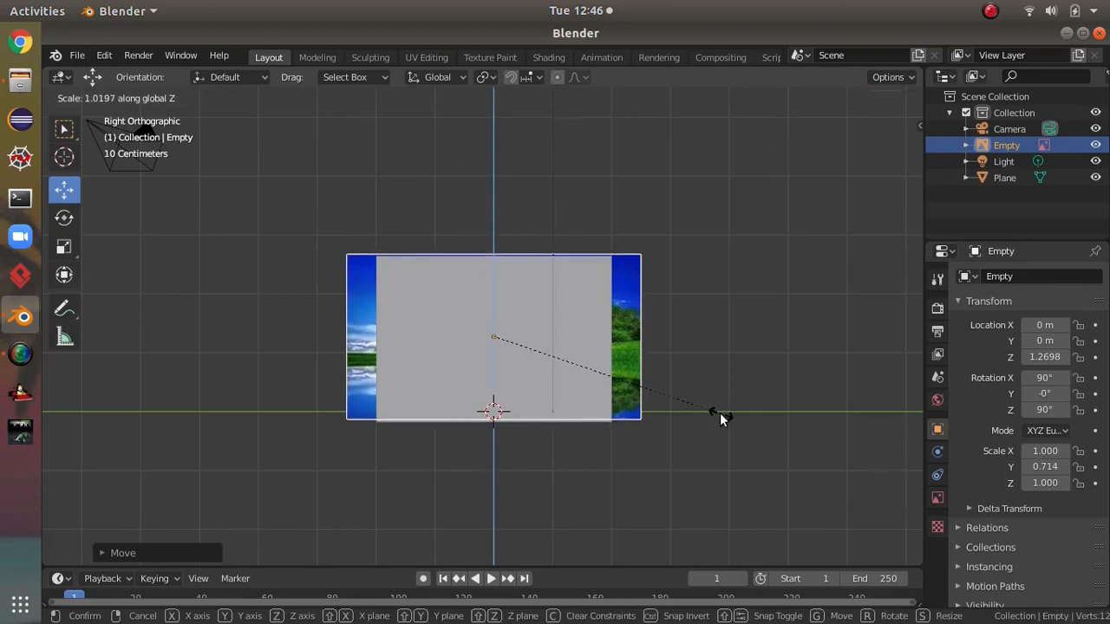
{"action": "left_click", "coordinate": [720, 417]}
{"action": "left_click_drag", "start_coordinate": [494, 269], "coordinate": [521, 287]}
Scale the picture along global Y to an X scale of about 0.794 and move it to 0.035 m on X.
{"action": "key", "text": "s"}
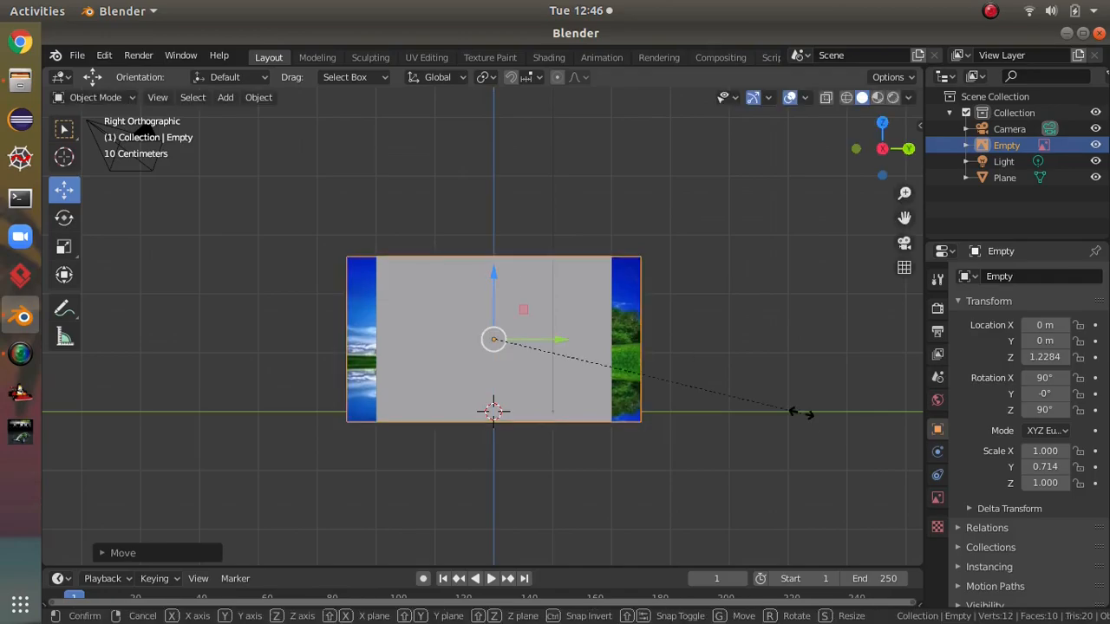
{"action": "key", "text": "y"}
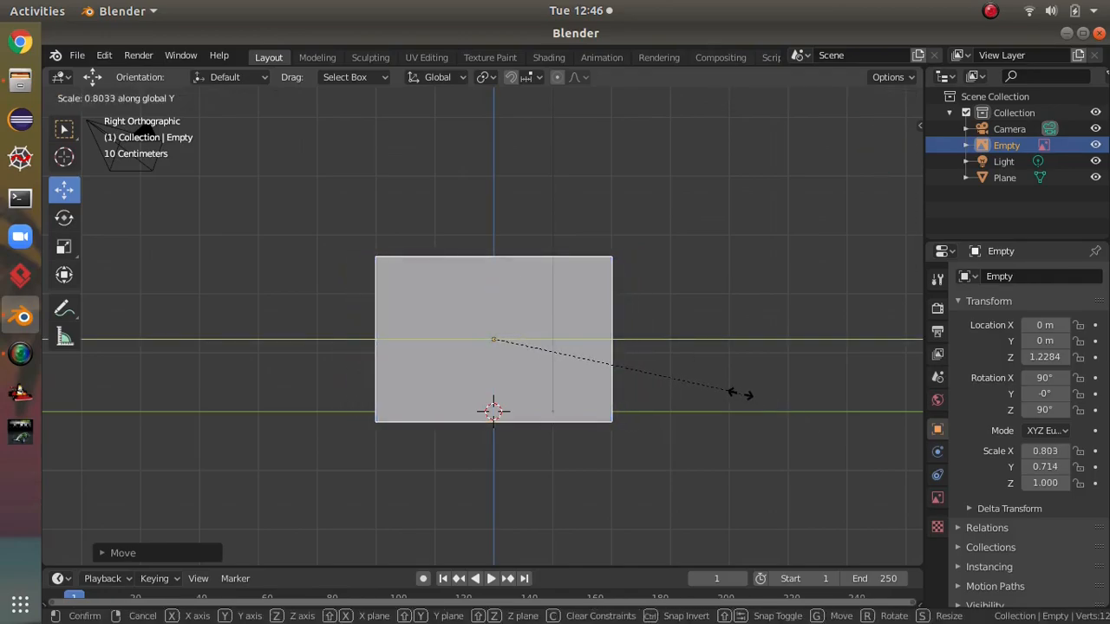
{"action": "left_click", "coordinate": [737, 395]}
{"action": "middle_click_drag", "start_coordinate": [737, 395], "coordinate": [509, 423]}
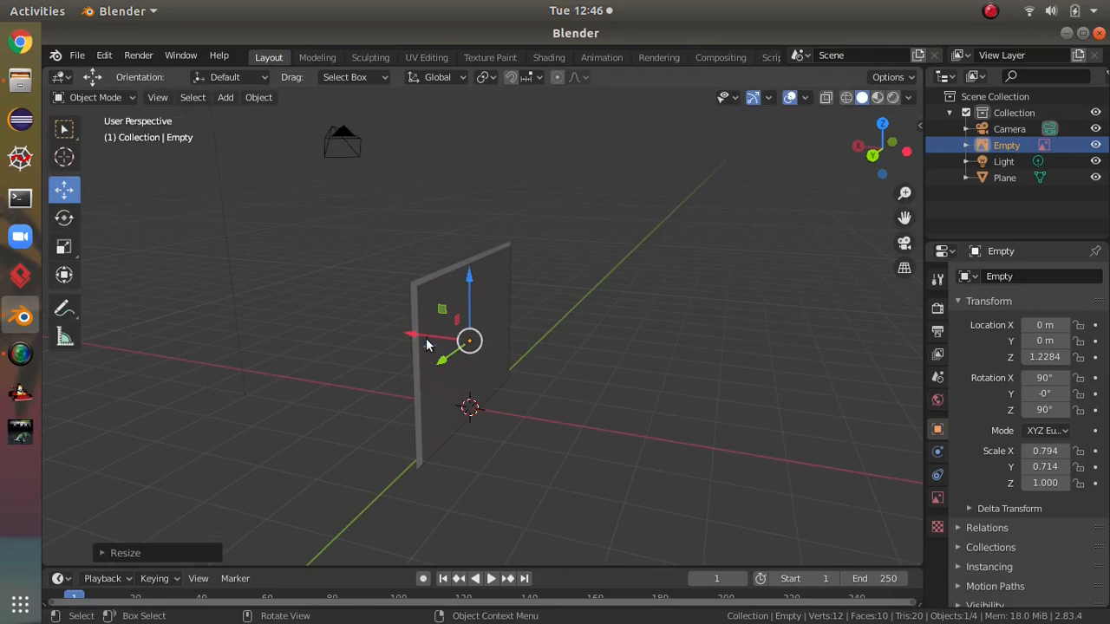
{"action": "left_click_drag", "start_coordinate": [438, 345], "coordinate": [422, 333]}
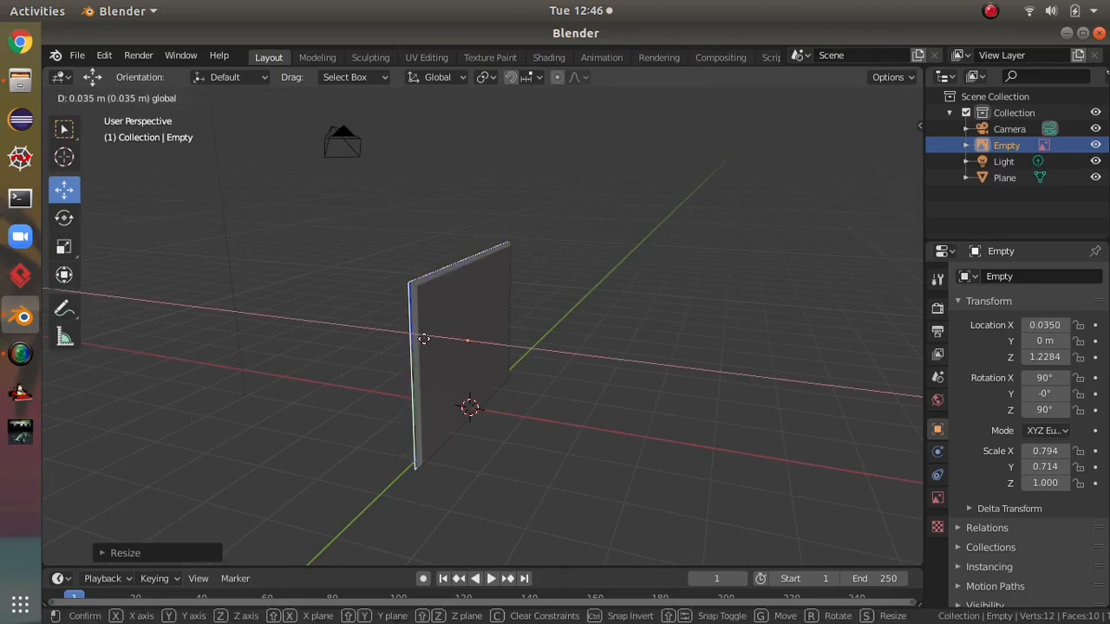
{"action": "left_click", "coordinate": [422, 339]}
Scale the picture uniformly by about 0.958 to fit inside the panel's border, and switch the viewport to Material Preview shading.
{"action": "middle_click_drag", "start_coordinate": [463, 379], "coordinate": [734, 436]}
{"action": "key", "text": "s"}
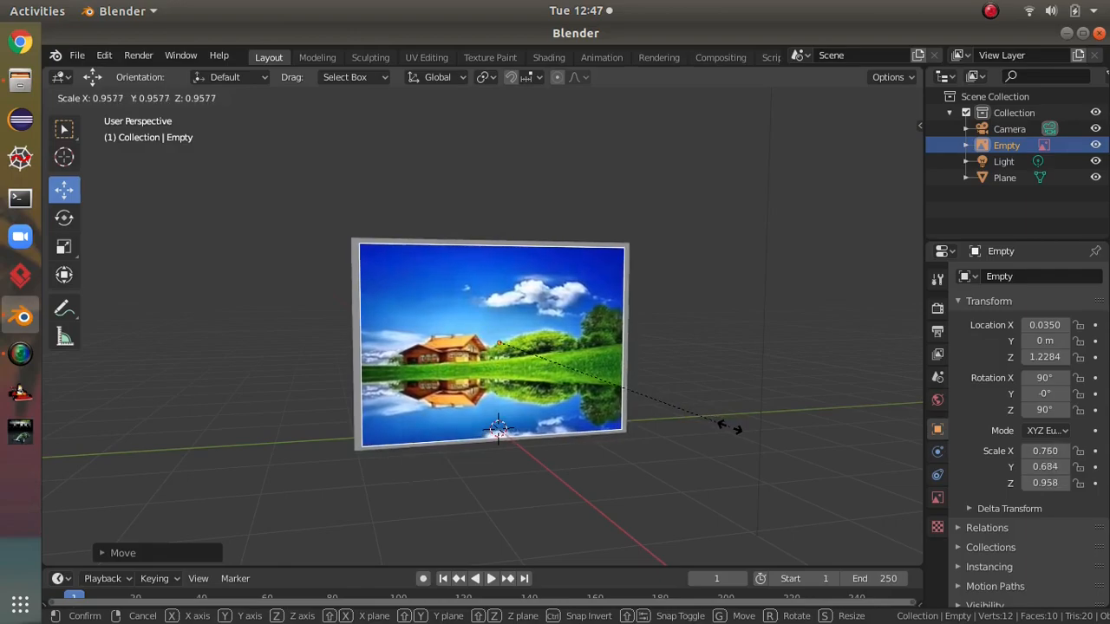
{"action": "left_click", "coordinate": [728, 427]}
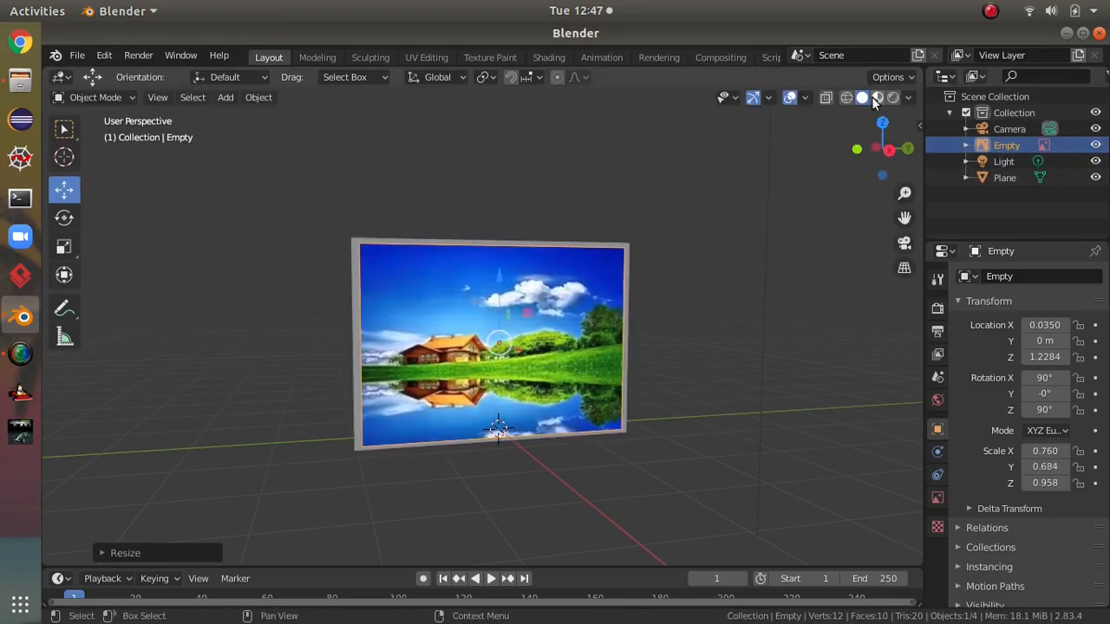
{"action": "middle_click_drag", "start_coordinate": [757, 337], "coordinate": [541, 291]}
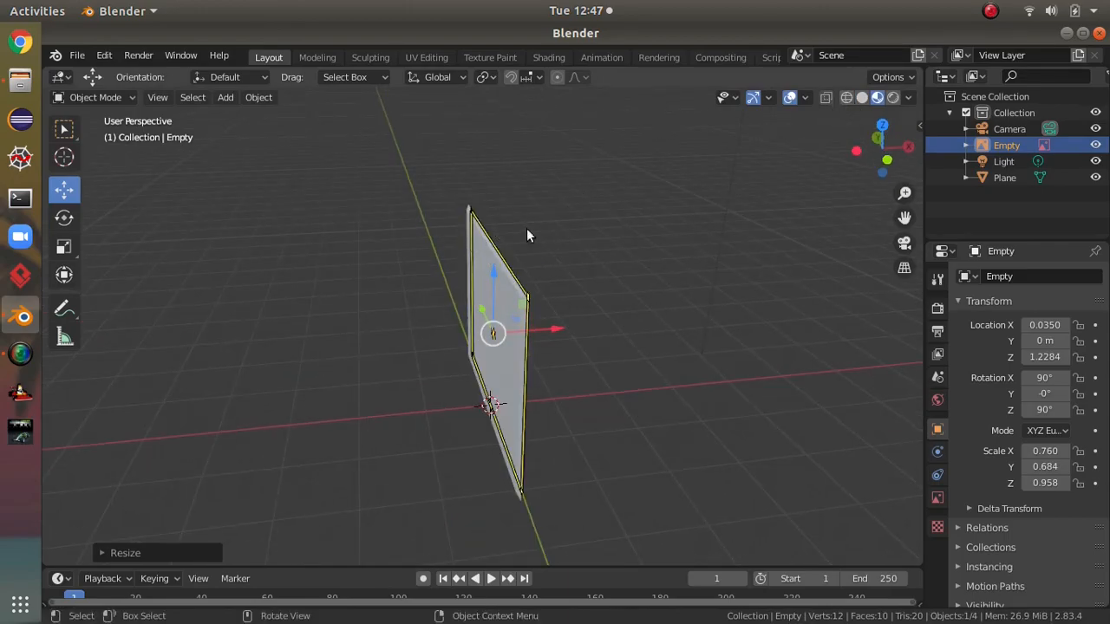
Select the TV plane and save the file as tv.blend in the Workspace/blender folder.
{"action": "left_click", "coordinate": [723, 301]}
{"action": "left_click", "coordinate": [477, 266]}
{"action": "middle_click_drag", "start_coordinate": [491, 266], "coordinate": [605, 349]}
{"action": "key", "text": "ctrl+s"}
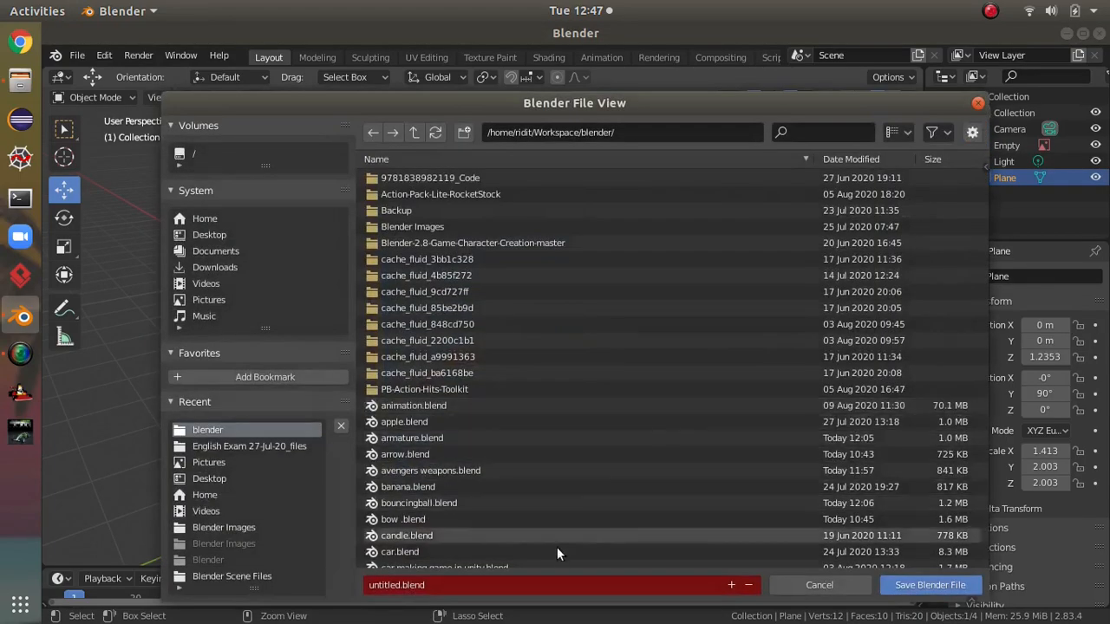
{"action": "left_click", "coordinate": [550, 579]}
{"action": "key", "text": "BackSpace"}
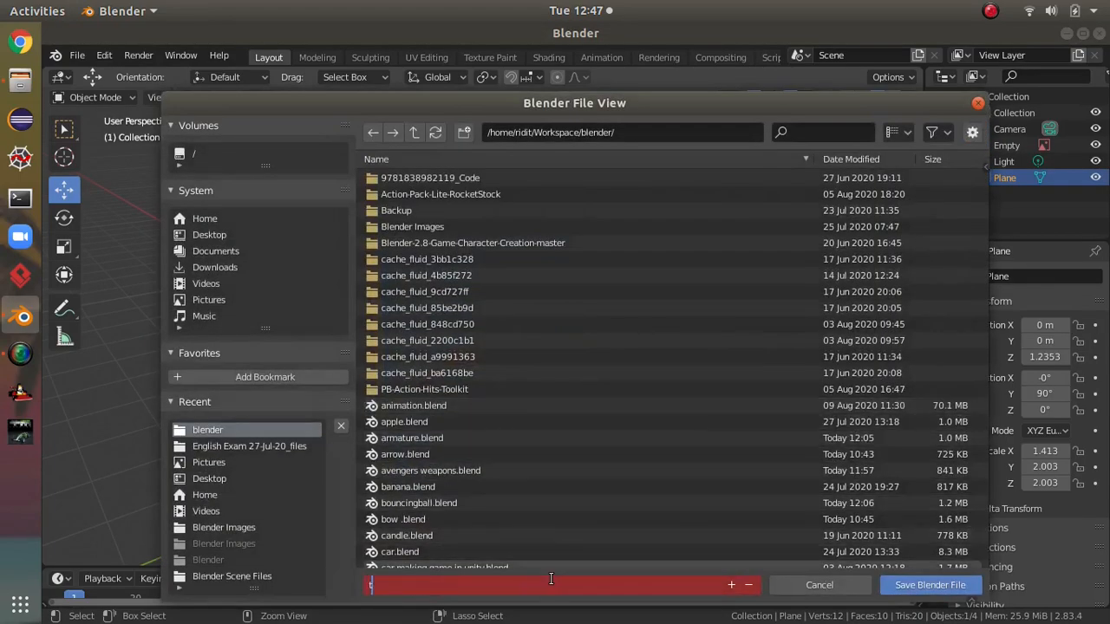
{"action": "left_click", "coordinate": [924, 585]}
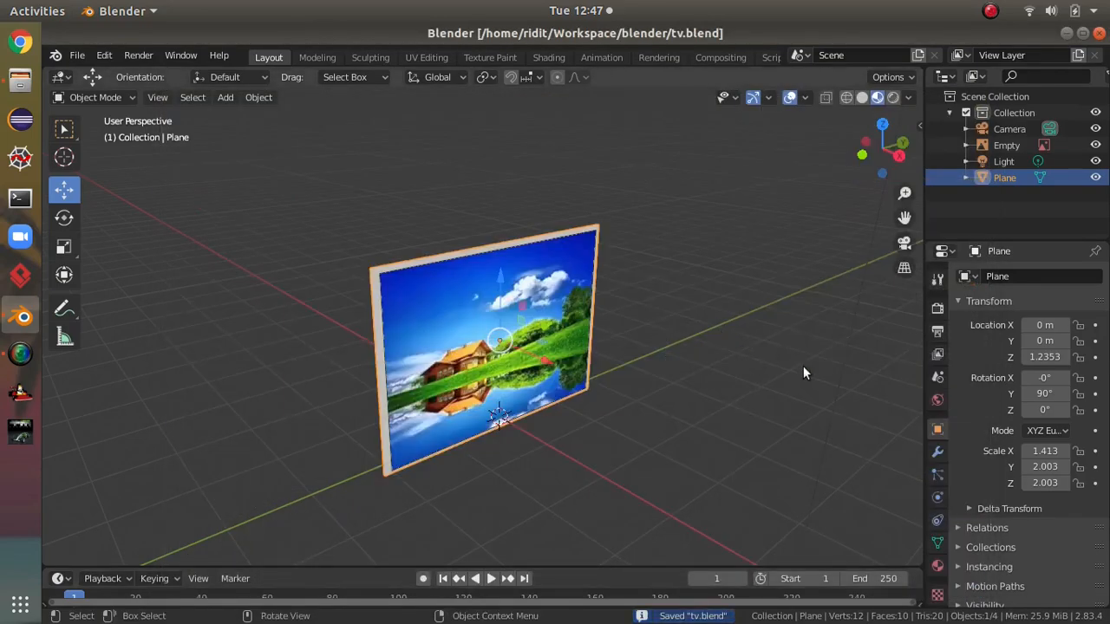
Add a new material to the TV plane and set its base color to black.
{"action": "left_click", "coordinate": [940, 567]}
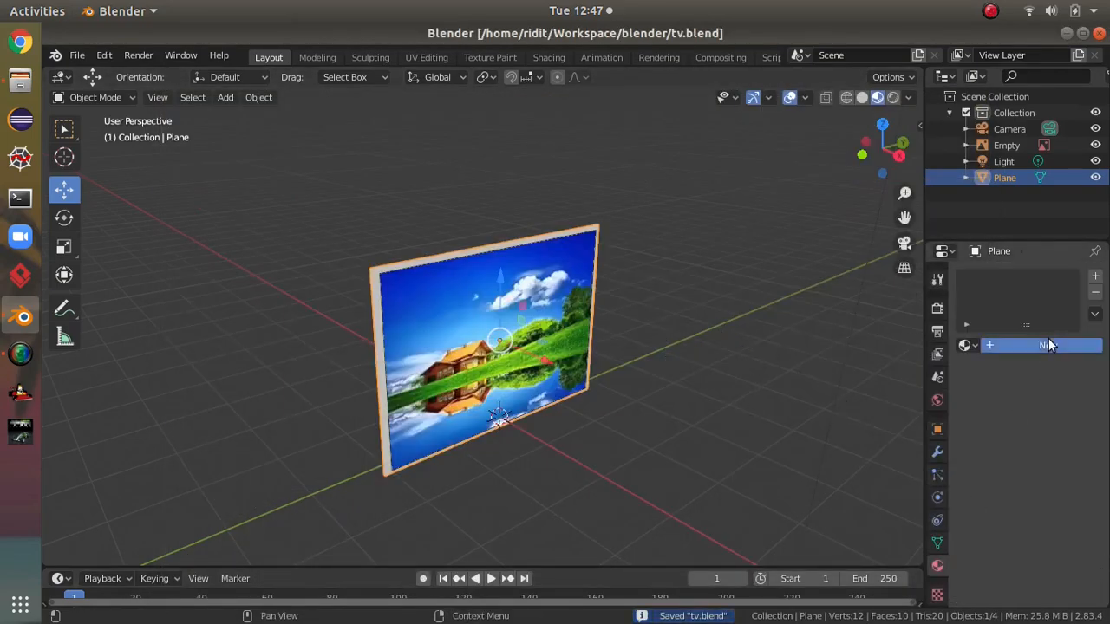
{"action": "left_click", "coordinate": [1011, 345]}
{"action": "left_click", "coordinate": [1074, 512]}
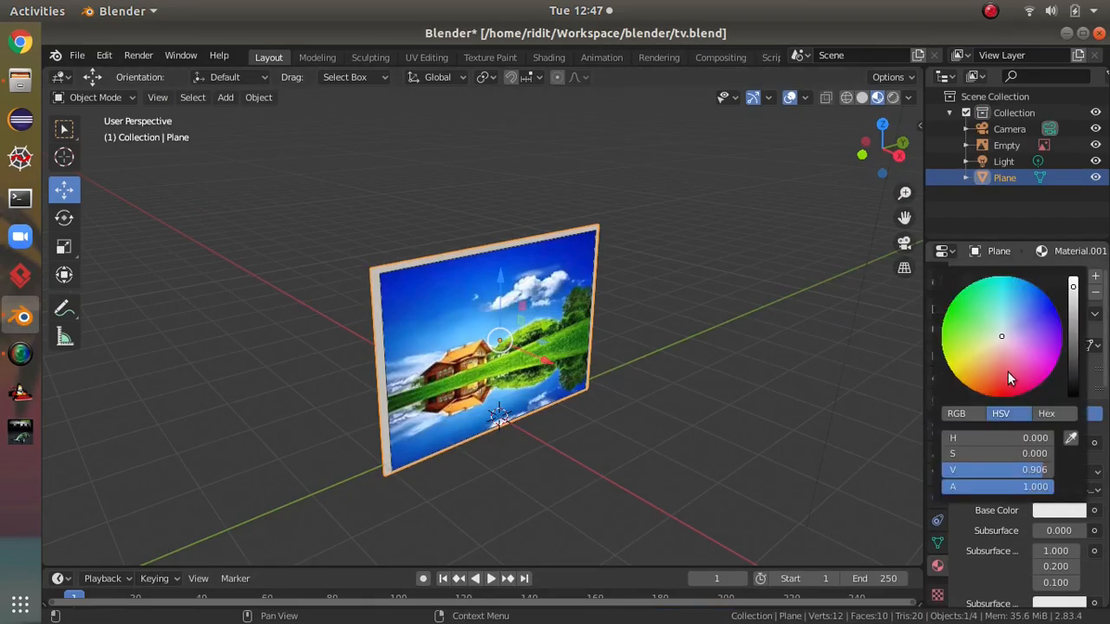
{"action": "left_click_drag", "start_coordinate": [1069, 294], "coordinate": [984, 419]}
{"action": "middle_click_drag", "start_coordinate": [902, 382], "coordinate": [669, 421]}
Deselect the plane, save the changes to tv.blend and close the TV project.
{"action": "key", "text": "ctrl+s"}
{"action": "left_click", "coordinate": [763, 380]}
{"action": "middle_click_drag", "start_coordinate": [773, 367], "coordinate": [792, 405]}
{"action": "key", "text": "ctrl+s"}
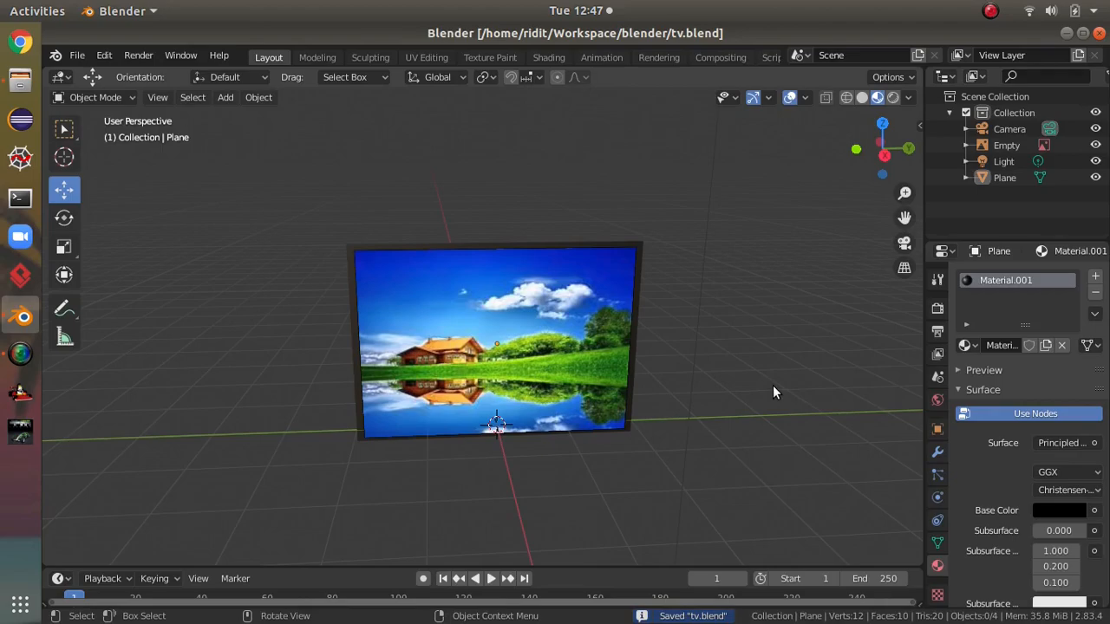
{"action": "left_click", "coordinate": [1100, 33]}
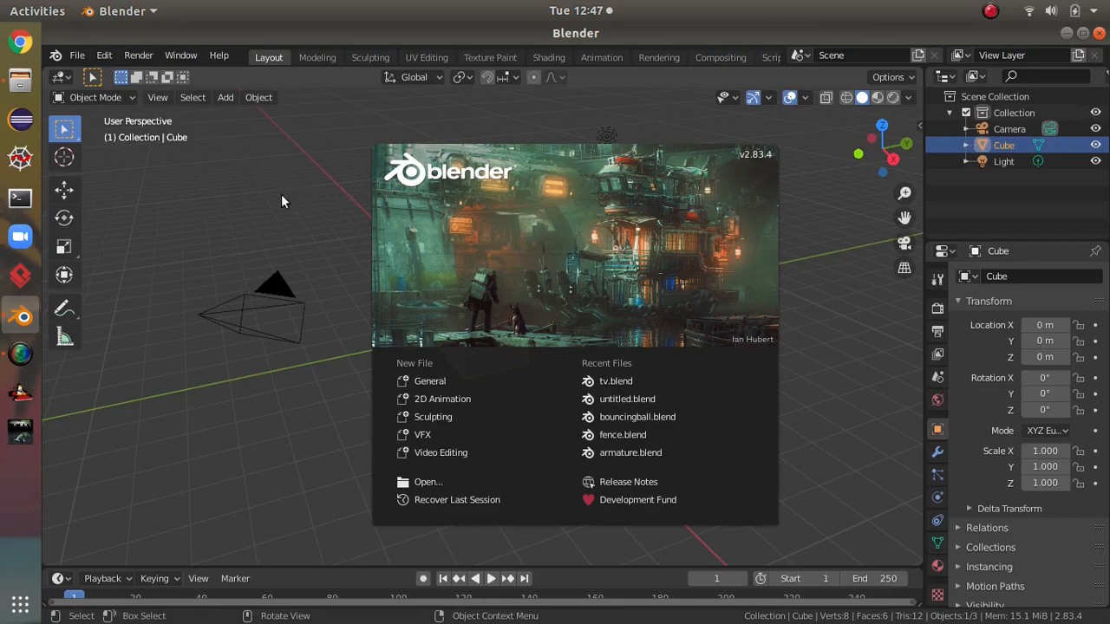
Dismiss the splash screen of the new default scene and enlarge the timeline below the viewport.
{"action": "left_click", "coordinate": [282, 202]}
{"action": "middle_click_drag", "start_coordinate": [300, 210], "coordinate": [727, 401]}
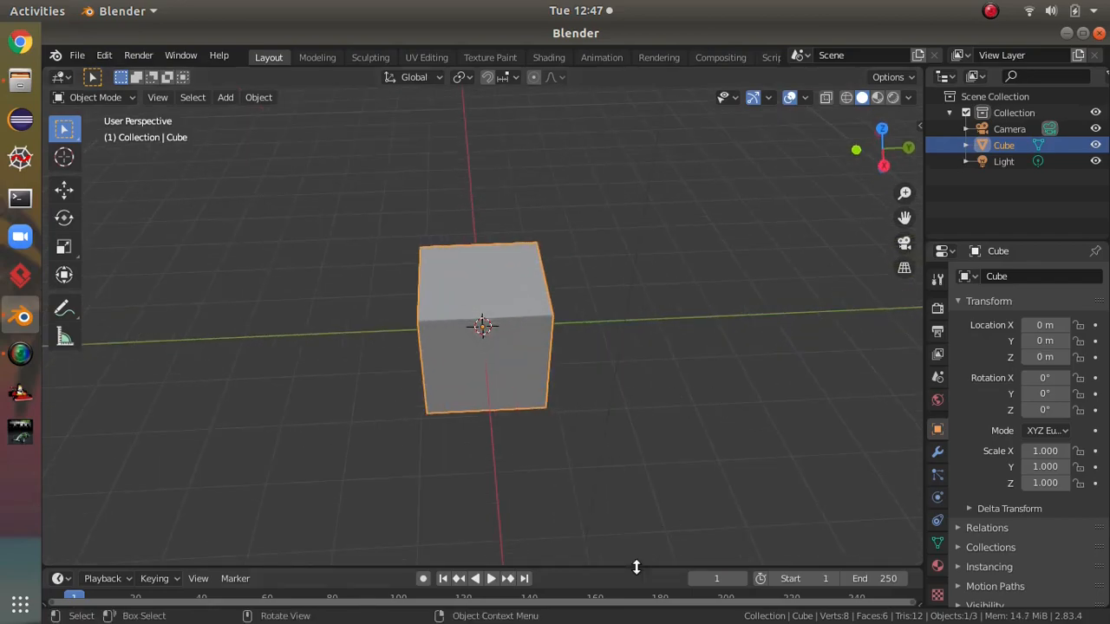
{"action": "left_click_drag", "start_coordinate": [638, 563], "coordinate": [641, 463]}
{"action": "middle_click_drag", "start_coordinate": [554, 245], "coordinate": [528, 231]}
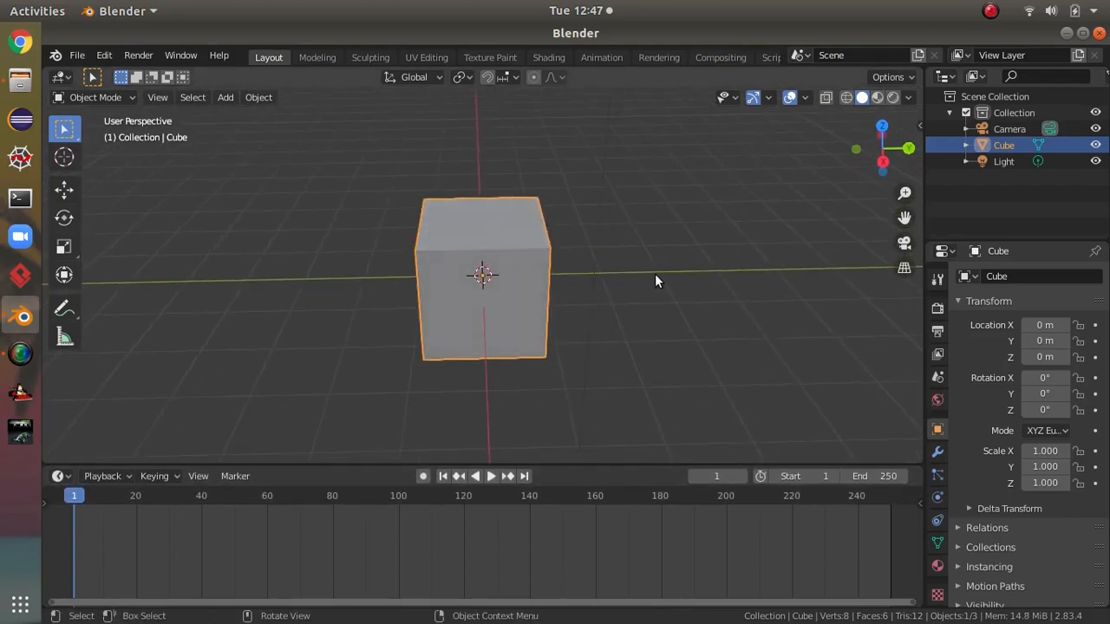
Rotate the cube about global Z to about -6.27° and insert a LocRot keyframe at frame 1.
{"action": "key", "text": "r"}
{"action": "key", "text": "z"}
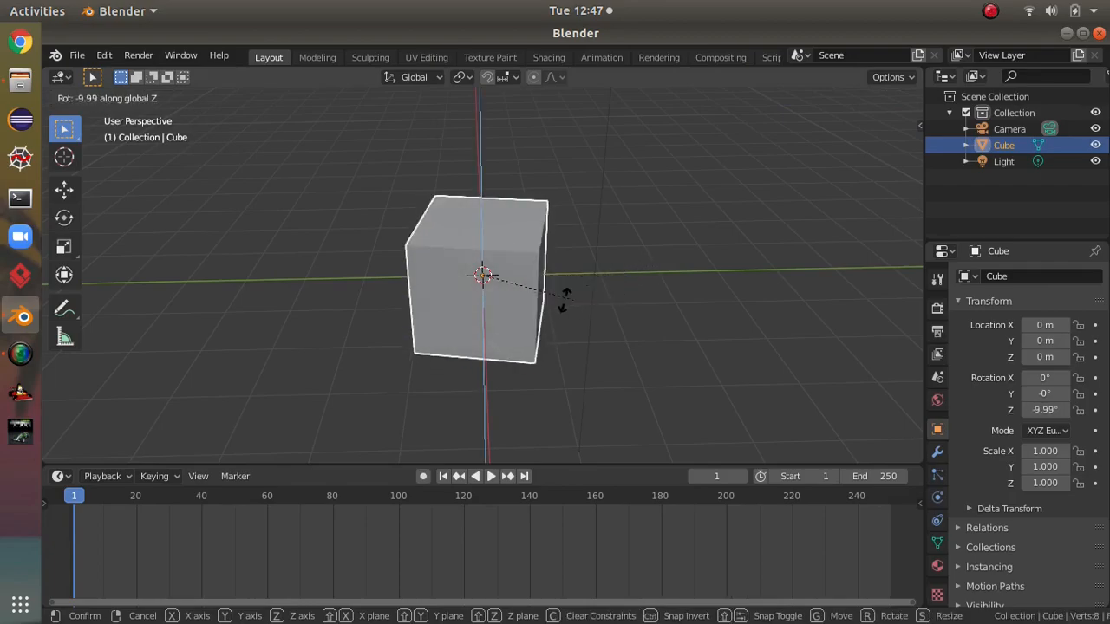
{"action": "left_click", "coordinate": [604, 301]}
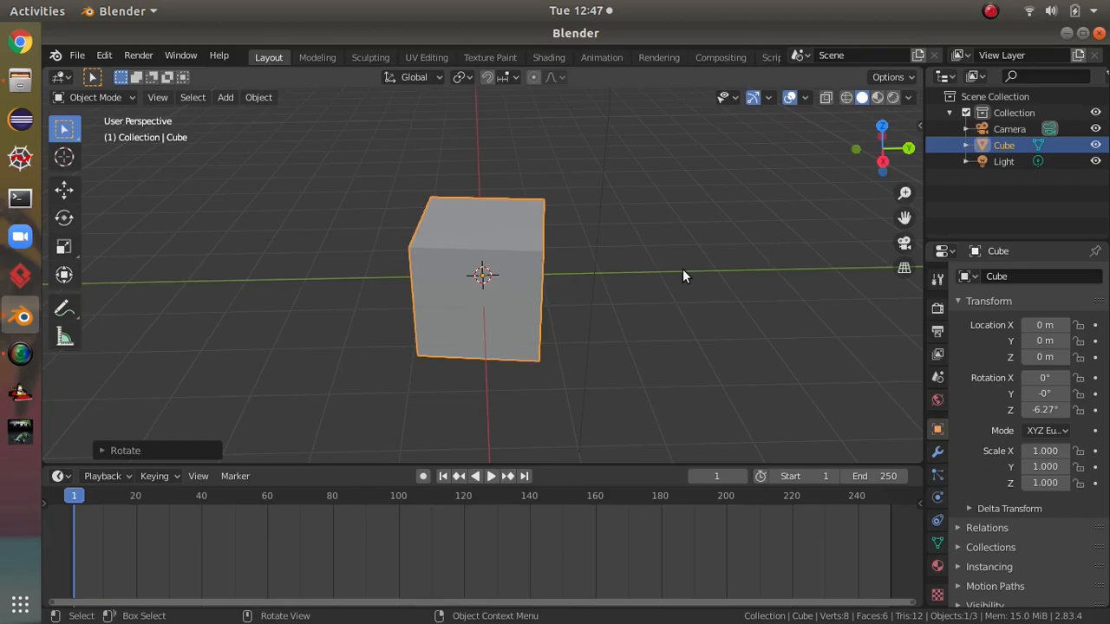
{"action": "key", "text": "i"}
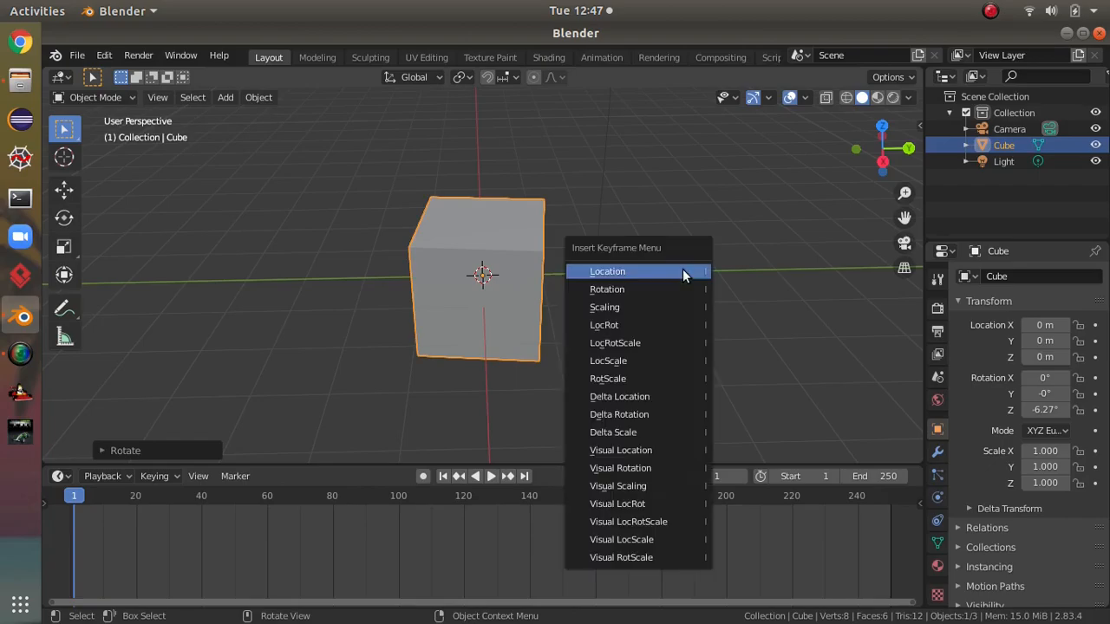
{"action": "left_click", "coordinate": [673, 325]}
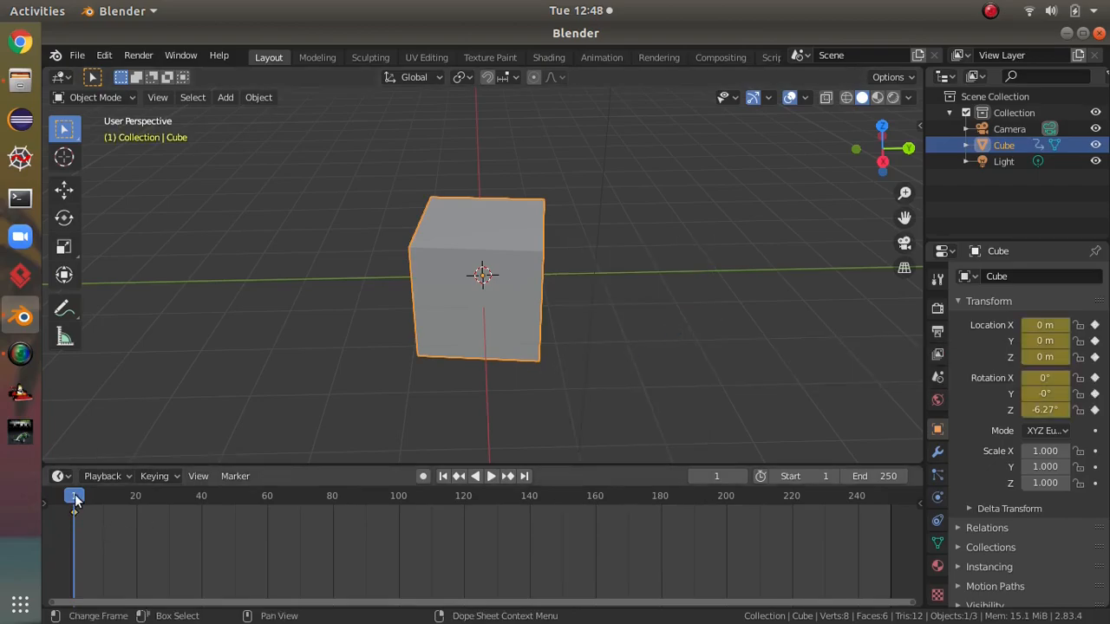
Advance to frame 2, rotate the cube to about -27.9° on Z and insert a LocRot keyframe.
{"action": "key", "text": "space"}
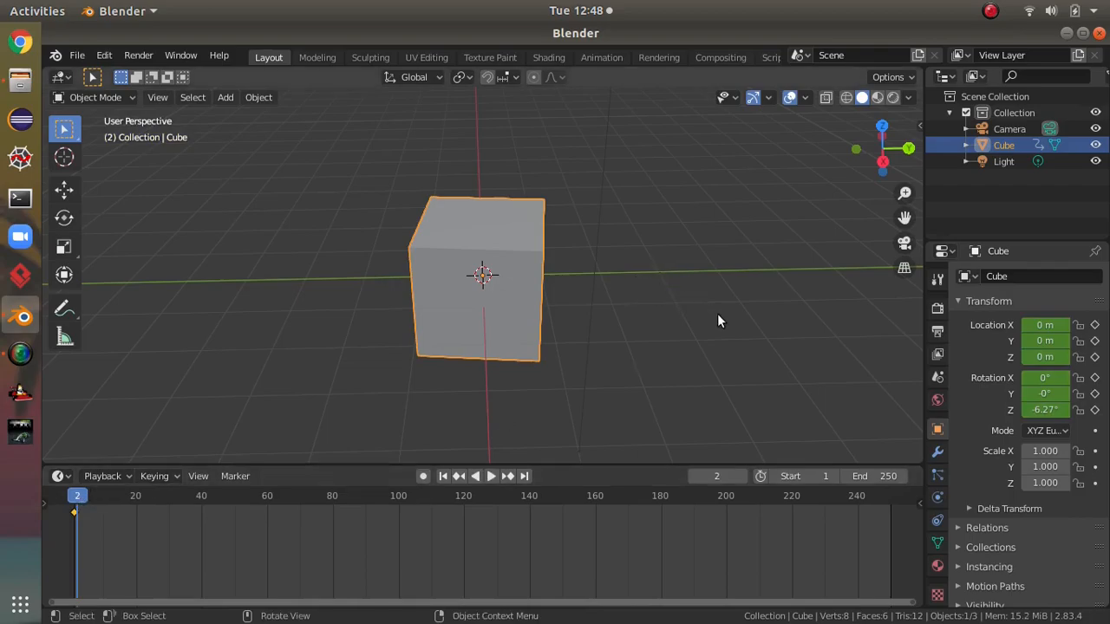
{"action": "key", "text": "r"}
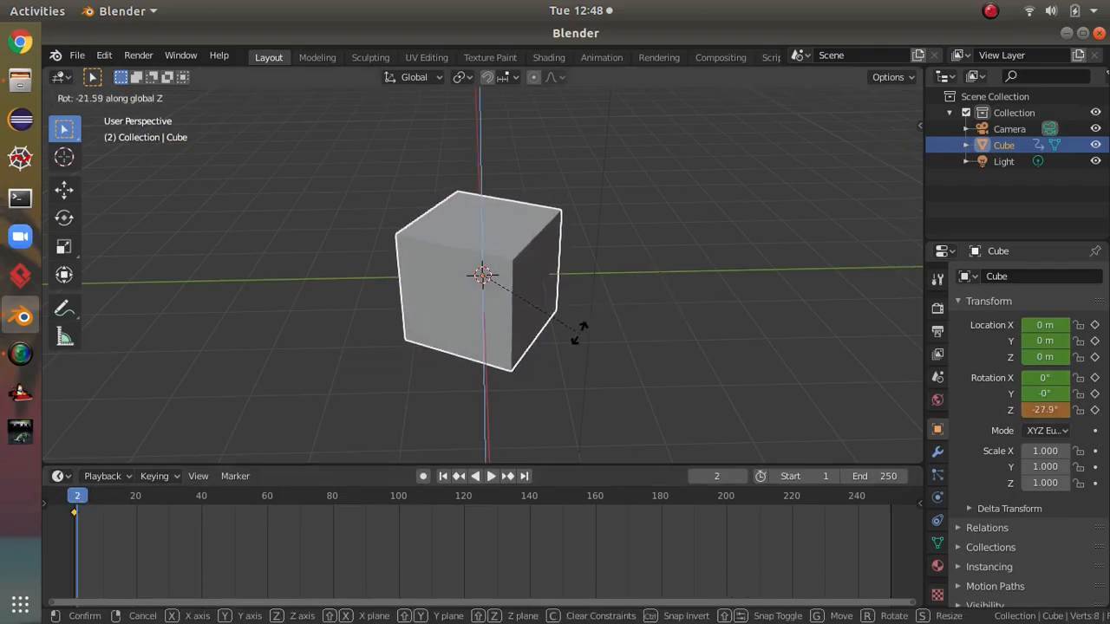
{"action": "left_click", "coordinate": [735, 279]}
{"action": "key", "text": "i"}
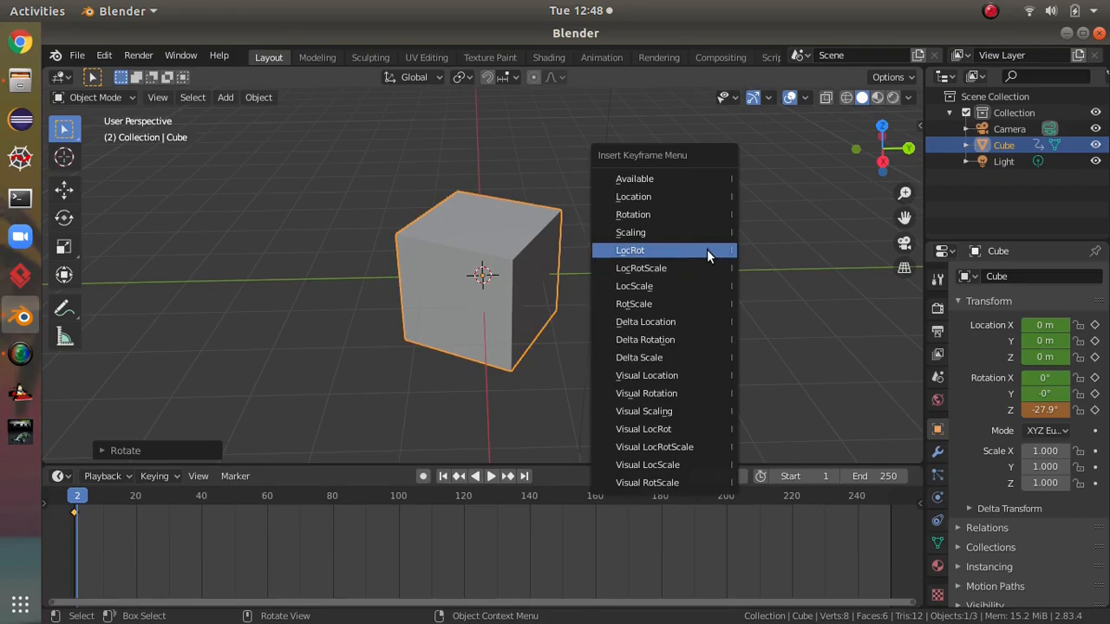
{"action": "left_click", "coordinate": [707, 249]}
Advance to frame 3, rotate the cube to about -60.4° on Z and insert a LocRot keyframe.
{"action": "key", "text": "space"}
{"action": "key", "text": "space"}
{"action": "key", "text": "r"}
{"action": "key", "text": "z"}
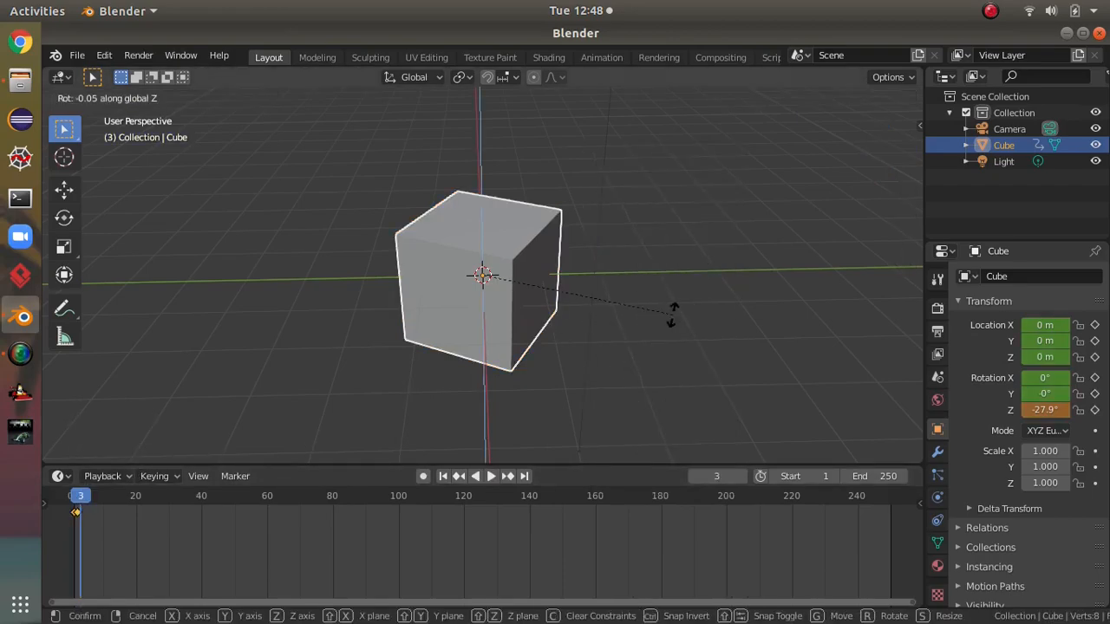
{"action": "left_click", "coordinate": [559, 345]}
{"action": "key", "text": "i"}
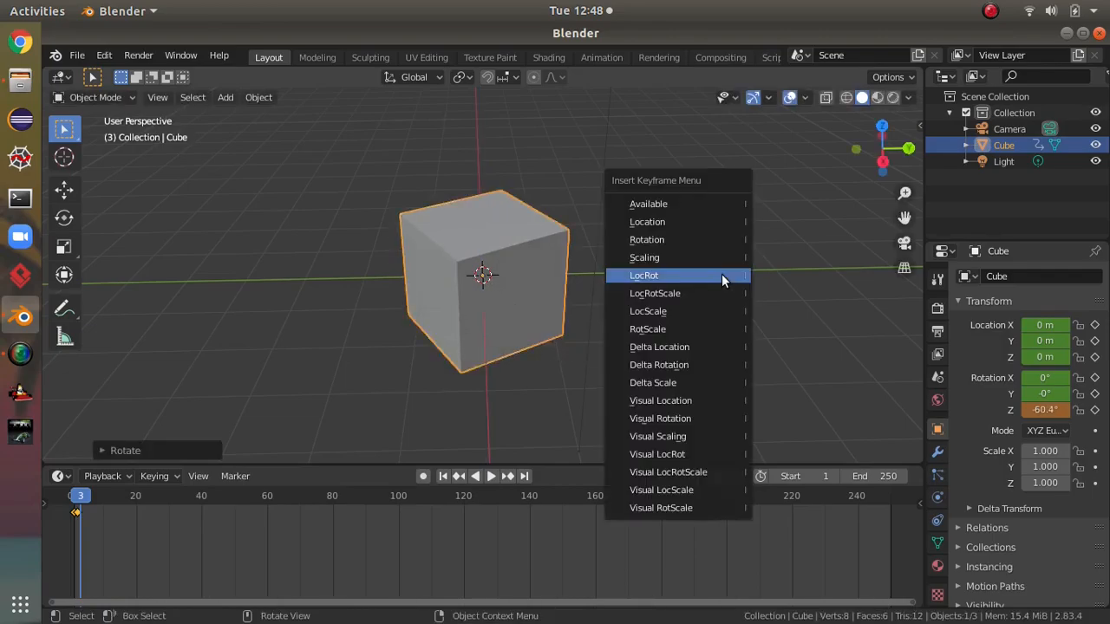
{"action": "left_click", "coordinate": [720, 275]}
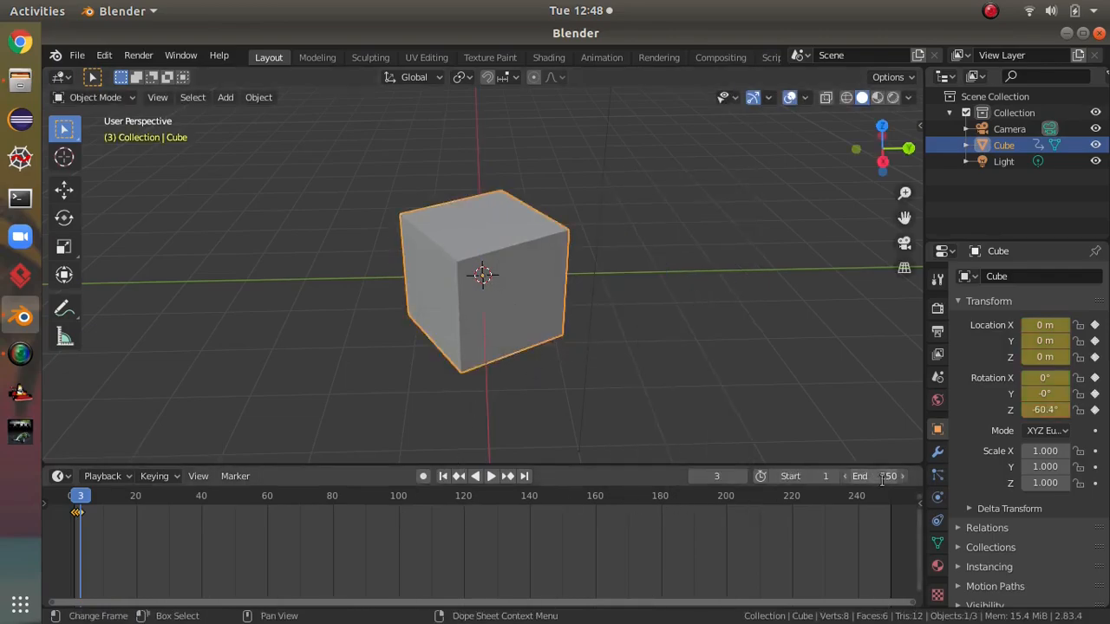
Set the animation's end frame to 3, play the cube's rotation and stop the playback.
{"action": "left_click", "coordinate": [494, 476]}
{"action": "left_click", "coordinate": [493, 476]}
{"action": "middle_click_drag", "start_coordinate": [621, 355], "coordinate": [785, 144]}
{"action": "scroll", "coordinate": [678, 158], "scroll_direction": "up", "scroll_amount": 5}
{"action": "scroll", "coordinate": [707, 149], "scroll_direction": "down", "scroll_amount": 5}
{"action": "scroll", "coordinate": [695, 191], "scroll_direction": "up", "scroll_amount": 4}
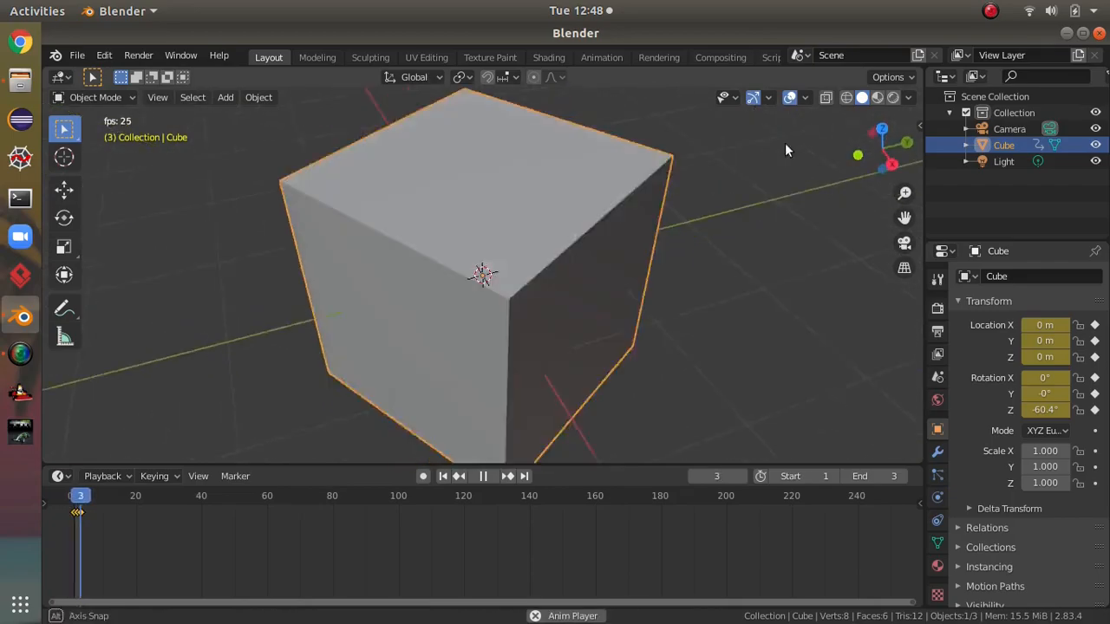
{"action": "scroll", "coordinate": [785, 150], "scroll_direction": "down", "scroll_amount": 5}
{"action": "left_click", "coordinate": [483, 476]}
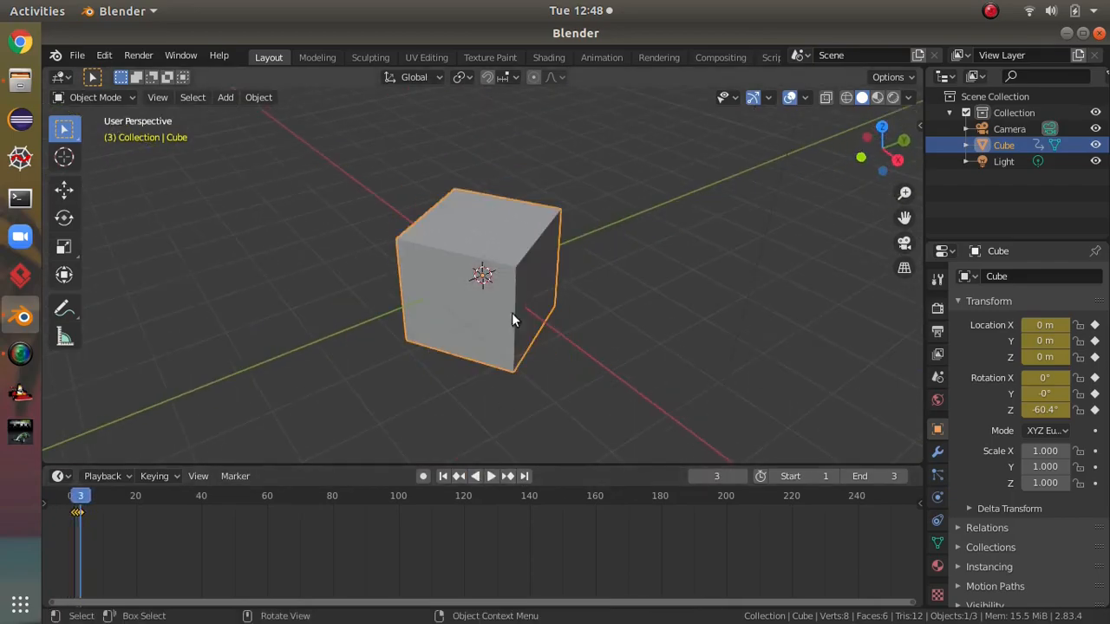
Switch to the Modeling workspace to show the cube in Edit Mode with its mesh tools.
{"action": "middle_click_drag", "start_coordinate": [731, 138], "coordinate": [544, 134]}
{"action": "scroll", "coordinate": [651, 216], "scroll_direction": "up", "scroll_amount": 1}
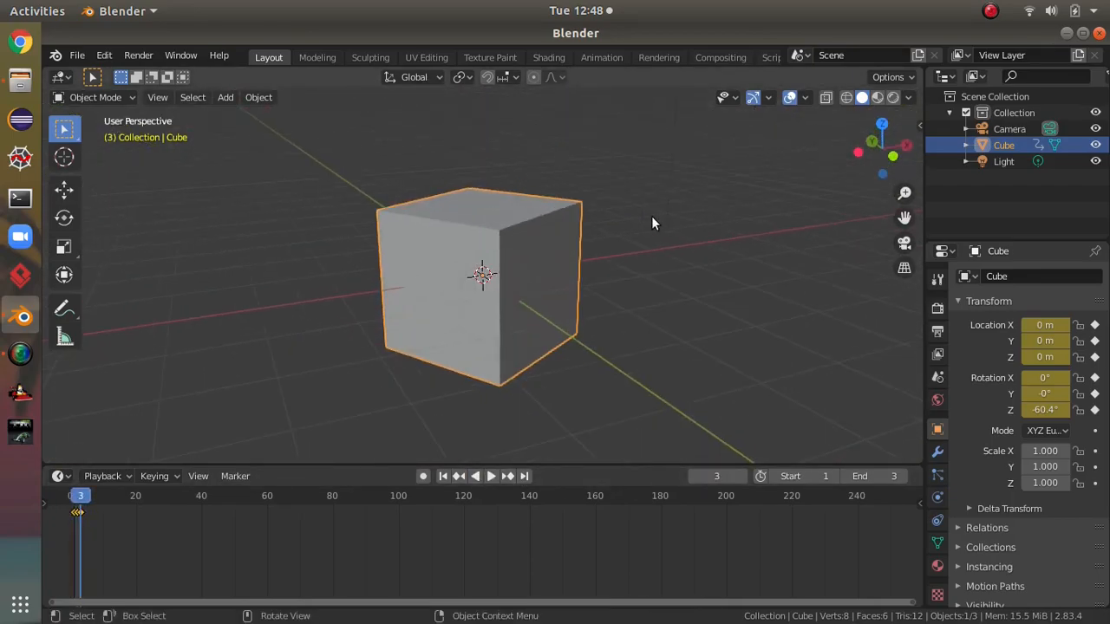
{"action": "left_click", "coordinate": [317, 57]}
{"action": "scroll", "coordinate": [640, 354], "scroll_direction": "up", "scroll_amount": 2}
{"action": "middle_click_drag", "start_coordinate": [639, 354], "coordinate": [426, 309]}
{"action": "scroll", "coordinate": [719, 311], "scroll_direction": "up", "scroll_amount": 3}
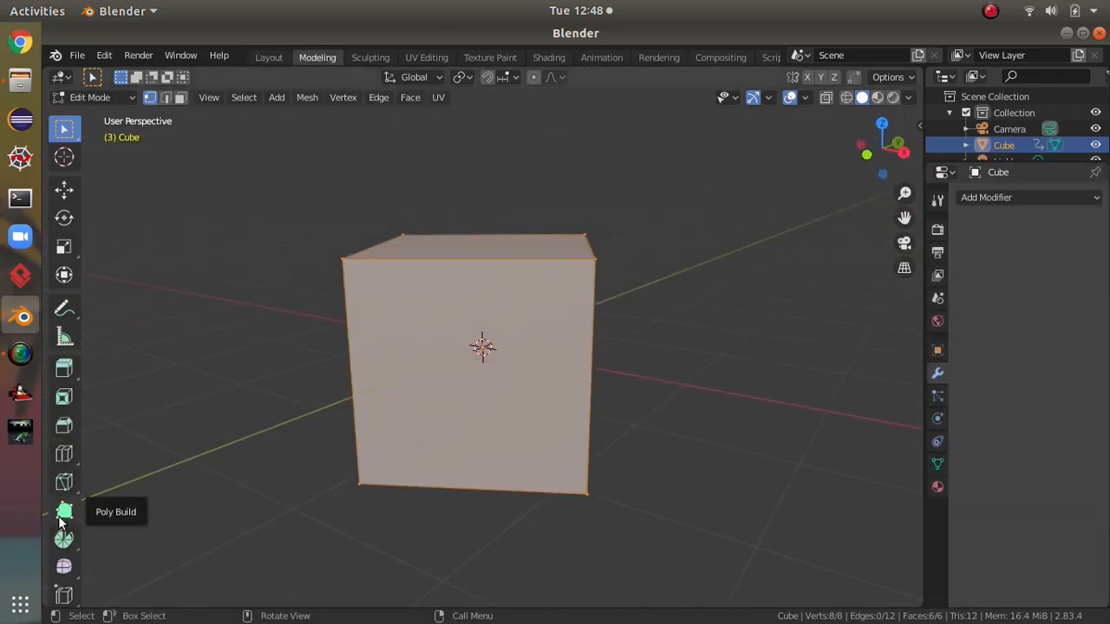
Knife-cut the cube's front face from mid top edge down to the bottom edge, and diagonally up to the upper-left corner.
{"action": "left_click", "coordinate": [65, 483]}
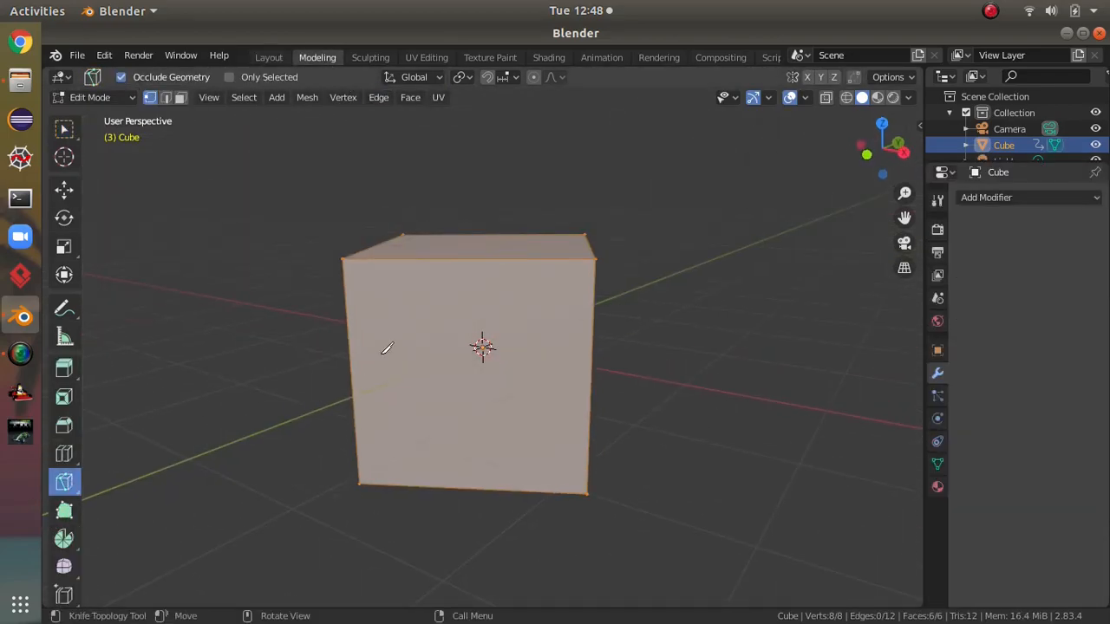
{"action": "left_click", "coordinate": [472, 252]}
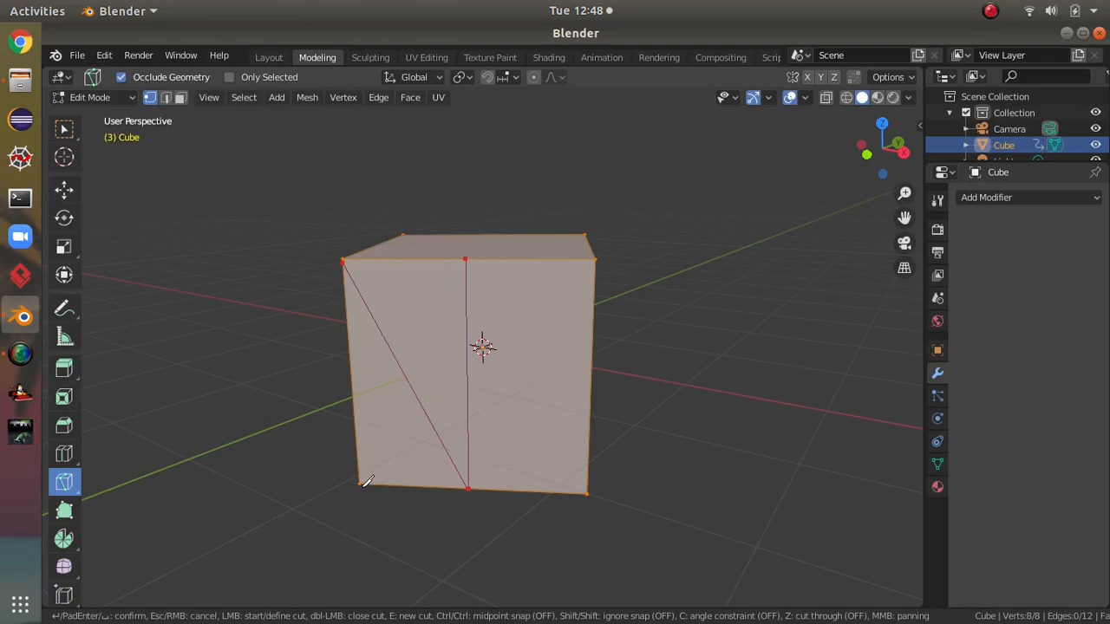
{"action": "key", "text": "Return"}
In face select mode, delete the triangular face enclosed by the two knife cuts on the cube's front.
{"action": "left_click", "coordinate": [181, 97]}
{"action": "left_click", "coordinate": [63, 128]}
{"action": "left_click", "coordinate": [446, 321]}
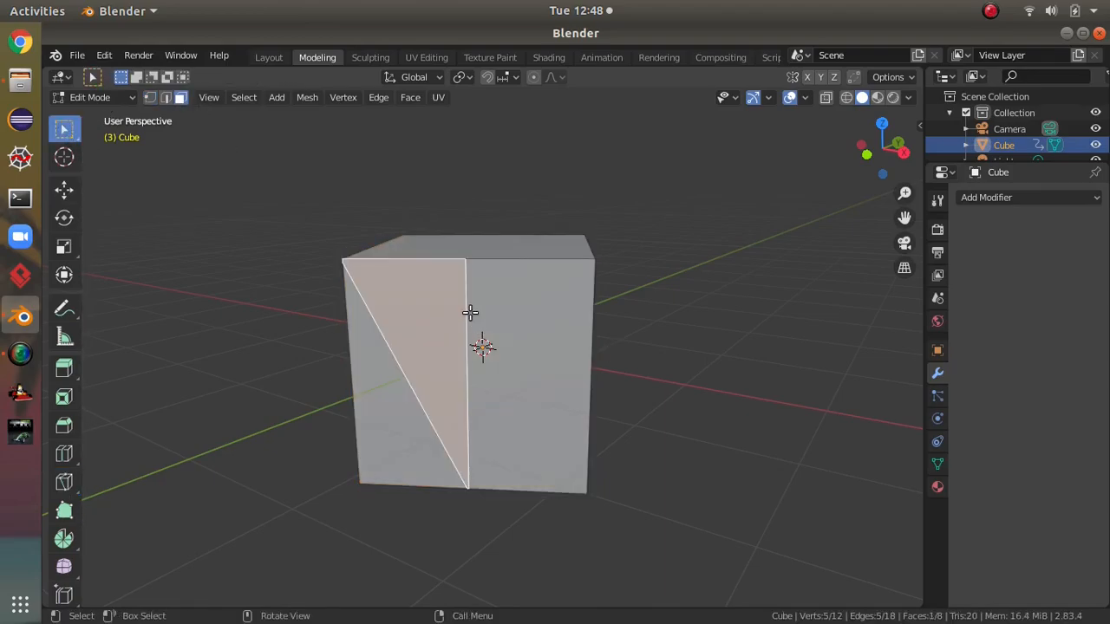
{"action": "key", "text": "x"}
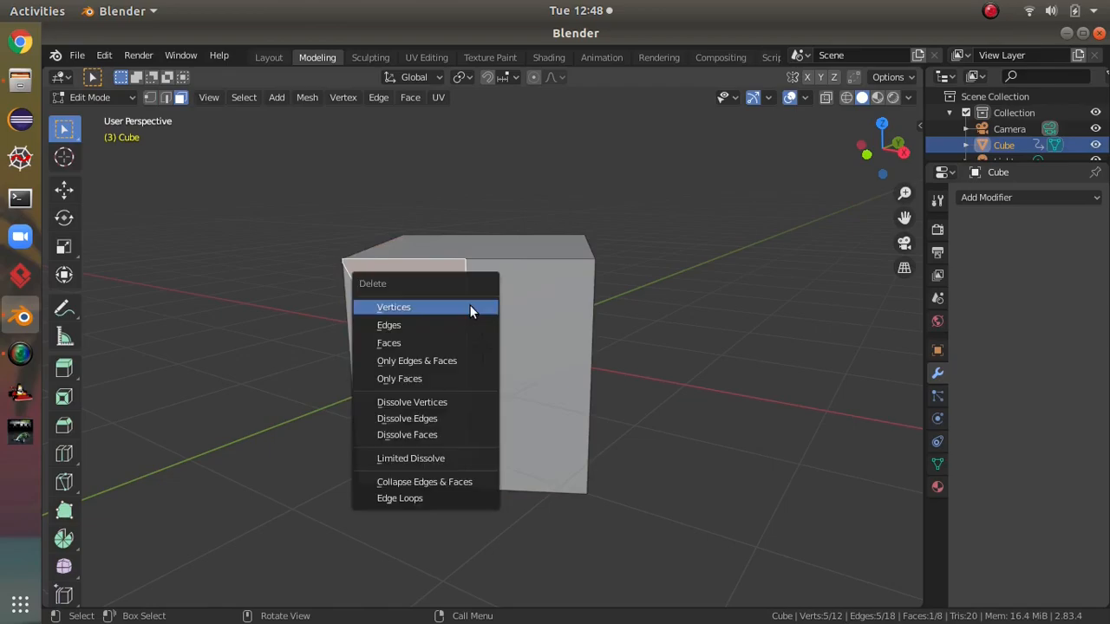
{"action": "left_click", "coordinate": [448, 344]}
Delete the remaining triangular face on the left part of the cube's front.
{"action": "scroll", "coordinate": [422, 364], "scroll_direction": "up", "scroll_amount": 4}
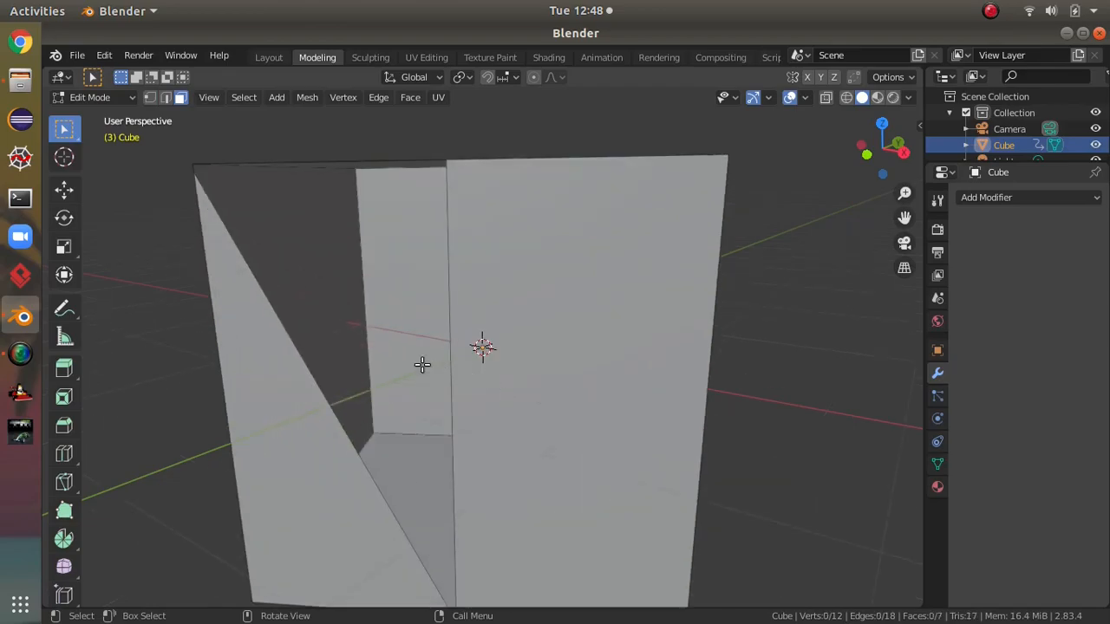
{"action": "left_click", "coordinate": [212, 452]}
{"action": "key", "text": "x"}
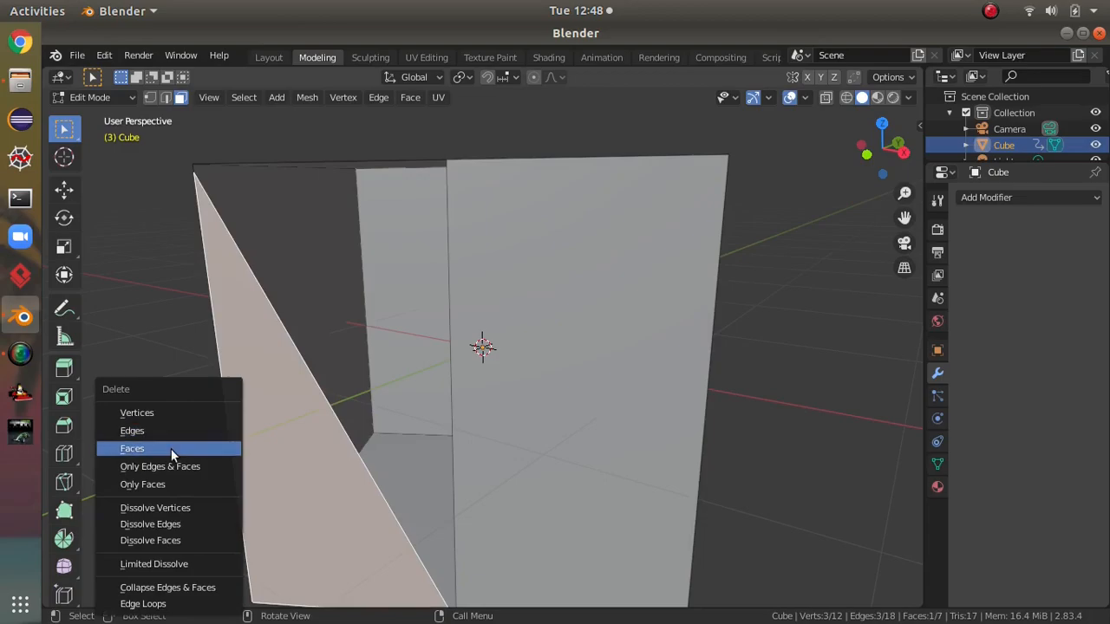
{"action": "left_click", "coordinate": [171, 448]}
In edge select mode, select the opening's left and top edges and fill a triangular face between them.
{"action": "left_click", "coordinate": [166, 97]}
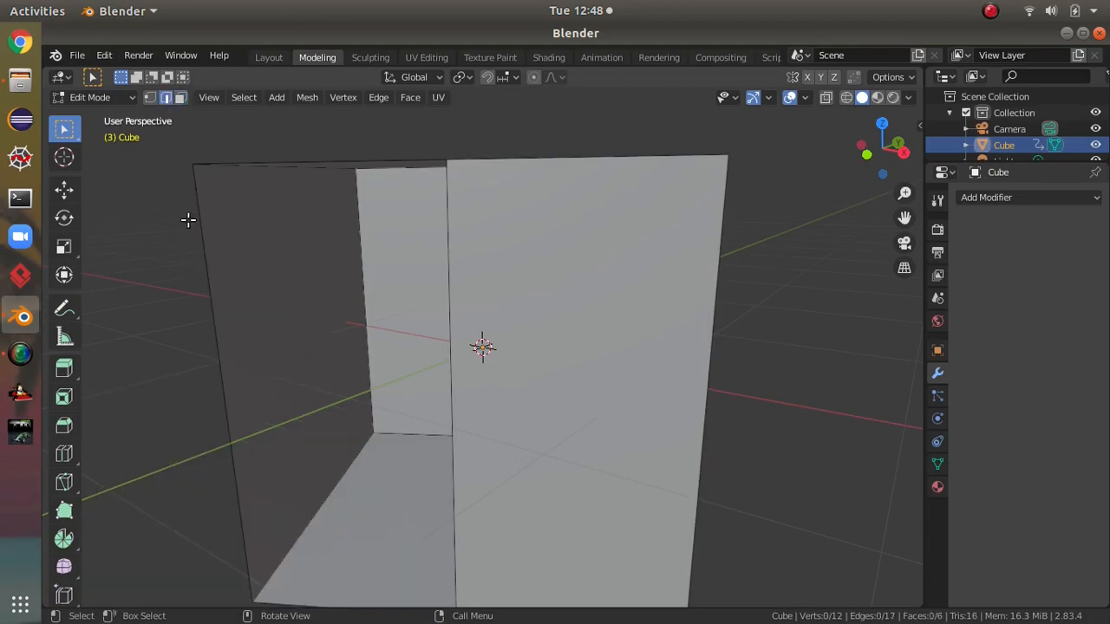
{"action": "left_click", "coordinate": [205, 243]}
{"action": "left_click", "coordinate": [302, 164], "text": "shift"}
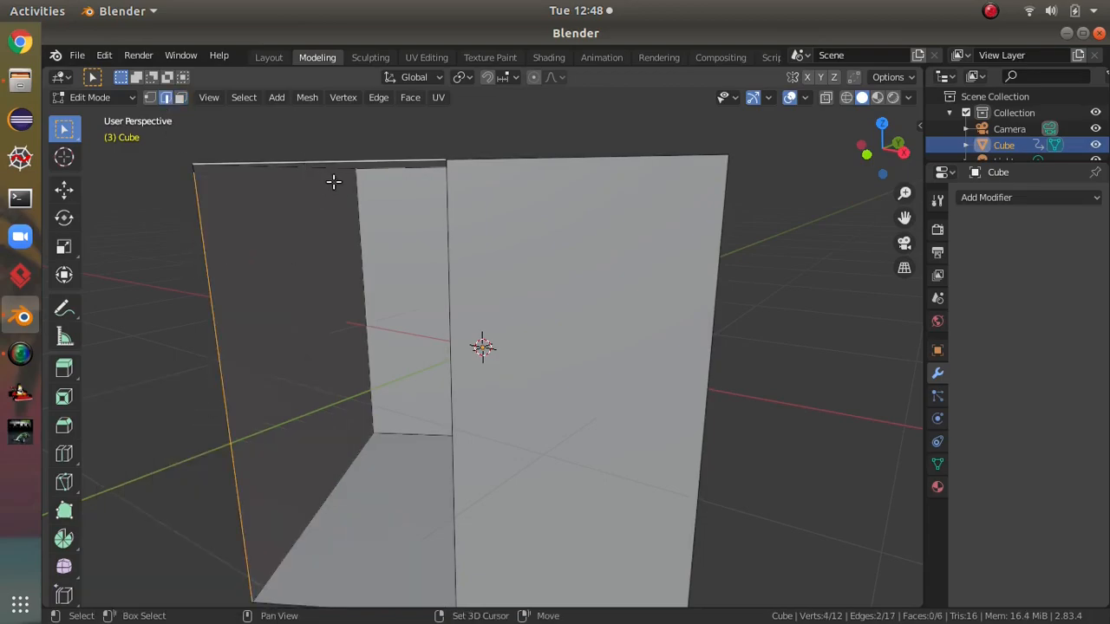
{"action": "left_click", "coordinate": [192, 169], "text": "shift"}
{"action": "middle_click_drag", "start_coordinate": [492, 361], "coordinate": [525, 334]}
{"action": "key", "text": "f"}
{"action": "scroll", "coordinate": [614, 330], "scroll_direction": "down", "scroll_amount": 3}
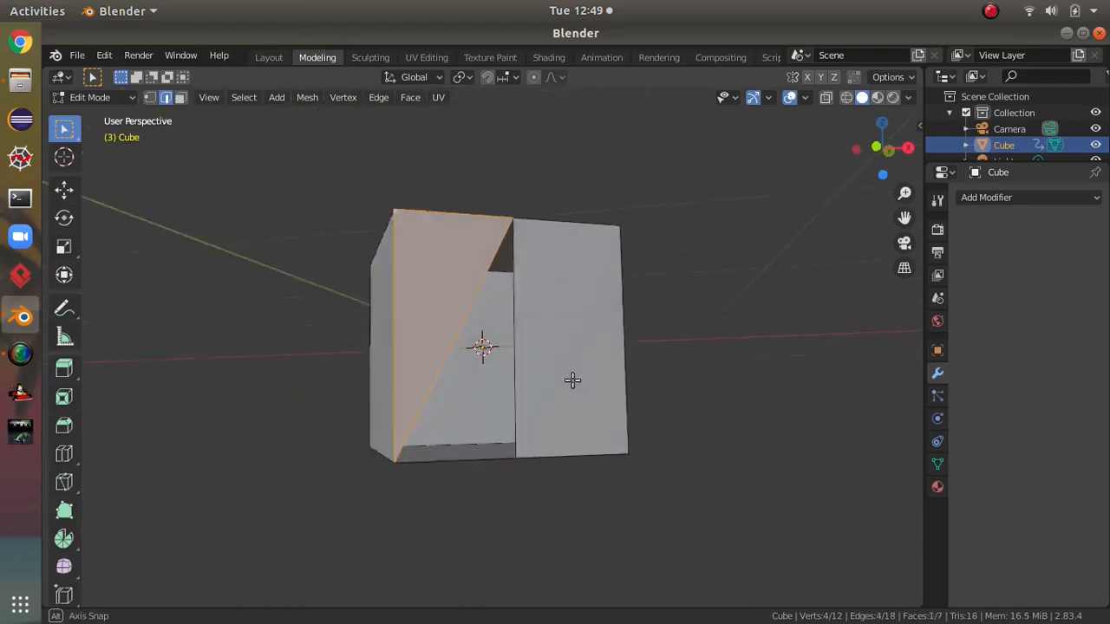
Add the edges around the remaining triangular gap to the selection, and clear the selection.
{"action": "middle_click_drag", "start_coordinate": [572, 382], "coordinate": [465, 312]}
{"action": "left_click", "coordinate": [487, 307], "text": "shift"}
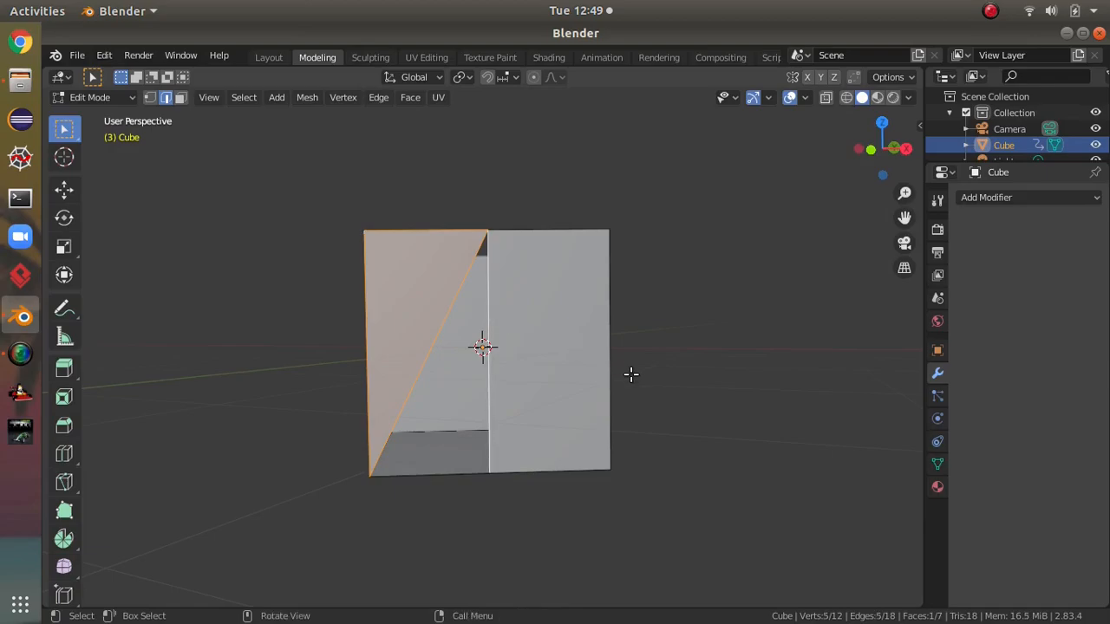
{"action": "left_click", "coordinate": [474, 466], "text": "shift"}
{"action": "middle_click_drag", "start_coordinate": [533, 379], "coordinate": [661, 329]}
{"action": "left_click", "coordinate": [745, 311]}
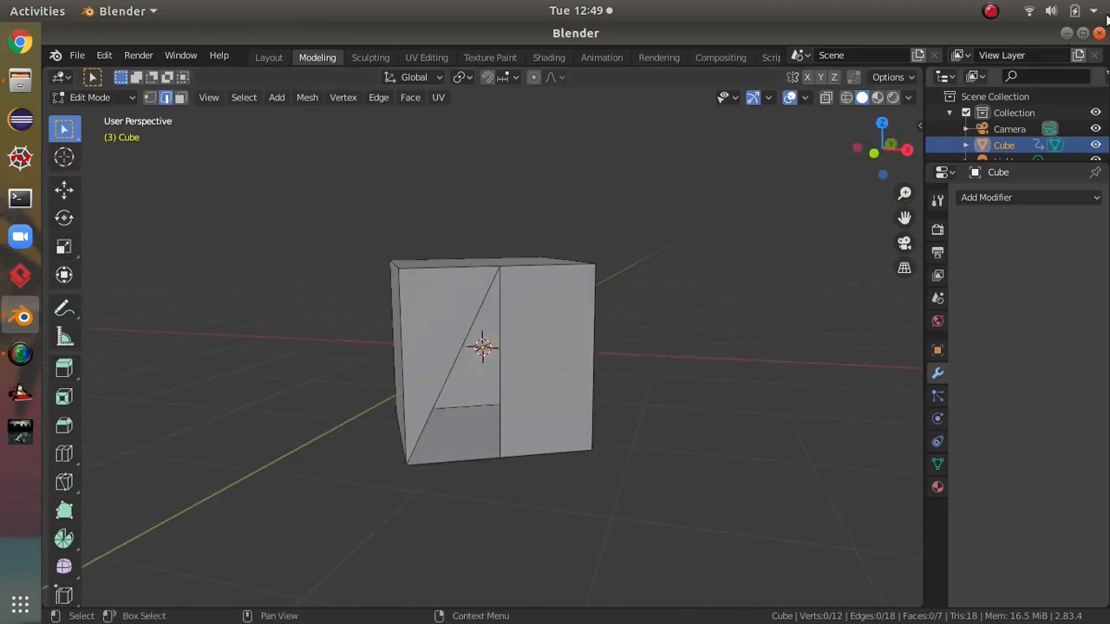
{"action": "left_click", "coordinate": [1100, 33]}
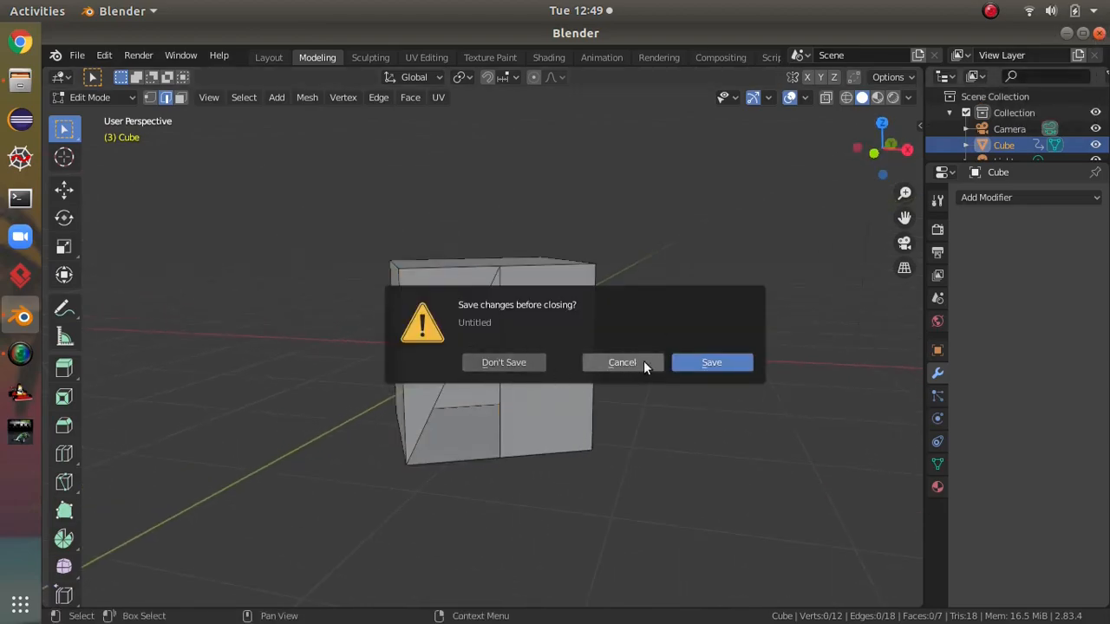
{"action": "left_click", "coordinate": [607, 362]}
{"action": "middle_click_drag", "start_coordinate": [600, 357], "coordinate": [815, 243]}
{"action": "left_click", "coordinate": [1100, 34]}
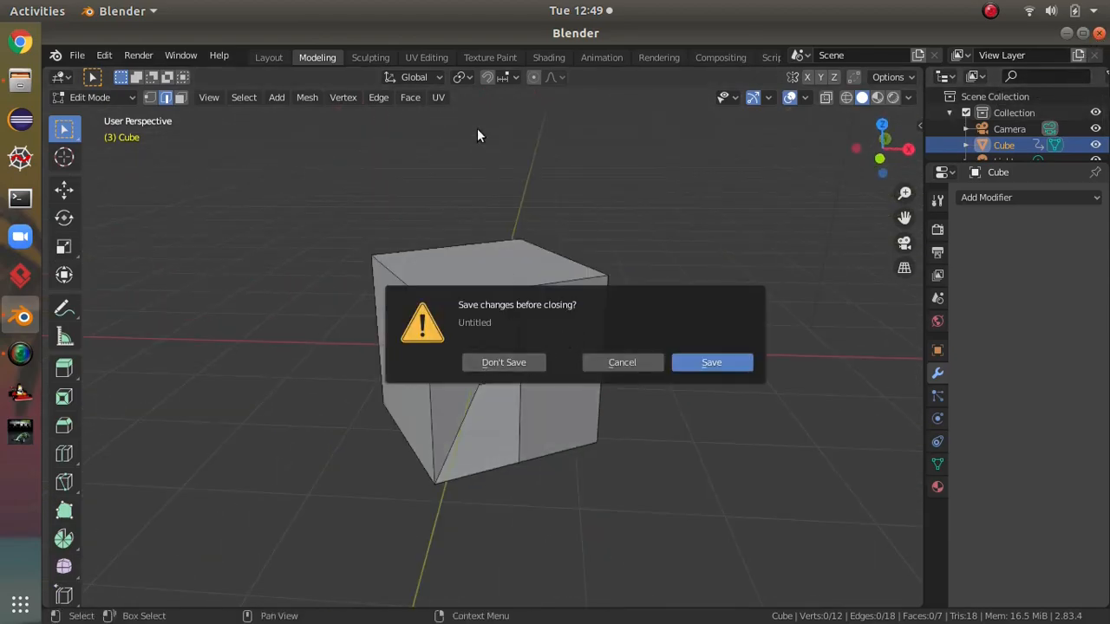
Switch to the UV Editing workspace and select the cube's entire mesh to show its UV layout.
{"action": "left_click", "coordinate": [427, 57]}
{"action": "scroll", "coordinate": [743, 327], "scroll_direction": "up", "scroll_amount": 5}
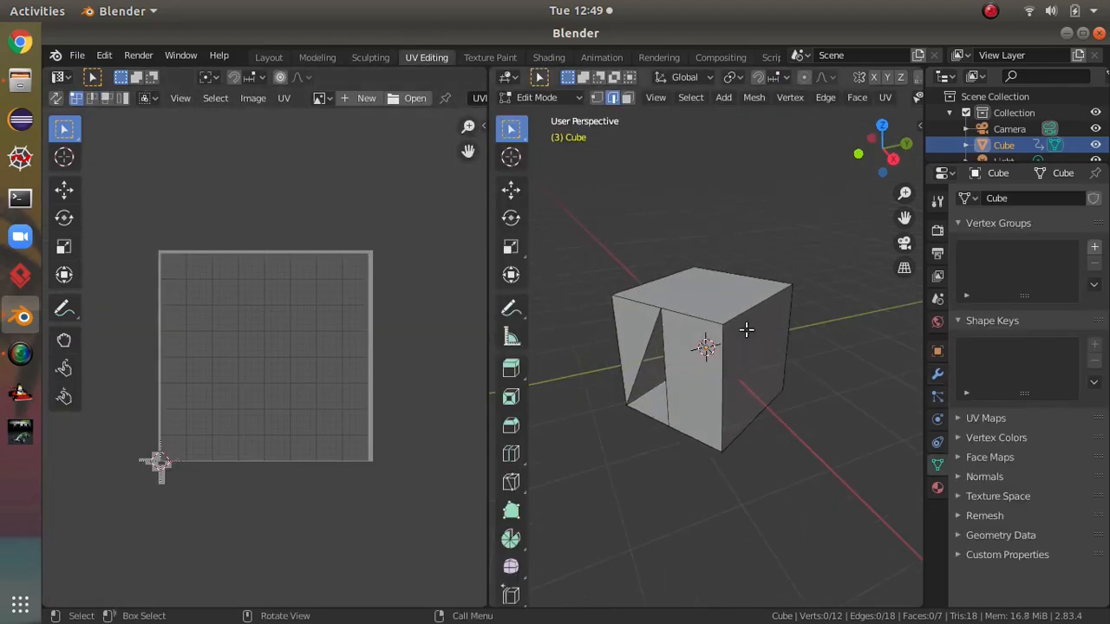
{"action": "middle_click_drag", "start_coordinate": [845, 303], "coordinate": [864, 292]}
{"action": "middle_click_drag", "start_coordinate": [813, 321], "coordinate": [781, 382]}
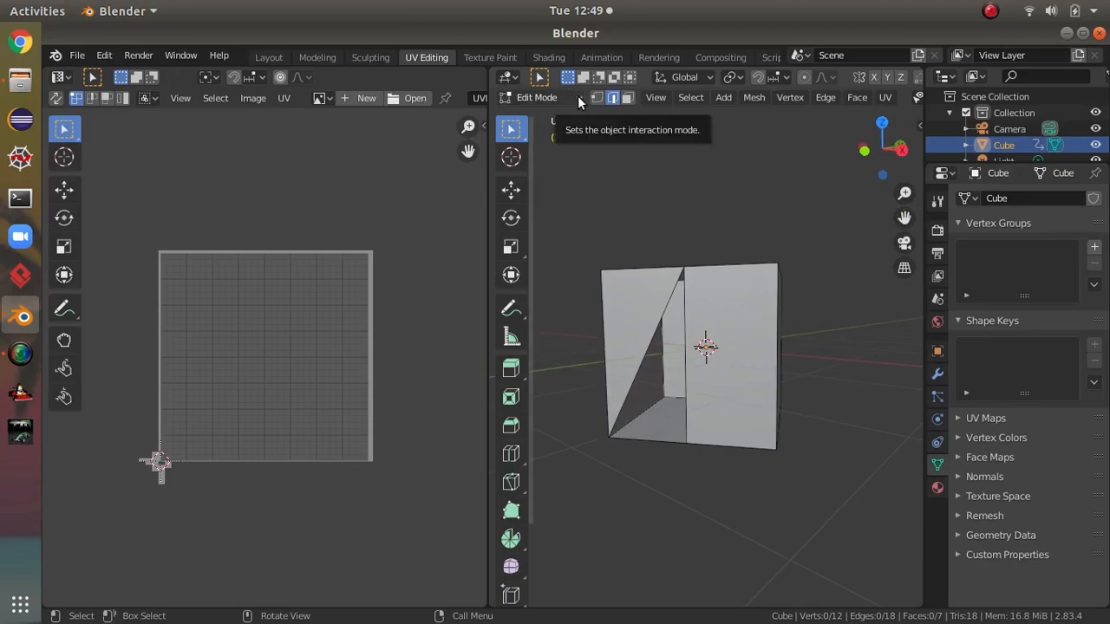
{"action": "middle_click_drag", "start_coordinate": [714, 248], "coordinate": [707, 305]}
{"action": "key", "text": "a"}
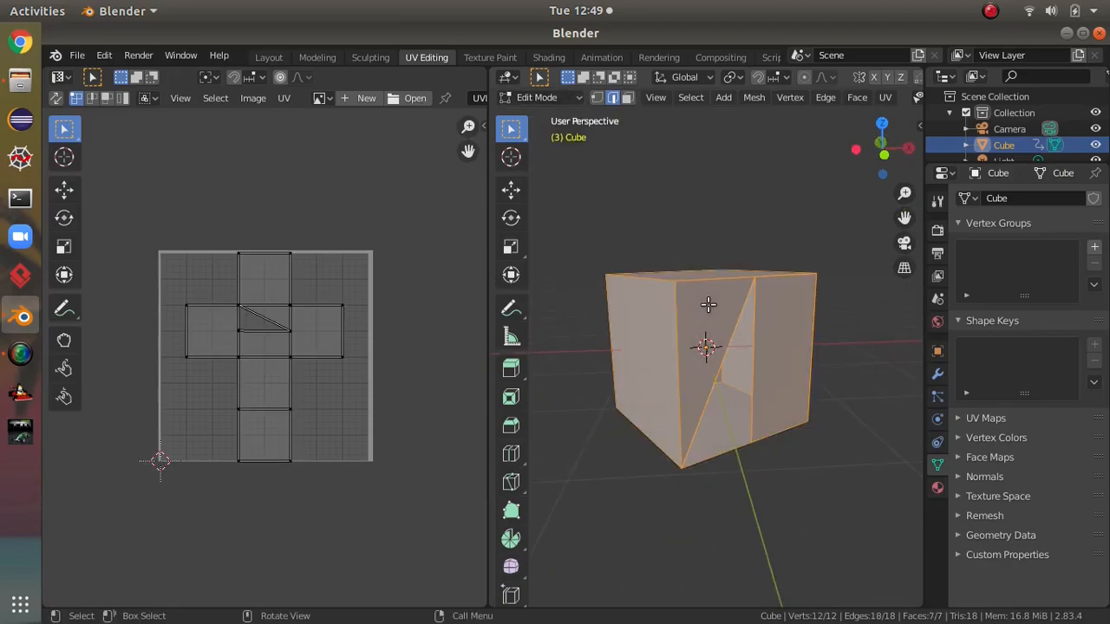
{"action": "scroll", "coordinate": [227, 308], "scroll_direction": "up", "scroll_amount": 4}
{"action": "scroll", "coordinate": [272, 317], "scroll_direction": "down", "scroll_amount": 2}
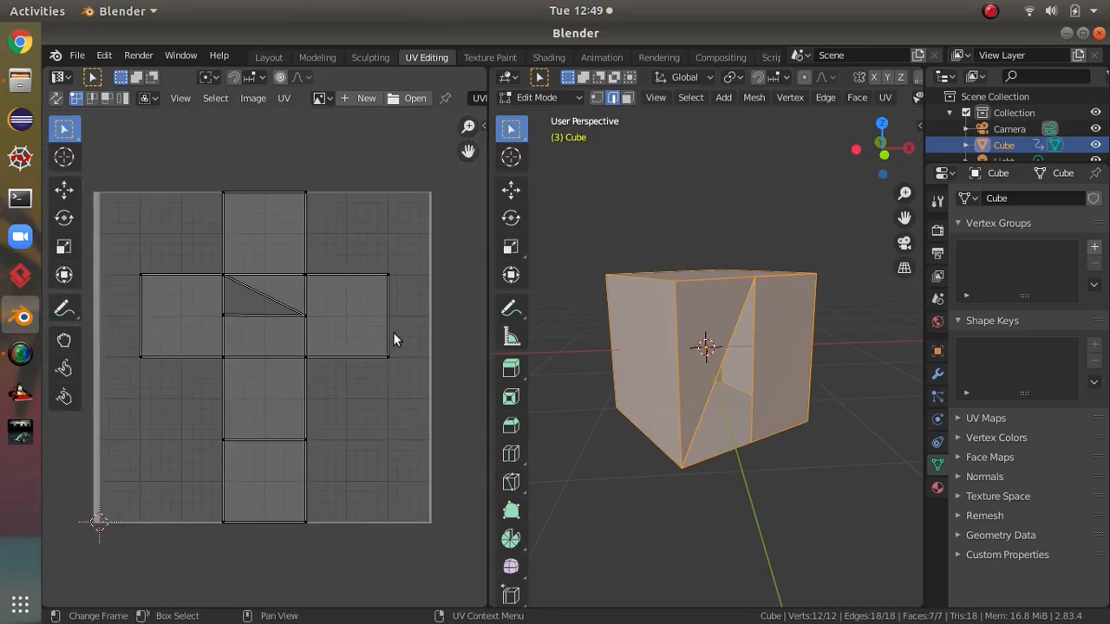
Unwrap the selected cube mesh with Smart UV Project.
{"action": "left_click", "coordinate": [883, 98]}
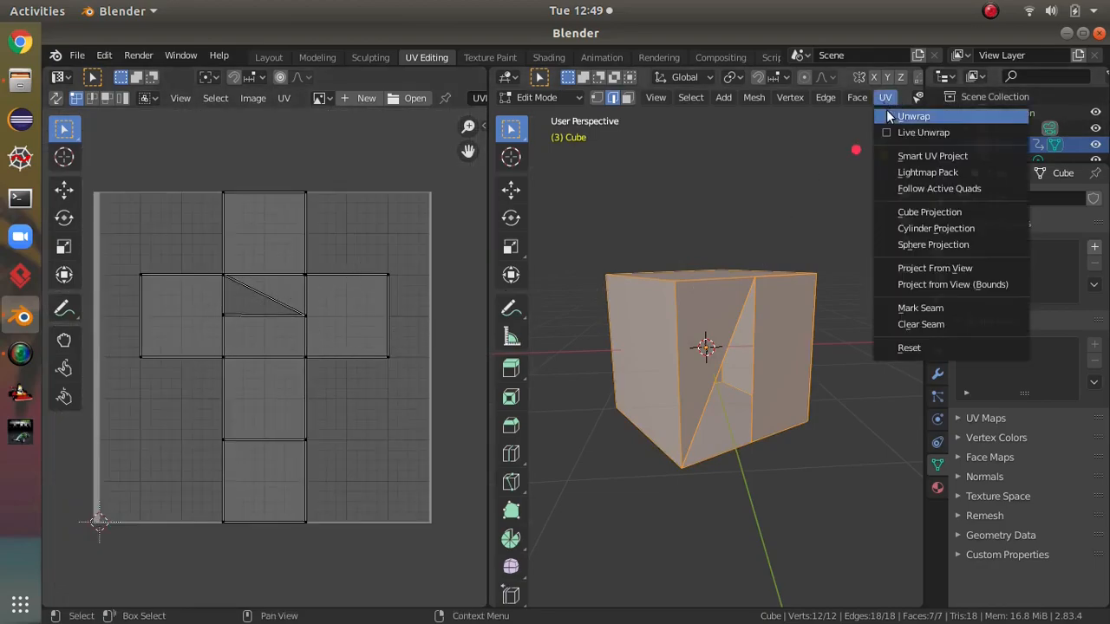
{"action": "left_click", "coordinate": [924, 159]}
{"action": "left_click", "coordinate": [941, 290]}
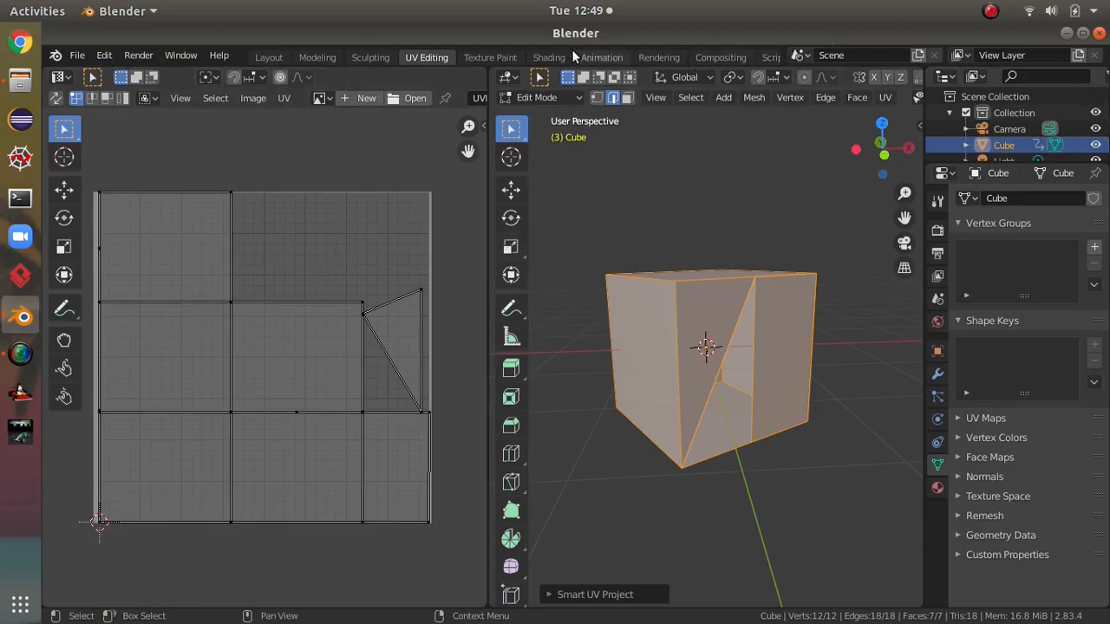
Show the cube in the Texture Paint workspace and in the Shading workspace.
{"action": "left_click", "coordinate": [490, 58]}
{"action": "left_click", "coordinate": [716, 357]}
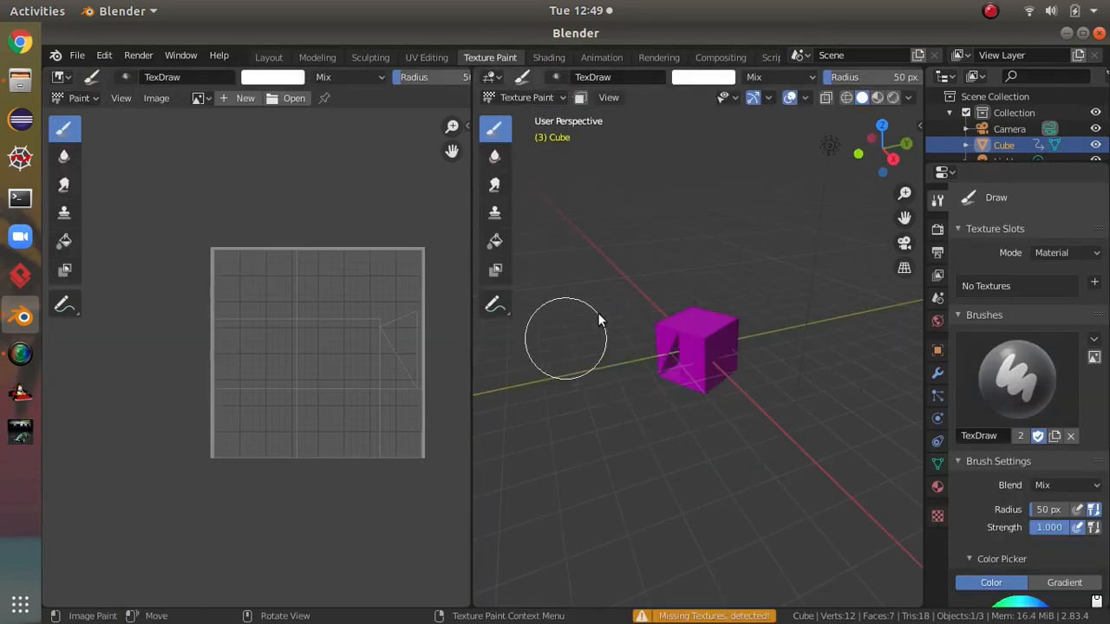
{"action": "left_click", "coordinate": [549, 57]}
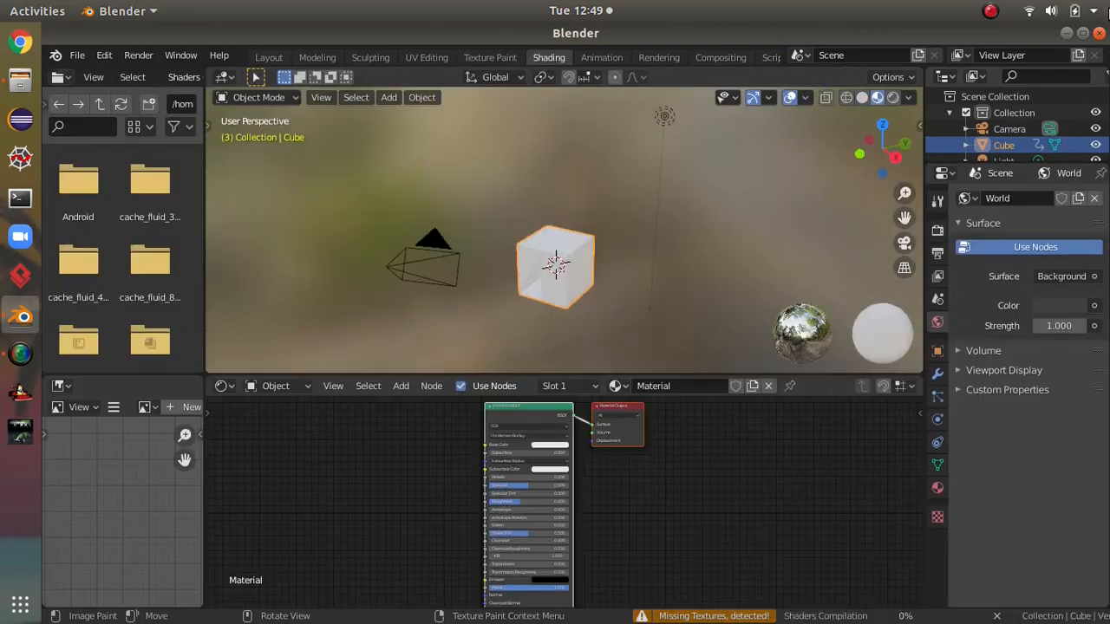
Close Blender without saving the untitled cube scene.
{"action": "left_click", "coordinate": [1100, 32]}
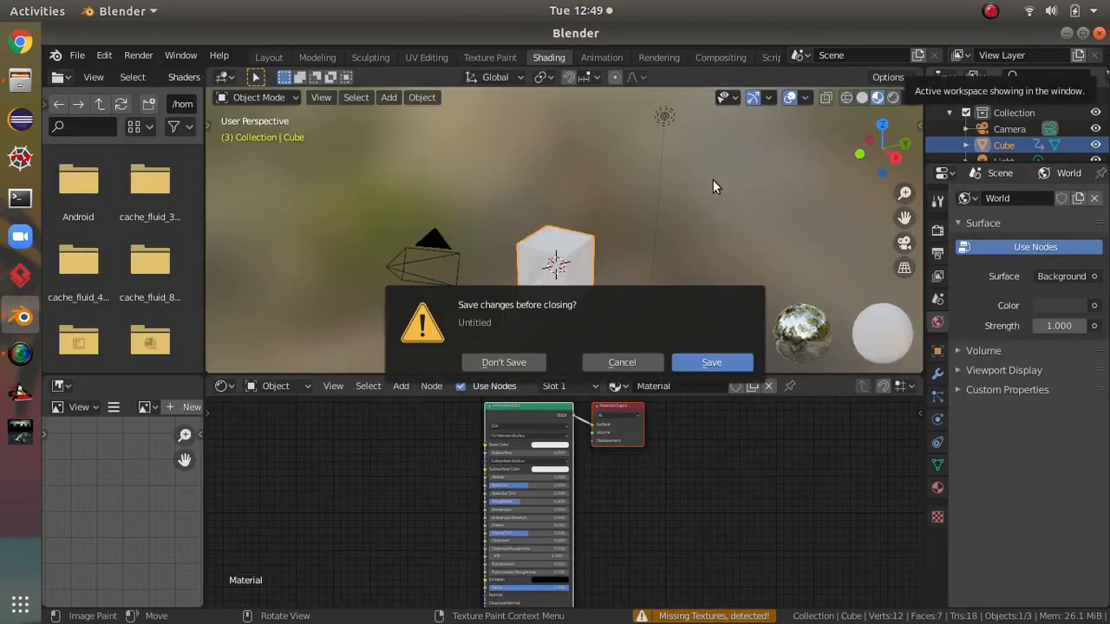
{"action": "left_click", "coordinate": [512, 364]}
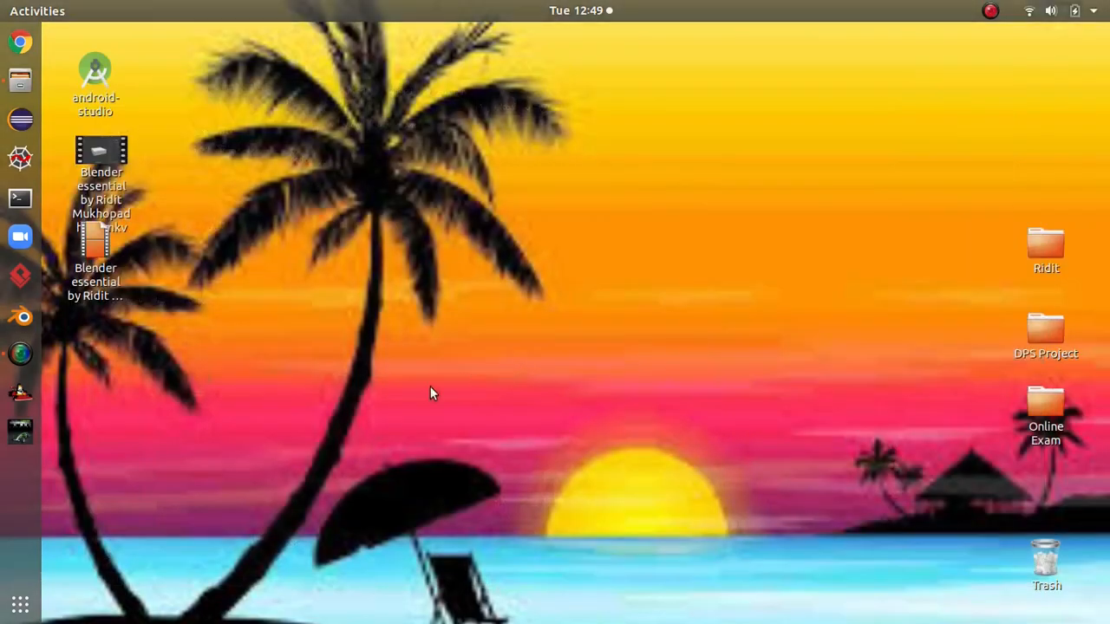
{"action": "left_click", "coordinate": [4, 612]}
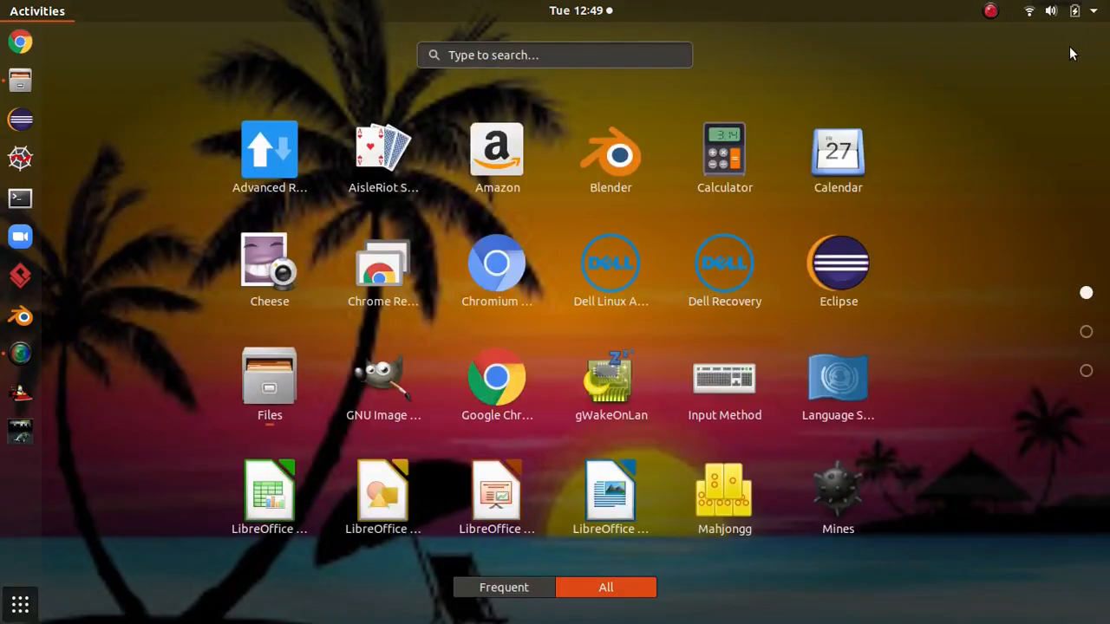
Switch to the Files app, open animation.blend from the blender folder, and play its animation before closing it.
{"action": "left_click", "coordinate": [20, 80]}
{"action": "scroll", "coordinate": [651, 201], "scroll_direction": "up", "scroll_amount": 10}
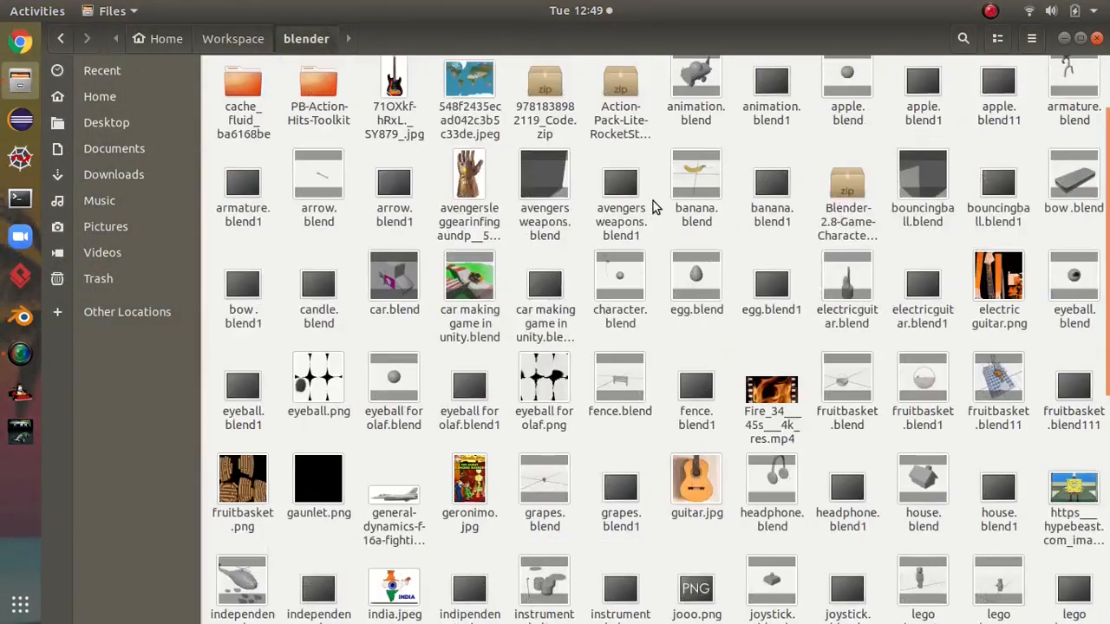
{"action": "left_click", "coordinate": [694, 143]}
{"action": "double_click", "coordinate": [694, 143]}
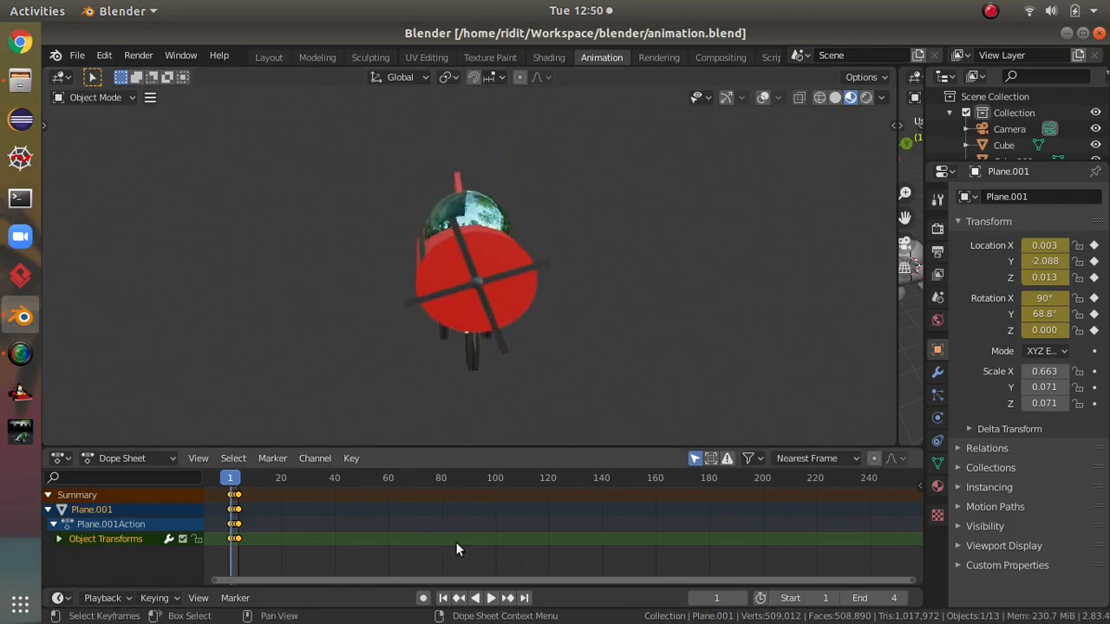
{"action": "left_click", "coordinate": [486, 598]}
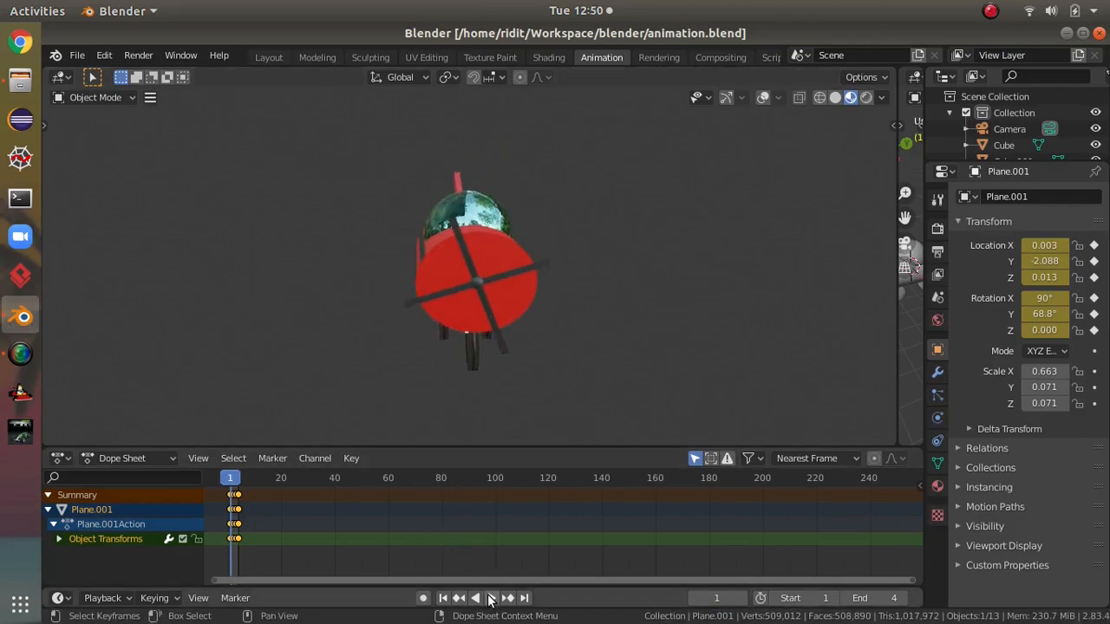
{"action": "left_click", "coordinate": [1099, 33]}
Find sudarshan chakra.blend in the blender folder and open it in Blender.
{"action": "scroll", "coordinate": [734, 448], "scroll_direction": "down", "scroll_amount": 5}
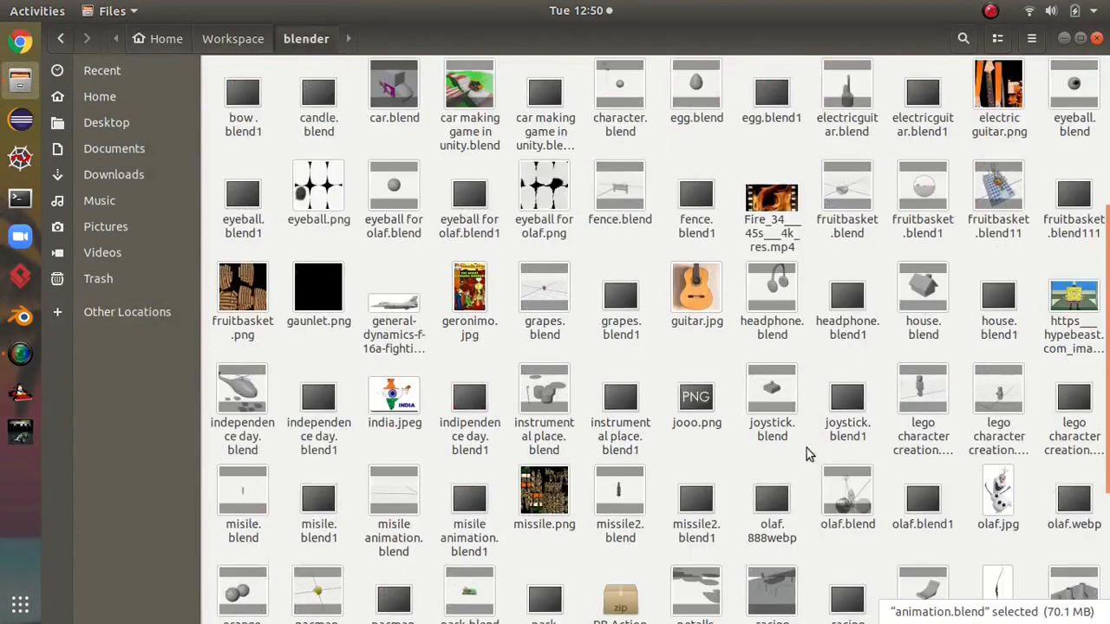
{"action": "scroll", "coordinate": [879, 384], "scroll_direction": "down", "scroll_amount": 3}
{"action": "scroll", "coordinate": [469, 277], "scroll_direction": "down", "scroll_amount": 3}
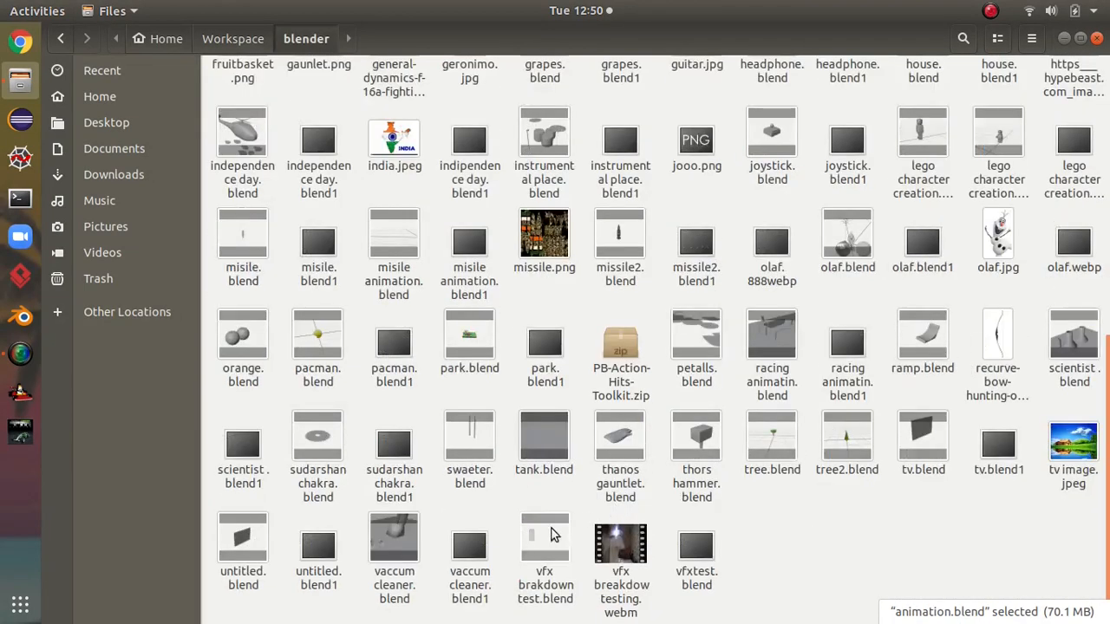
{"action": "double_click", "coordinate": [310, 448]}
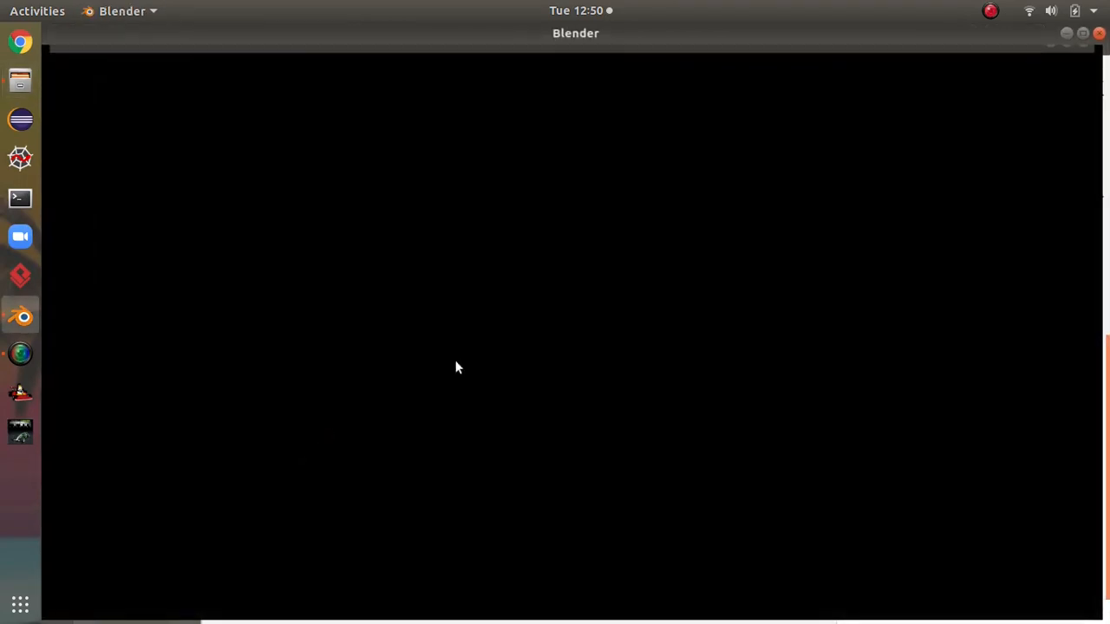
Play the toothed disc's animation in Material Preview shading, and close the file to return to the blender folder.
{"action": "scroll", "coordinate": [615, 407], "scroll_direction": "up", "scroll_amount": 8}
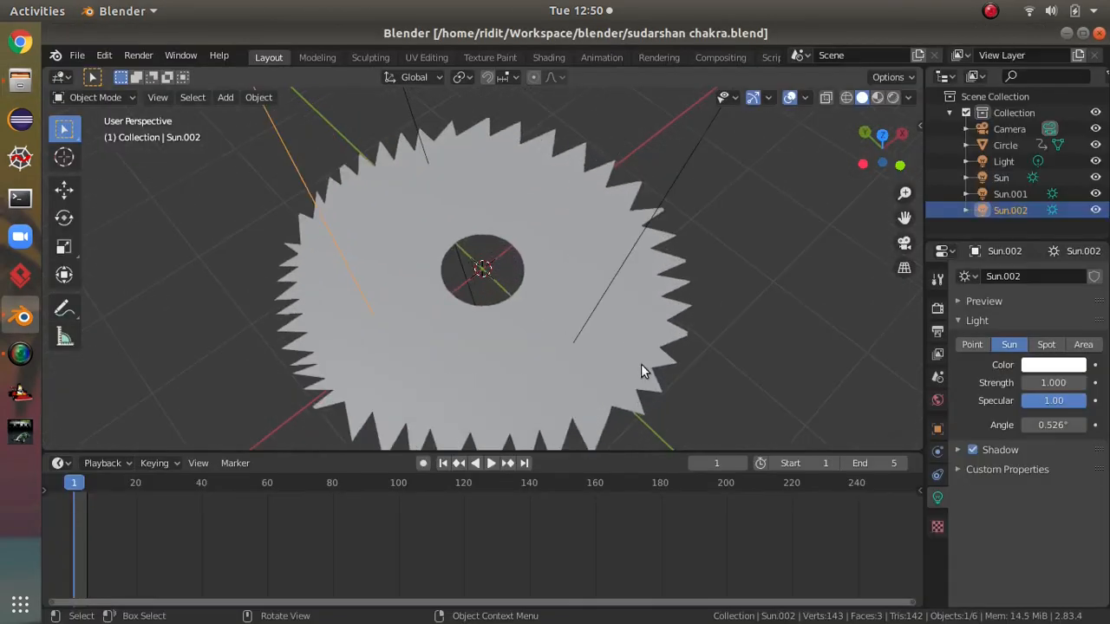
{"action": "left_click", "coordinate": [491, 463]}
{"action": "scroll", "coordinate": [611, 289], "scroll_direction": "down", "scroll_amount": 6}
{"action": "left_click", "coordinate": [877, 97]}
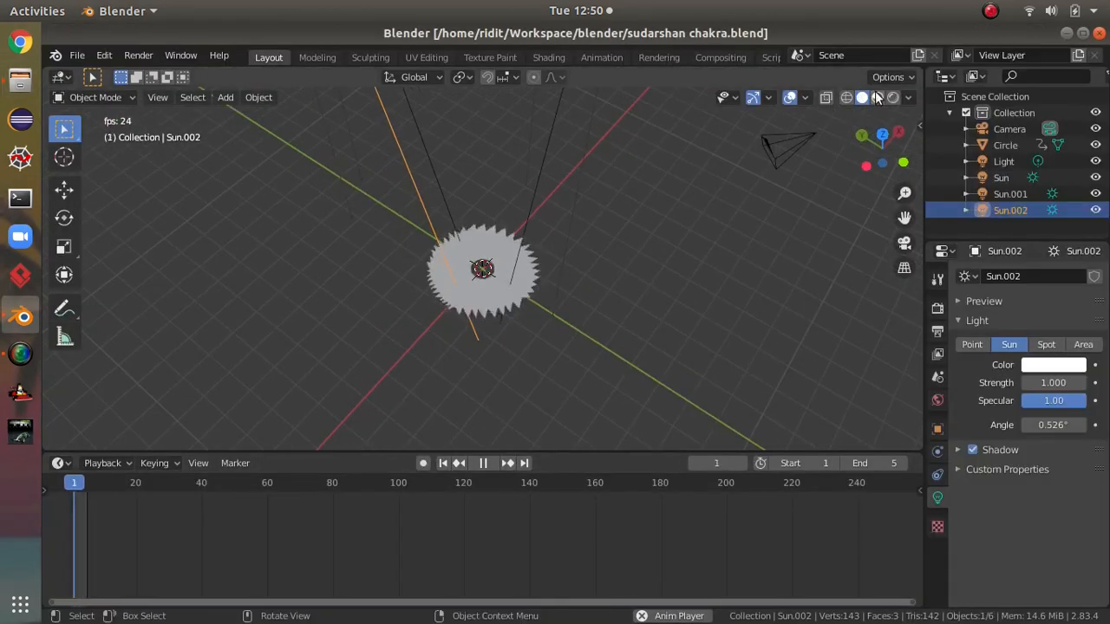
{"action": "middle_click_drag", "start_coordinate": [721, 345], "coordinate": [770, 306]}
{"action": "scroll", "coordinate": [771, 305], "scroll_direction": "up", "scroll_amount": 6}
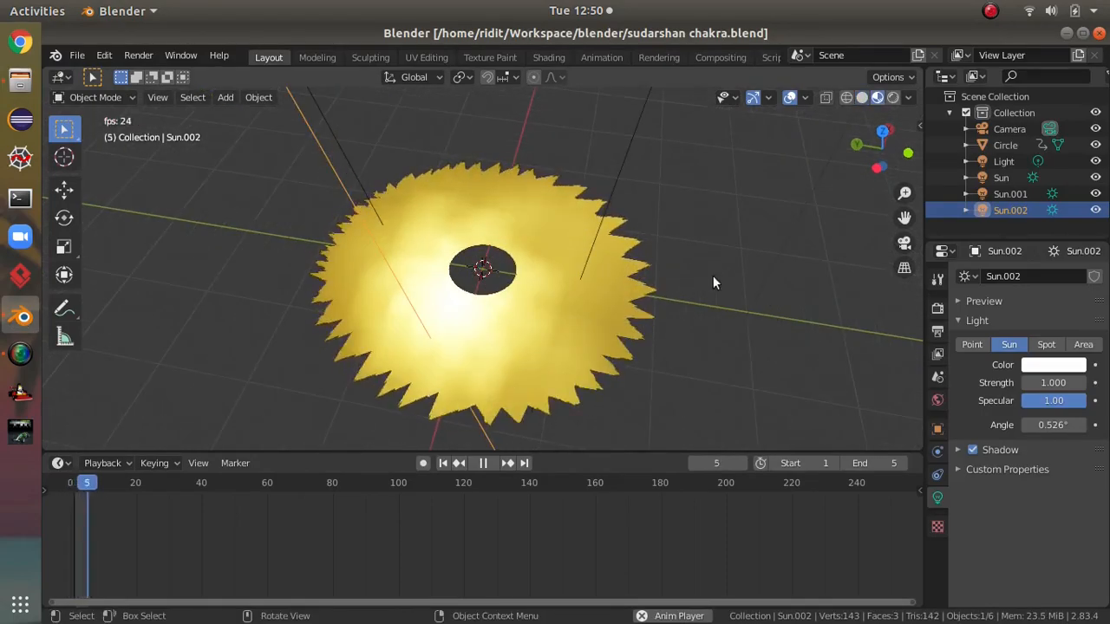
{"action": "left_click", "coordinate": [1100, 34]}
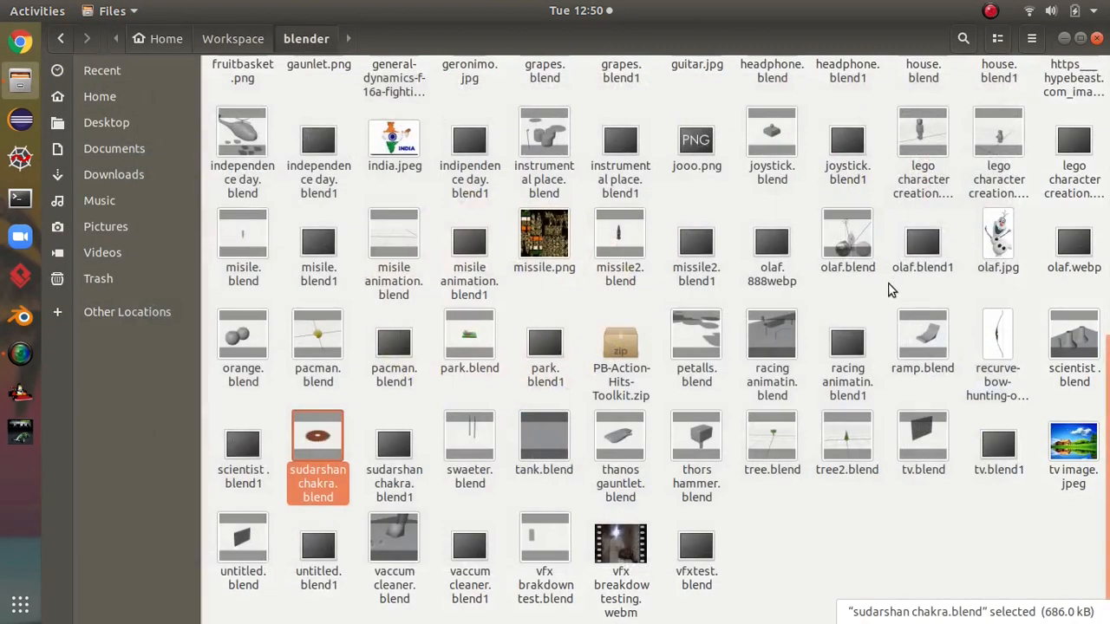
{"action": "scroll", "coordinate": [897, 305], "scroll_direction": "up", "scroll_amount": 5}
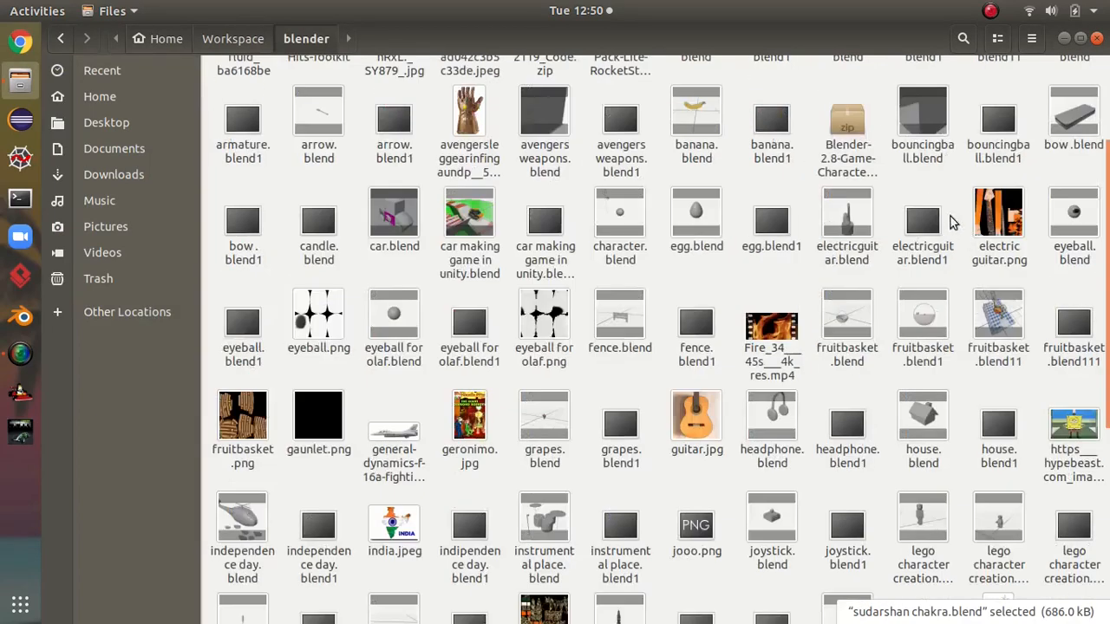
Open electricguitar.blend from the blender folder, view the guitar model in the Layout and Animation workspaces, and close the file.
{"action": "double_click", "coordinate": [868, 232]}
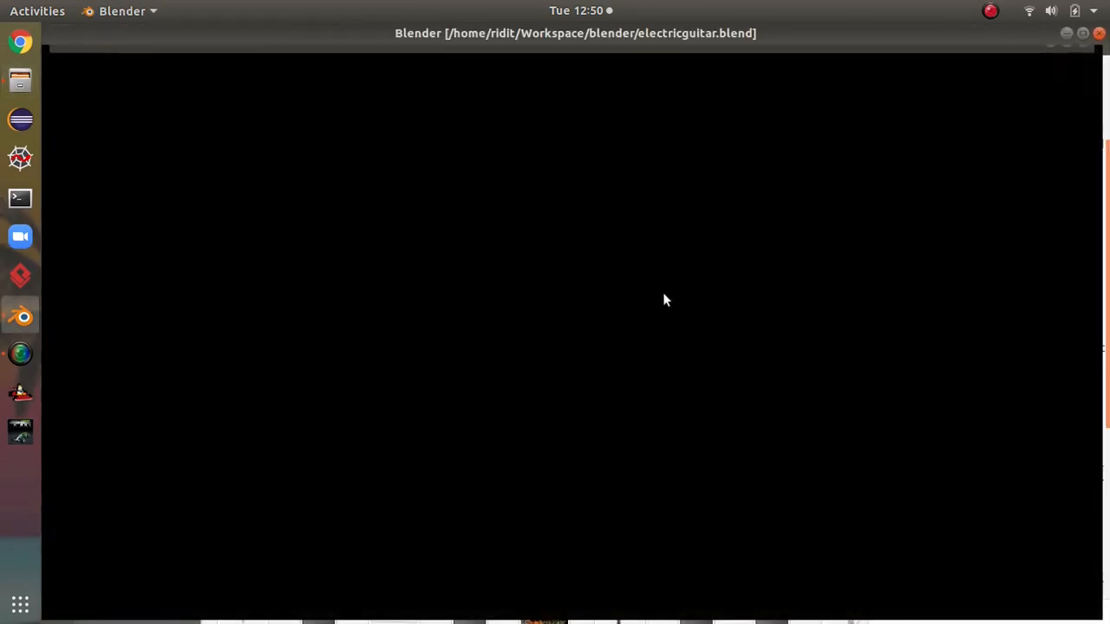
{"action": "scroll", "coordinate": [698, 258], "scroll_direction": "down", "scroll_amount": 8}
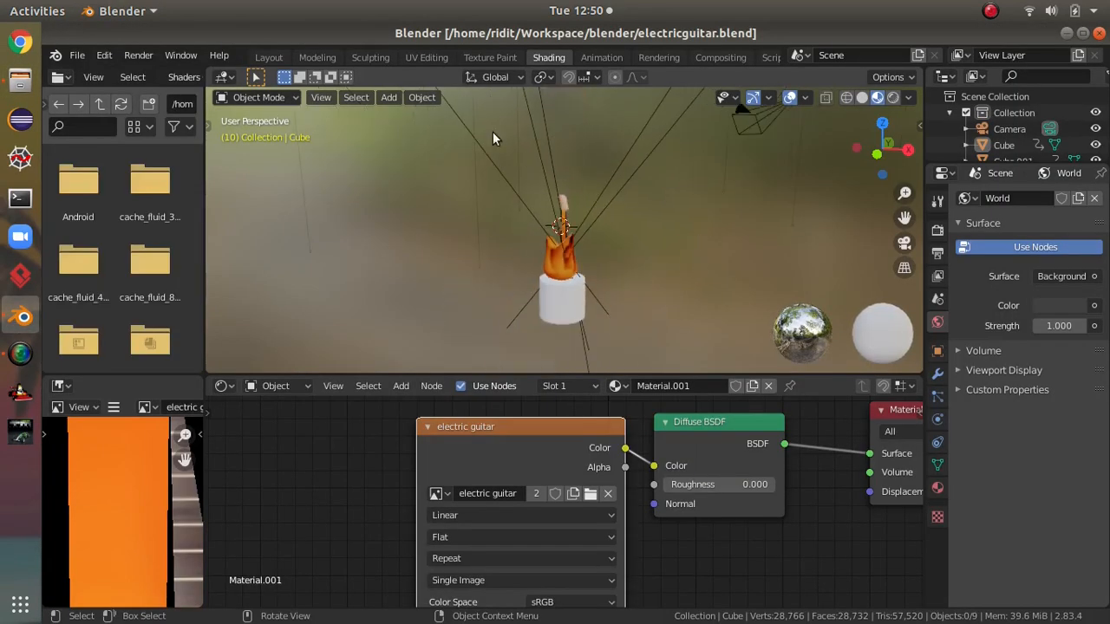
{"action": "left_click", "coordinate": [272, 61]}
{"action": "scroll", "coordinate": [655, 244], "scroll_direction": "up", "scroll_amount": 4}
{"action": "middle_click_drag", "start_coordinate": [656, 243], "coordinate": [699, 227]}
{"action": "left_click", "coordinate": [613, 52]}
{"action": "scroll", "coordinate": [496, 373], "scroll_direction": "down", "scroll_amount": 4}
{"action": "middle_click_drag", "start_coordinate": [495, 373], "coordinate": [646, 390]}
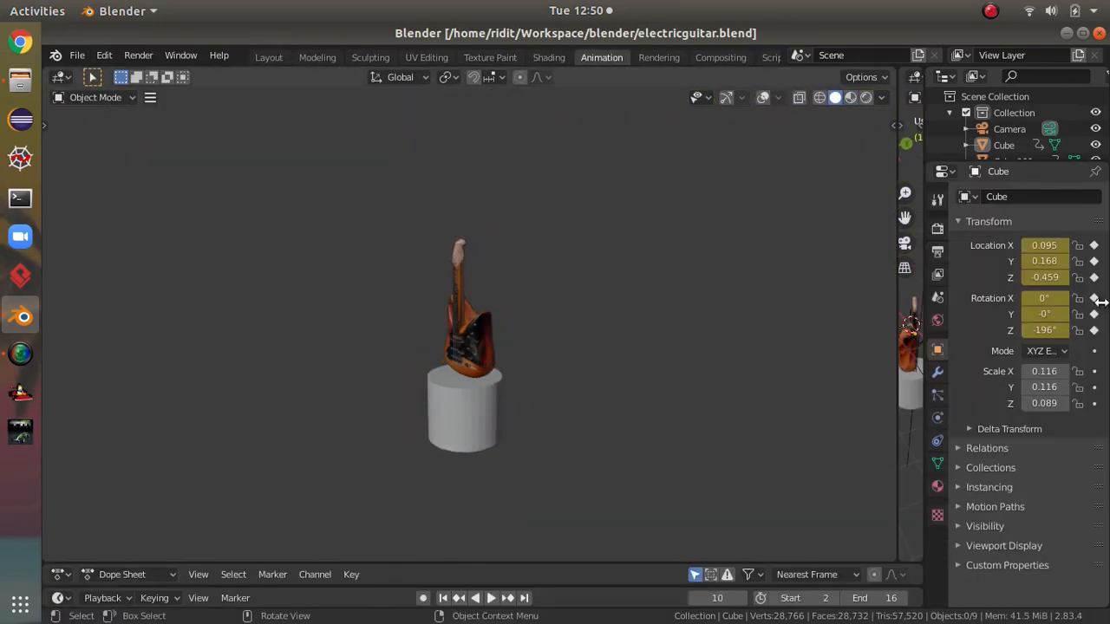
{"action": "left_click", "coordinate": [1100, 34]}
Open apple.blend from the blender folder, view the apple model from another angle, and close the file.
{"action": "scroll", "coordinate": [993, 178], "scroll_direction": "up", "scroll_amount": 3}
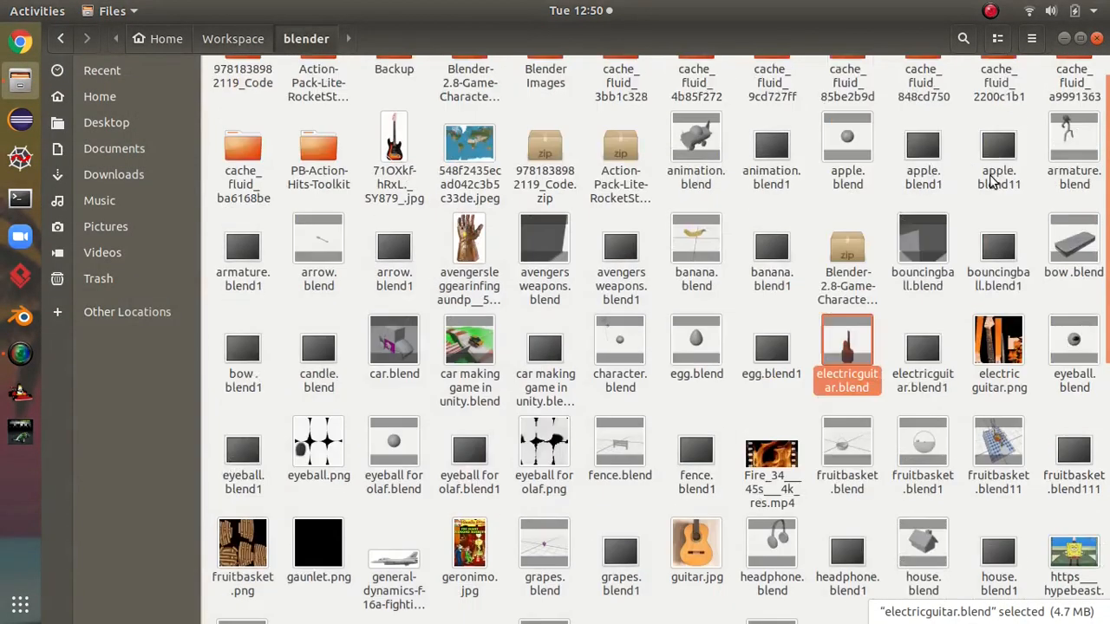
{"action": "double_click", "coordinate": [859, 147]}
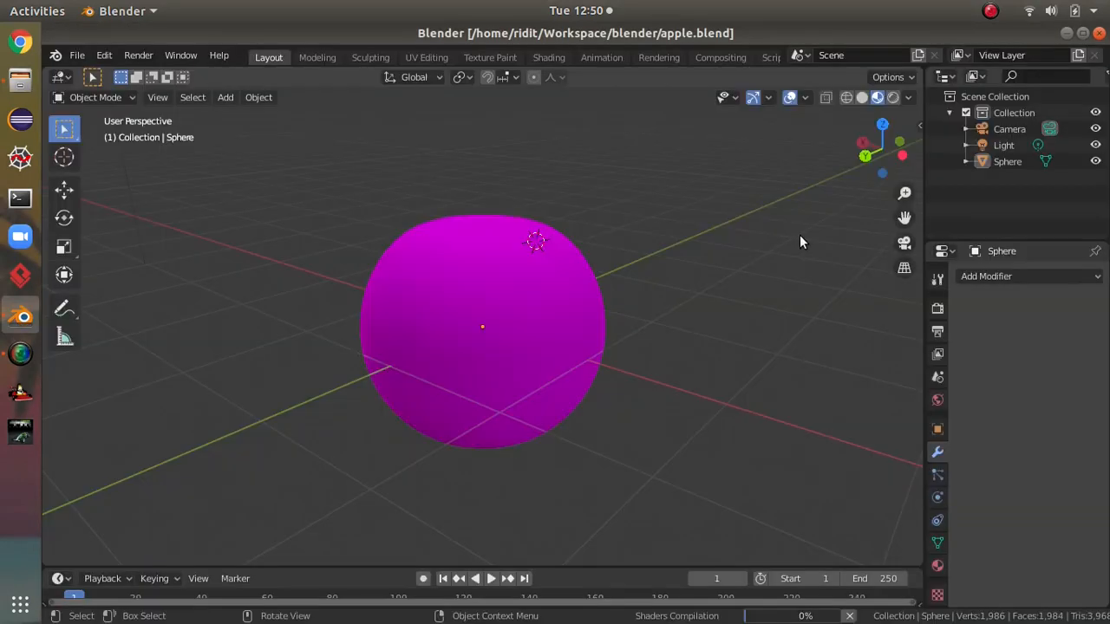
{"action": "middle_click_drag", "start_coordinate": [796, 242], "coordinate": [1108, 167]}
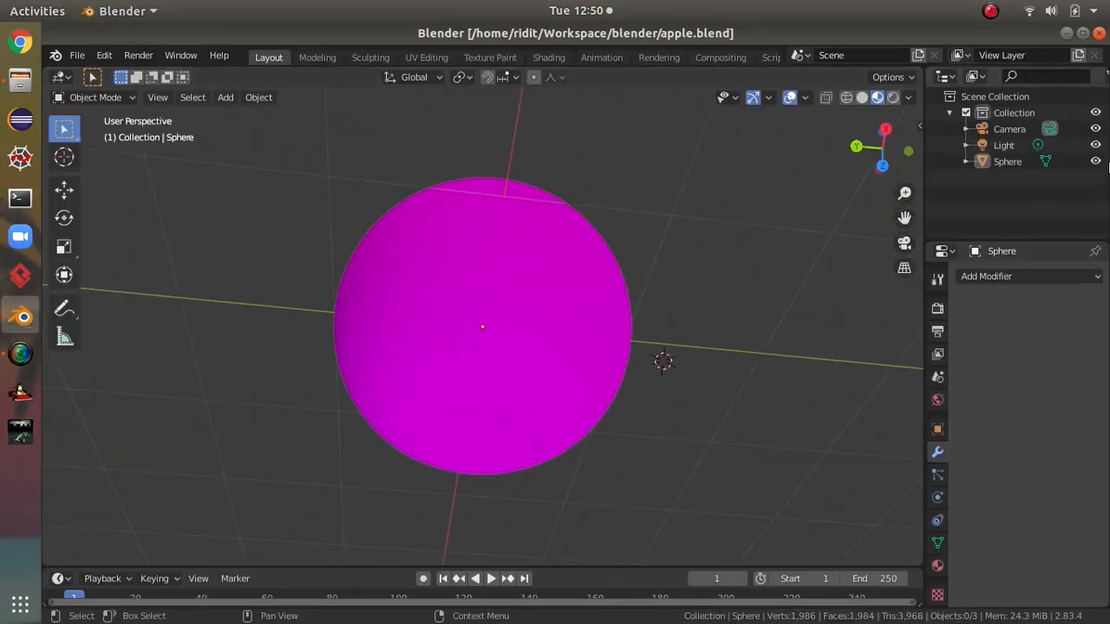
{"action": "left_click", "coordinate": [1099, 33]}
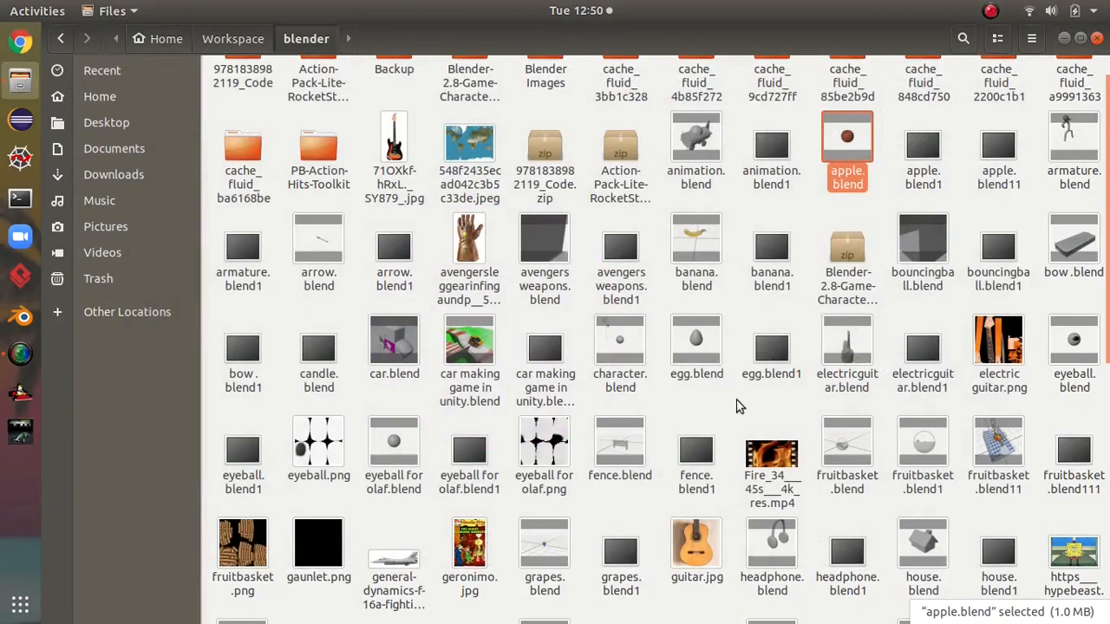
Find car making game in unity.blend in the blender folder and open it in Blender.
{"action": "scroll", "coordinate": [735, 400], "scroll_direction": "down", "scroll_amount": 5}
{"action": "scroll", "coordinate": [854, 292], "scroll_direction": "down", "scroll_amount": 2}
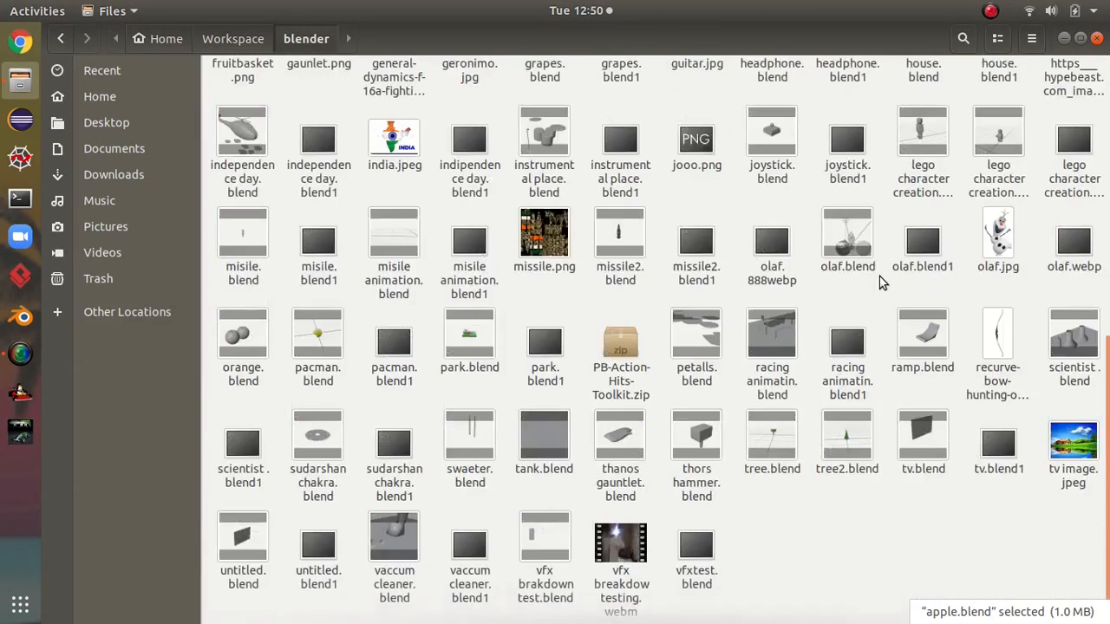
{"action": "scroll", "coordinate": [607, 247], "scroll_direction": "up", "scroll_amount": 2}
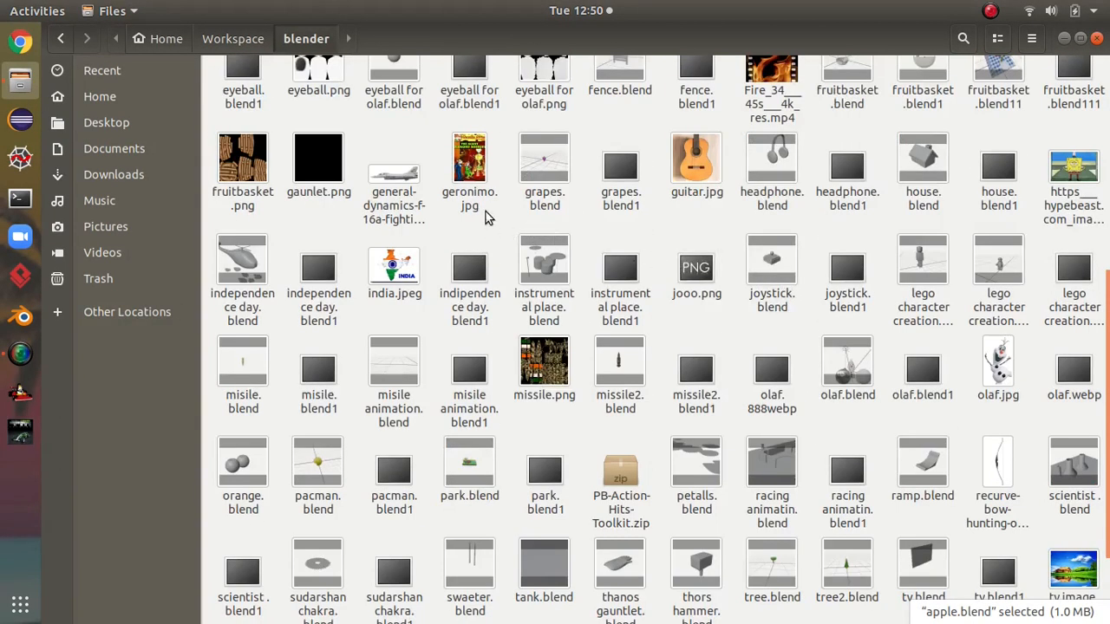
{"action": "scroll", "coordinate": [509, 203], "scroll_direction": "up", "scroll_amount": 3}
{"action": "scroll", "coordinate": [497, 171], "scroll_direction": "up", "scroll_amount": 1}
{"action": "left_click", "coordinate": [497, 171]}
{"action": "double_click", "coordinate": [482, 215]}
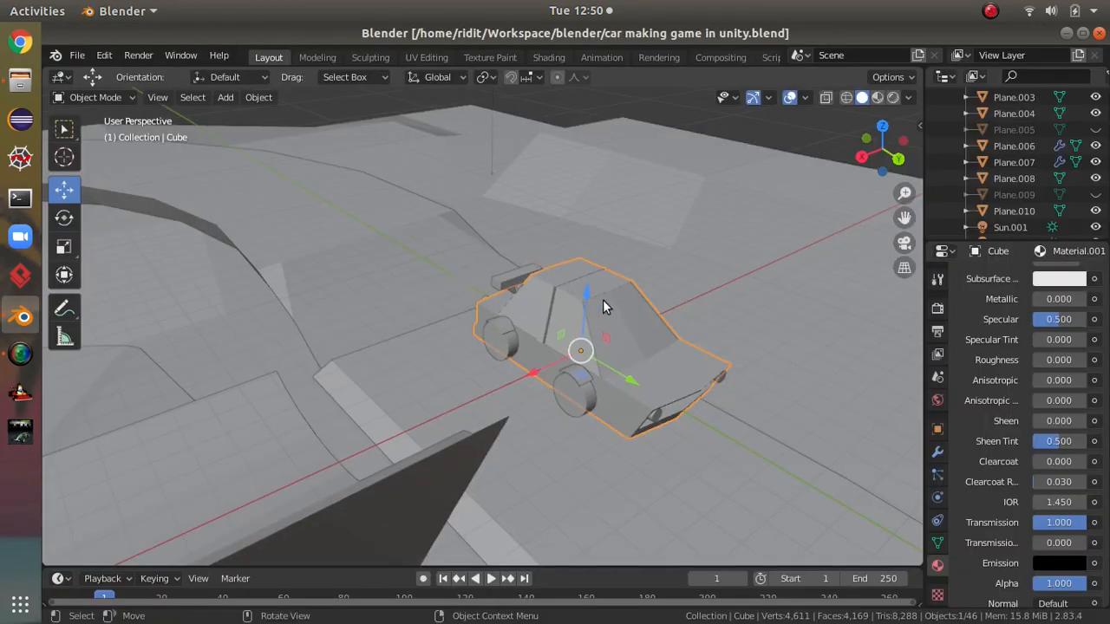
Examine the car, trees and race track from several sides in Material Preview shading, and close the file.
{"action": "middle_click_drag", "start_coordinate": [604, 300], "coordinate": [706, 262]}
{"action": "scroll", "coordinate": [705, 263], "scroll_direction": "down", "scroll_amount": 5}
{"action": "left_click", "coordinate": [877, 97]}
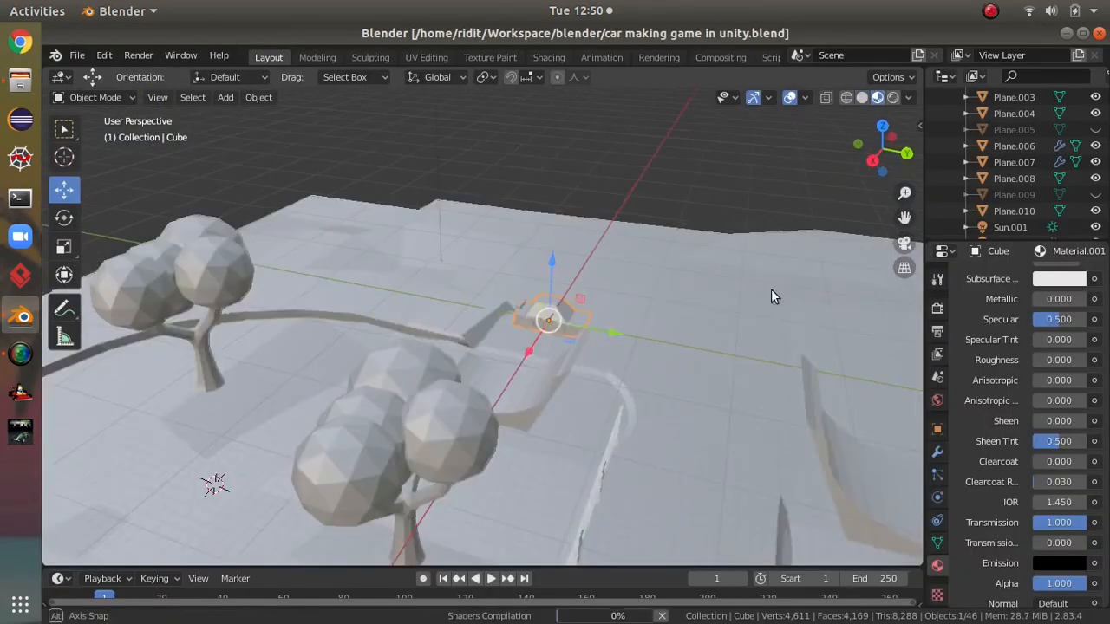
{"action": "scroll", "coordinate": [699, 263], "scroll_direction": "up", "scroll_amount": 5}
{"action": "middle_click_drag", "start_coordinate": [706, 263], "coordinate": [820, 239]}
{"action": "scroll", "coordinate": [626, 295], "scroll_direction": "down", "scroll_amount": 6}
{"action": "middle_click_drag", "start_coordinate": [697, 296], "coordinate": [637, 274]}
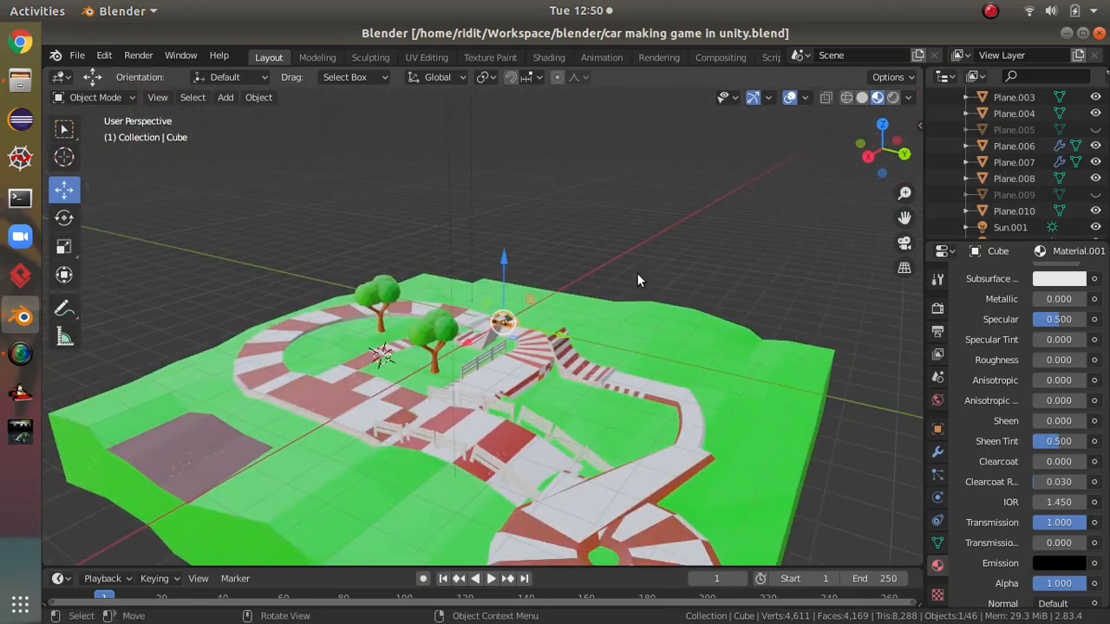
{"action": "middle_click_drag", "start_coordinate": [870, 326], "coordinate": [734, 308]}
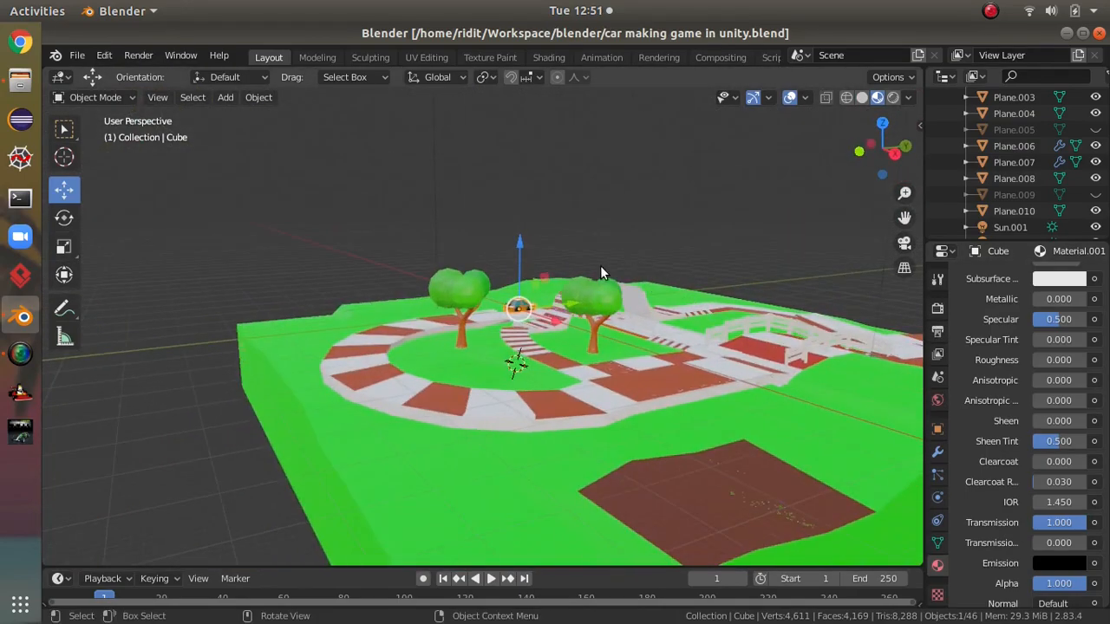
{"action": "middle_click_drag", "start_coordinate": [650, 365], "coordinate": [265, 441]}
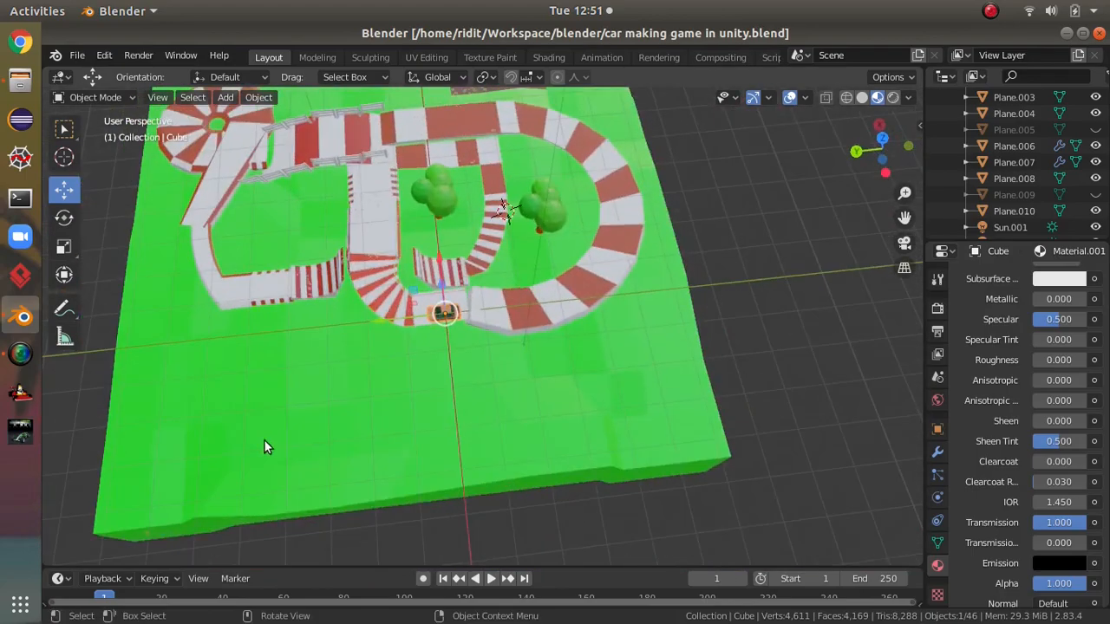
{"action": "middle_click_drag", "start_coordinate": [515, 324], "coordinate": [718, 220]}
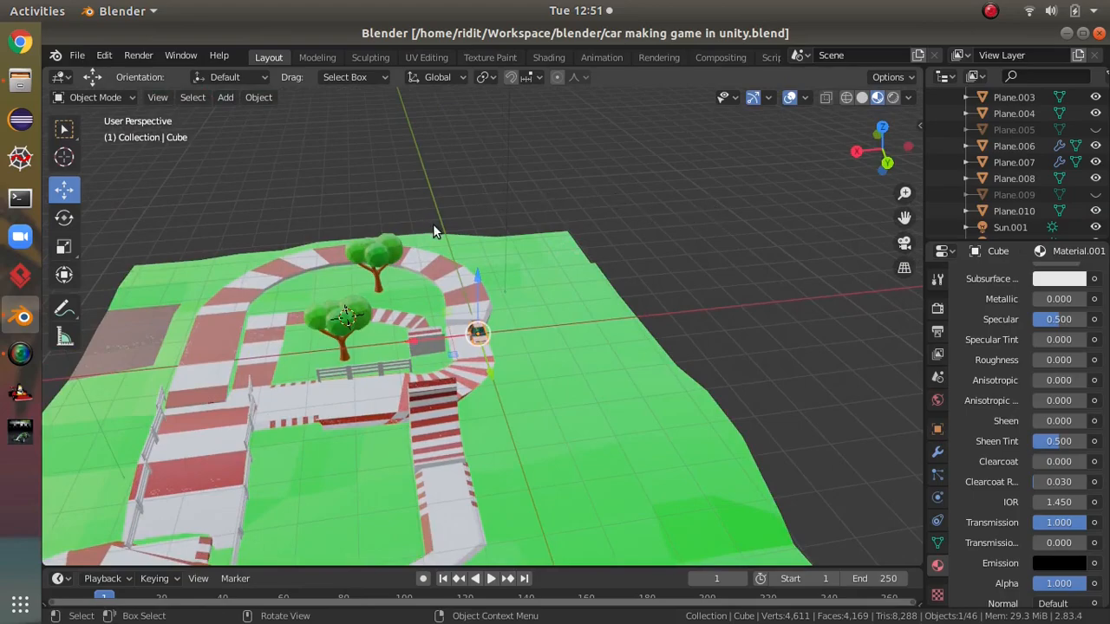
{"action": "left_click", "coordinate": [1099, 33]}
Open egg.blend for a brief view and close it, and open bouncingball.blend to play its animation before closing it.
{"action": "double_click", "coordinate": [707, 232]}
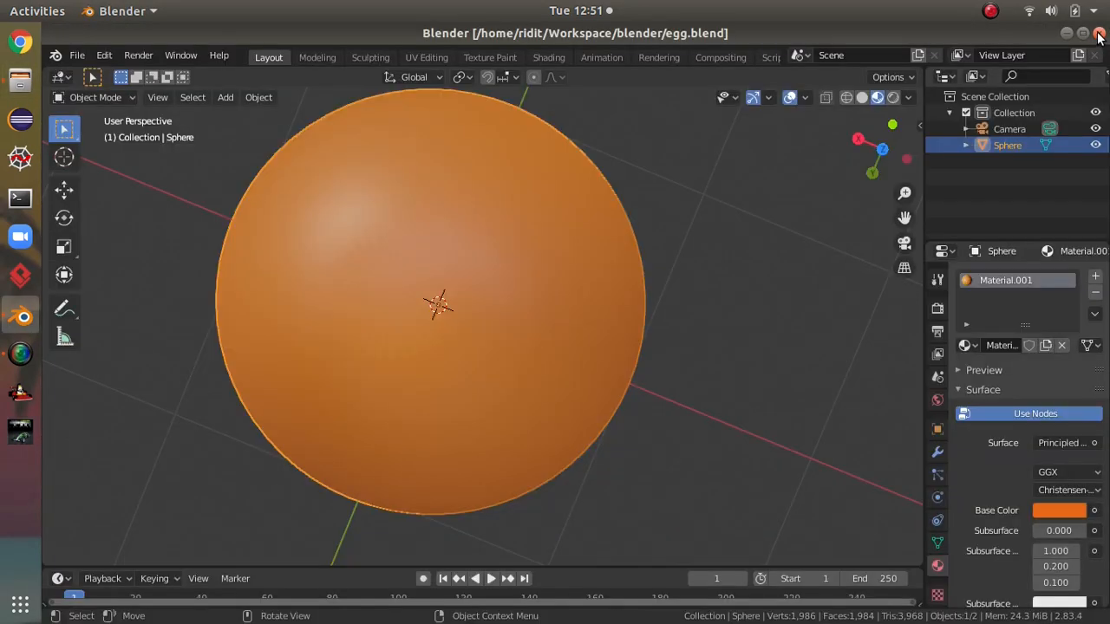
{"action": "left_click", "coordinate": [1098, 34]}
{"action": "double_click", "coordinate": [932, 120]}
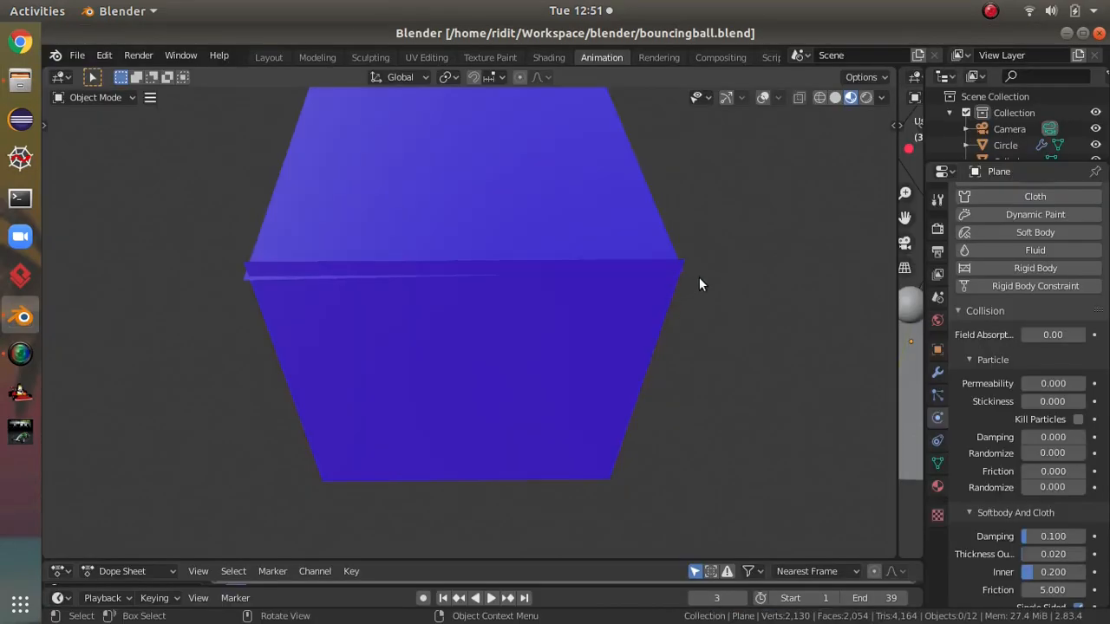
{"action": "middle_click_drag", "start_coordinate": [699, 277], "coordinate": [143, 208]}
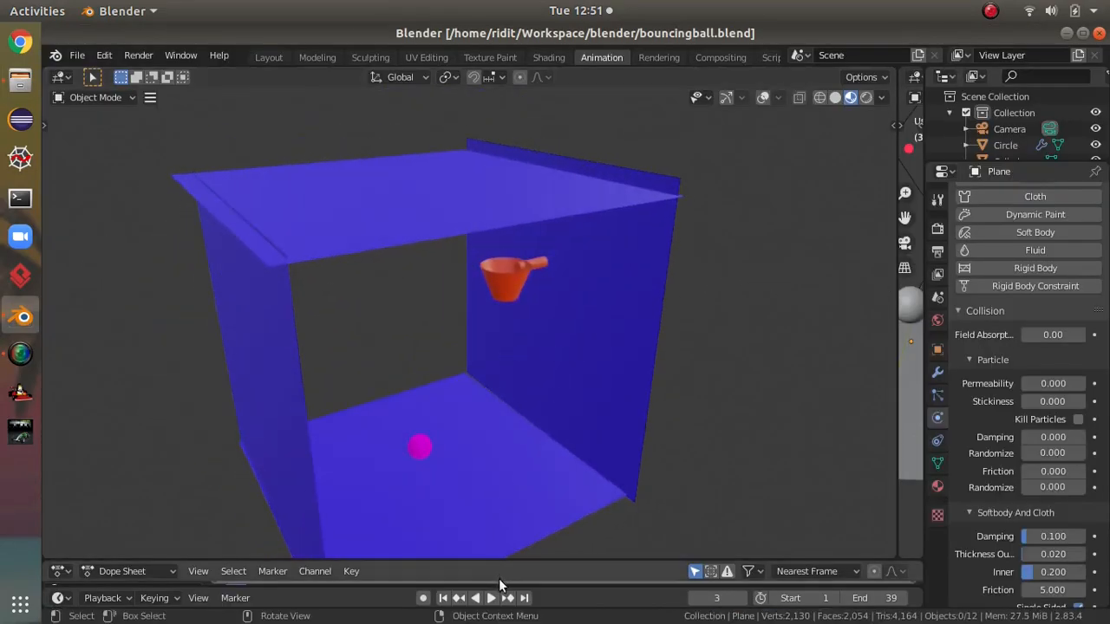
{"action": "key", "text": "space"}
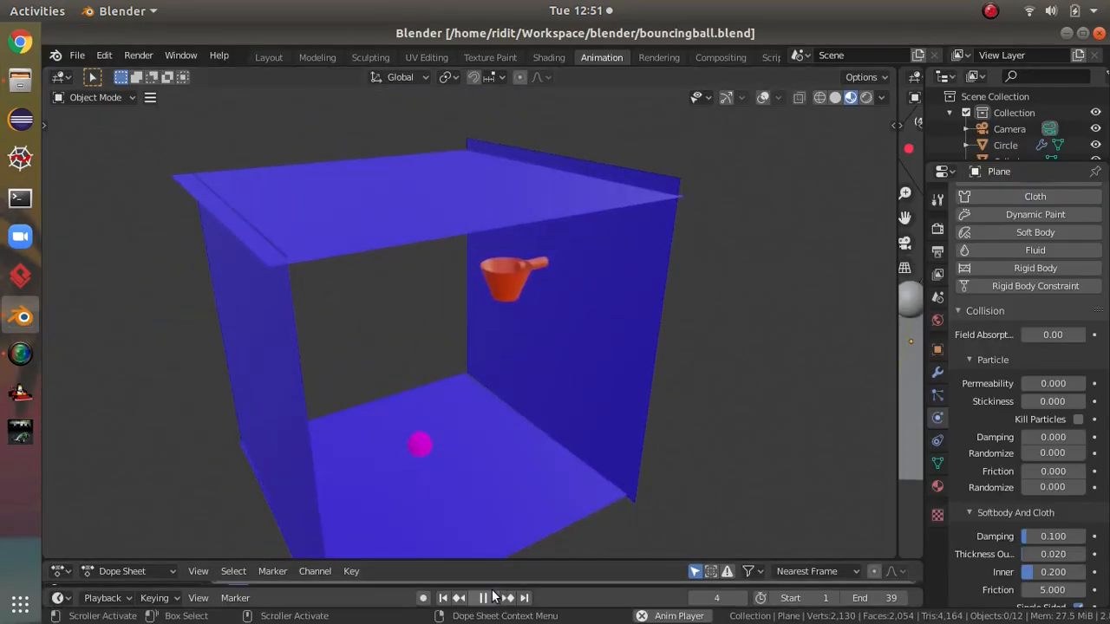
{"action": "left_click", "coordinate": [1100, 32]}
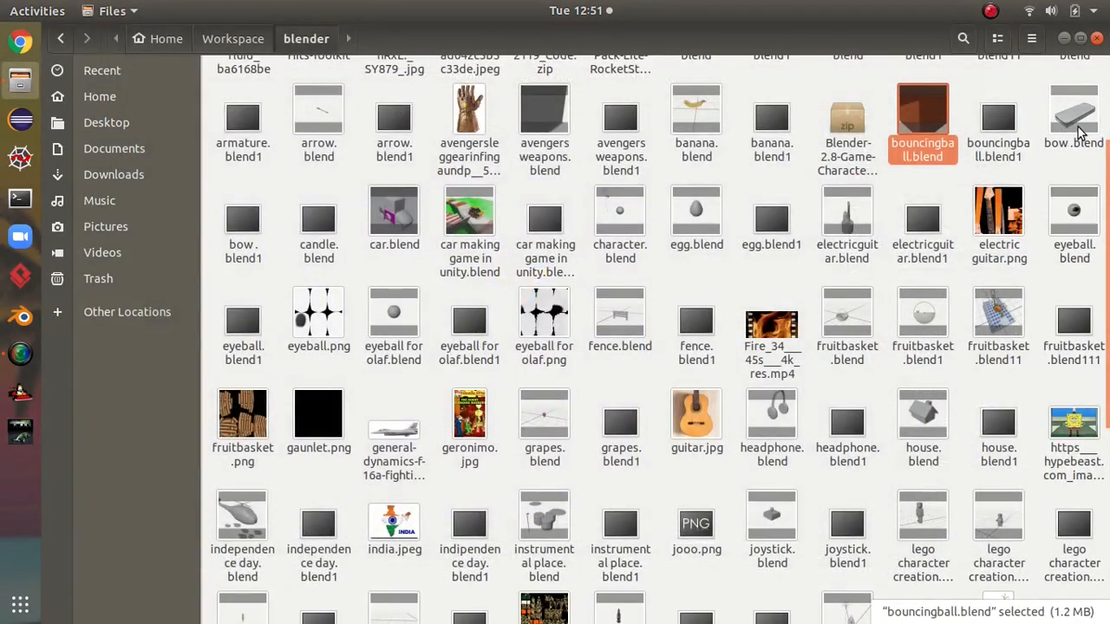
Find and open independence day.blend, view the helicopter and the India picture platform from different angles, and close the file.
{"action": "scroll", "coordinate": [583, 264], "scroll_direction": "down", "scroll_amount": 5}
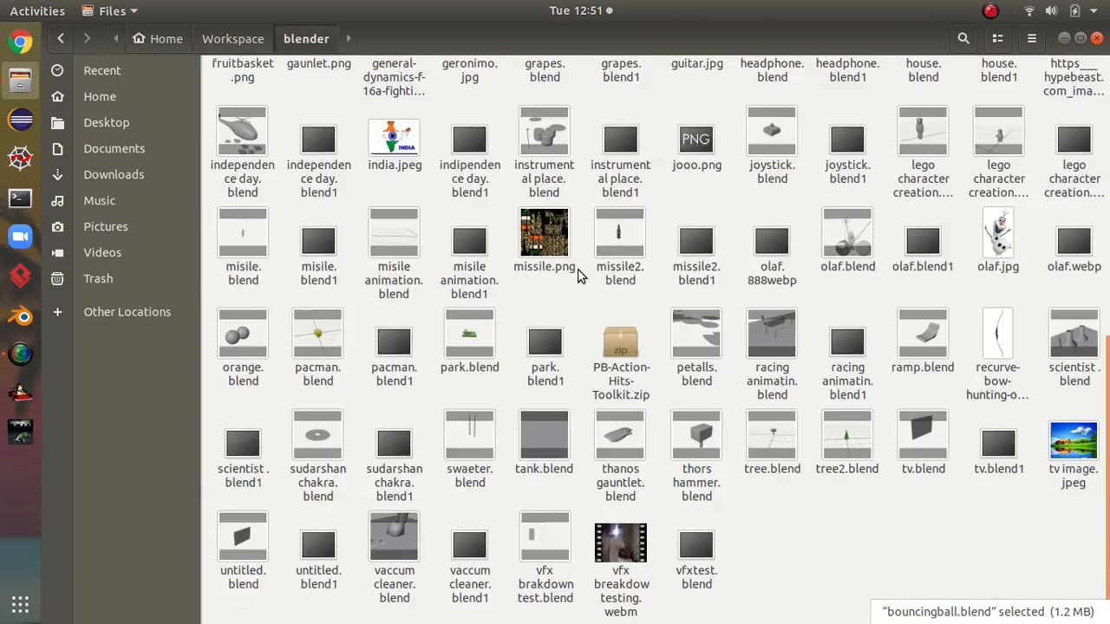
{"action": "double_click", "coordinate": [239, 162]}
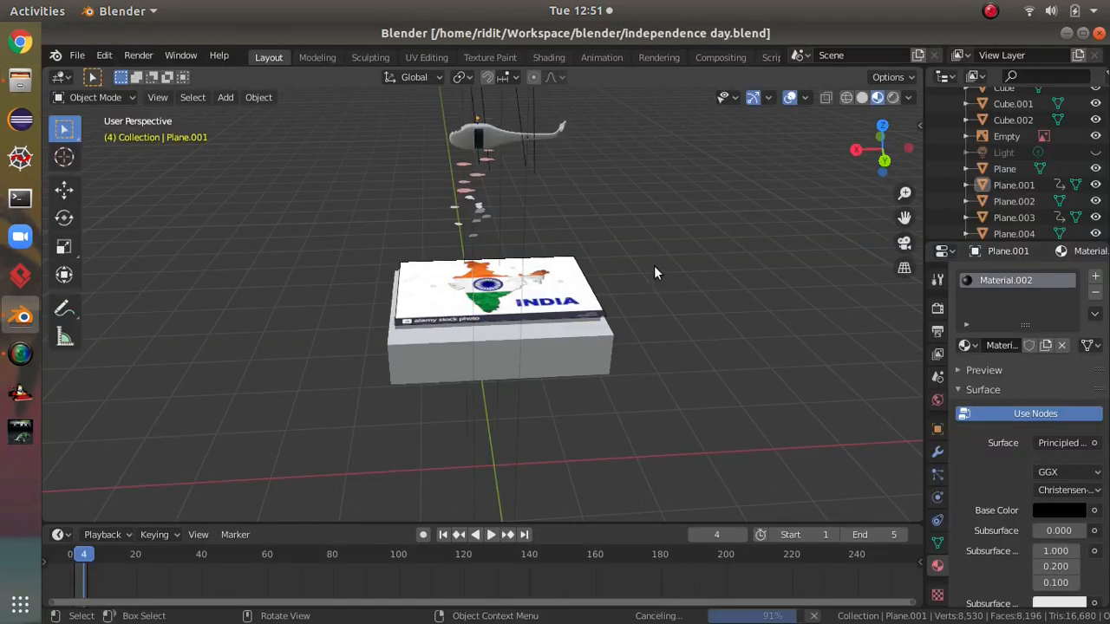
{"action": "middle_click_drag", "start_coordinate": [654, 267], "coordinate": [805, 334]}
{"action": "middle_click_drag", "start_coordinate": [682, 294], "coordinate": [781, 217]}
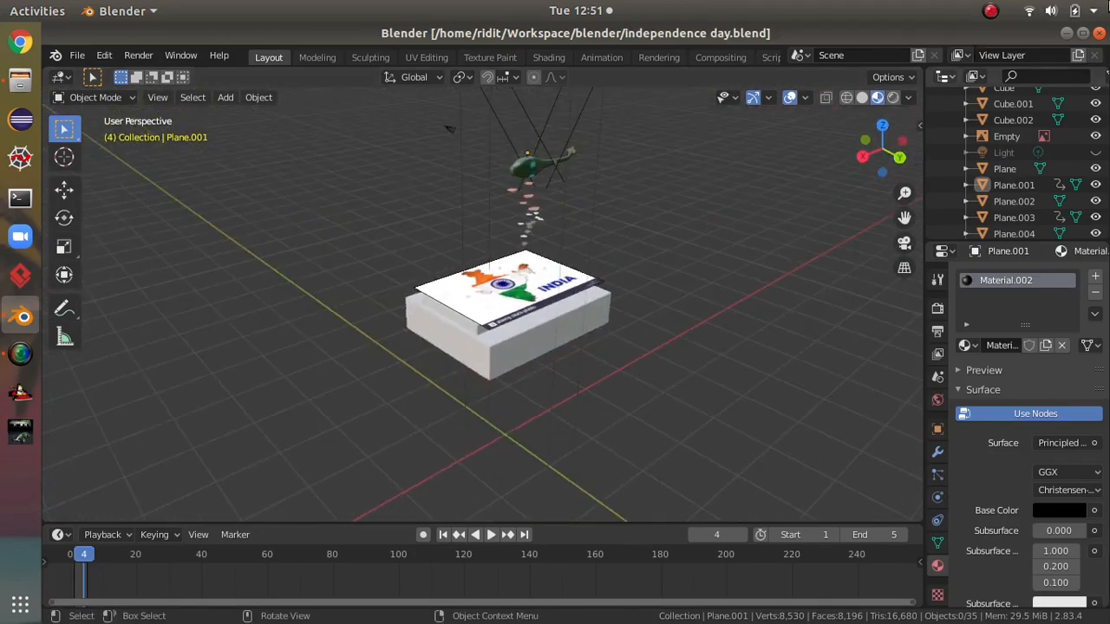
{"action": "left_click", "coordinate": [1099, 33]}
Open misile.blend, view the missile model in Material Preview shading, and close the file.
{"action": "double_click", "coordinate": [240, 236]}
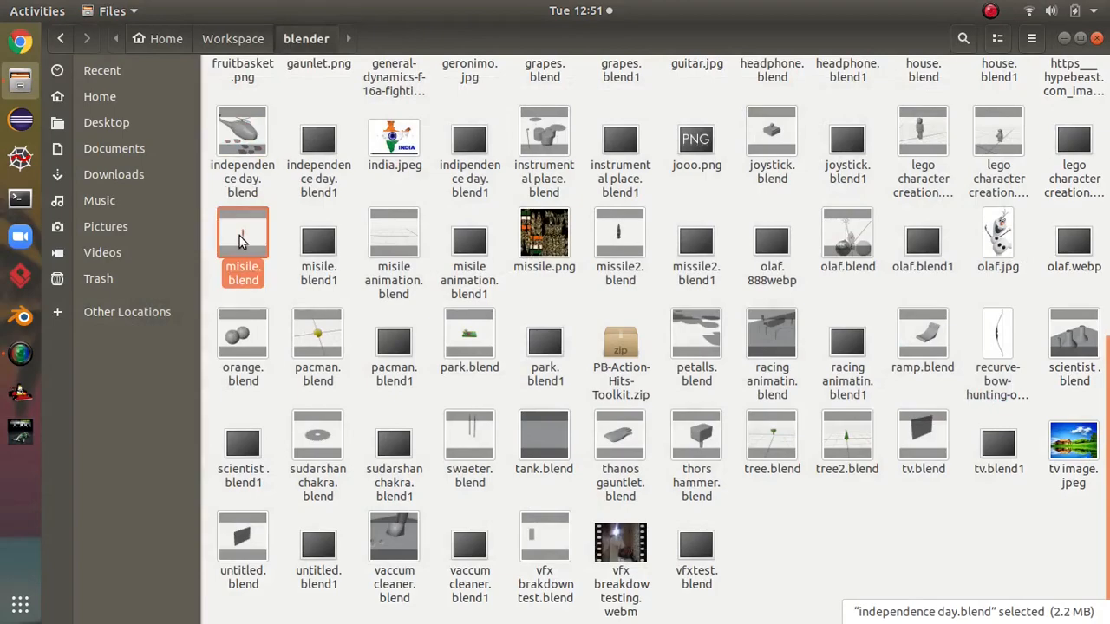
{"action": "scroll", "coordinate": [740, 305], "scroll_direction": "up", "scroll_amount": 4}
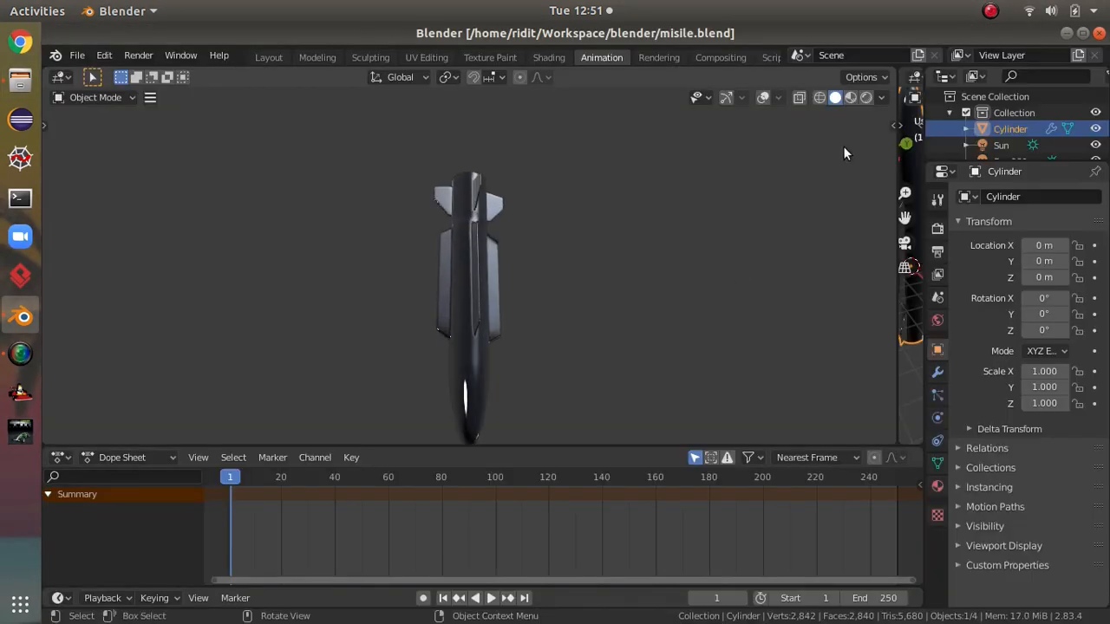
{"action": "mouse_move", "coordinate": [688, 323]}
{"action": "middle_mouse_down"}
{"action": "mouse_move", "coordinate": [689, 229]}
{"action": "mouse_move", "coordinate": [665, 395]}
{"action": "mouse_move", "coordinate": [565, 390]}
{"action": "middle_mouse_up"}
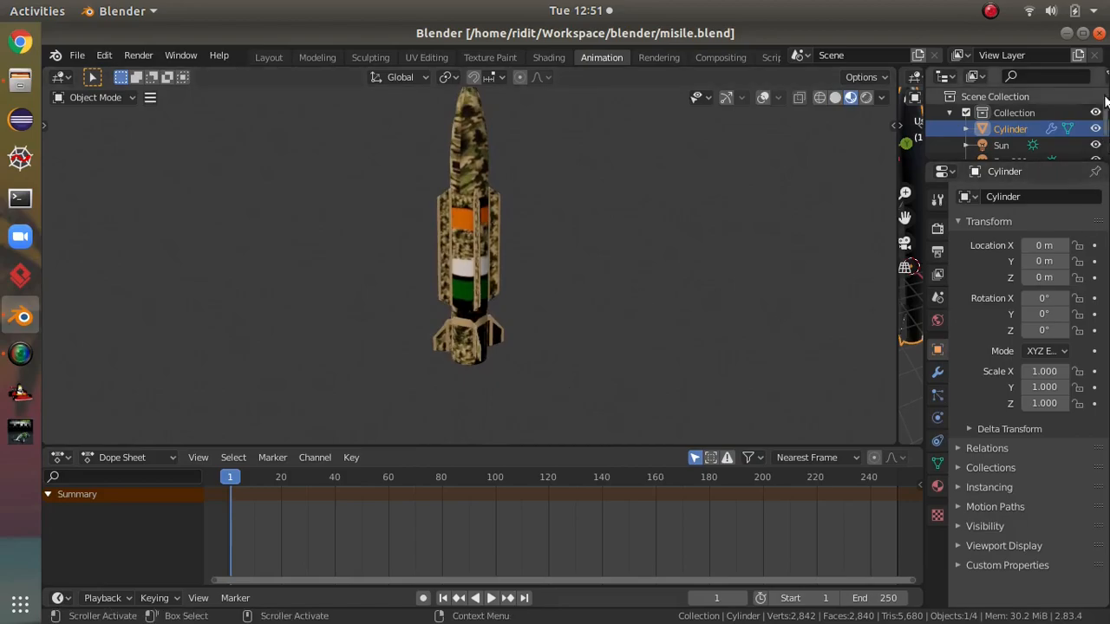
{"action": "left_click", "coordinate": [1101, 35]}
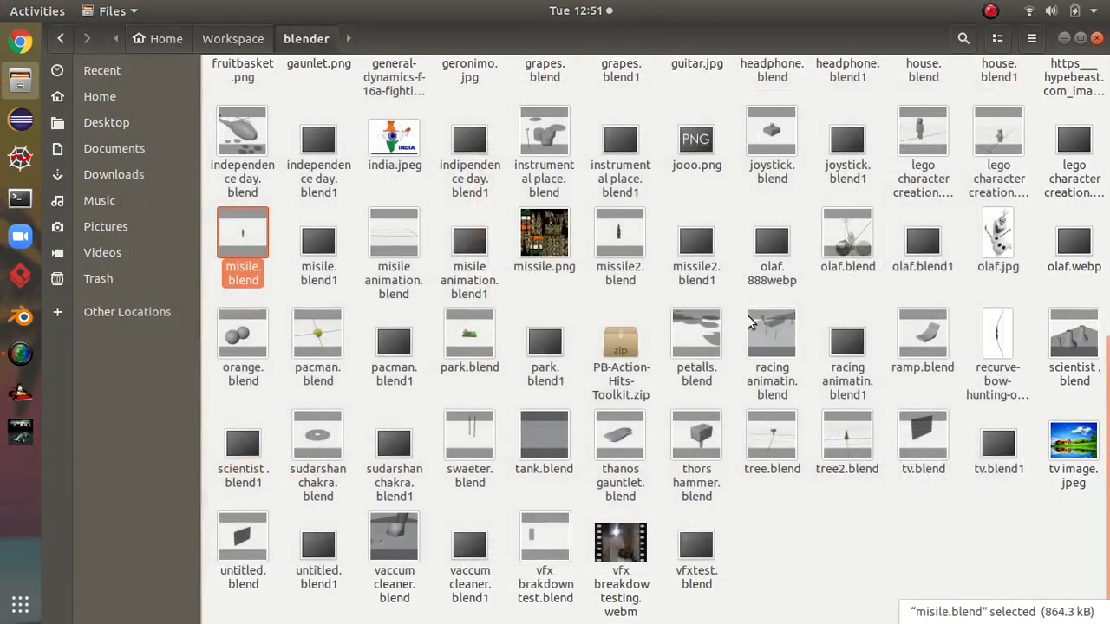
Open olaf.blend from the blender folder, view the snowman model from another angle, and close the file.
{"action": "double_click", "coordinate": [816, 227]}
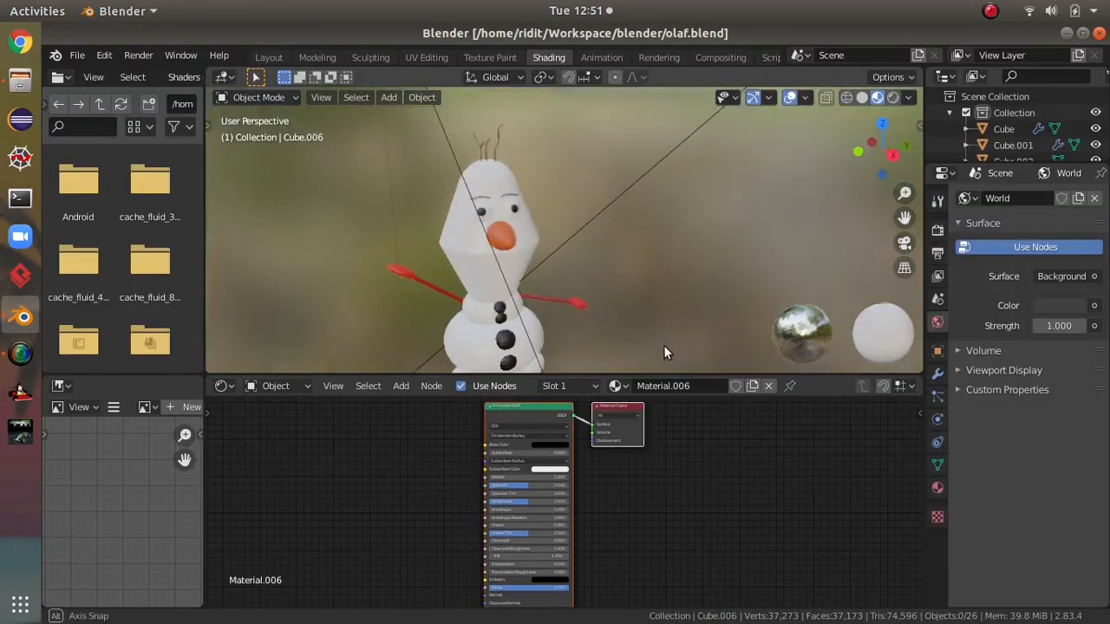
{"action": "middle_click_drag", "start_coordinate": [682, 244], "coordinate": [564, 182]}
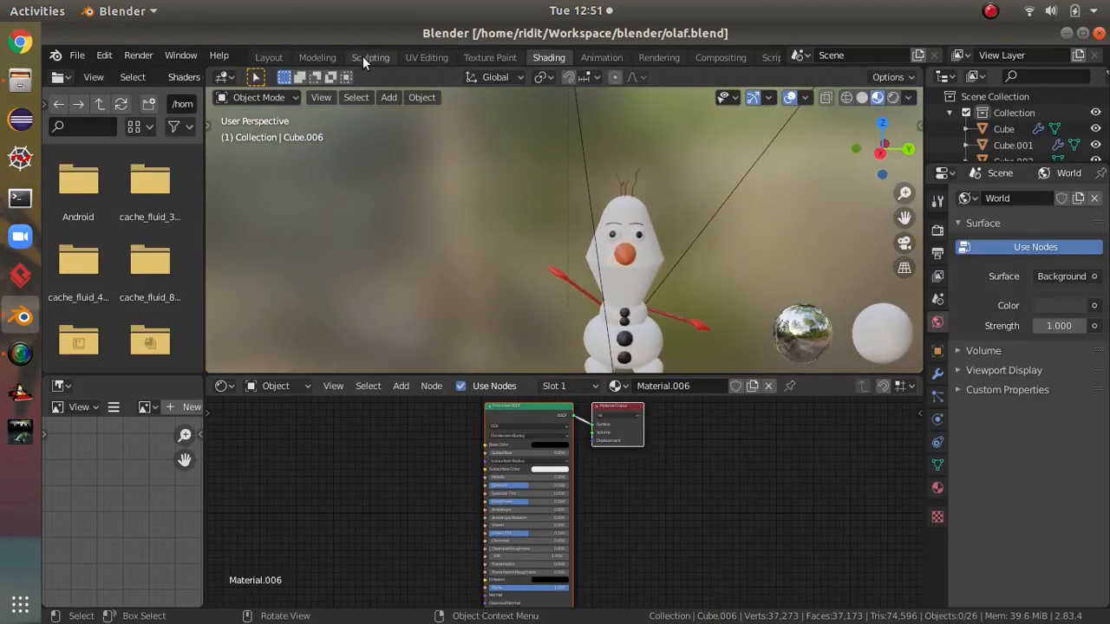
{"action": "left_click", "coordinate": [1099, 33]}
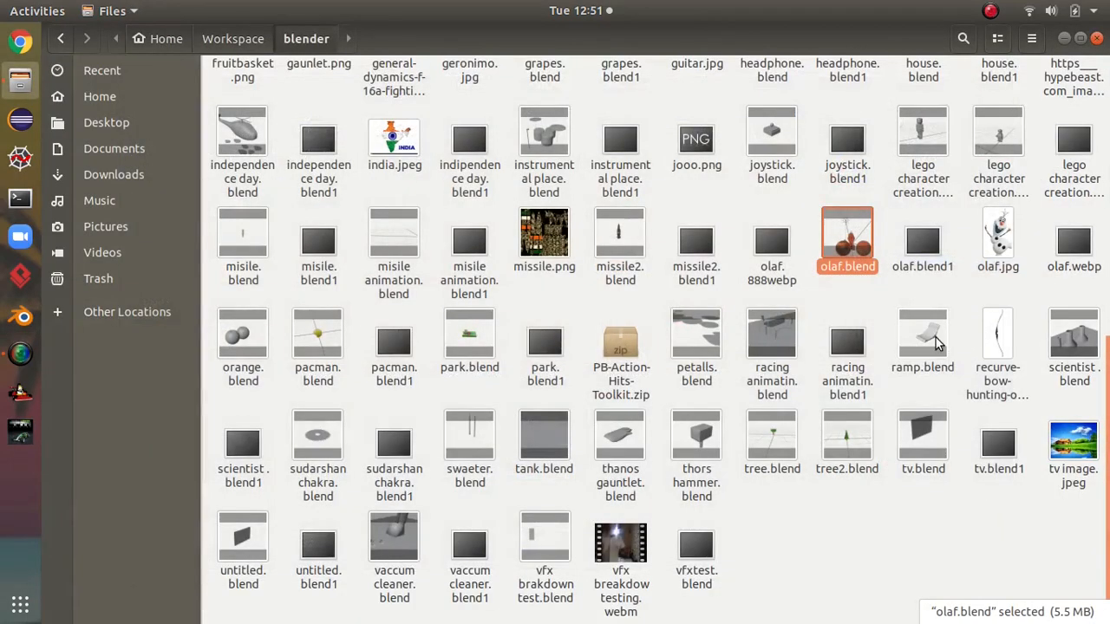
Find and open bow .blend, play its animation in reverse with a close view of the bow and arrow, and close the file.
{"action": "scroll", "coordinate": [935, 343], "scroll_direction": "up", "scroll_amount": 10}
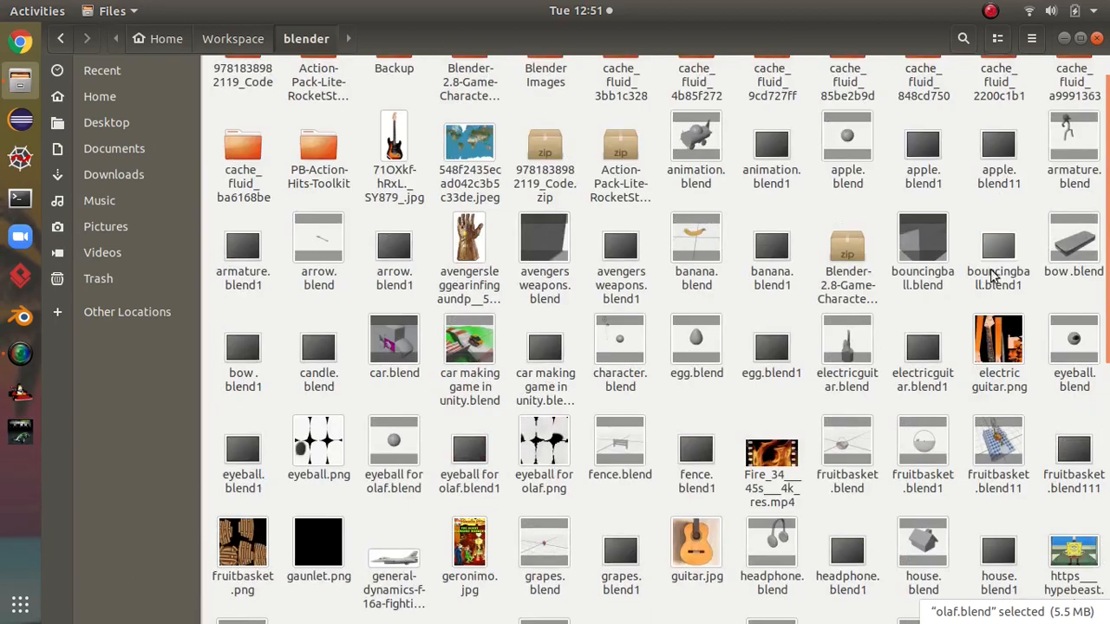
{"action": "double_click", "coordinate": [1078, 243]}
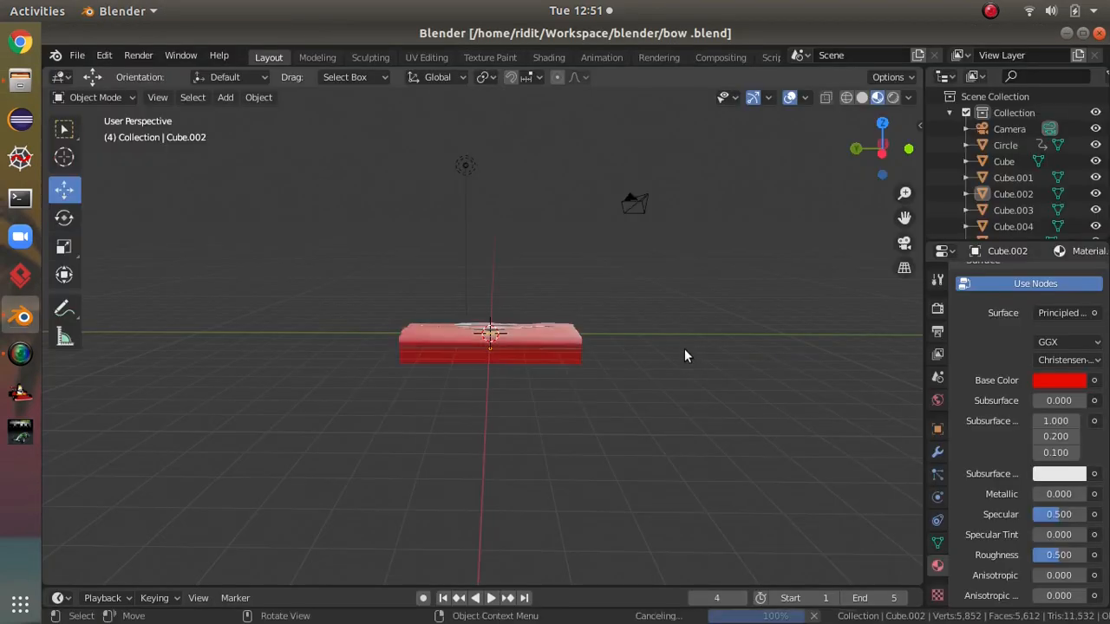
{"action": "middle_click_drag", "start_coordinate": [684, 351], "coordinate": [677, 381]}
{"action": "scroll", "coordinate": [857, 406], "scroll_direction": "up", "scroll_amount": 3}
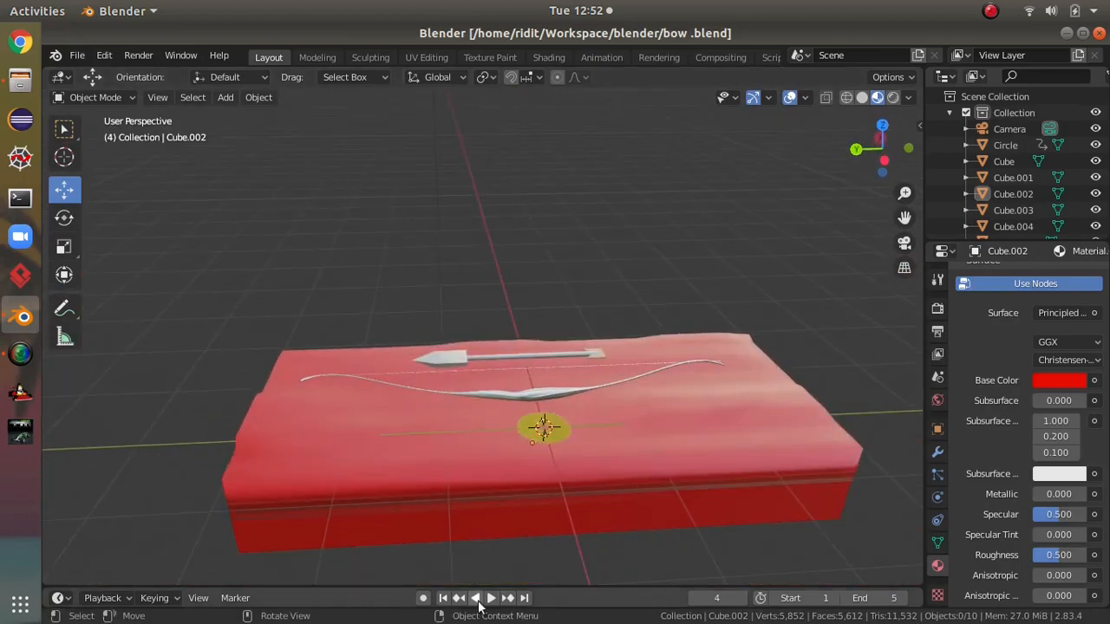
{"action": "left_click", "coordinate": [476, 599]}
{"action": "scroll", "coordinate": [712, 490], "scroll_direction": "up", "scroll_amount": 2}
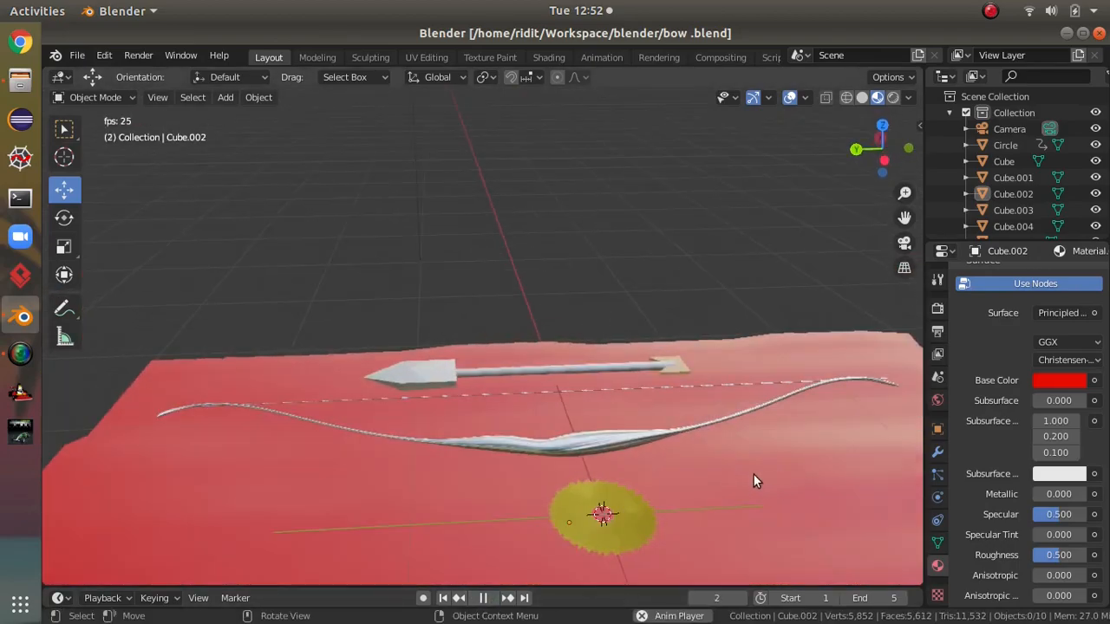
{"action": "middle_click_drag", "start_coordinate": [752, 473], "coordinate": [724, 405]}
{"action": "left_click", "coordinate": [485, 599]}
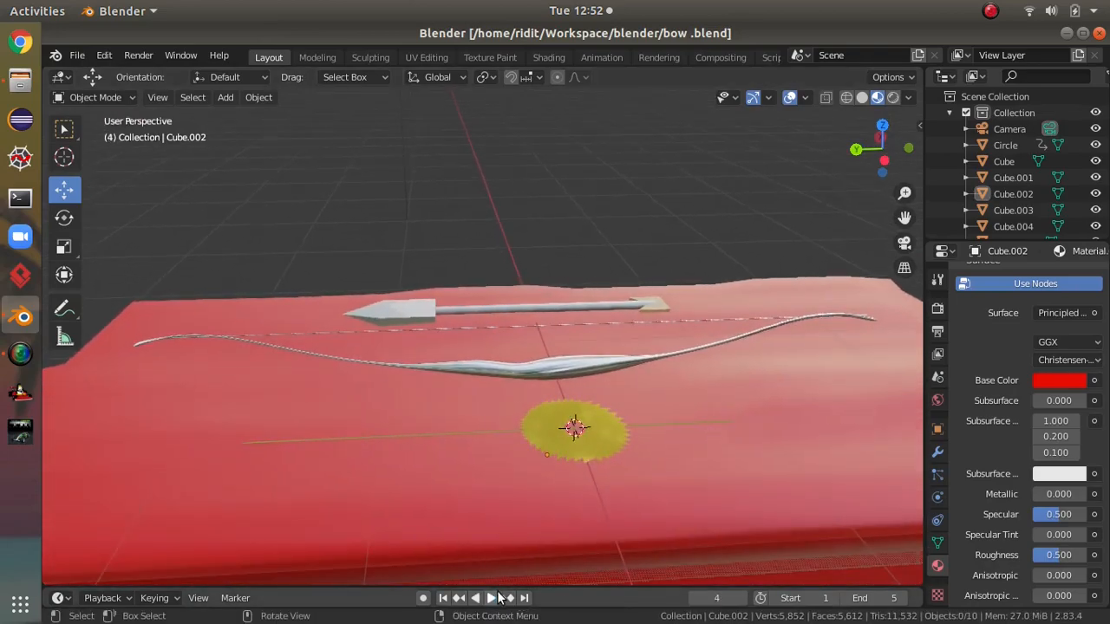
{"action": "left_click", "coordinate": [1100, 34]}
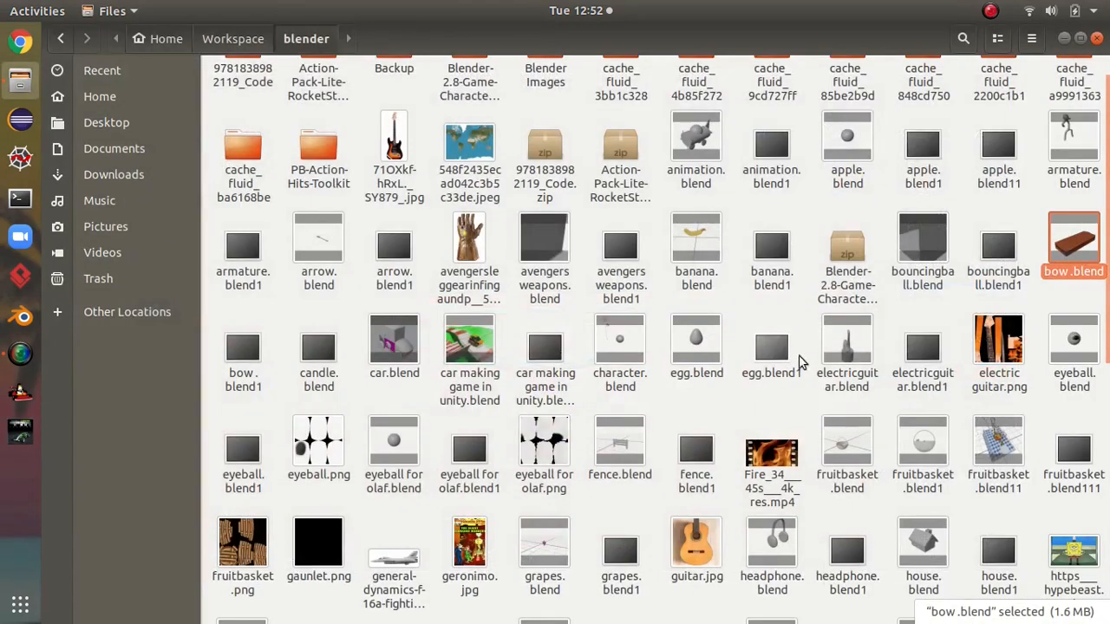
Close the blender folder window and open the screen recorder's menu on the desktop.
{"action": "scroll", "coordinate": [833, 351], "scroll_direction": "down", "scroll_amount": 2}
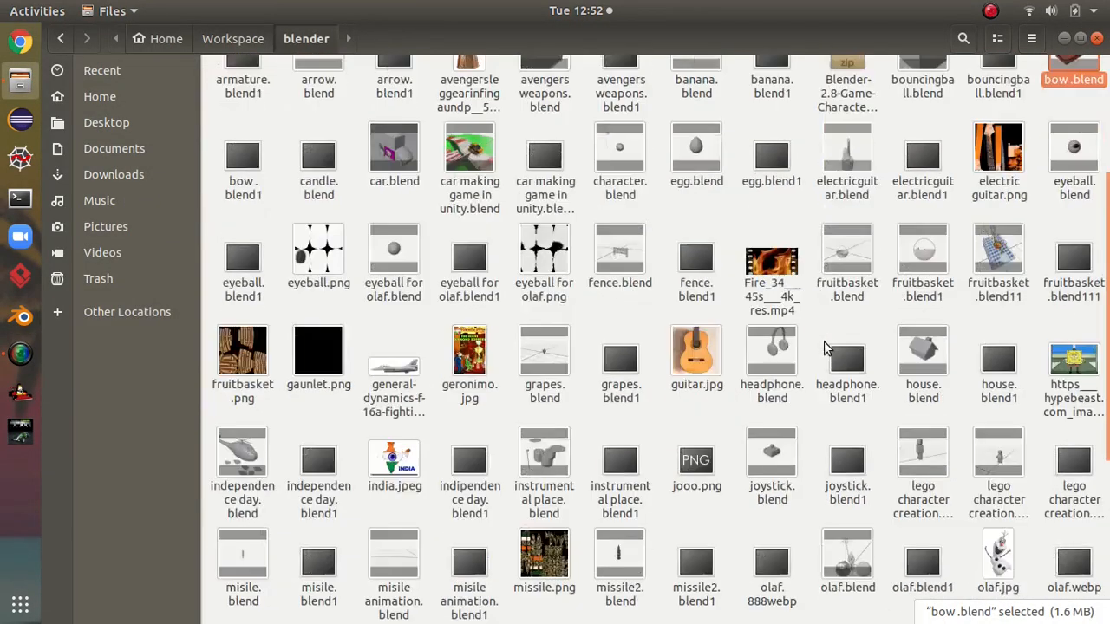
{"action": "left_click", "coordinate": [1097, 39]}
{"action": "left_click", "coordinate": [992, 10]}
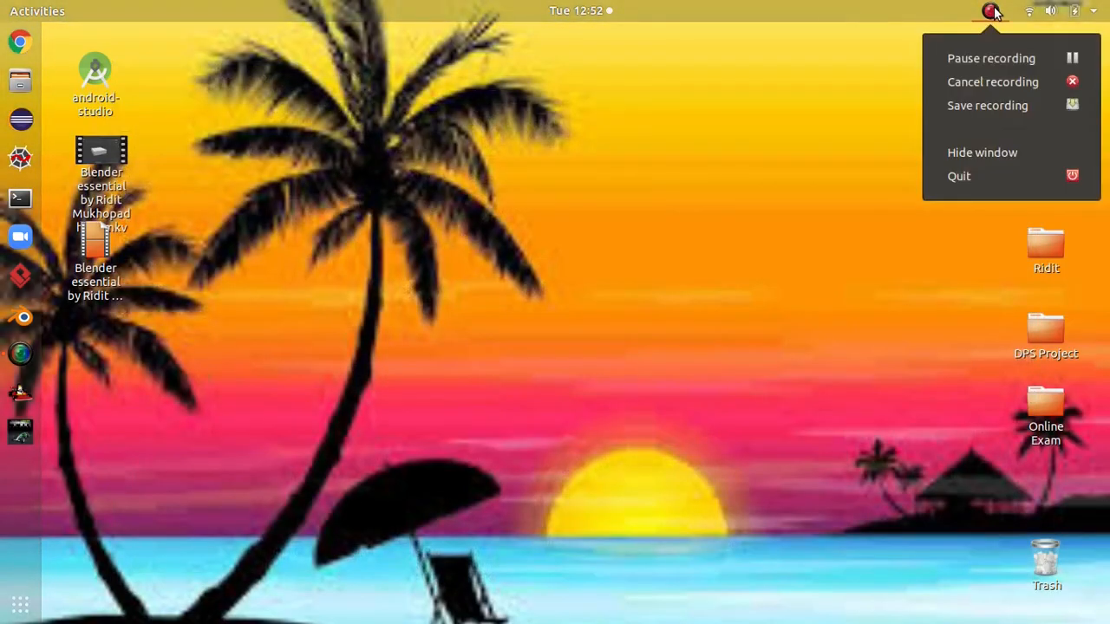